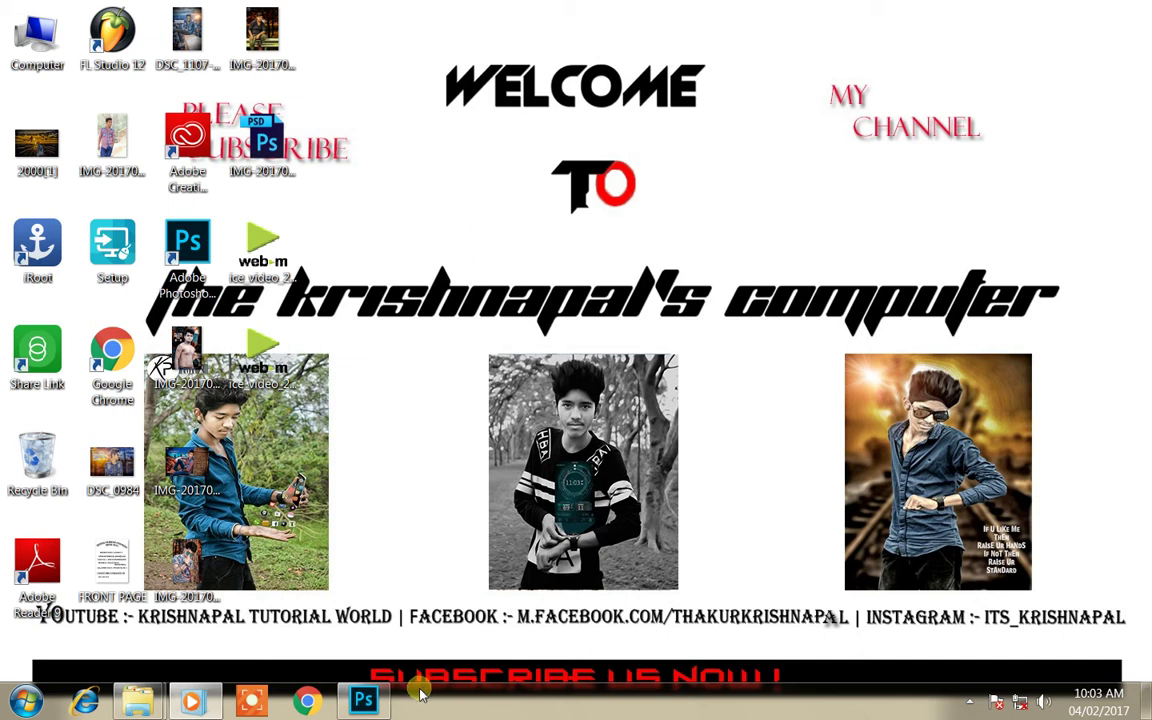
Step: Open the recent portrait IMG-20170201-WA0018.psd and zoom into the jeans edge at 400%
click(366, 701)
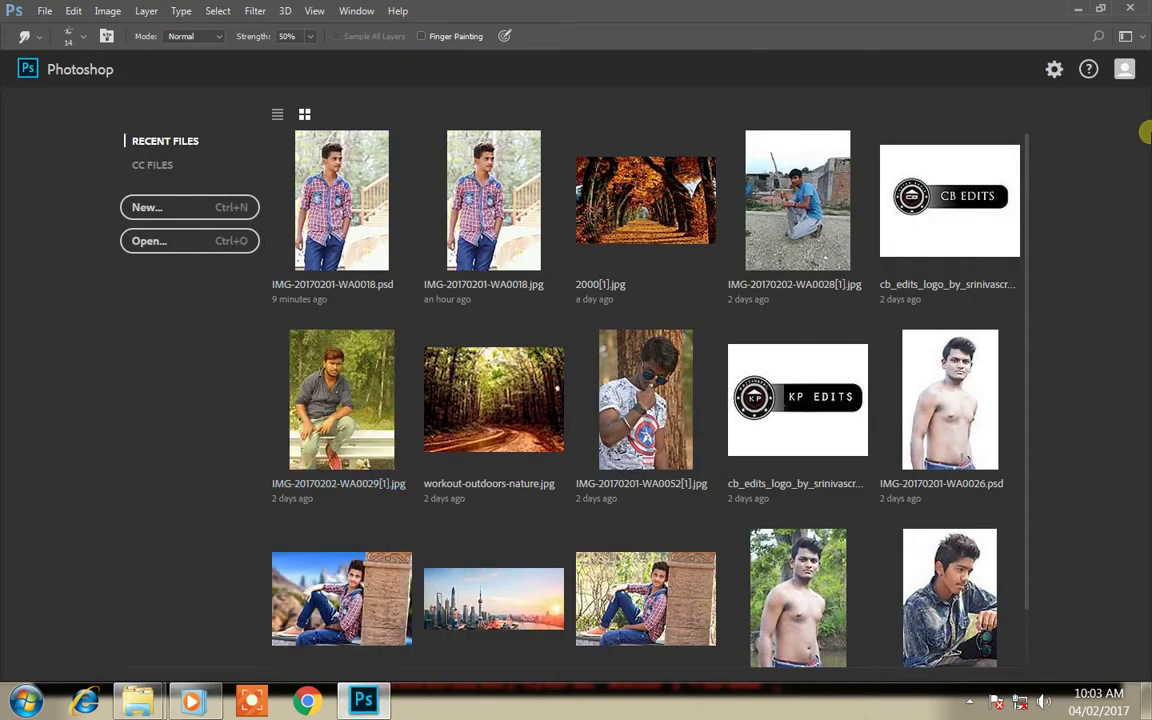
click(379, 220)
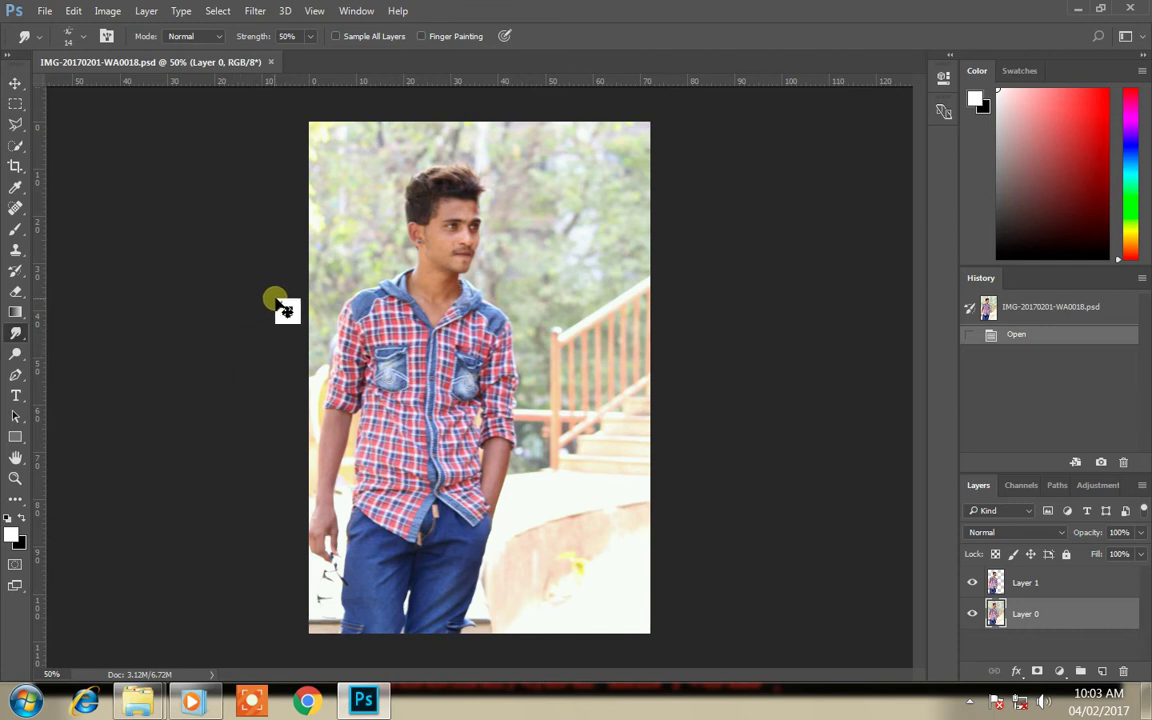
key(z)
drag(290, 311, 828, 280)
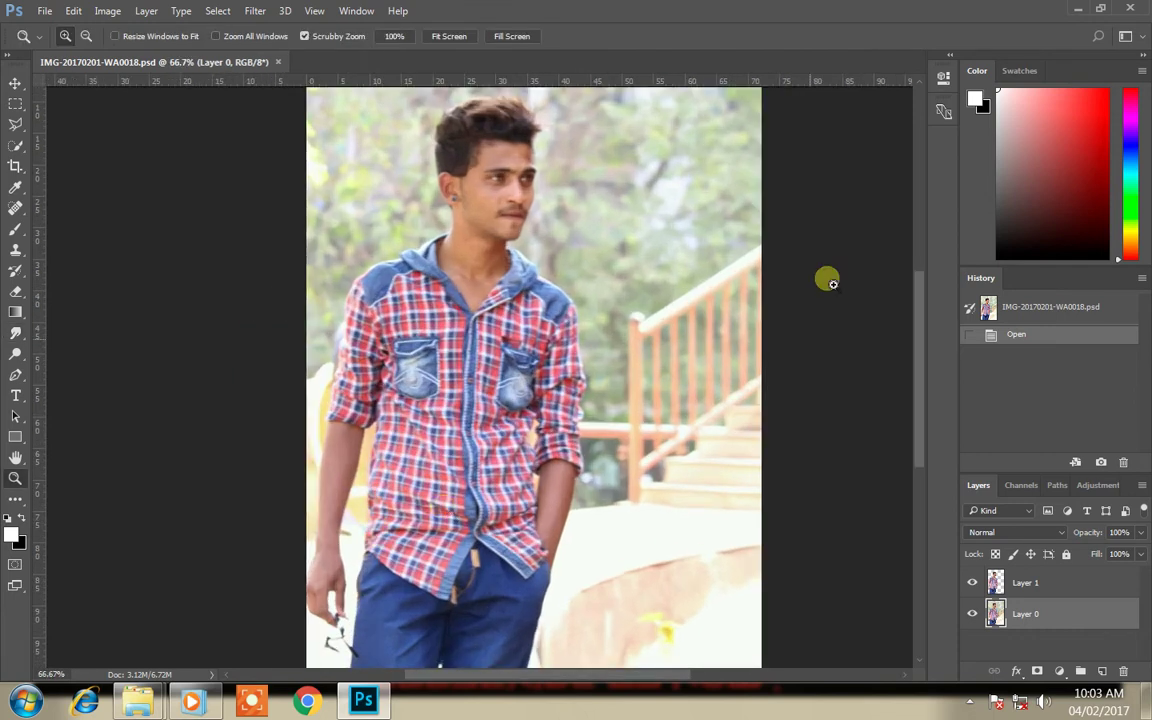
drag(919, 337, 921, 410)
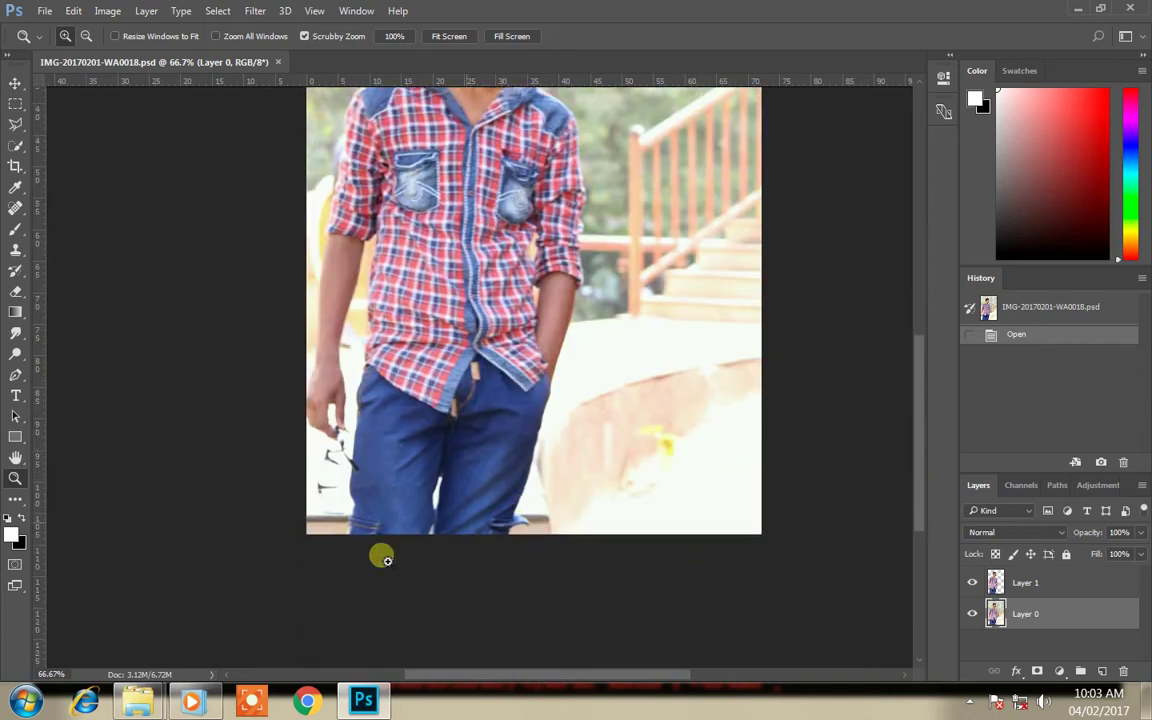
click(356, 544)
click(123, 411)
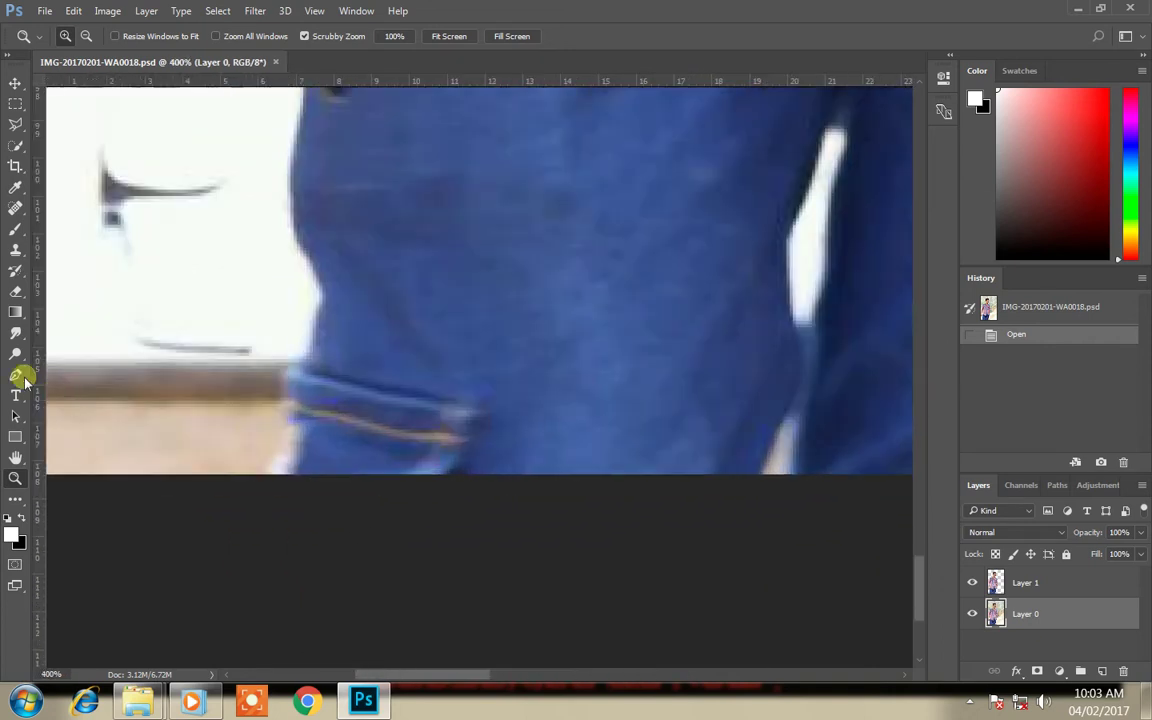
Step: Trace a Pen path with anchor points up along the edge of the jeans
click(15, 375)
click(281, 452)
click(290, 432)
click(287, 410)
click(281, 372)
click(321, 331)
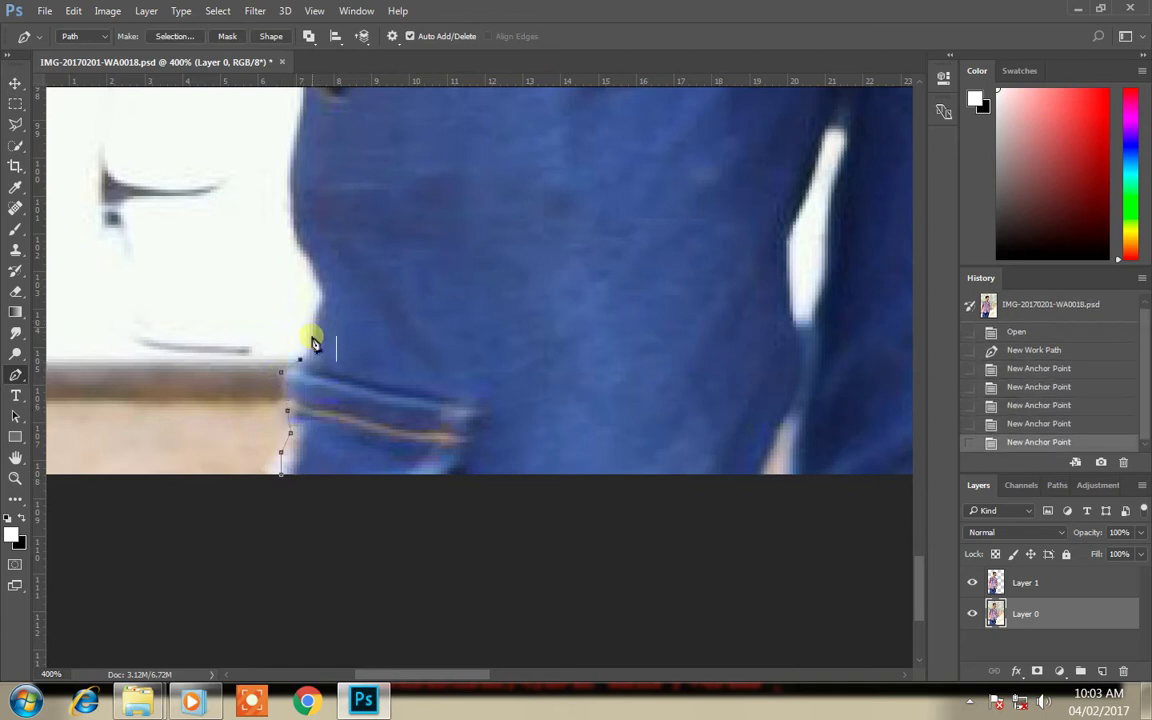
click(321, 329)
click(313, 311)
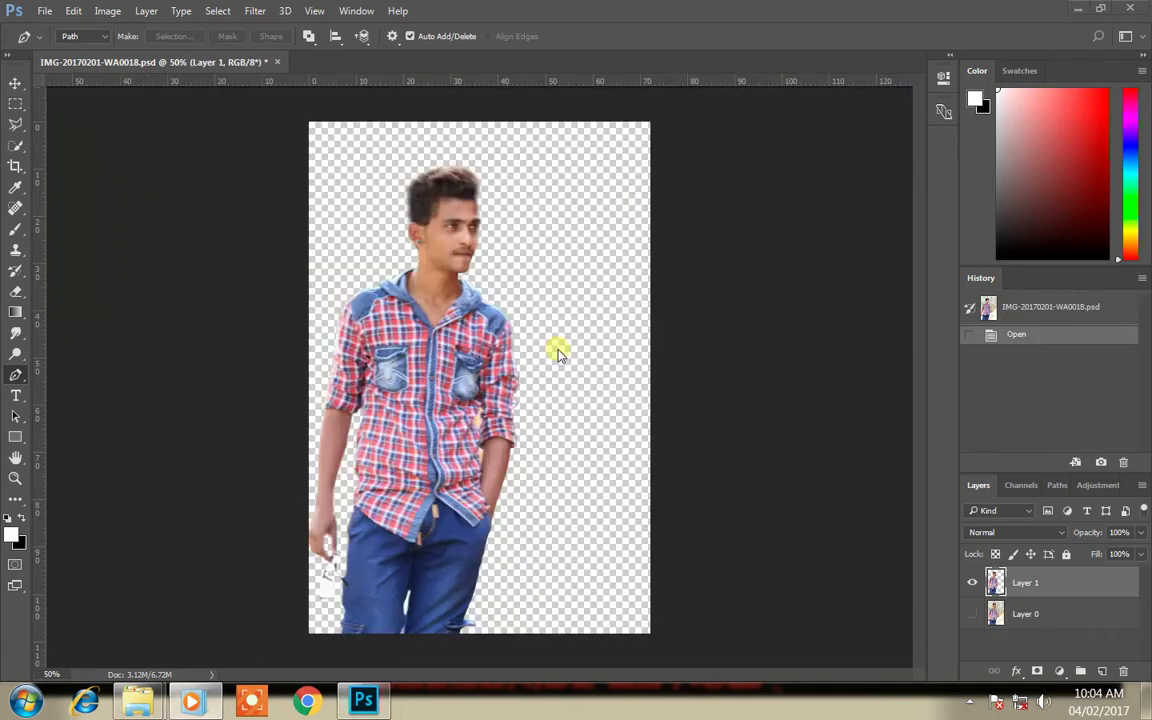
Step: Hide Layer 0 so the cut-out figure on Layer 1 shows over transparency
click(967, 702)
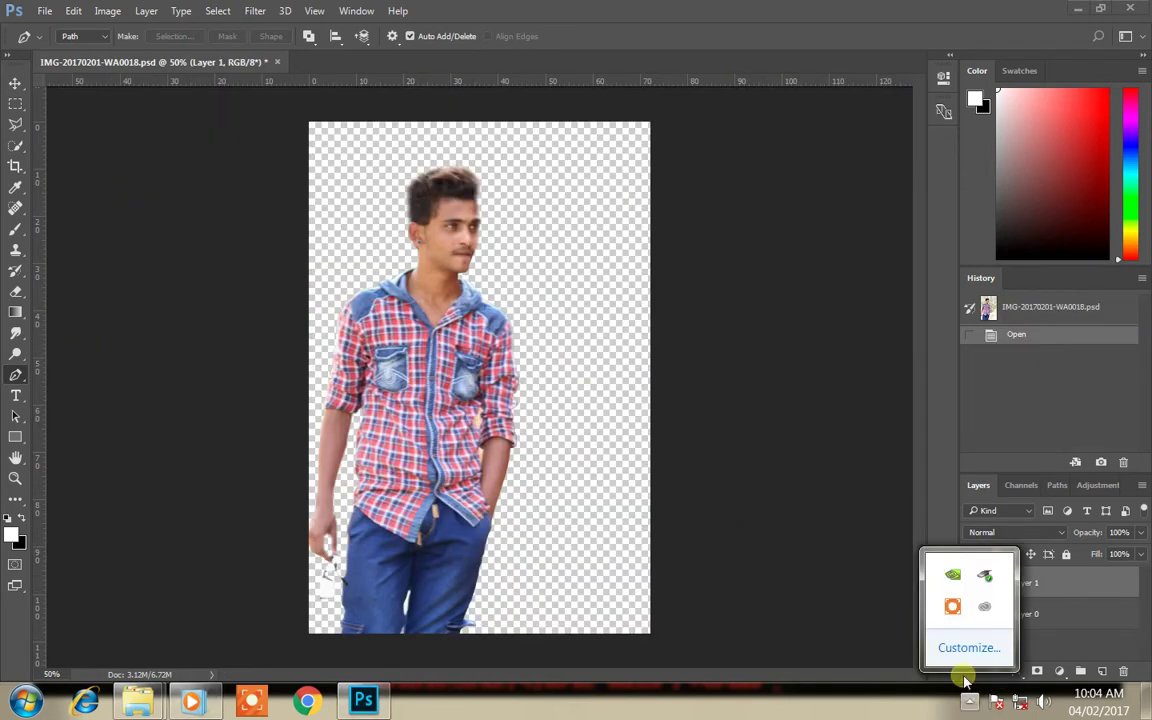
click(958, 609)
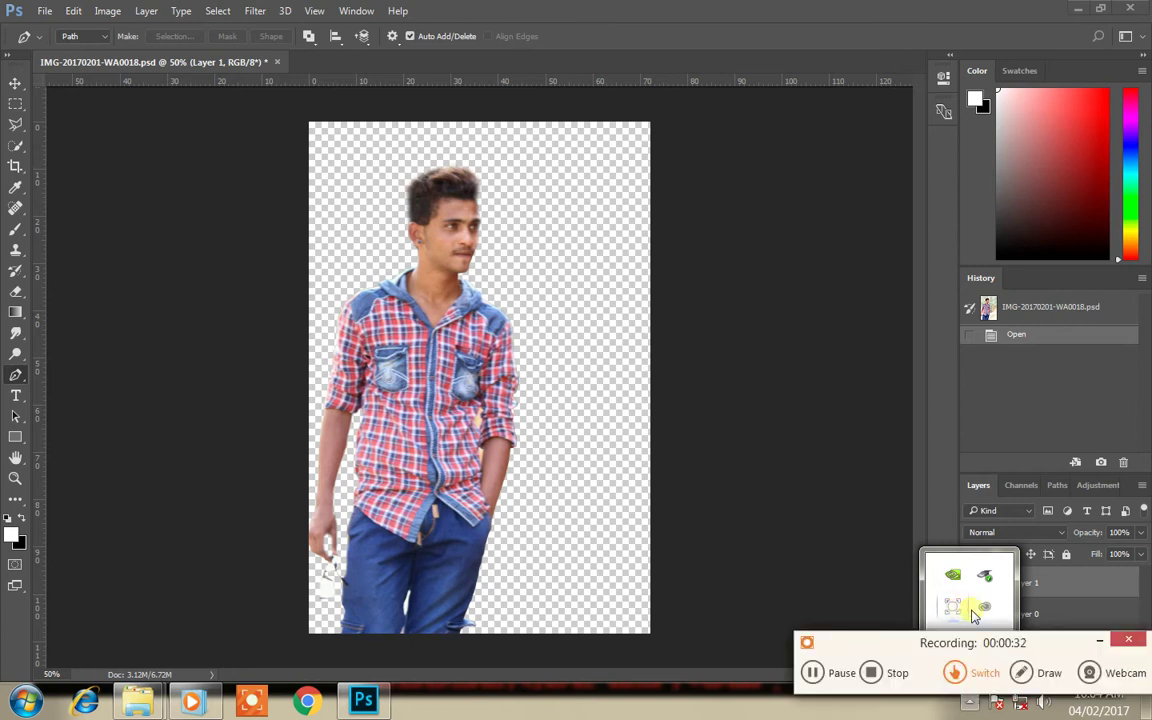
click(1104, 638)
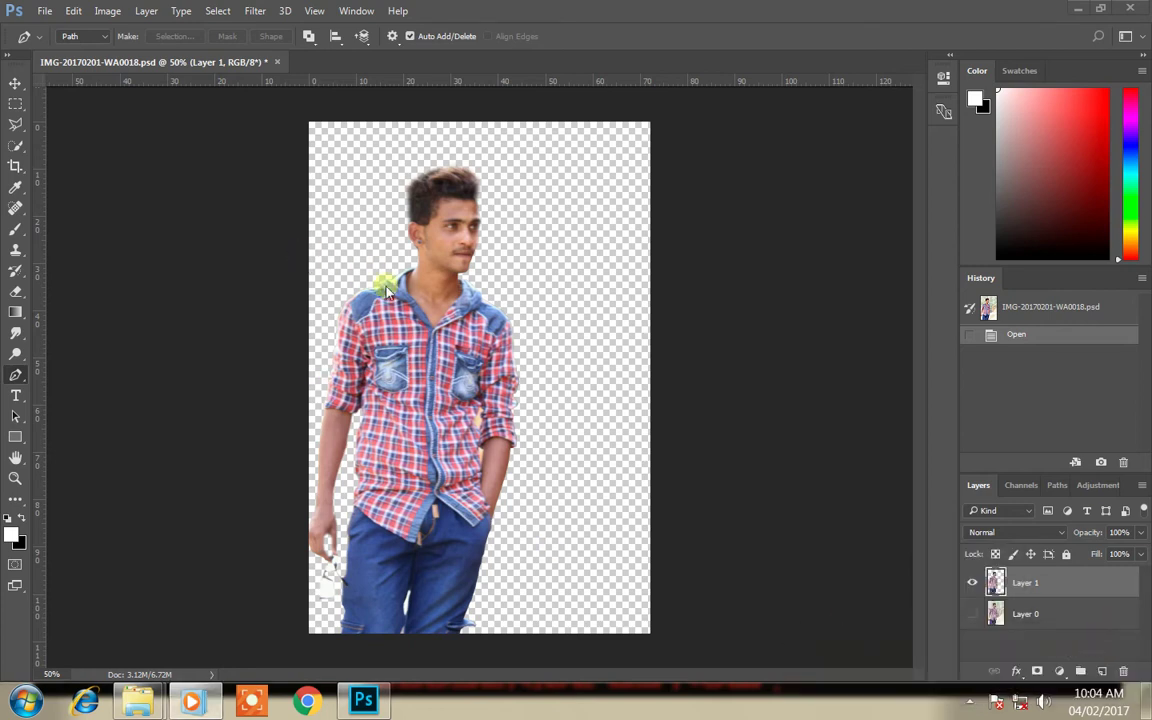
Step: Place Linked the green bokeh JPEG from SD card > Download, accepting Camera Raw defaults
click(45, 10)
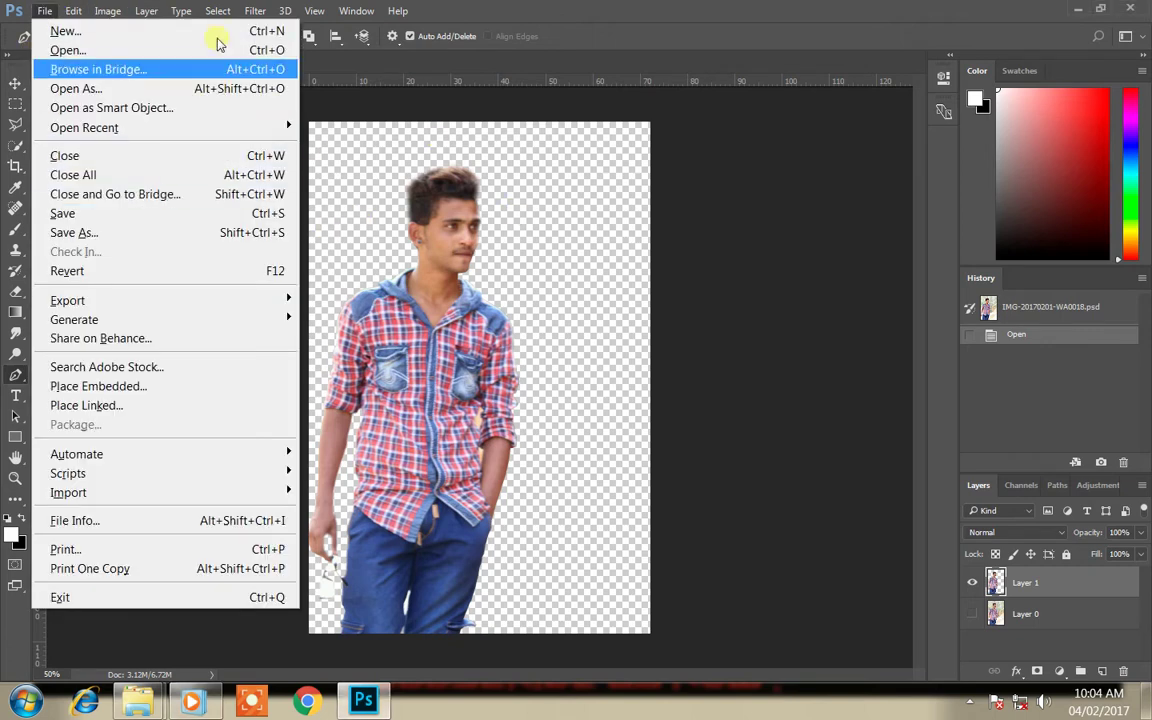
click(110, 406)
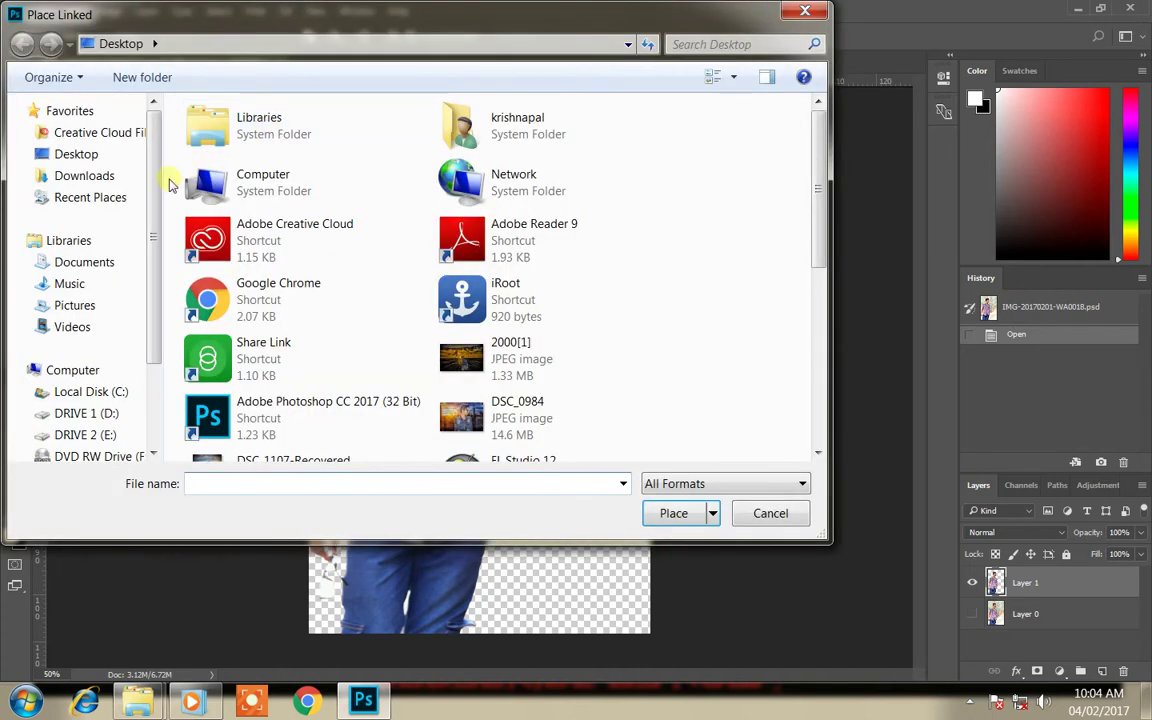
drag(154, 244, 146, 441)
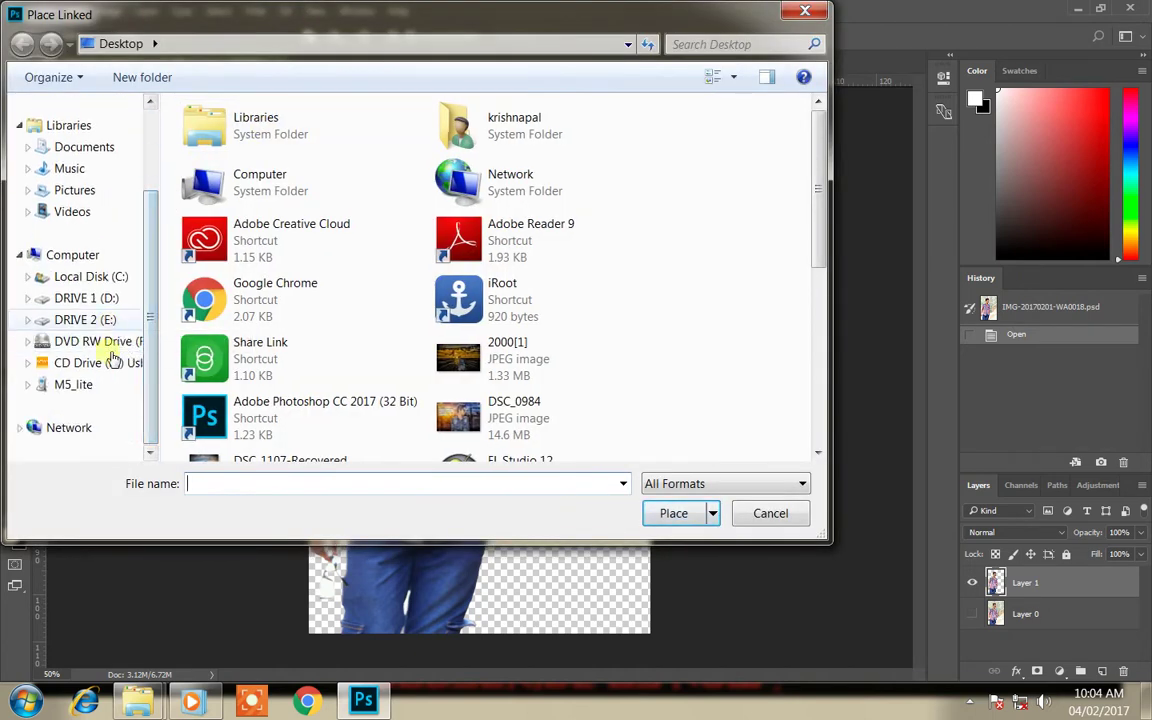
click(75, 384)
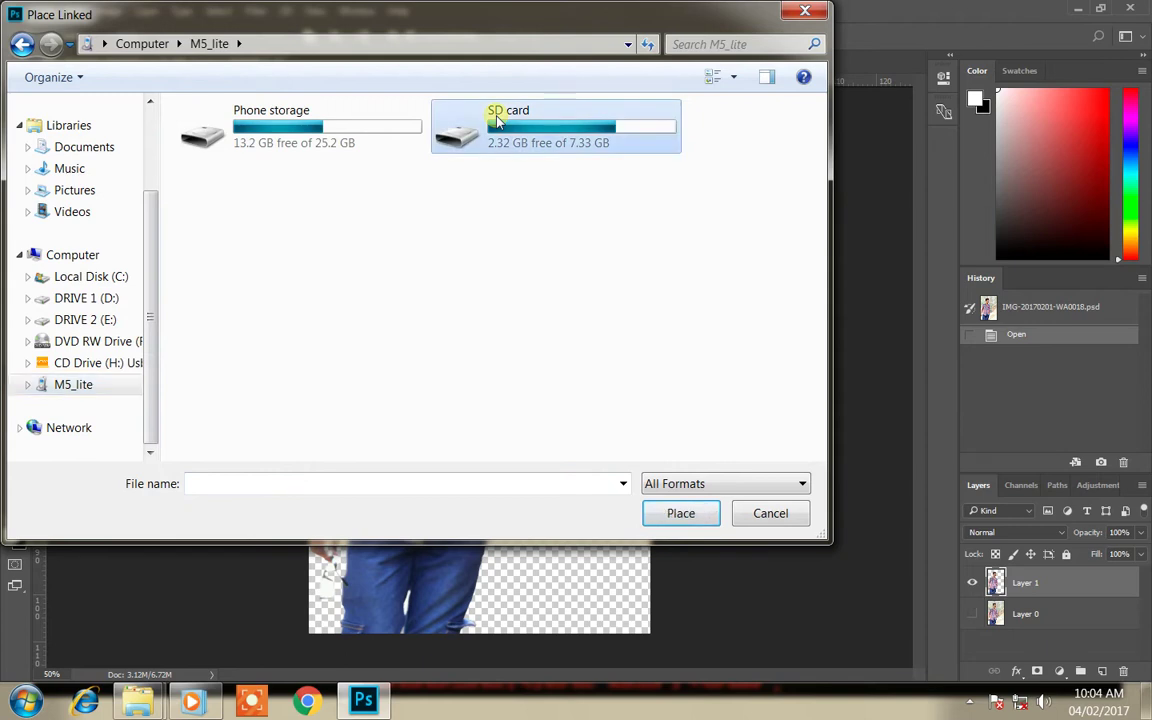
key(Return)
drag(818, 141, 818, 232)
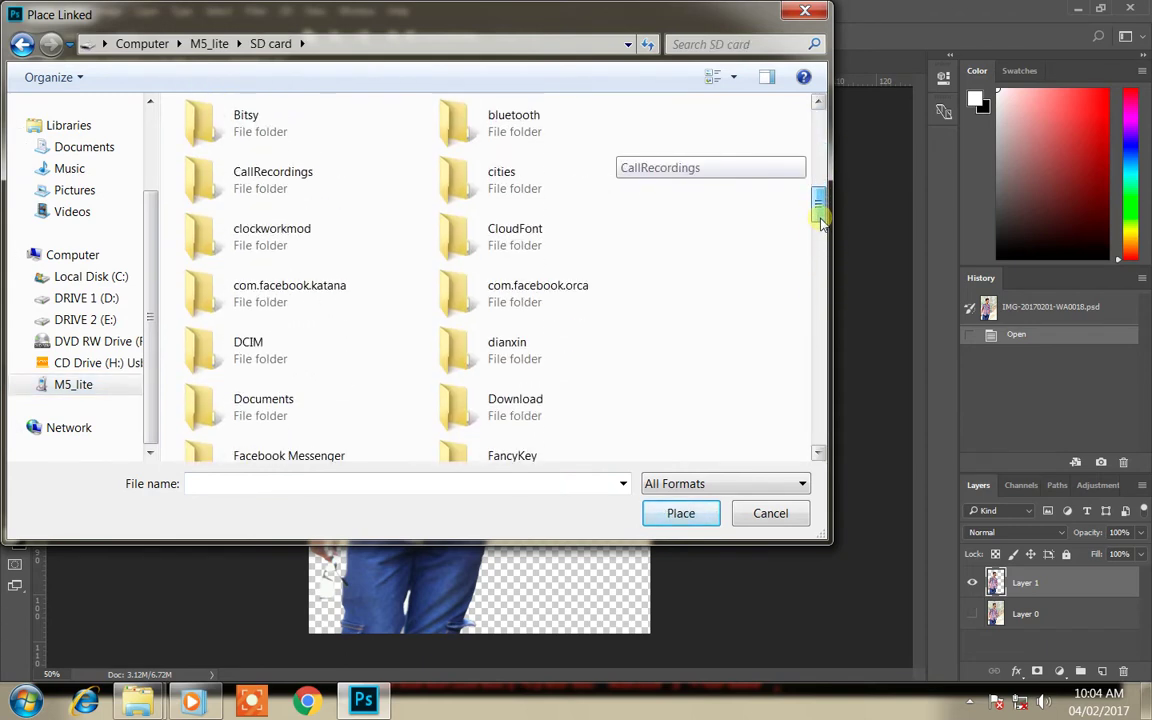
double_click(576, 288)
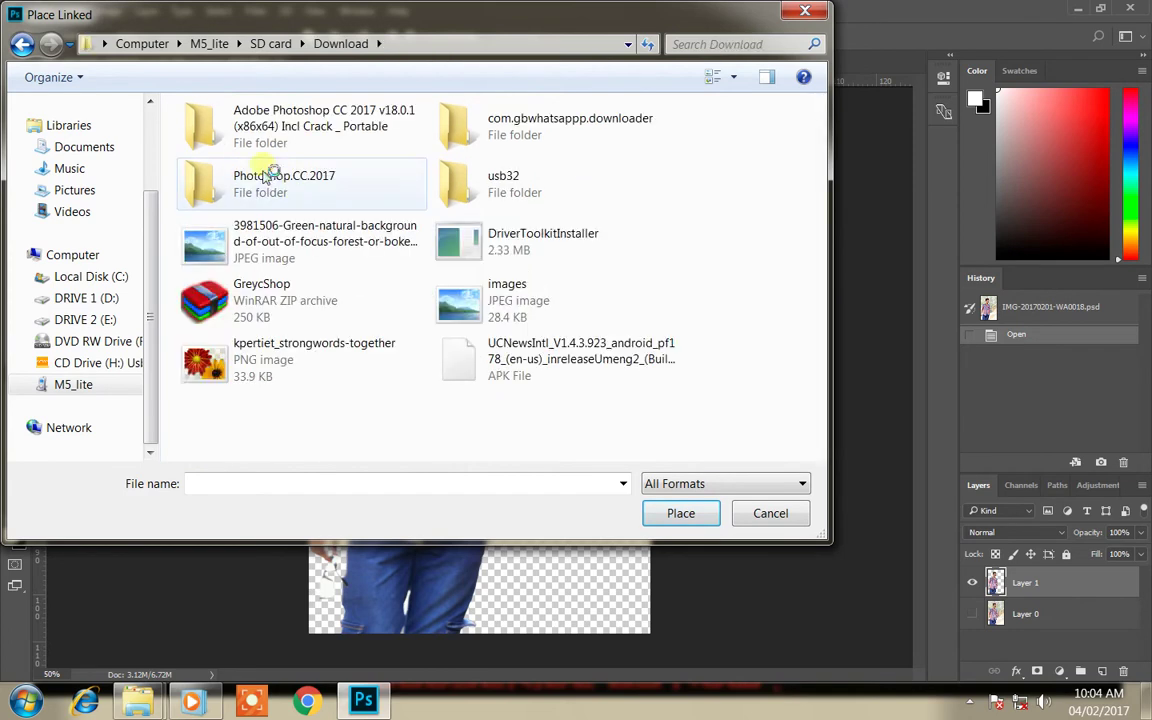
click(287, 250)
click(707, 517)
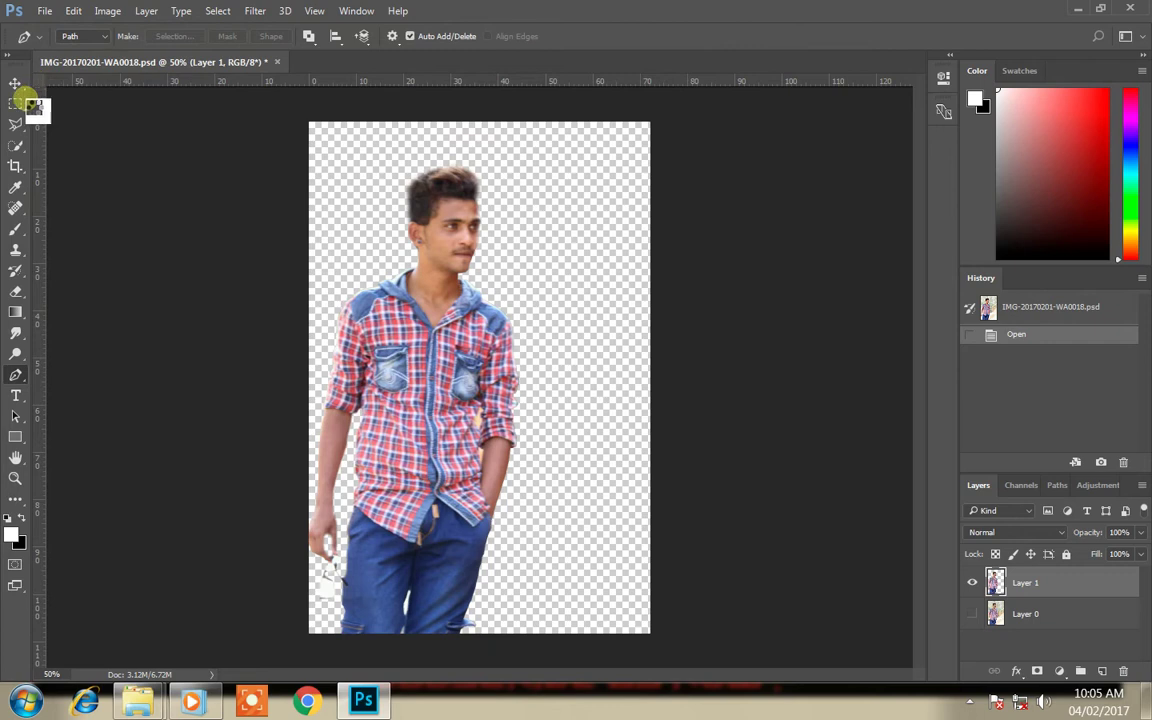
click(871, 589)
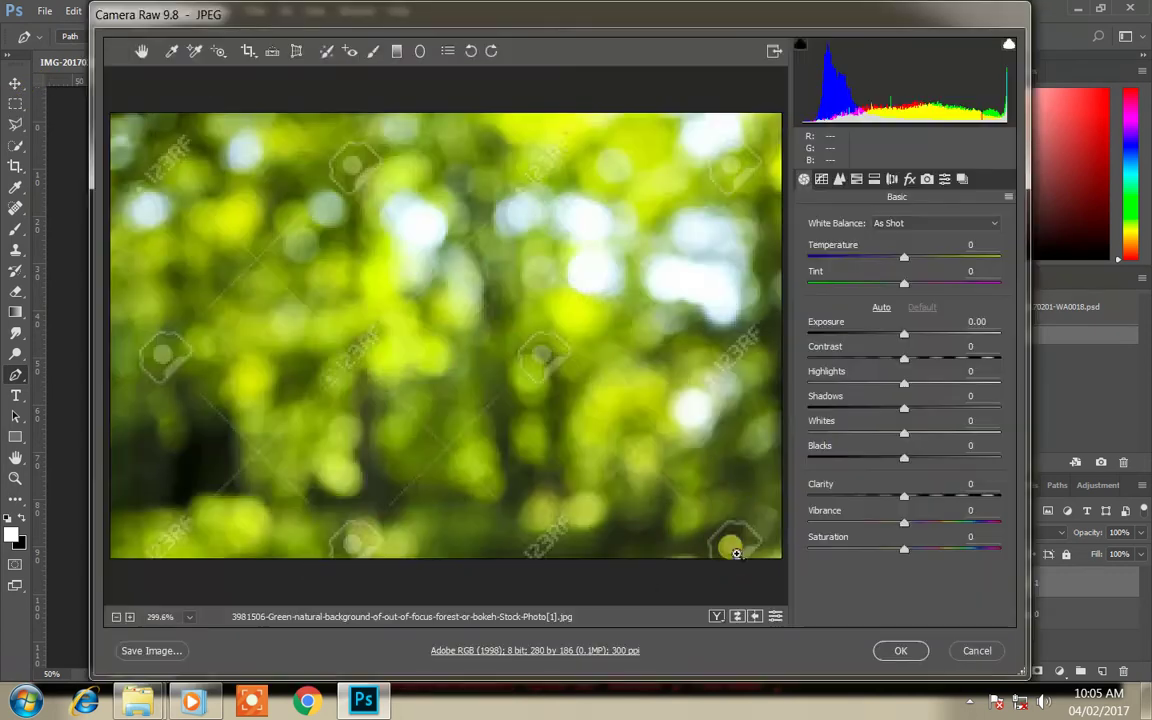
click(901, 652)
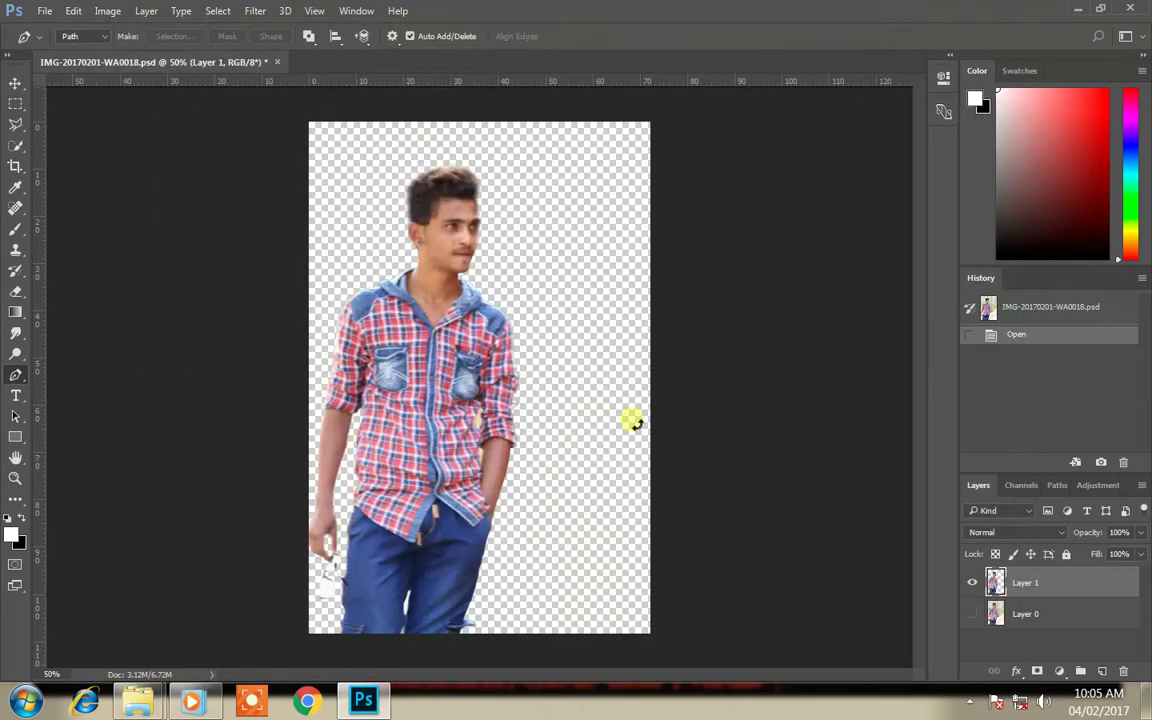
Step: Move and enlarge the bokeh to cover the canvas, then put its layer beneath Layer 1
mouse_move(479, 341)
mouse_down()
mouse_move(373, 162)
mouse_move(781, 635)
mouse_up()
drag(660, 570, 600, 495)
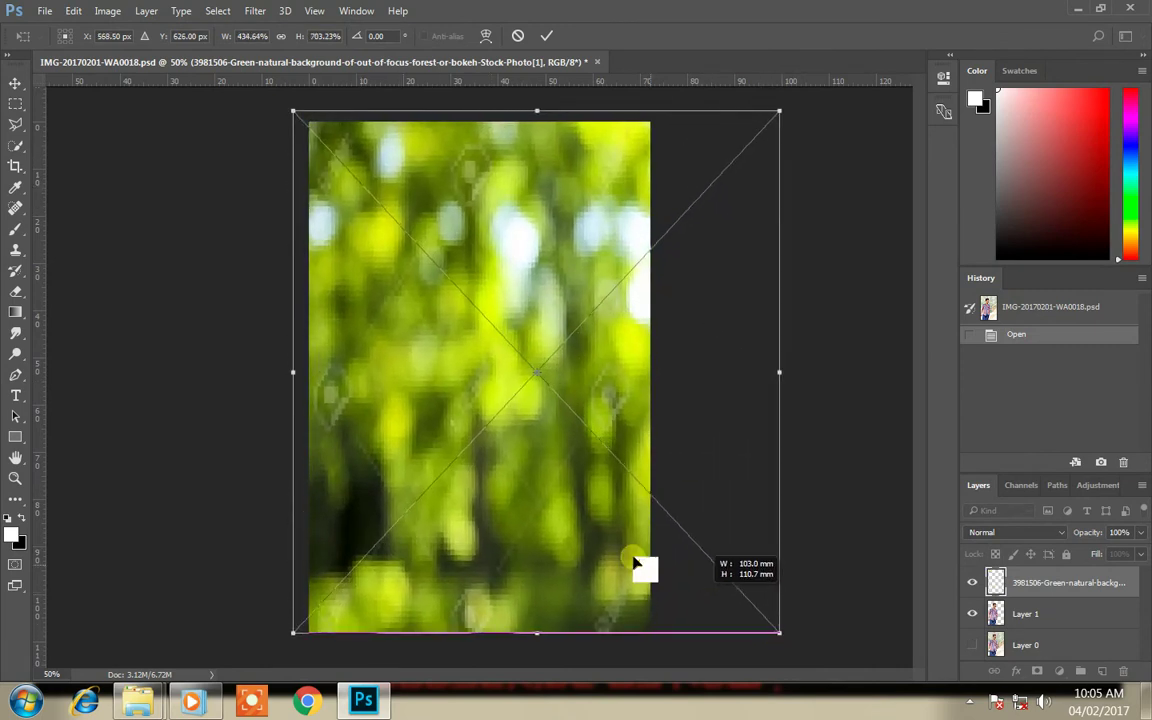
click(549, 37)
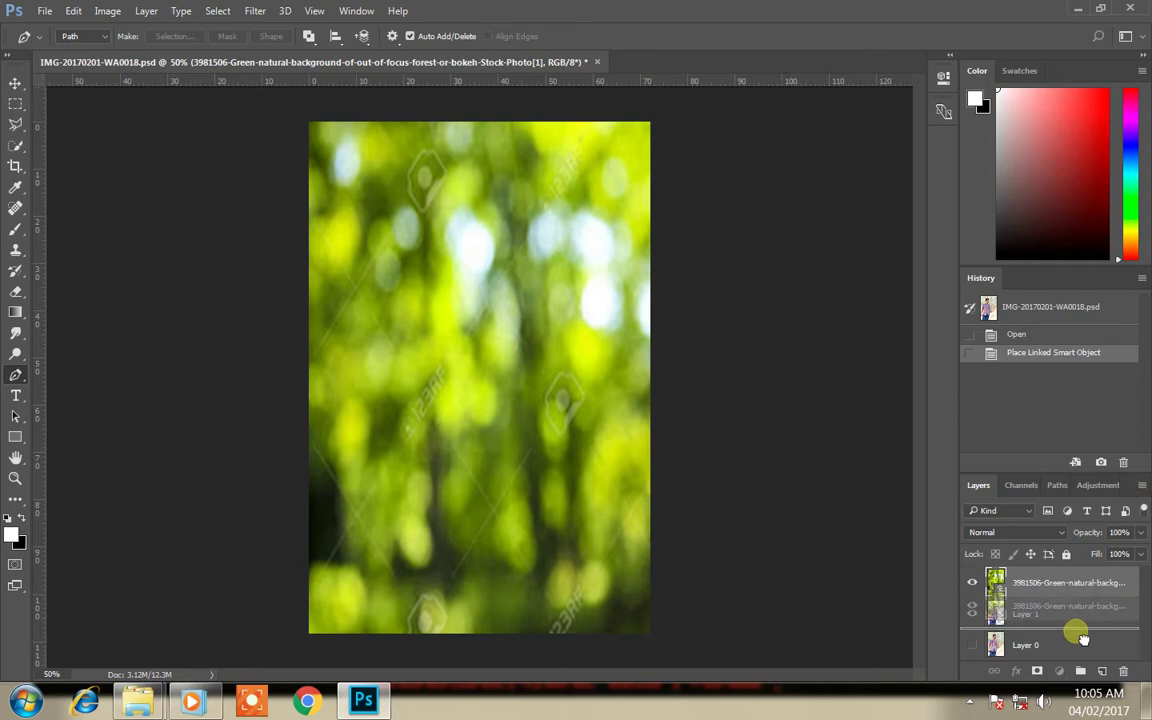
drag(1097, 585, 1052, 628)
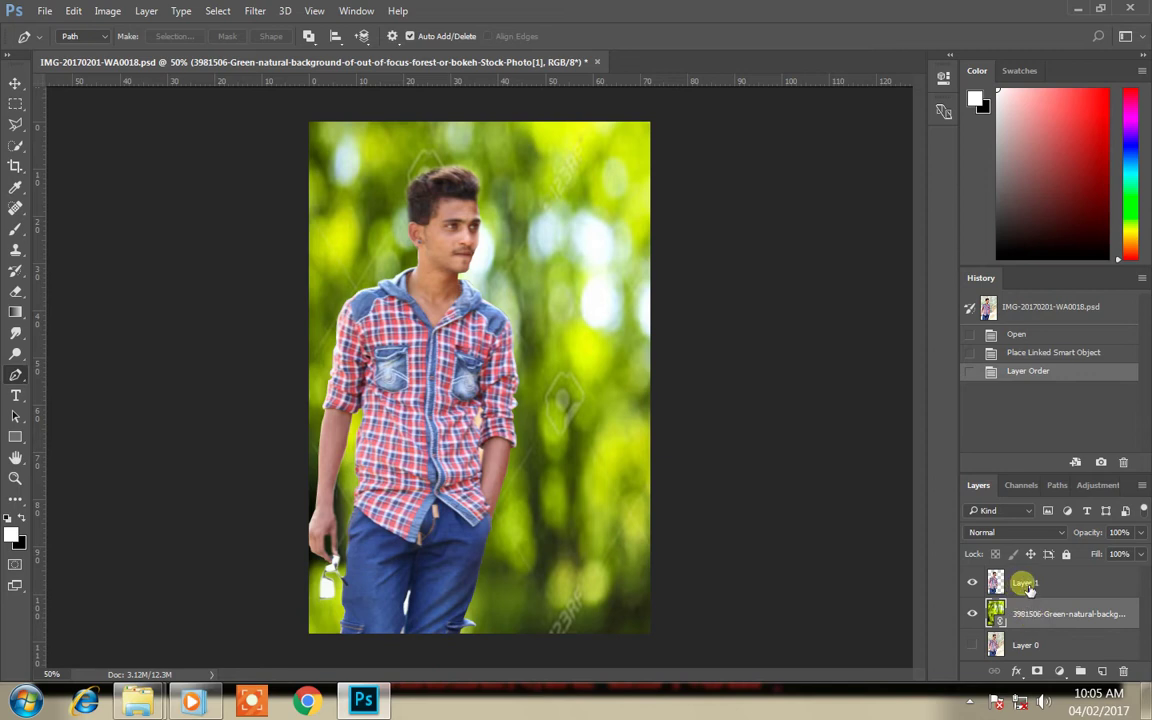
Step: Duplicate both the cut-out Layer 1 and the green bokeh background layer
click(1030, 588)
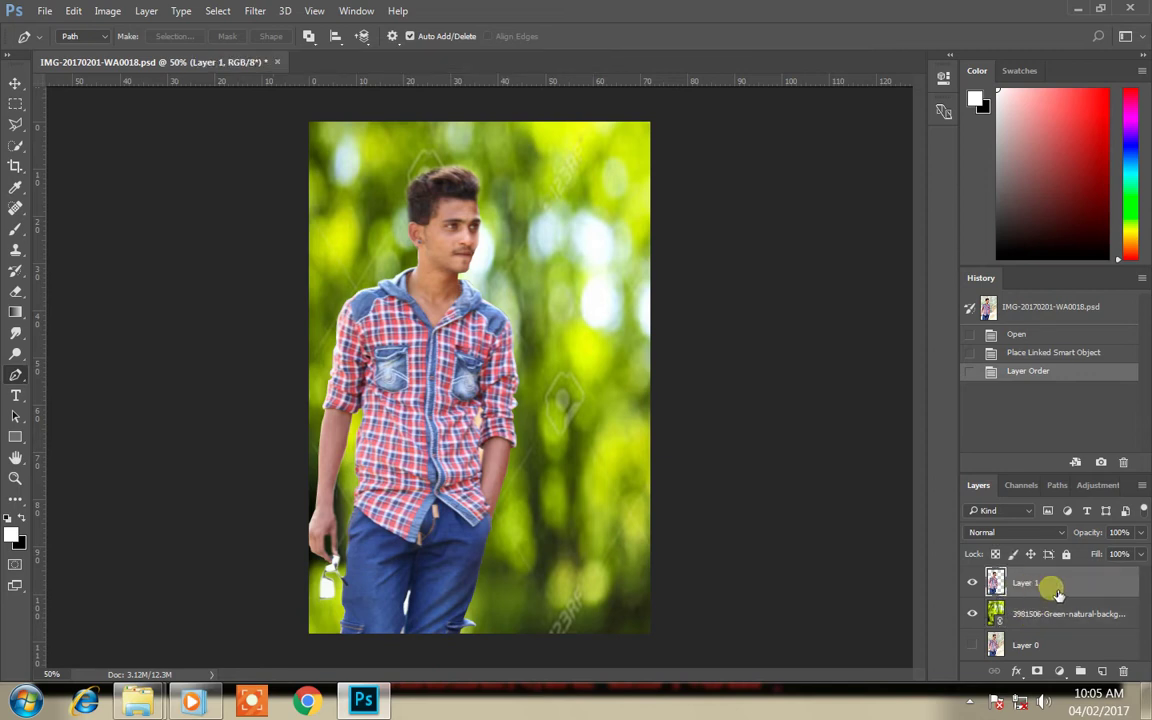
key(ctrl+j)
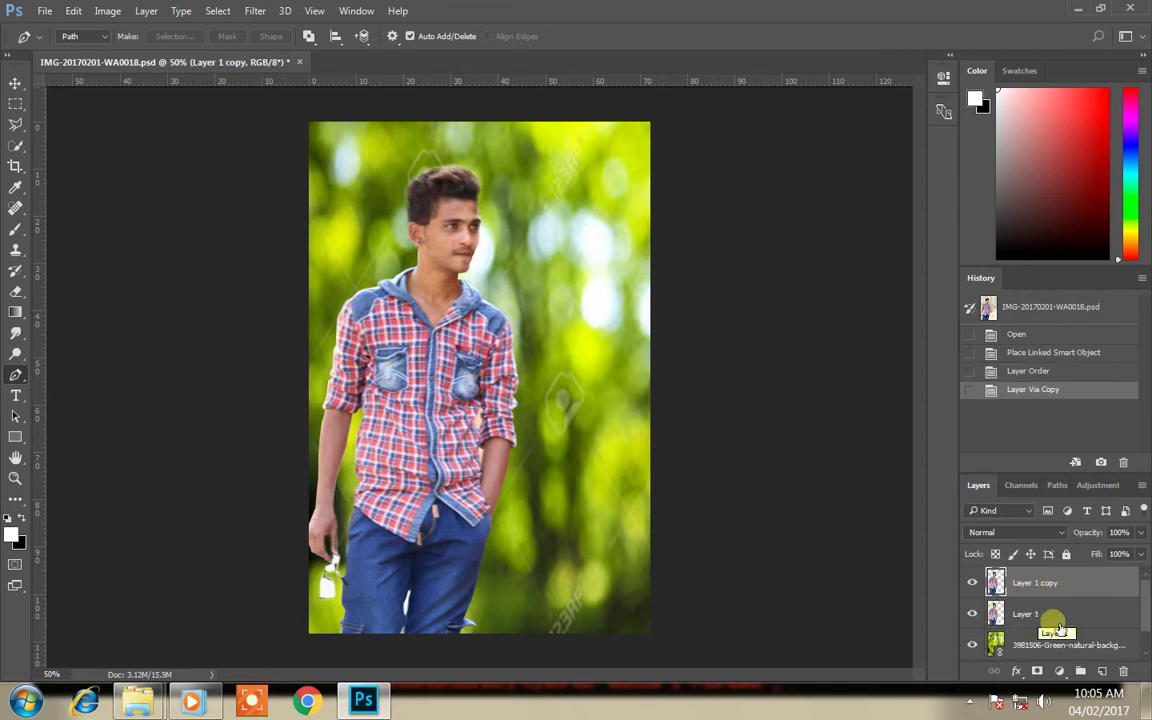
click(1072, 650)
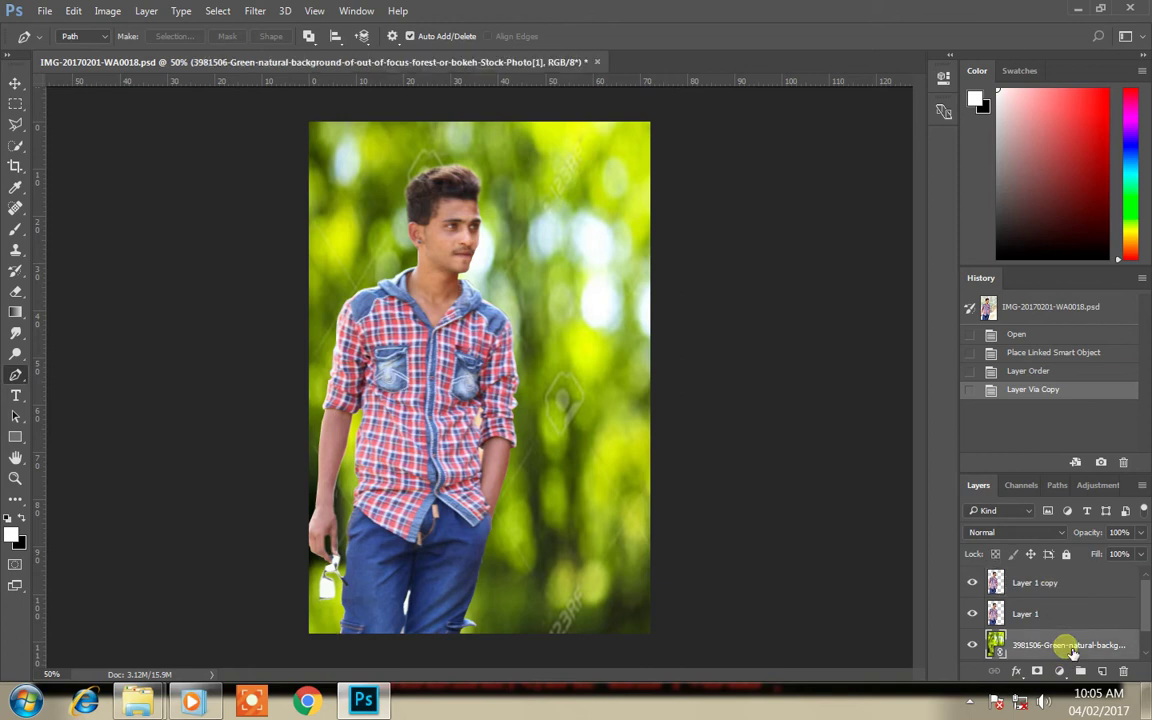
key(ctrl+j)
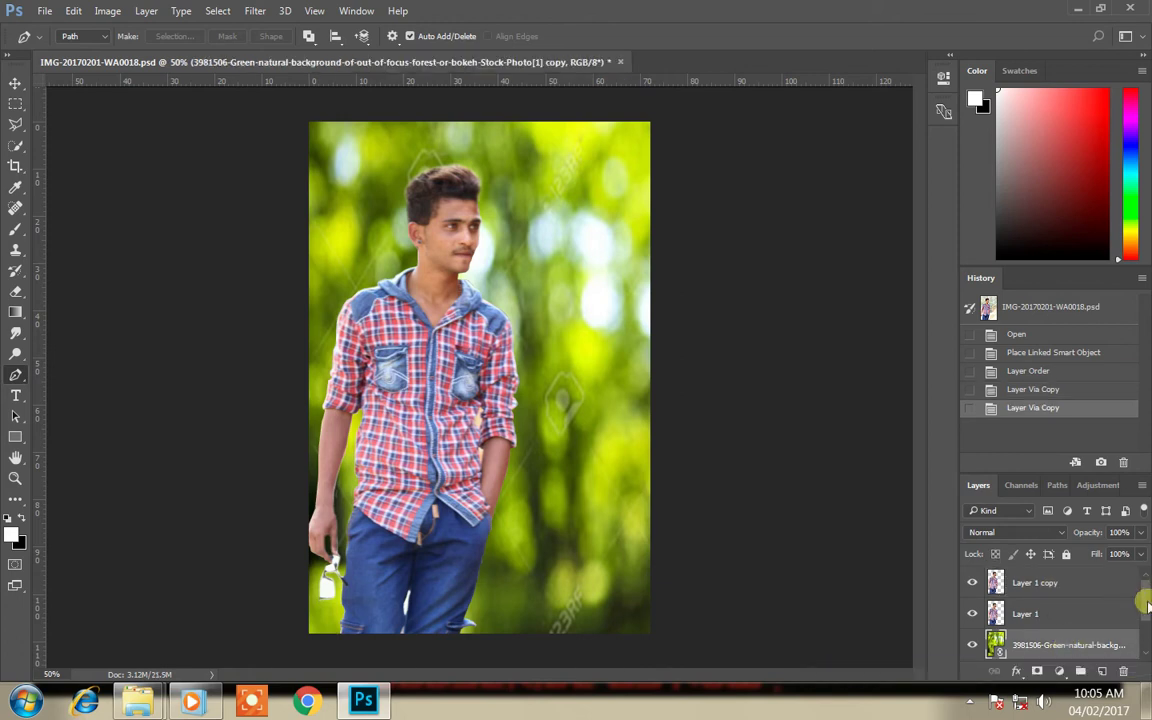
drag(1146, 597, 1146, 626)
scroll(970, 648, up, 2)
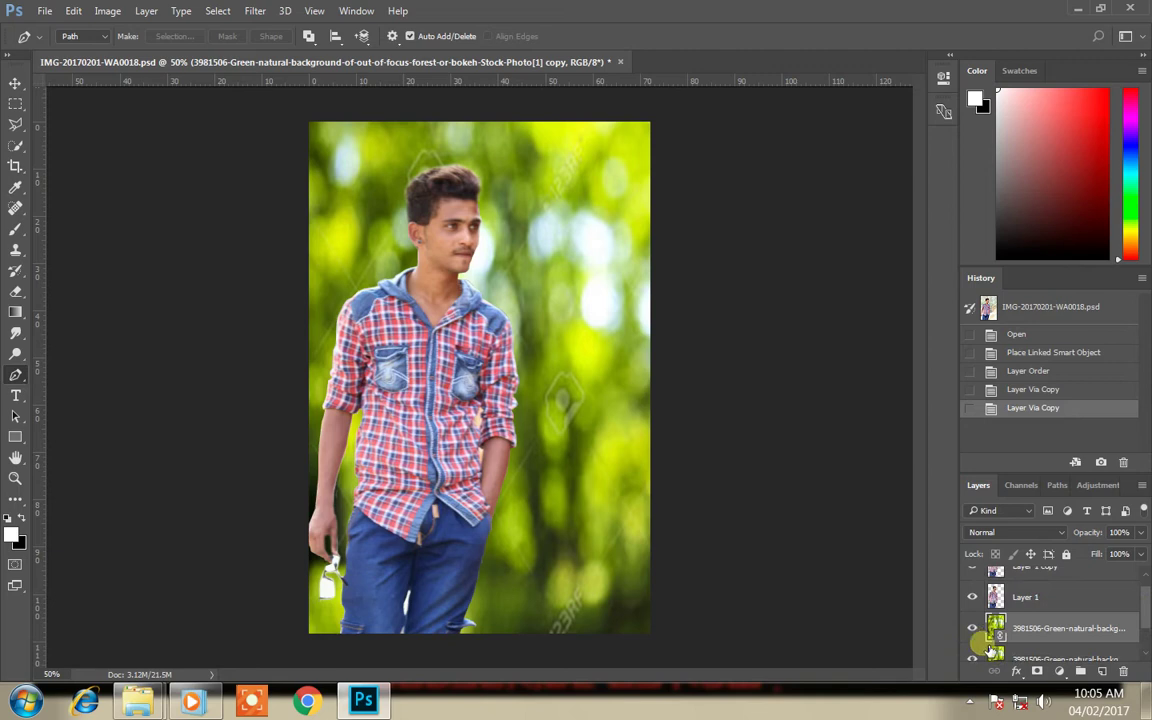
drag(1147, 628, 1147, 611)
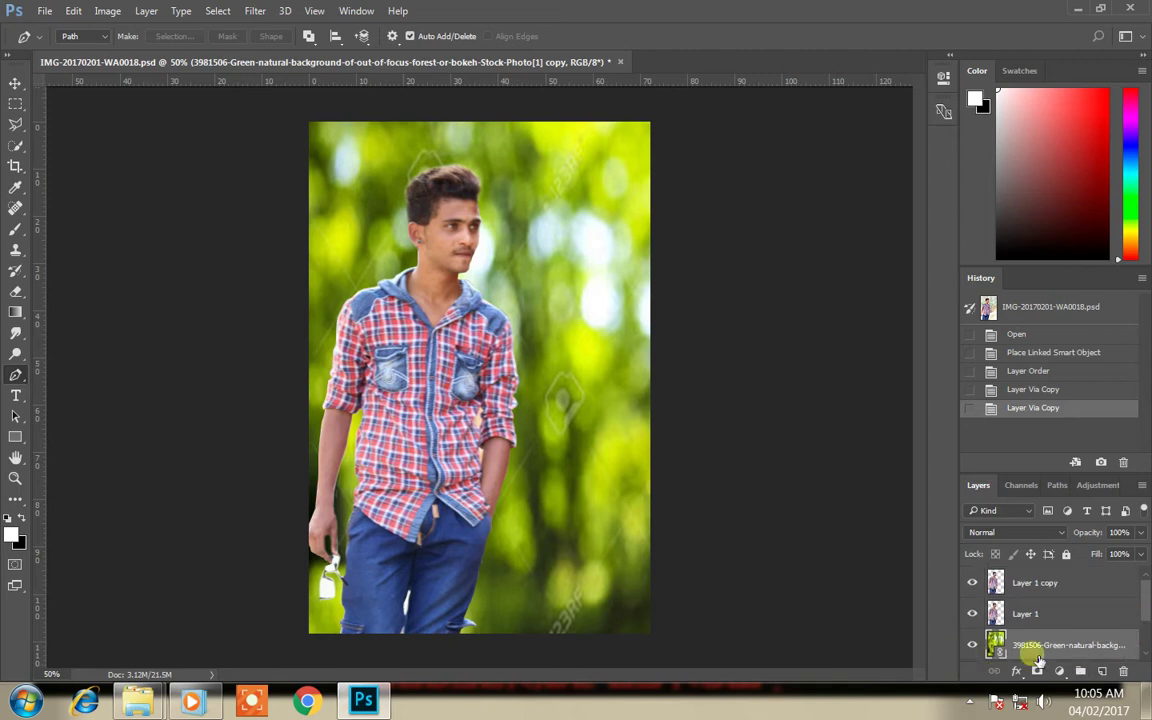
Step: Blur the bokeh background copy with a 19.4-pixel Gaussian Blur
click(257, 14)
mouse_move(268, 233)
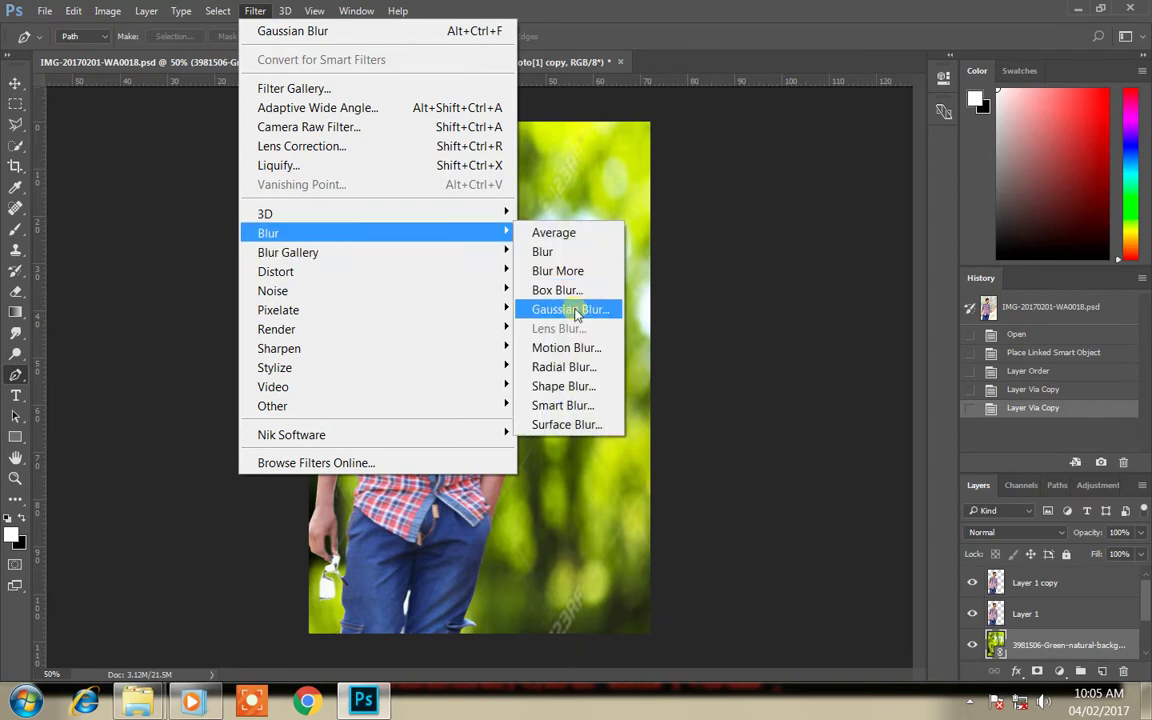
click(570, 309)
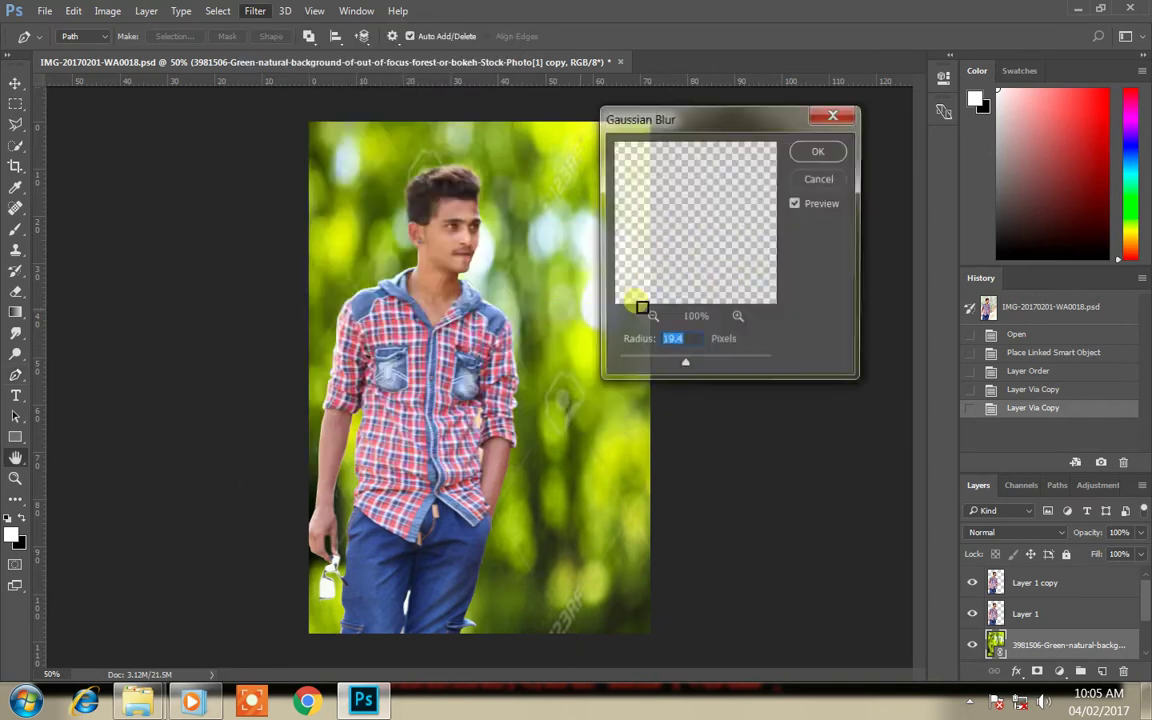
click(812, 151)
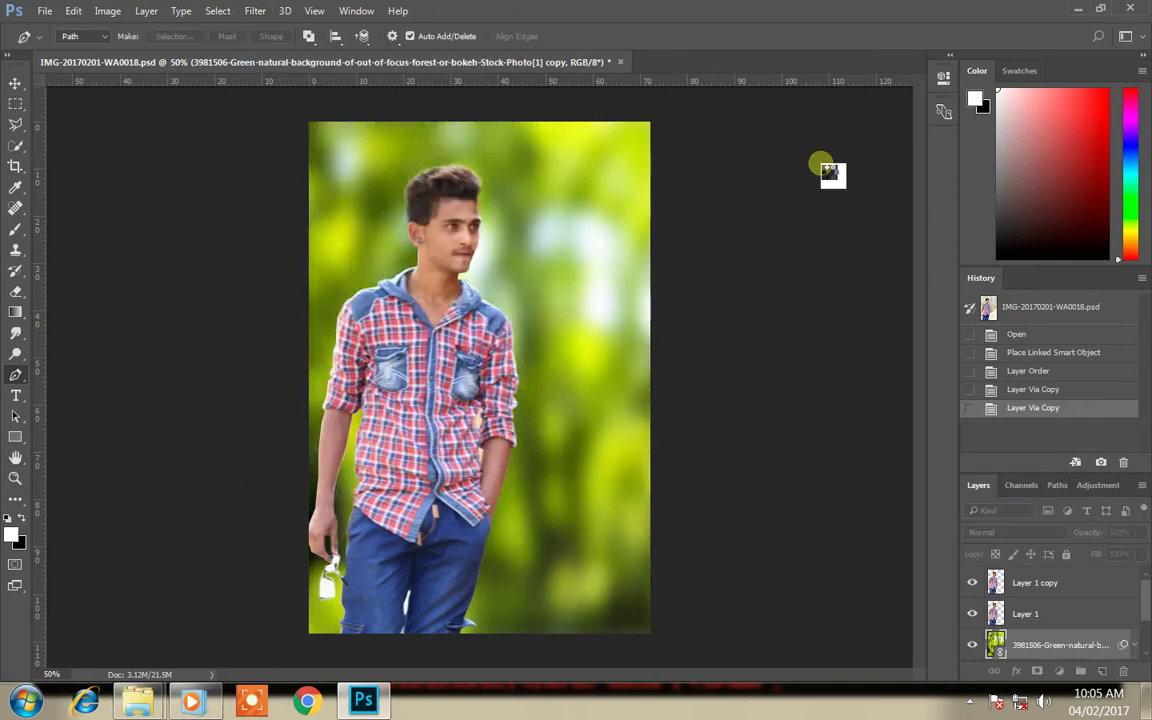
click(1060, 590)
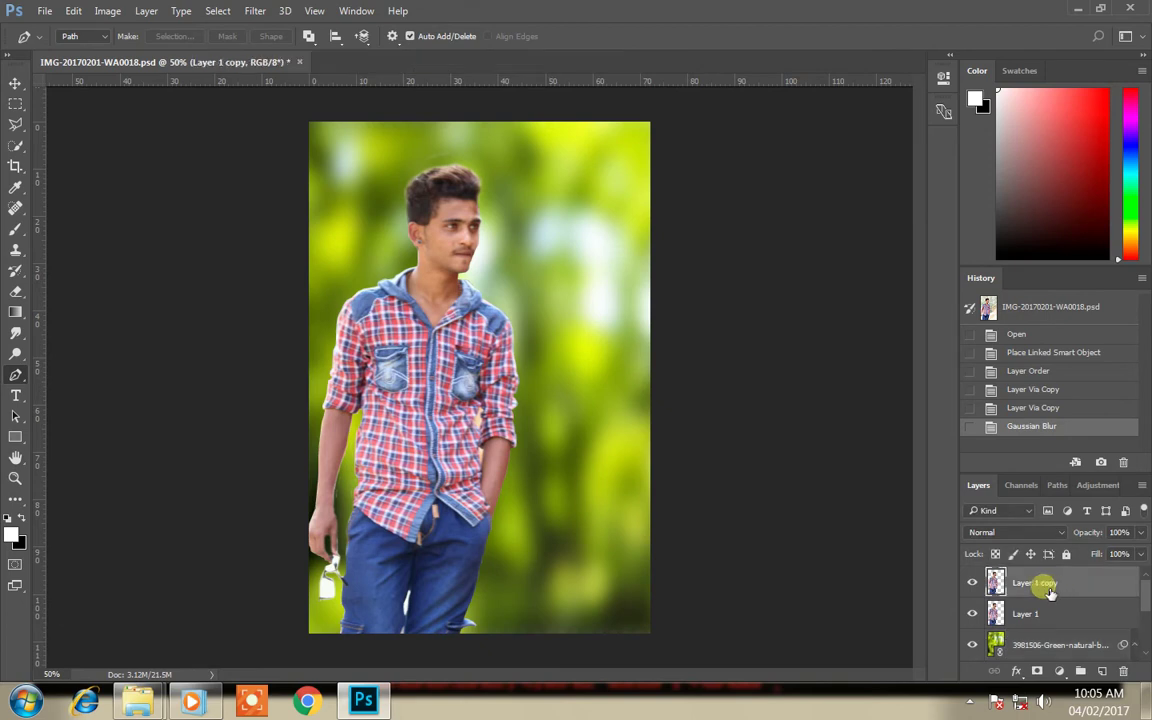
Step: Zoom the hair to 300% and smudge along the top edge of the hair
click(16, 340)
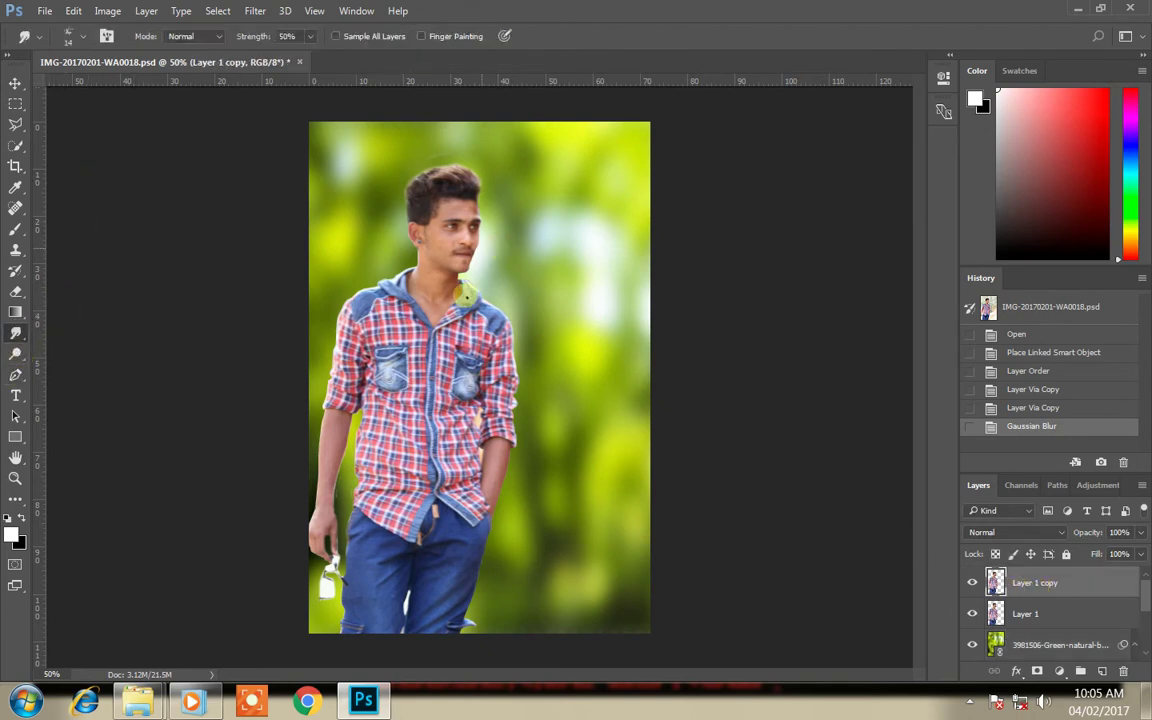
key(z)
click(444, 187)
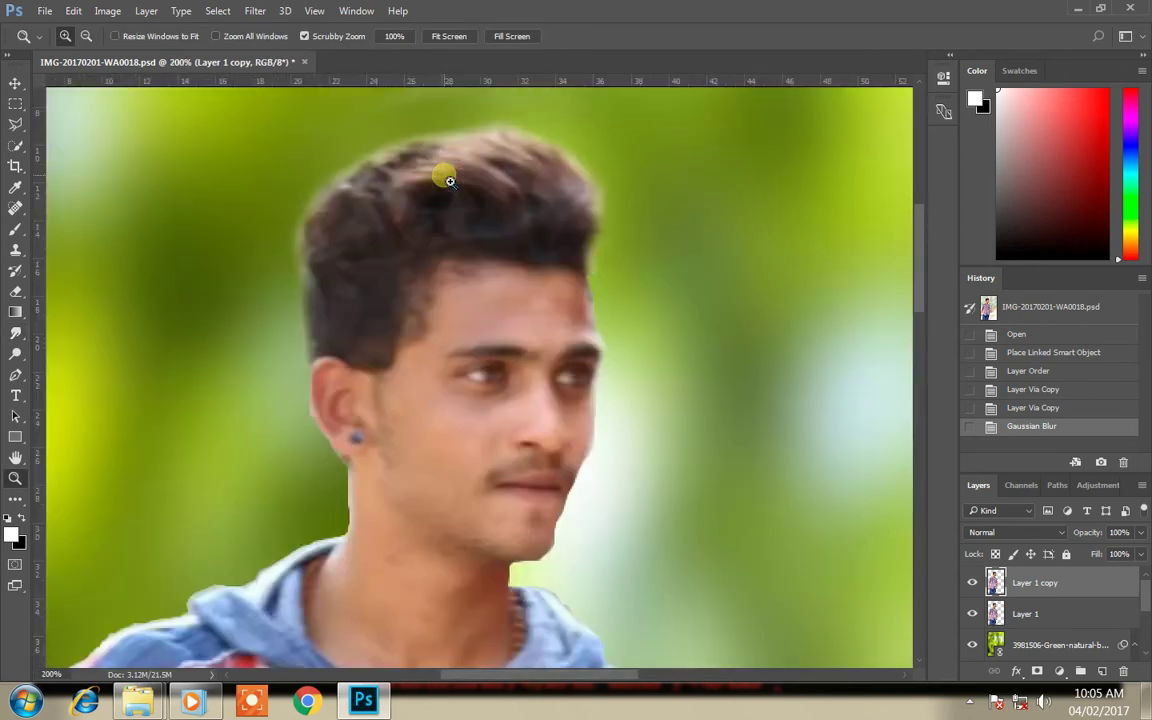
key(z)
click(490, 180)
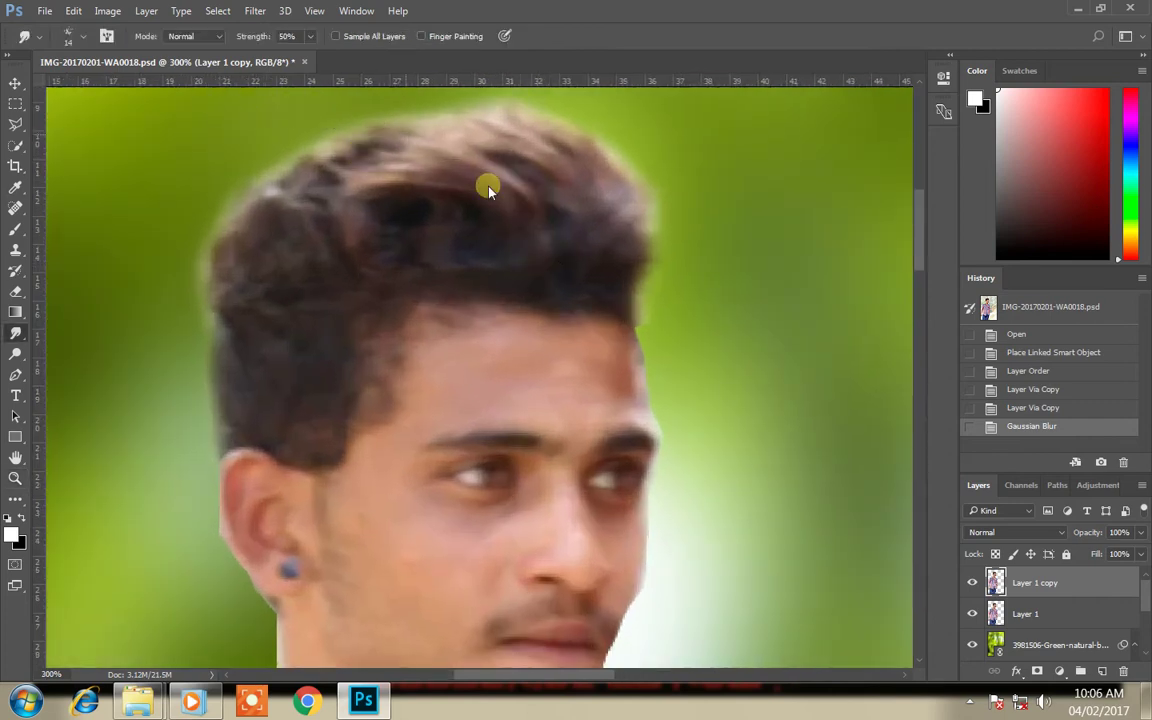
drag(509, 175, 440, 167)
drag(283, 123, 437, 165)
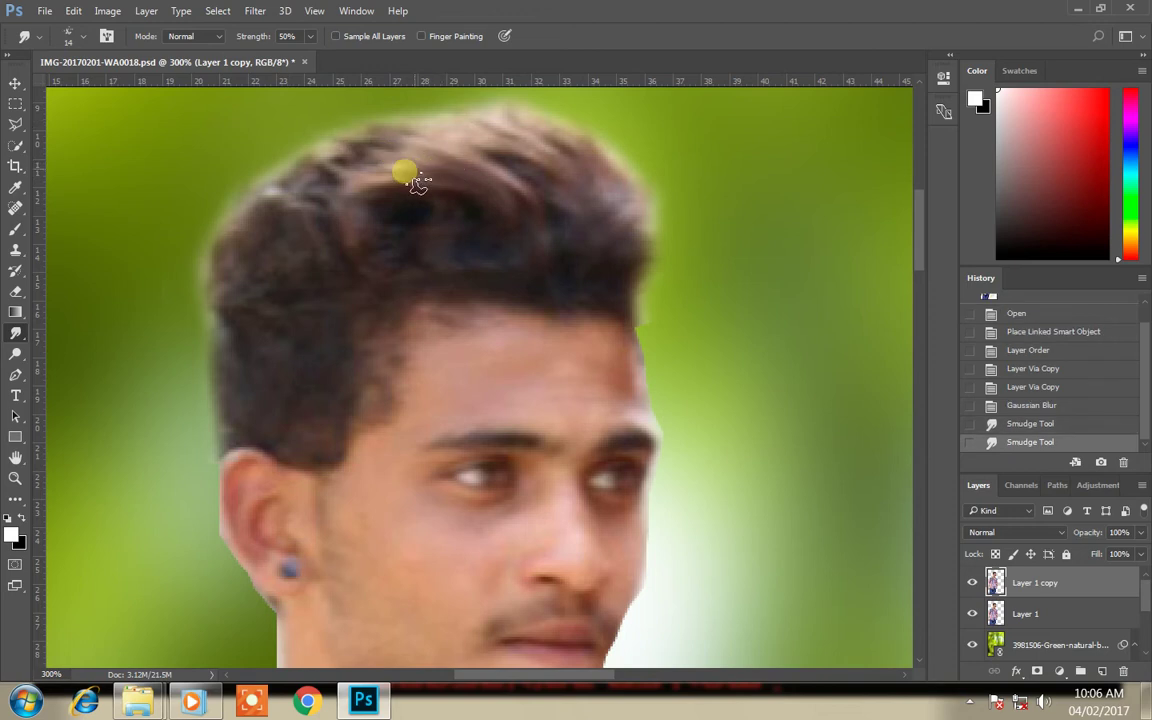
drag(219, 136, 377, 175)
drag(226, 147, 530, 244)
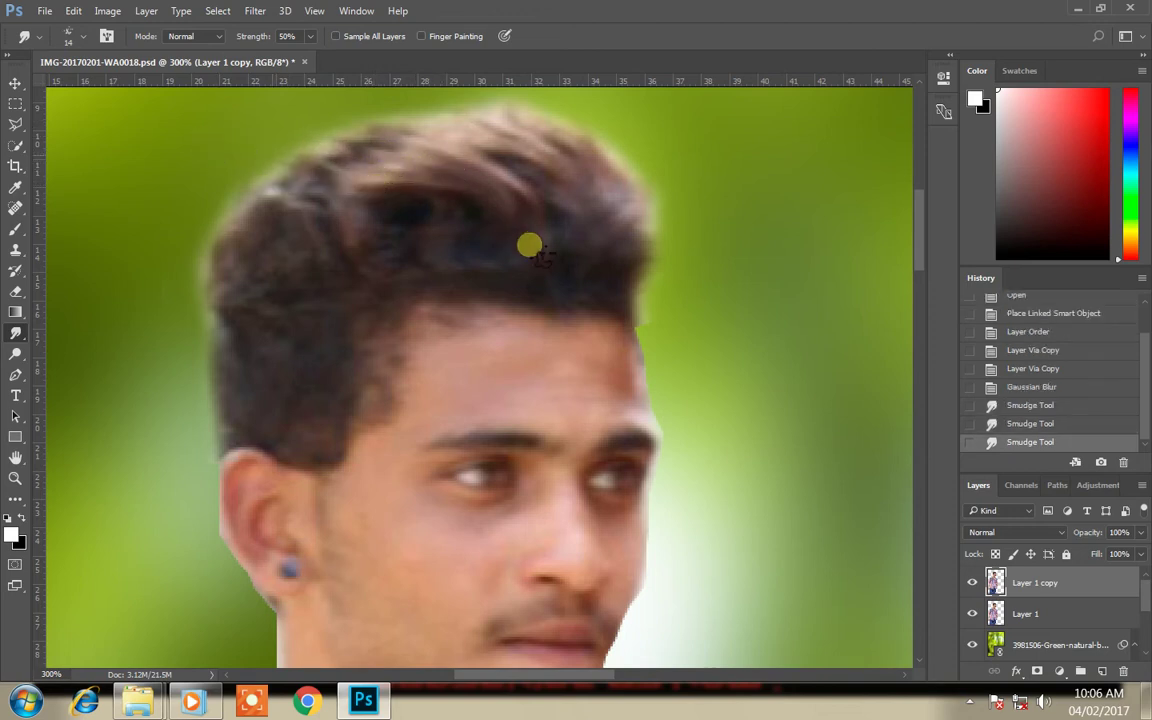
drag(358, 106, 553, 200)
drag(482, 133, 532, 175)
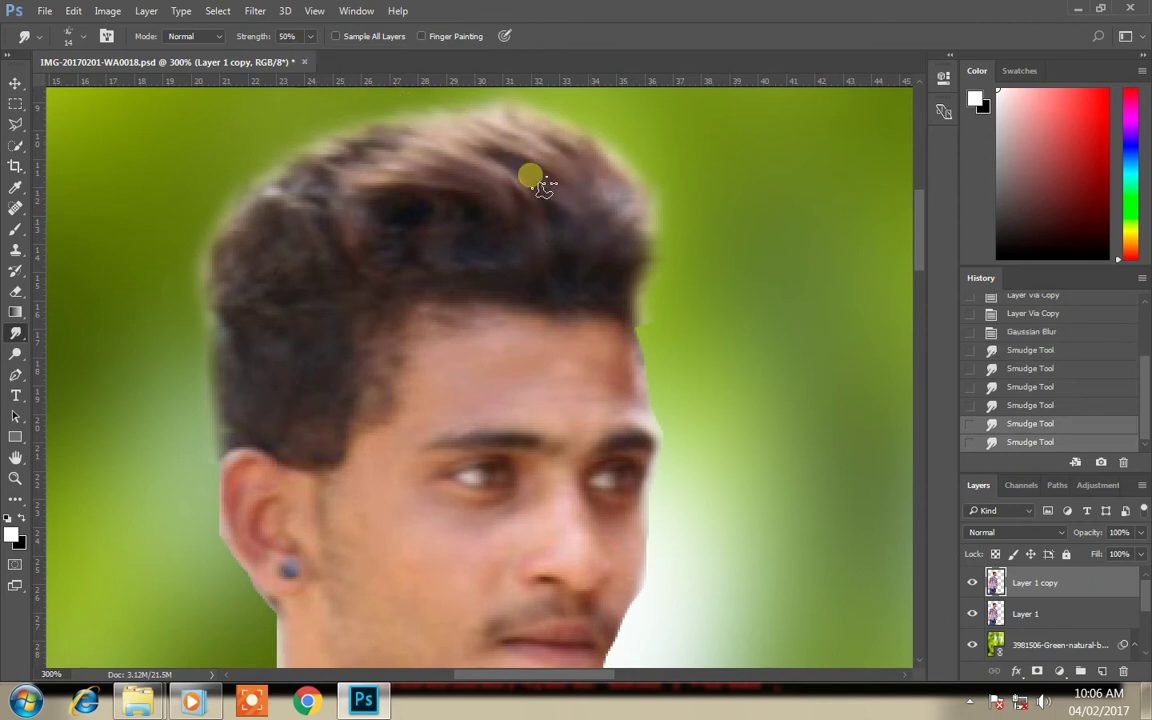
Step: Enlarge the Smudge brush to 34 px and smudge the hairline further
right_click(602, 206)
drag(704, 245, 712, 245)
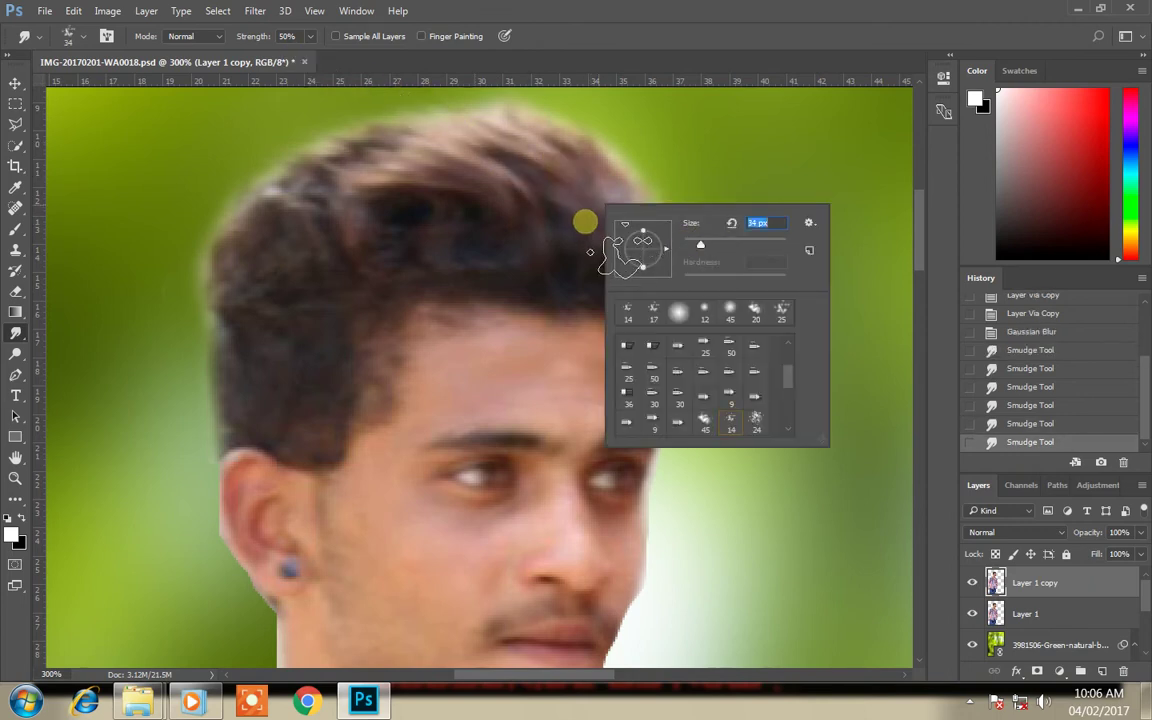
click(583, 210)
drag(340, 100, 586, 193)
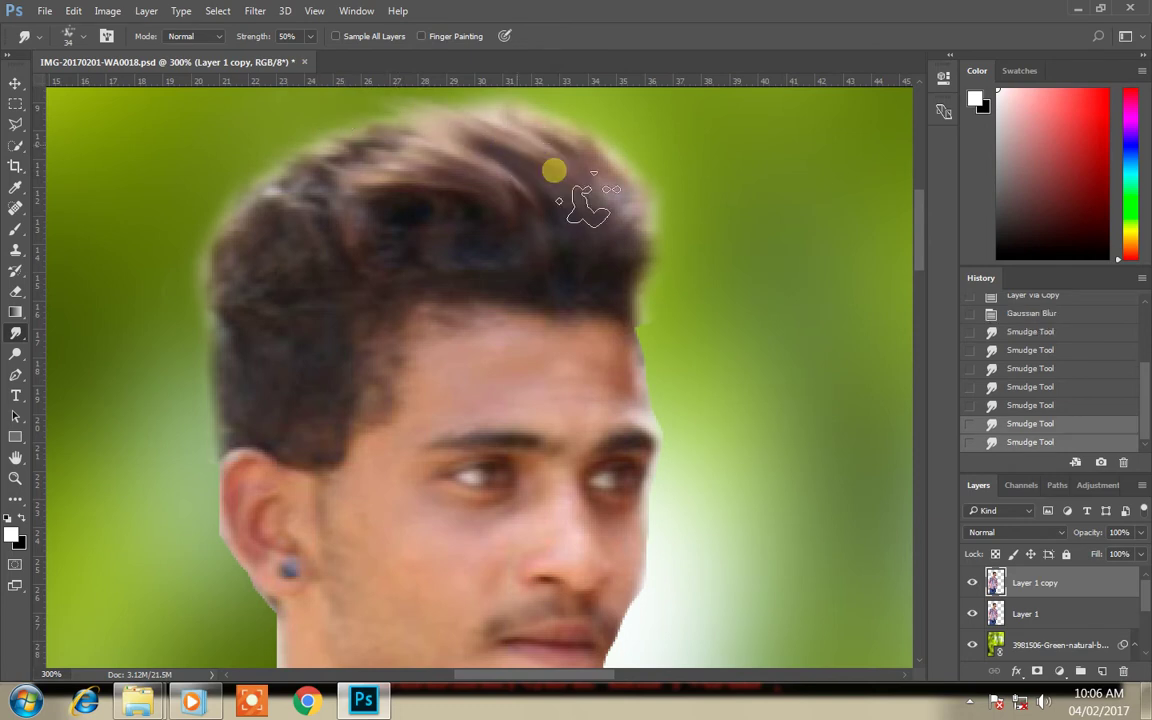
drag(480, 105, 600, 175)
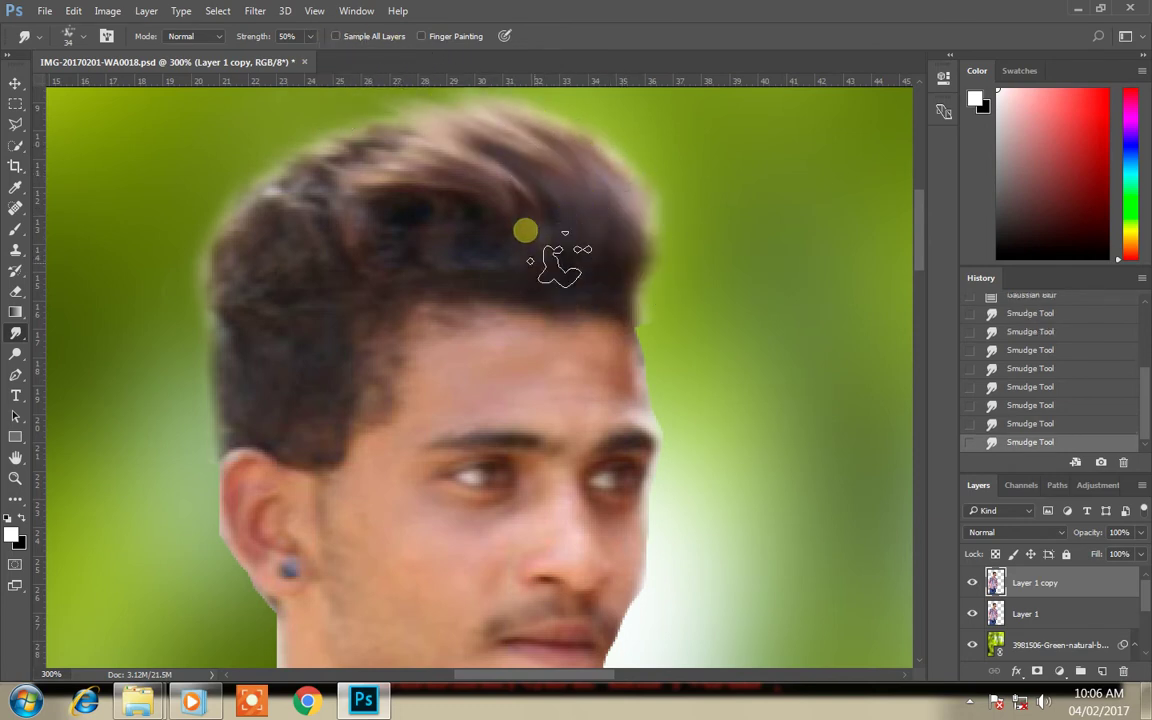
drag(300, 162, 560, 262)
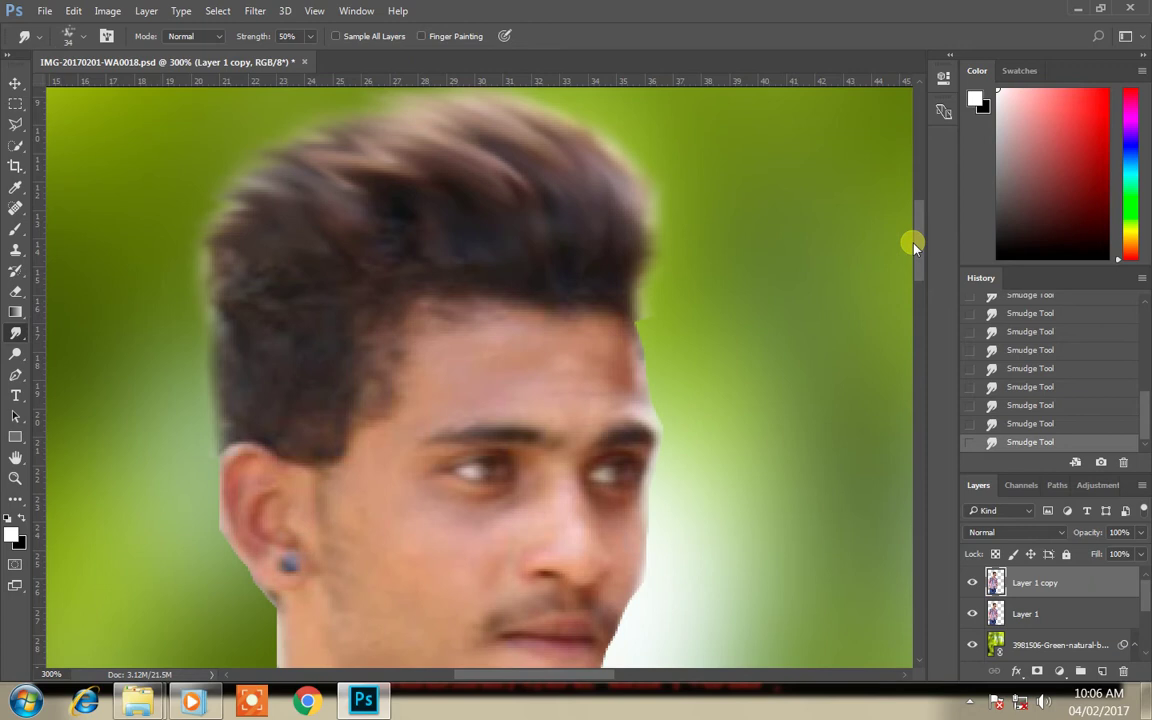
scroll(913, 239, down, 2)
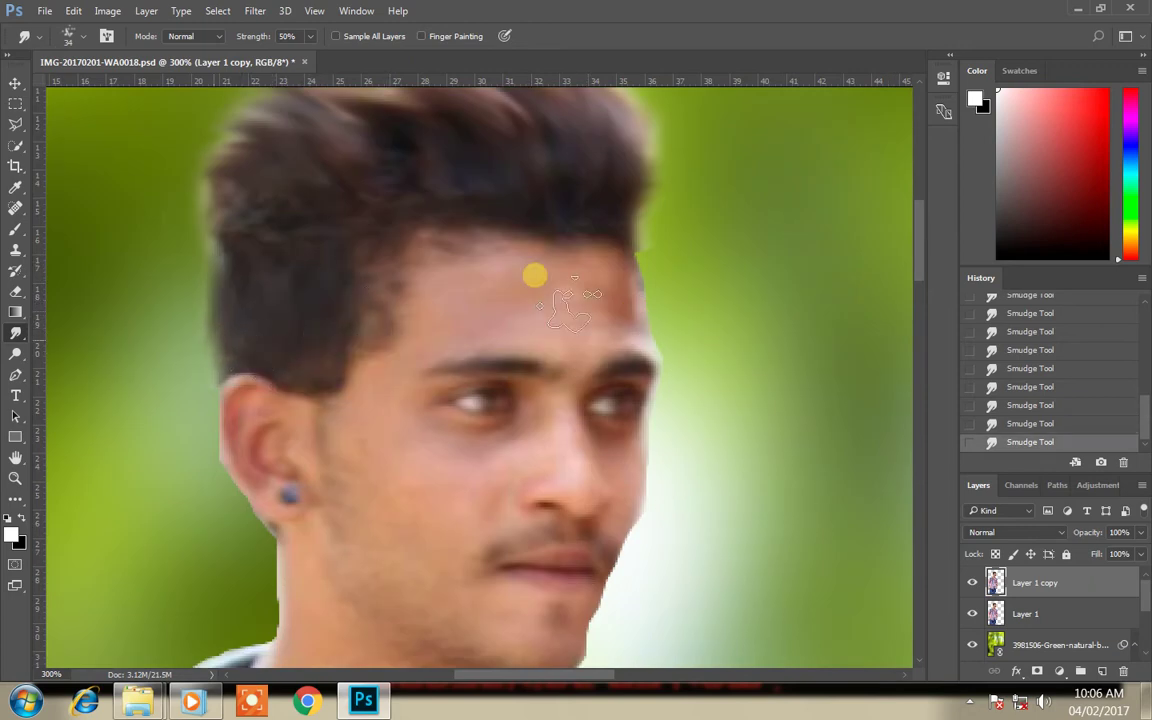
Step: Zoom back out to 50% to see the whole person
key(z)
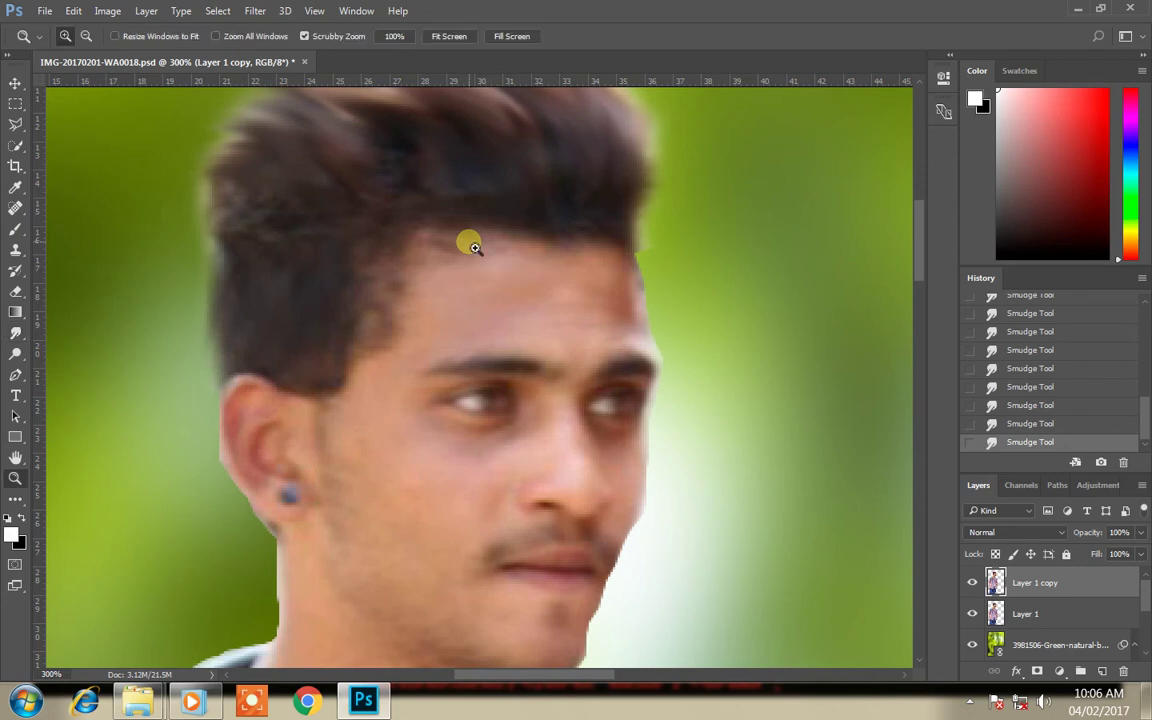
alt+click(466, 241)
alt+click(530, 312)
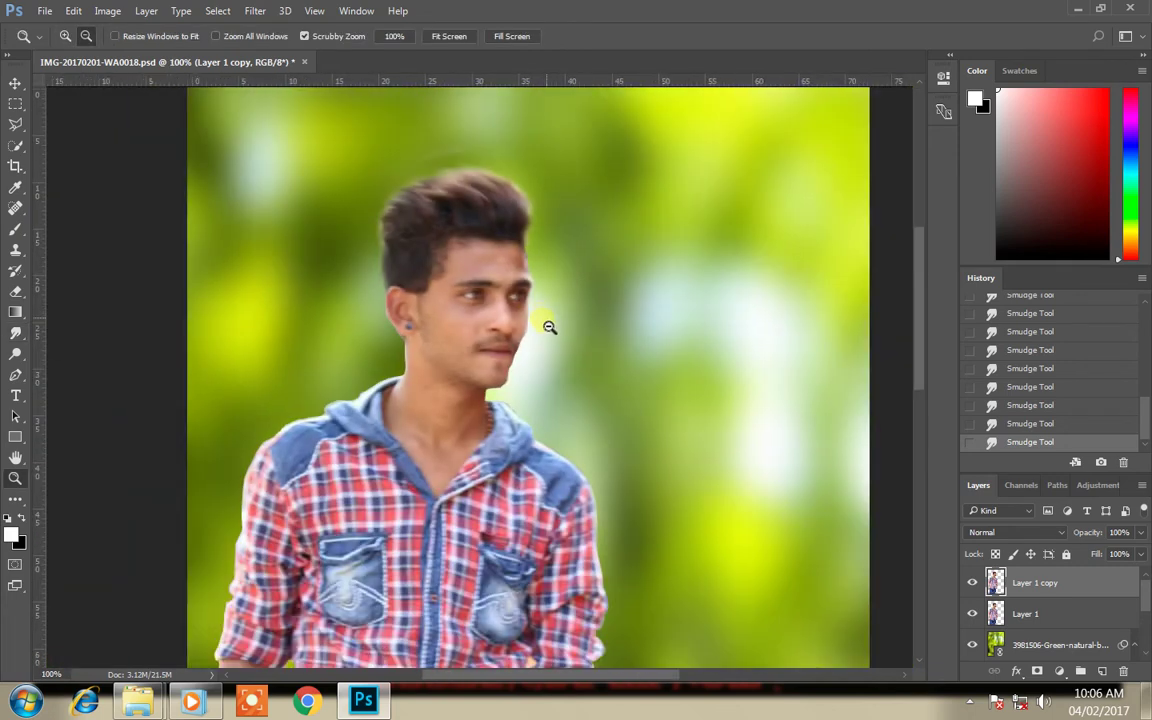
alt+click(549, 325)
alt+click(578, 372)
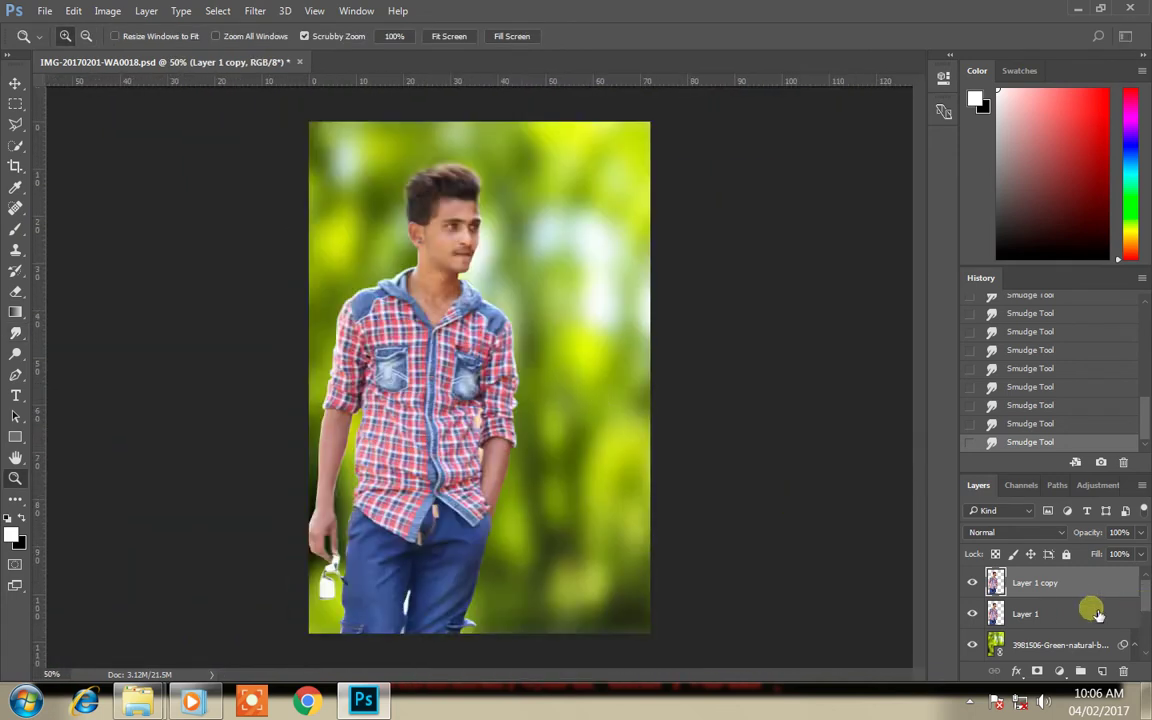
Step: Make Layer 1 the working layer and adjust the Layers panel view
click(1047, 615)
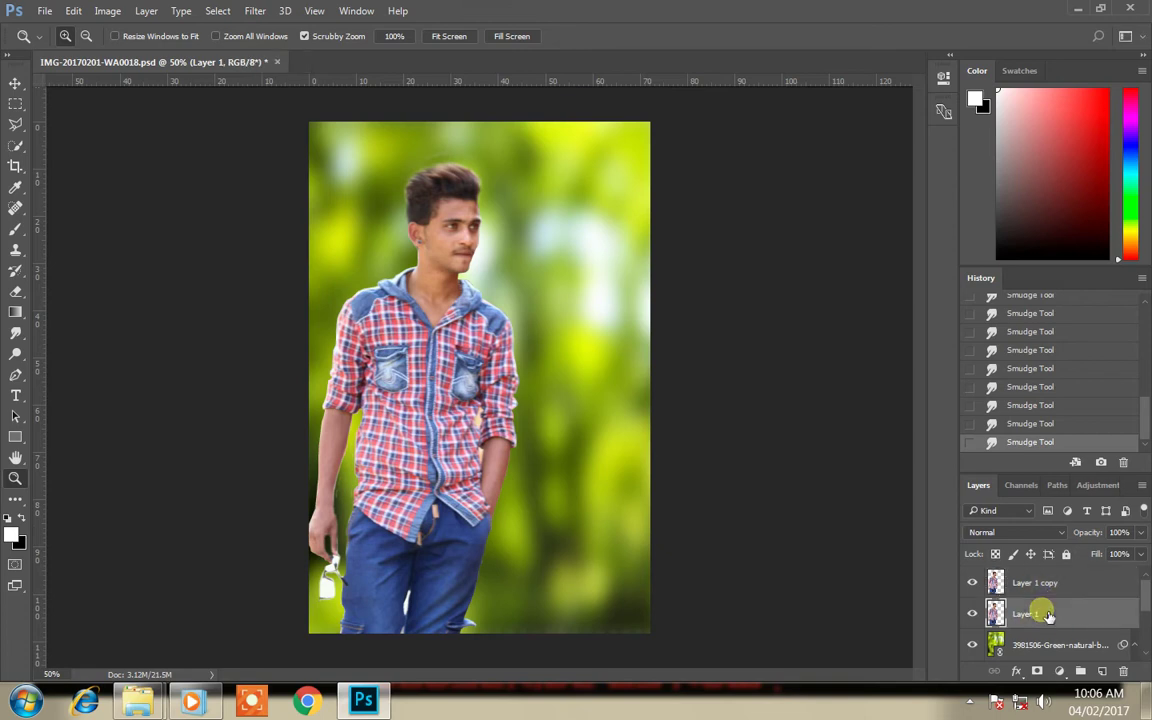
right_click(1044, 615)
key(ctrl+j)
mouse_move(1146, 612)
mouse_down()
mouse_move(1146, 630)
mouse_move(1146, 590)
mouse_up()
Step: Apply Merge Visible on Layer 1 copy to combine the person and blurred bokeh
scroll(1143, 628, down, 1)
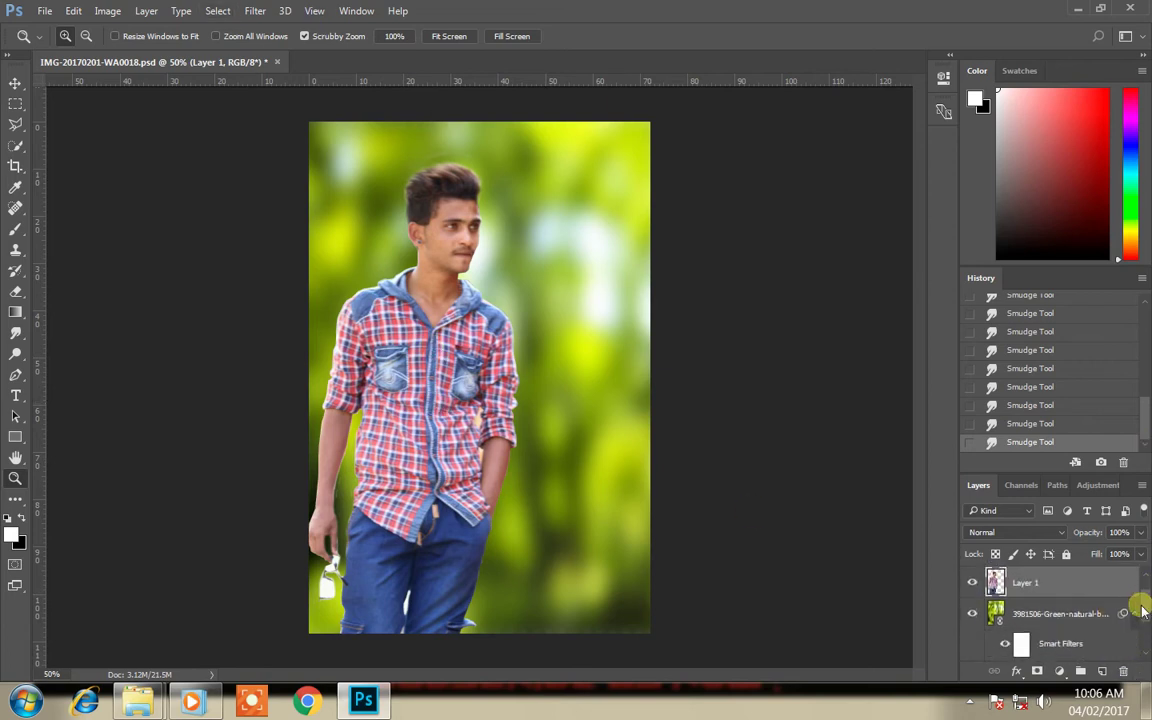
right_click(1081, 585)
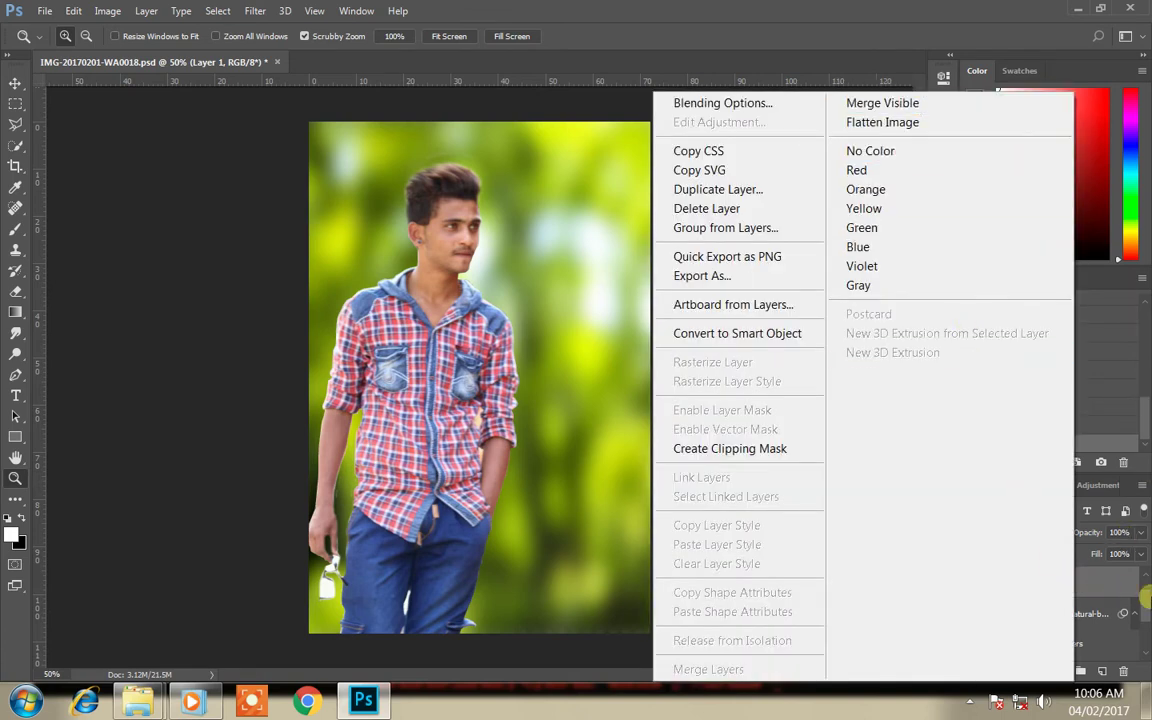
click(1143, 598)
scroll(1108, 595, up, 1)
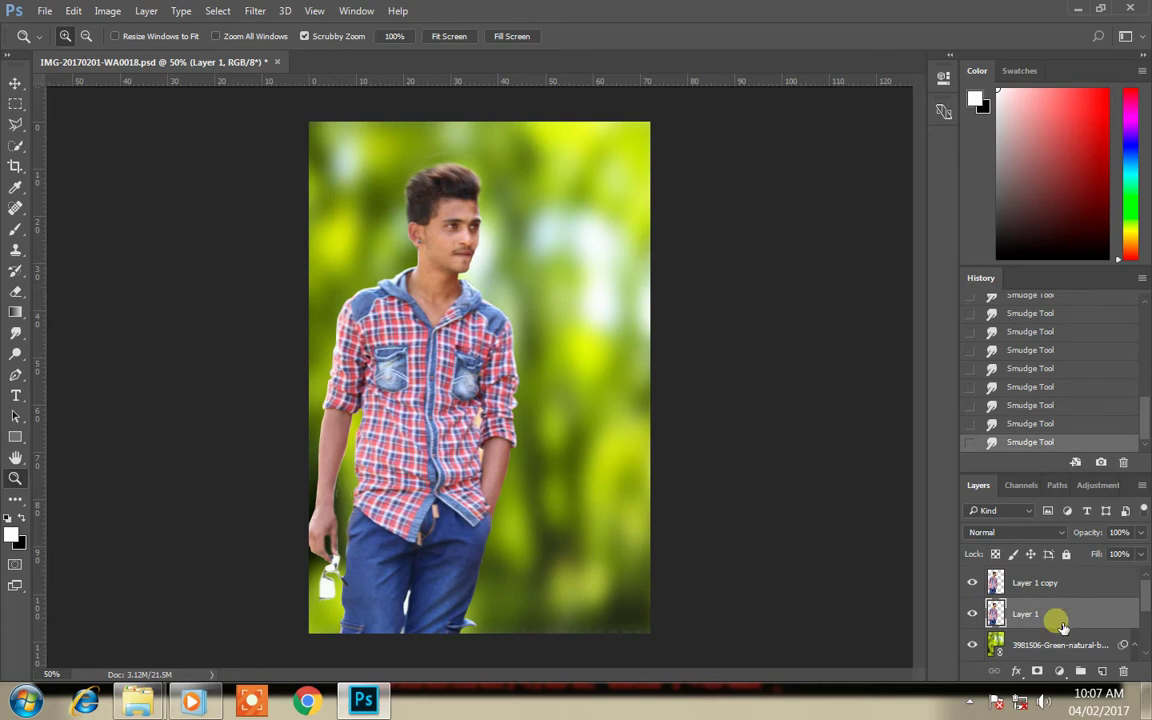
click(1040, 583)
right_click(1045, 585)
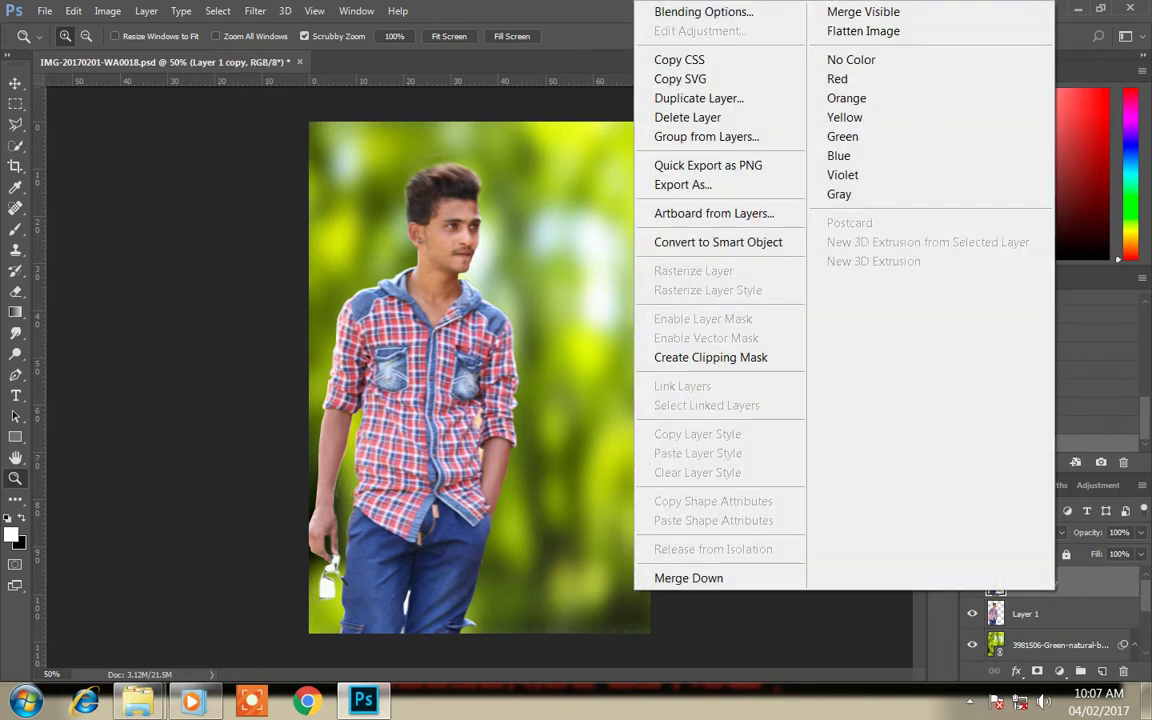
click(878, 13)
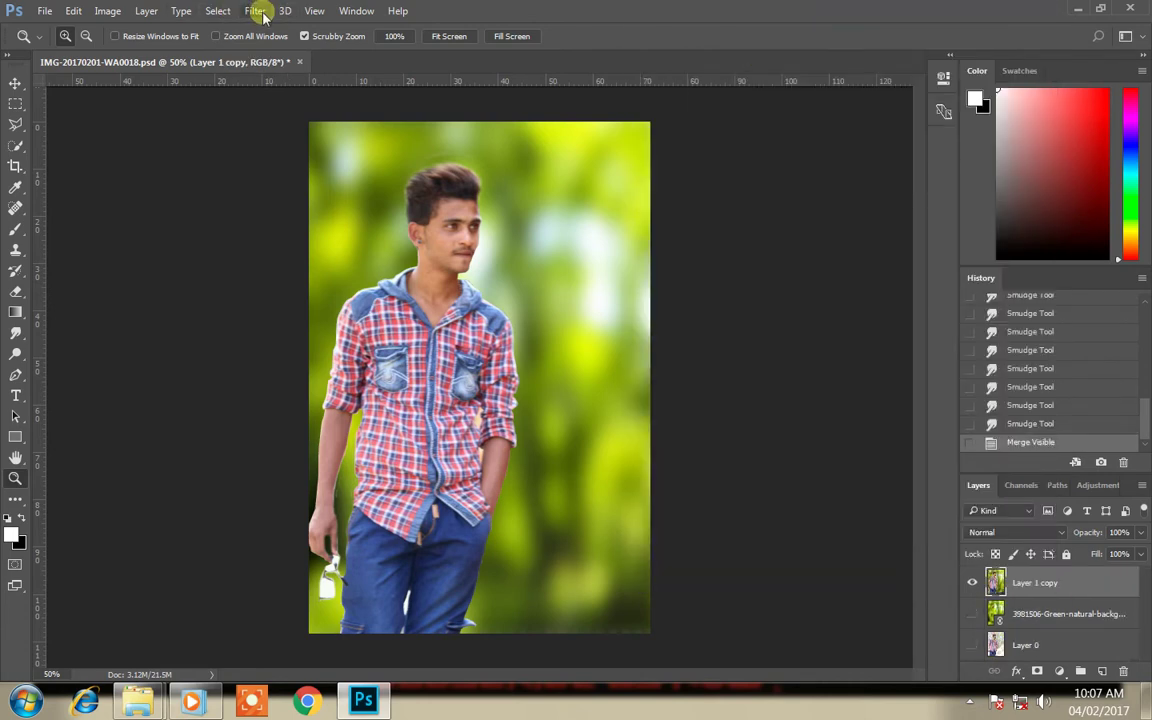
click(256, 12)
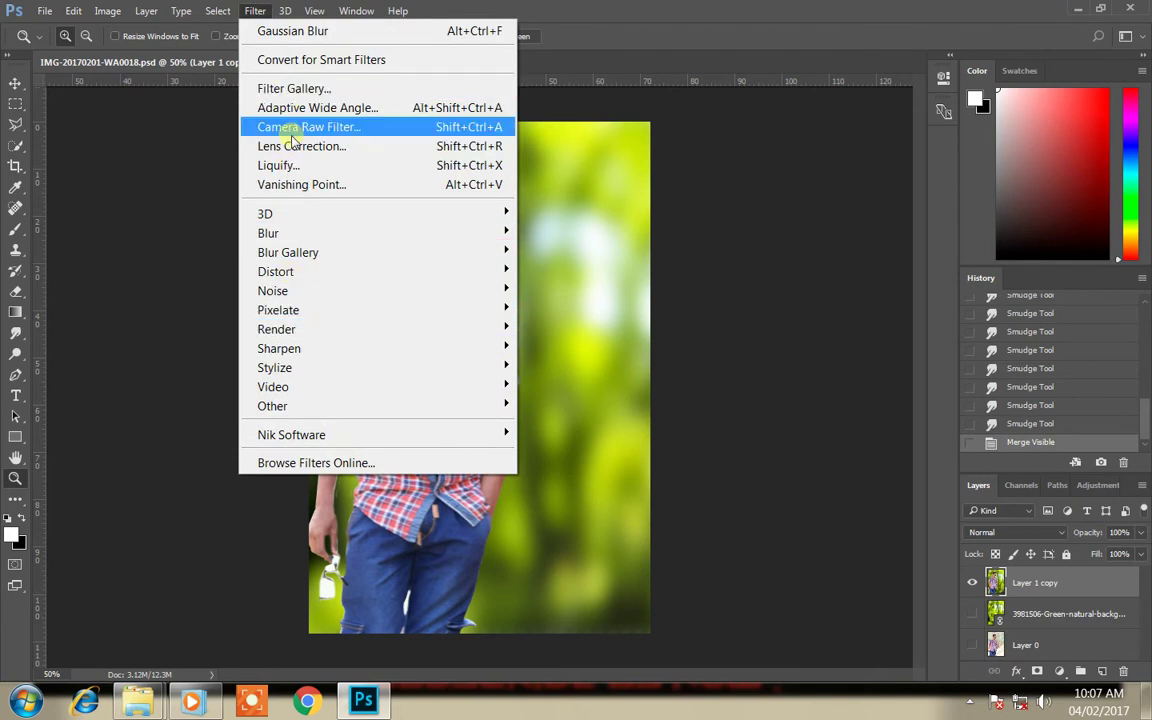
Step: In Camera Raw set Contrast -22, Highlights +15, Shadows -23, Whites +24, Blacks +36, Clarity +34, Vibrance +27
click(292, 132)
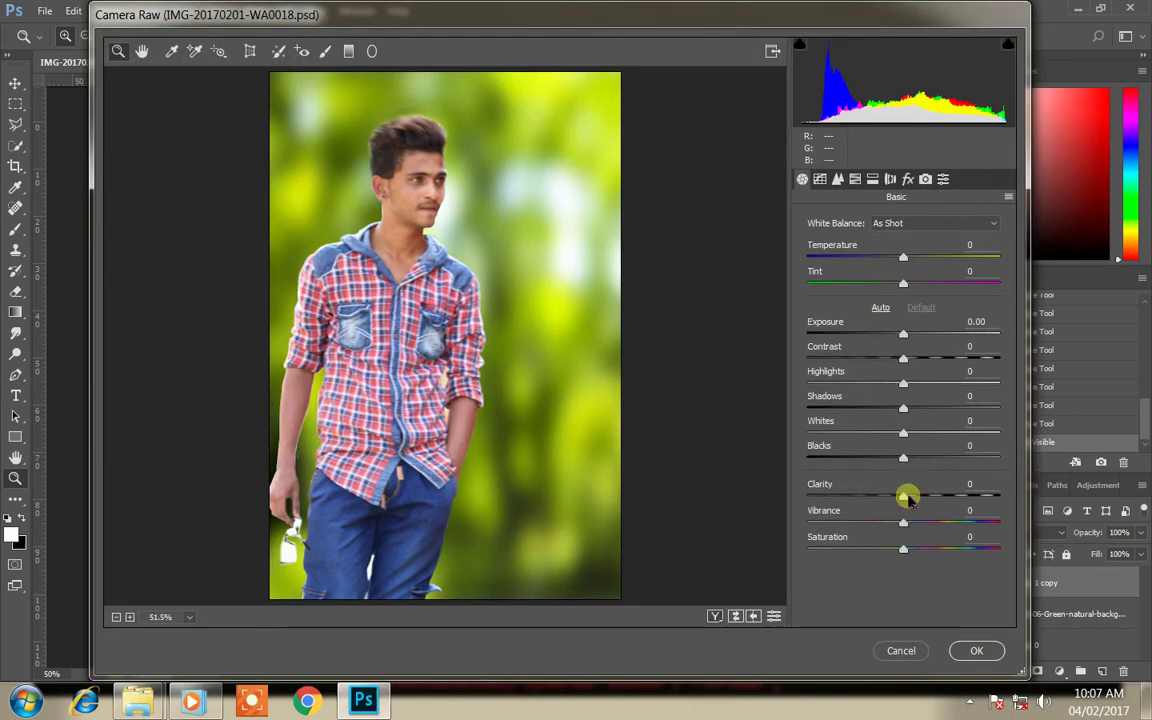
drag(945, 510, 960, 508)
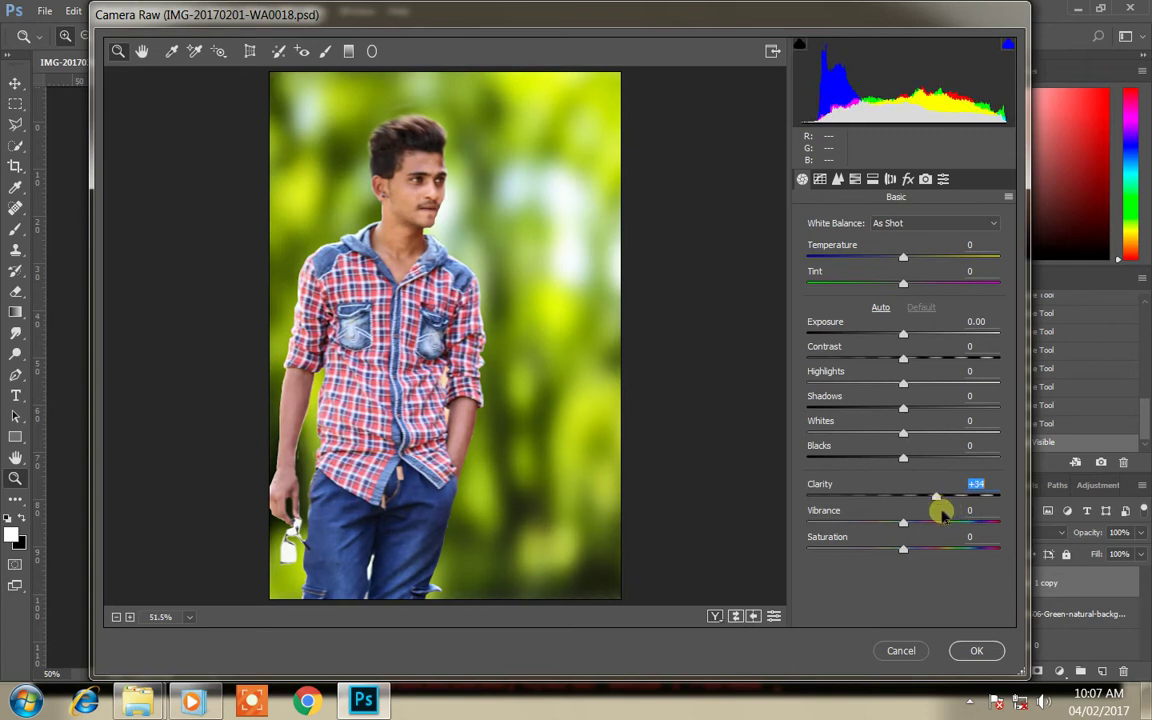
click(931, 525)
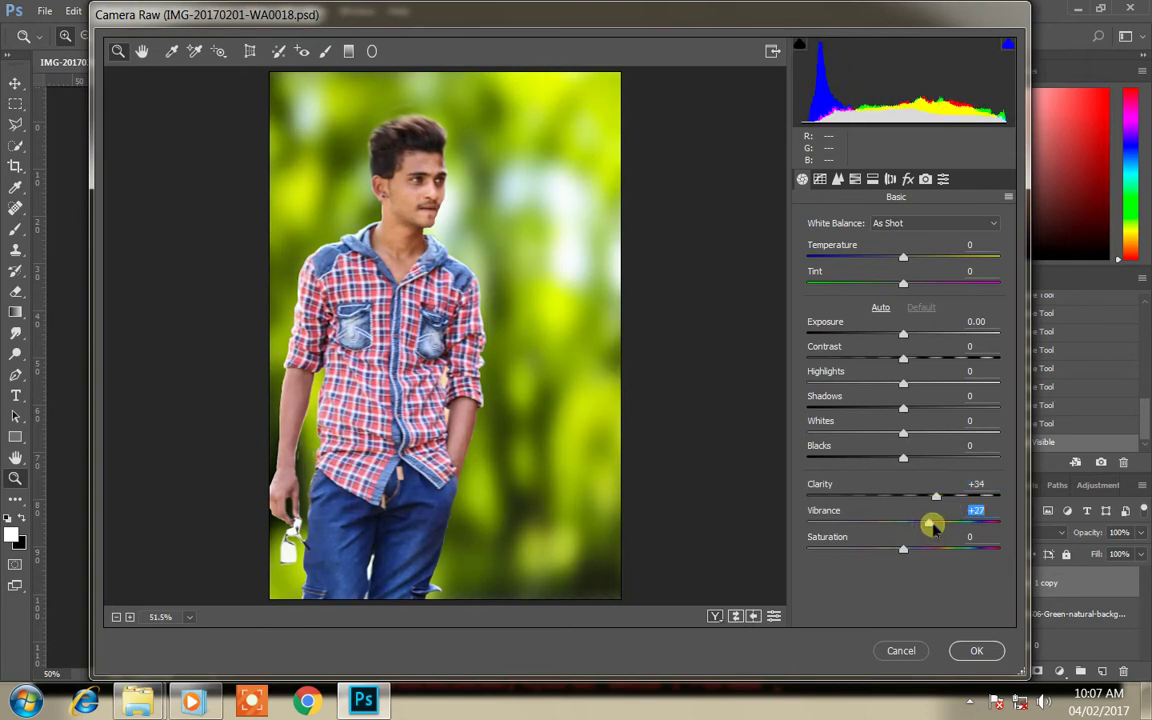
click(903, 458)
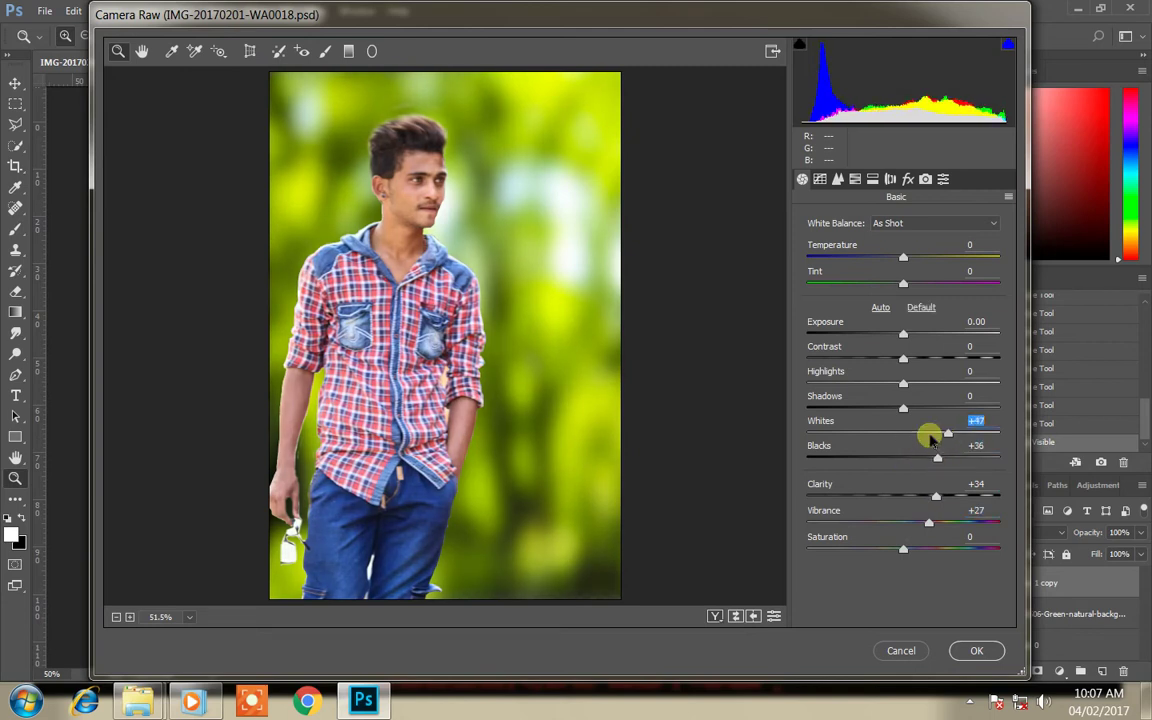
click(927, 433)
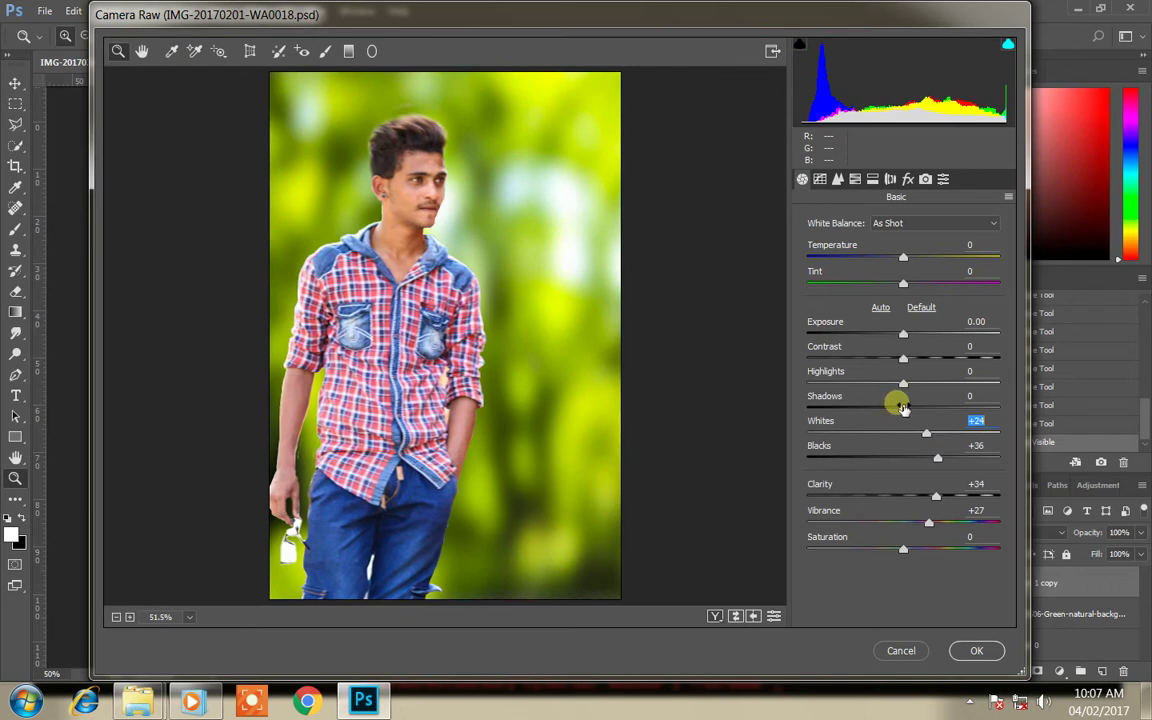
drag(901, 408, 881, 408)
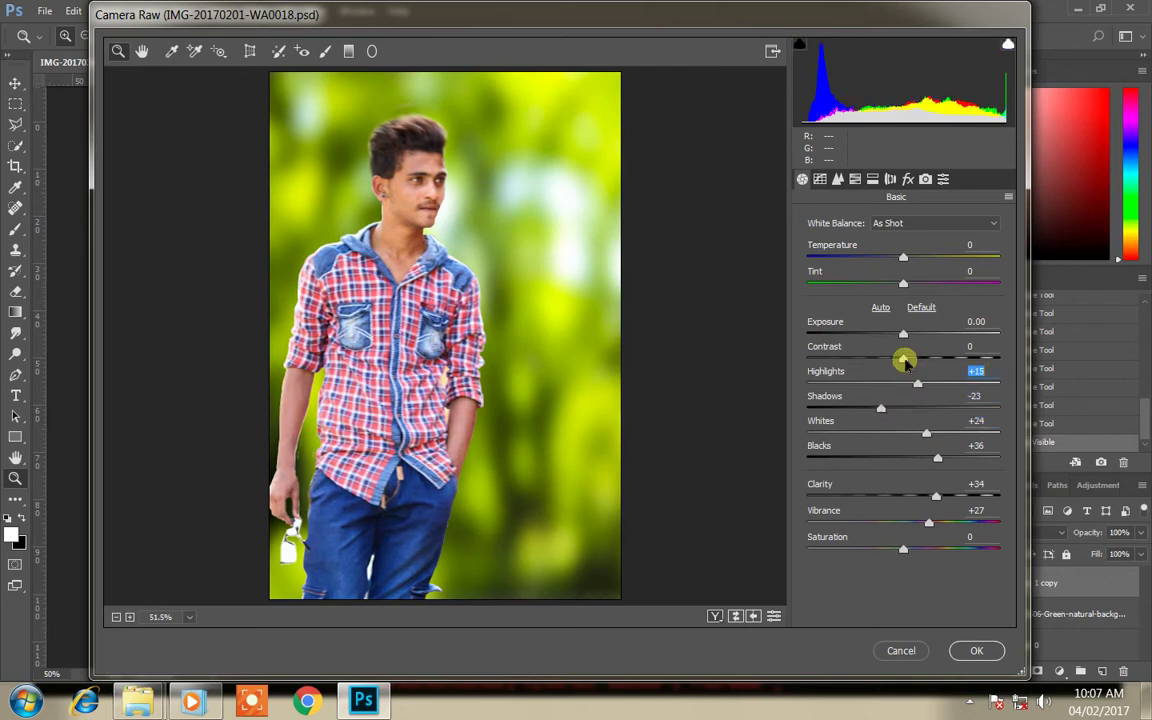
drag(903, 360, 882, 360)
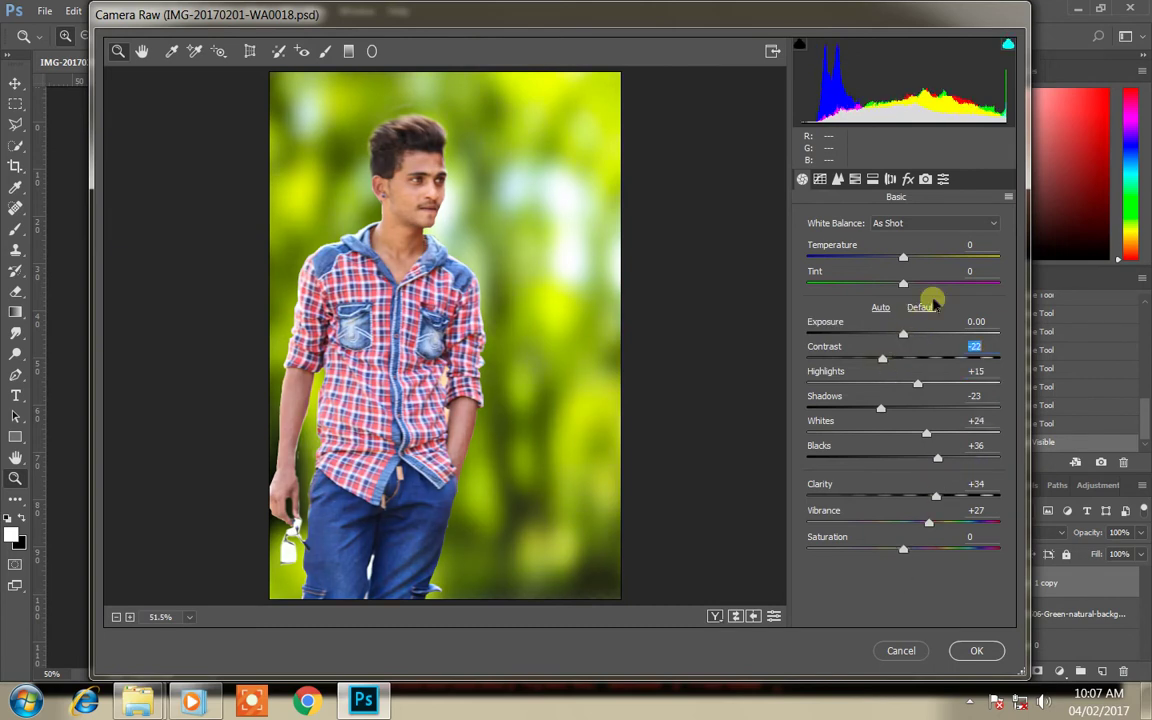
click(855, 179)
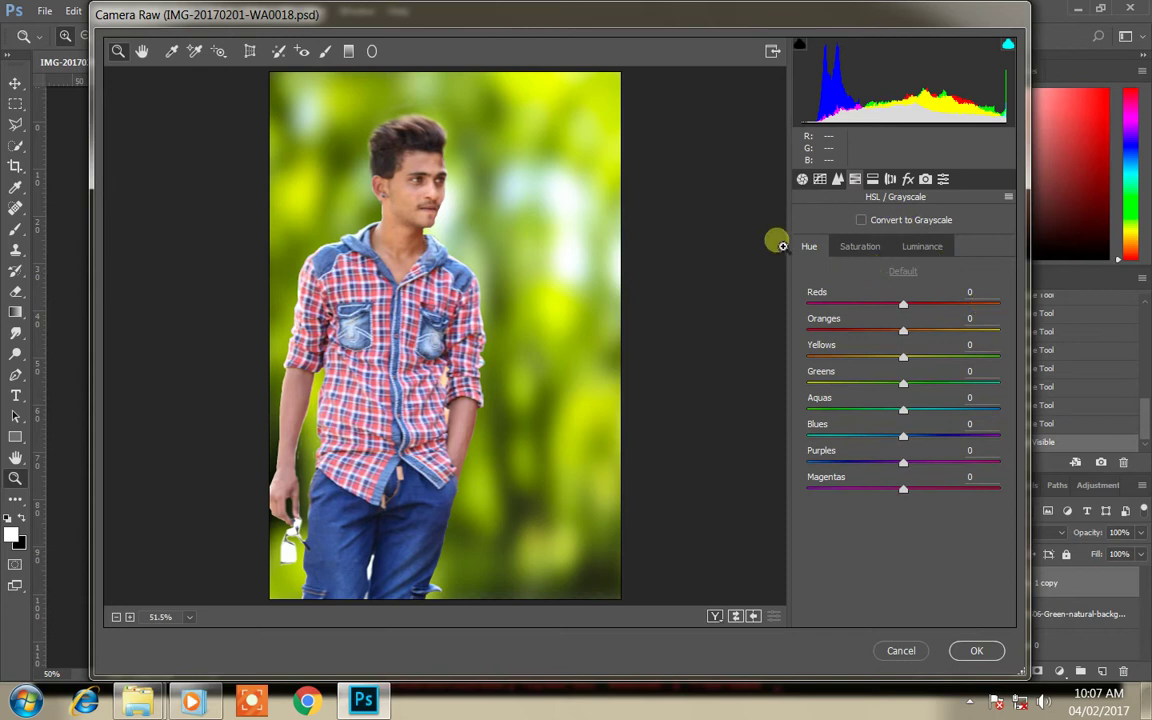
Step: Set Luminance noise reduction to 43 in the Detail panel
click(839, 179)
click(880, 377)
drag(886, 380, 891, 384)
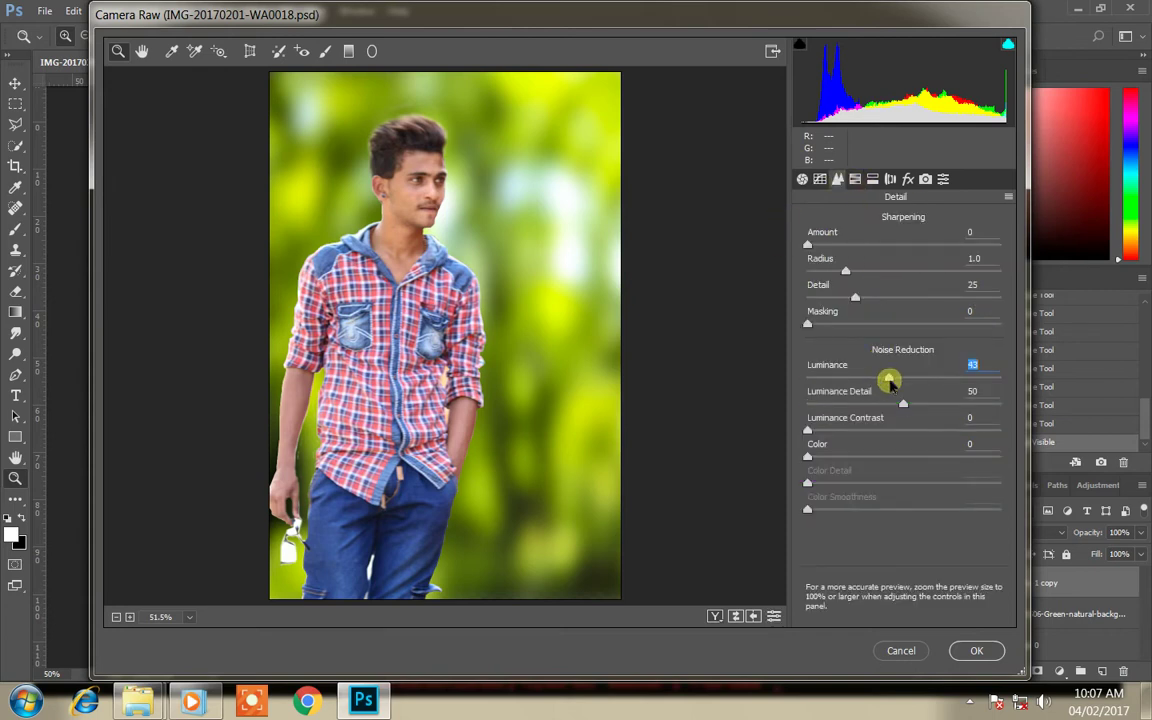
Step: Set HSL hues to Oranges +4, Yellows -95, Greens -100, Aquas +100, with Oranges luminance +17
click(854, 180)
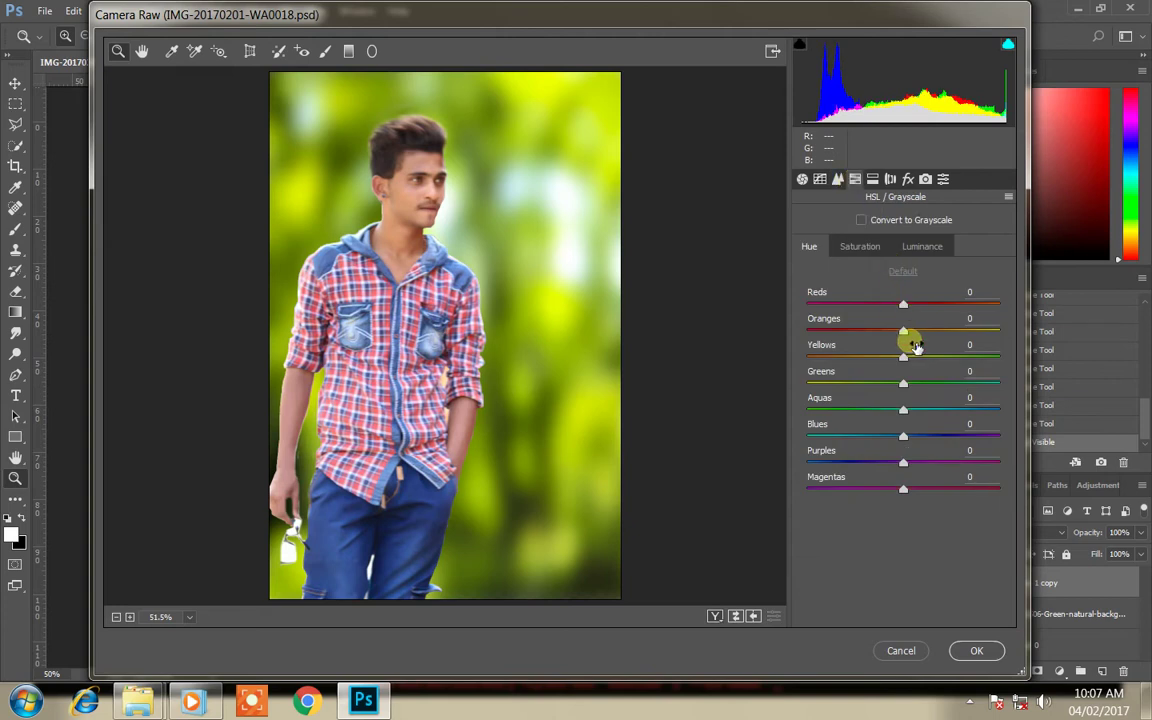
drag(908, 332, 916, 332)
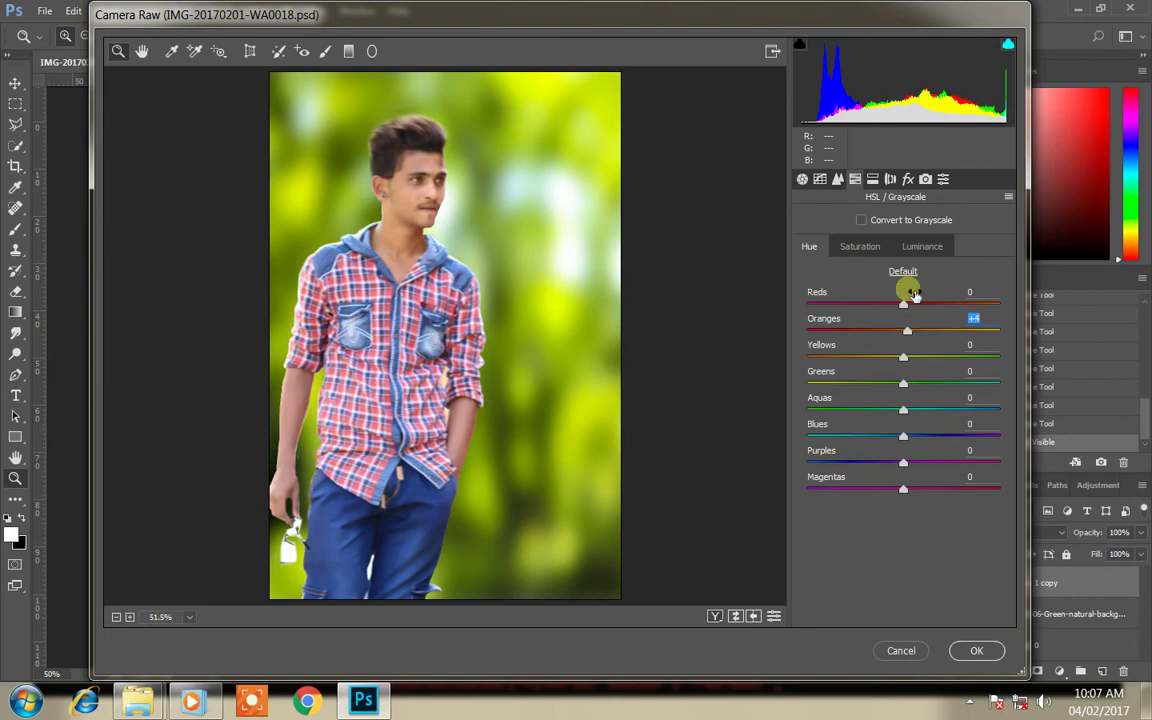
click(922, 246)
mouse_move(904, 331)
mouse_down()
mouse_move(918, 337)
mouse_move(907, 340)
mouse_up()
click(809, 246)
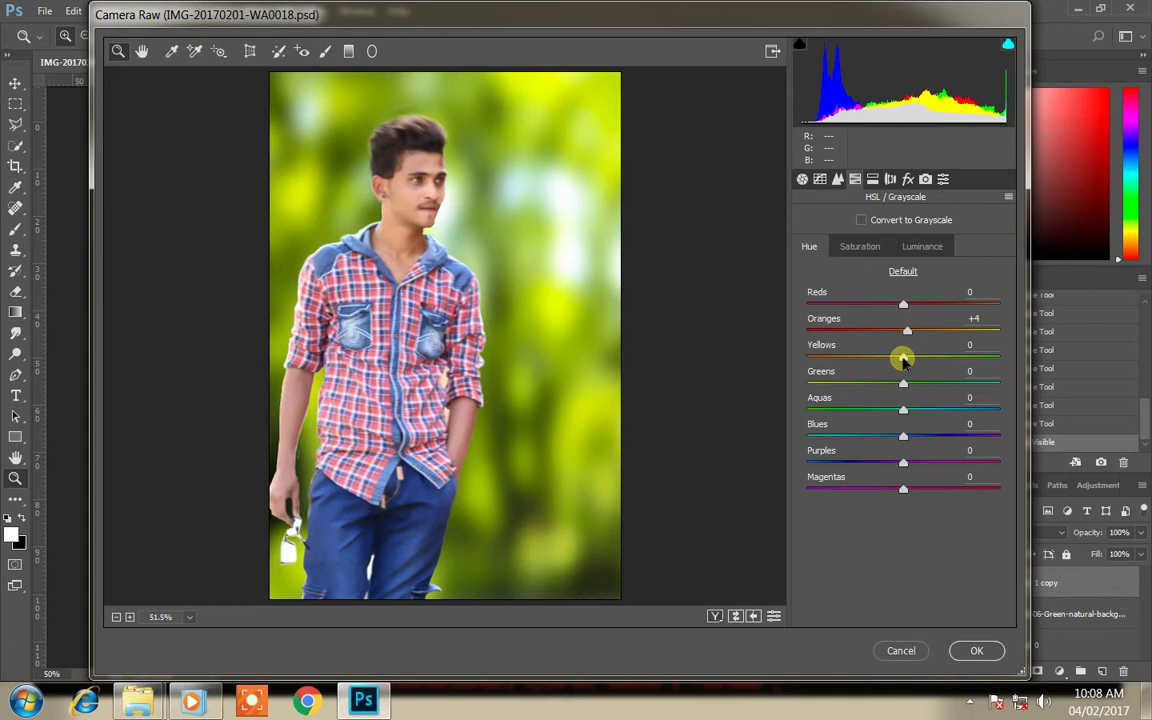
drag(895, 364, 797, 383)
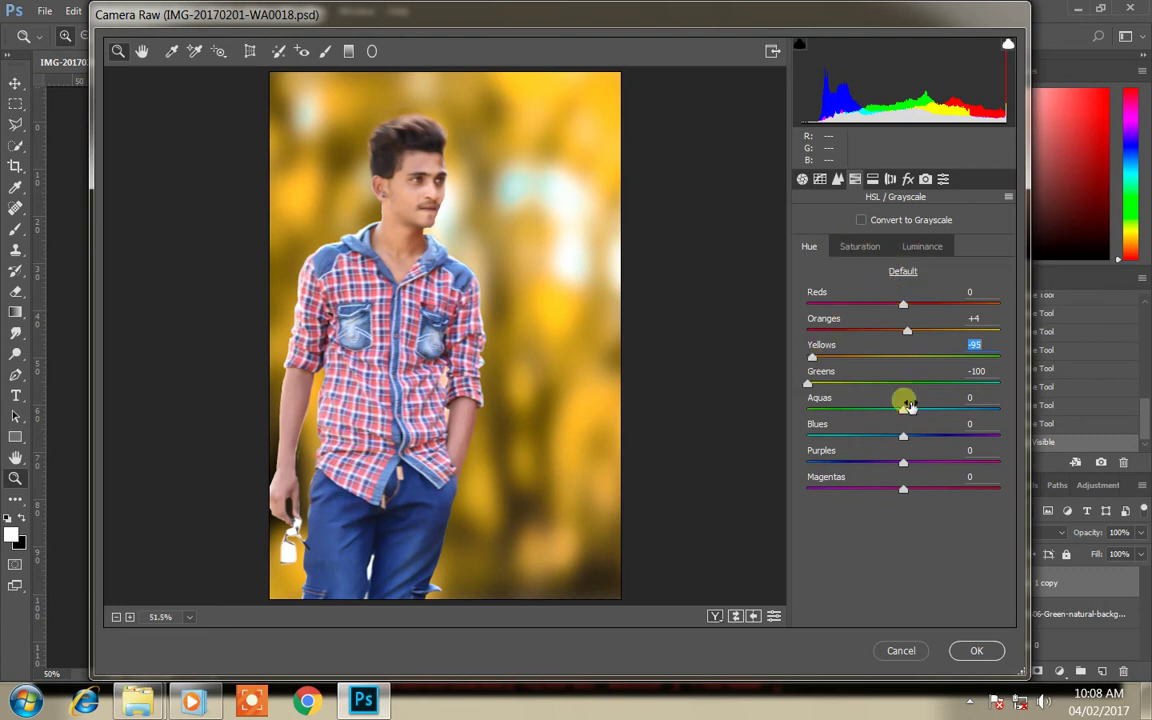
drag(904, 410, 1013, 418)
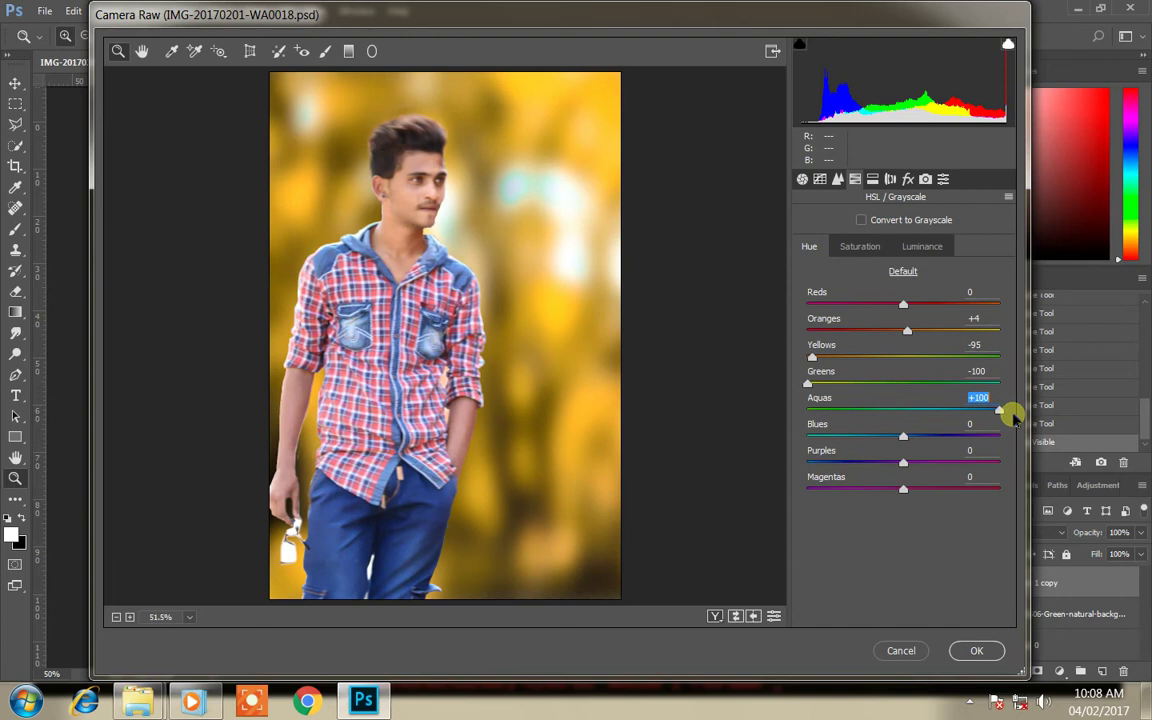
Step: Set HSL saturation to Aquas +100, Yellows -7, Greens -1, Reds +1 and Oranges 0
click(866, 246)
mouse_move(903, 410)
mouse_down()
mouse_move(998, 411)
mouse_move(1025, 424)
mouse_up()
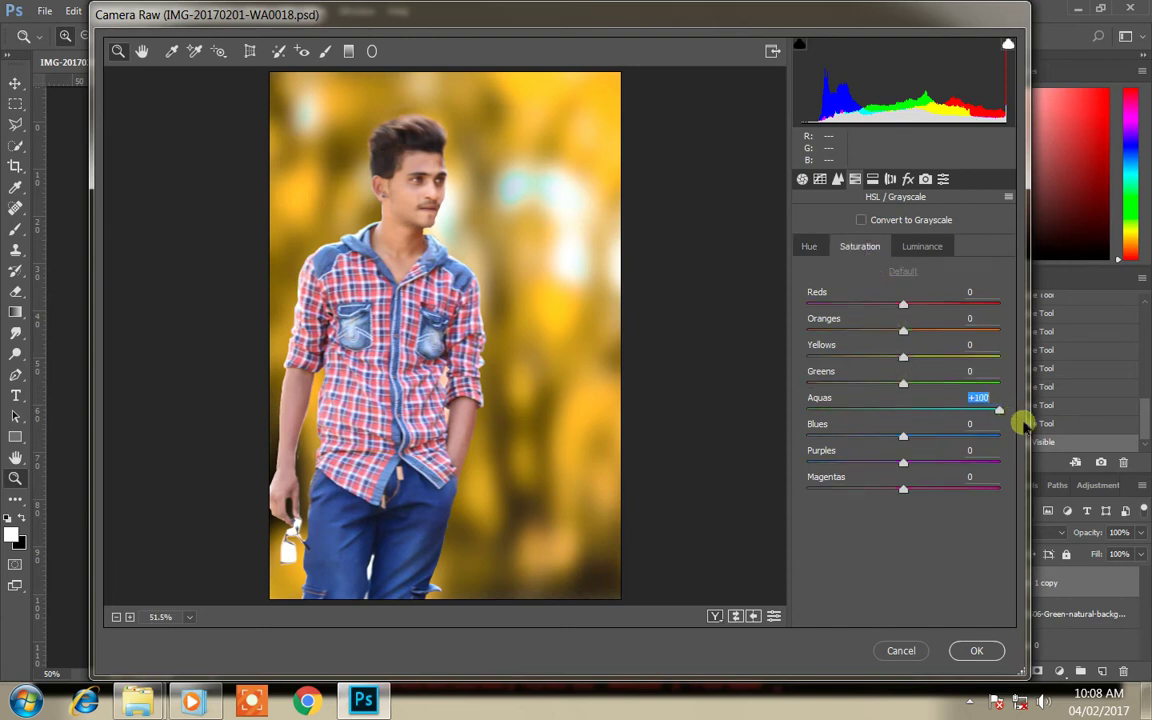
drag(904, 383, 808, 383)
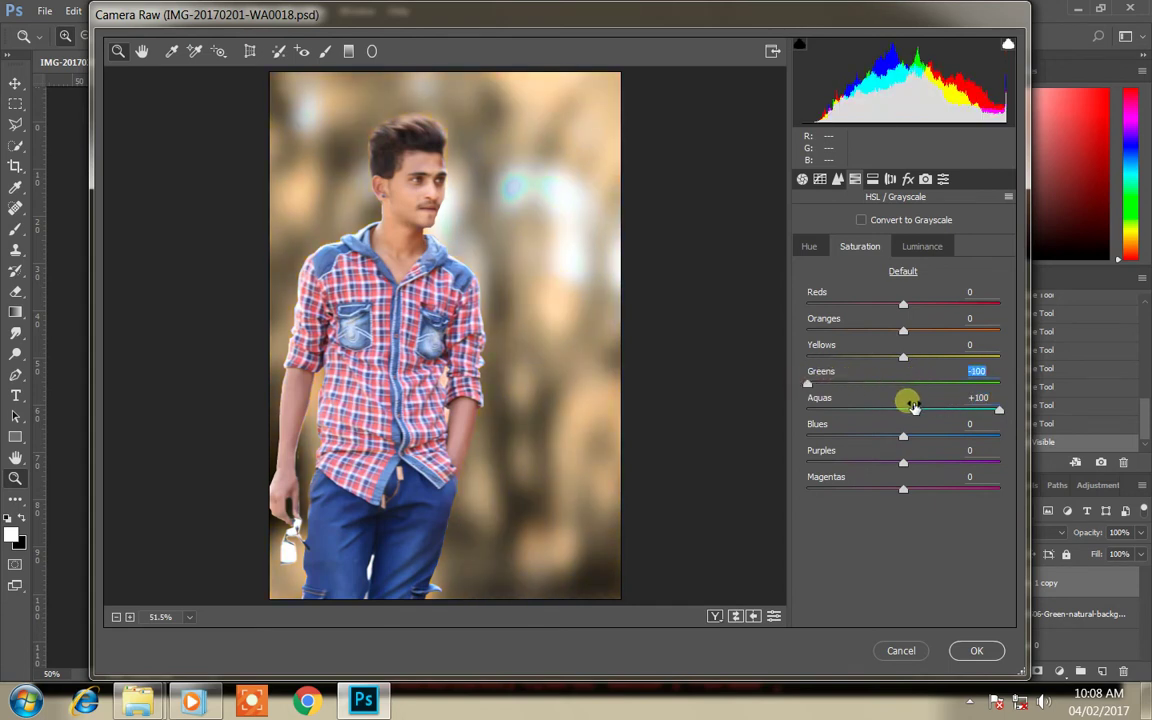
mouse_move(903, 357)
mouse_down()
mouse_move(813, 357)
mouse_move(896, 357)
mouse_up()
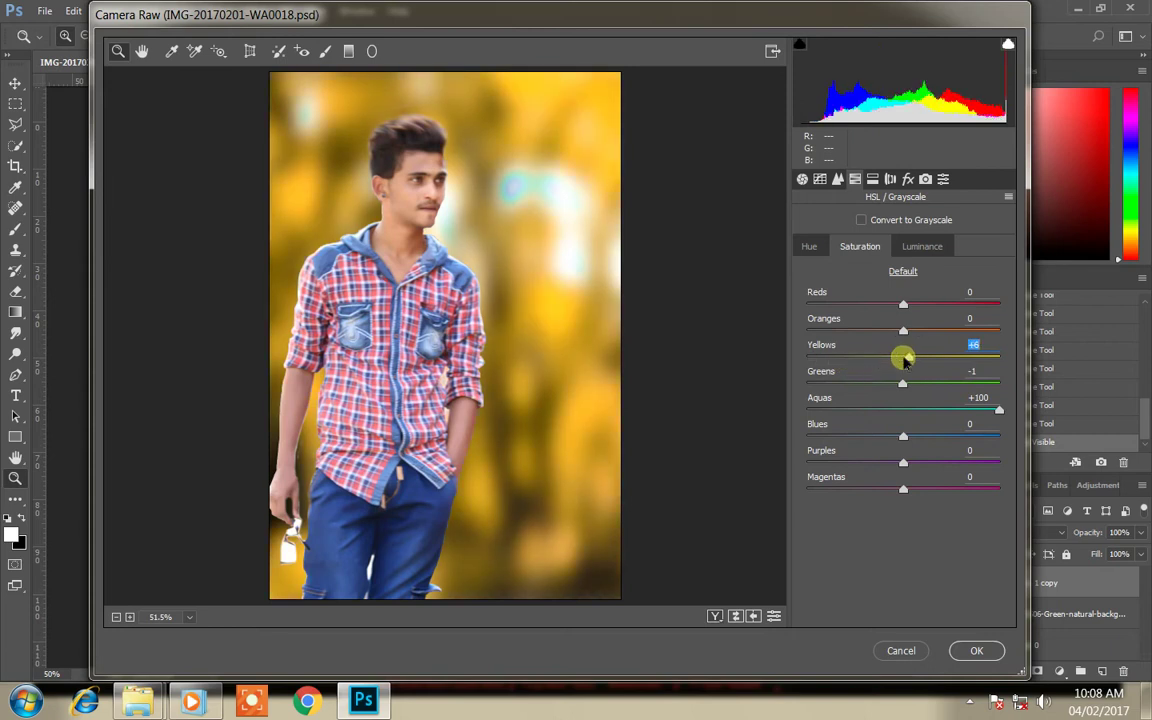
click(948, 333)
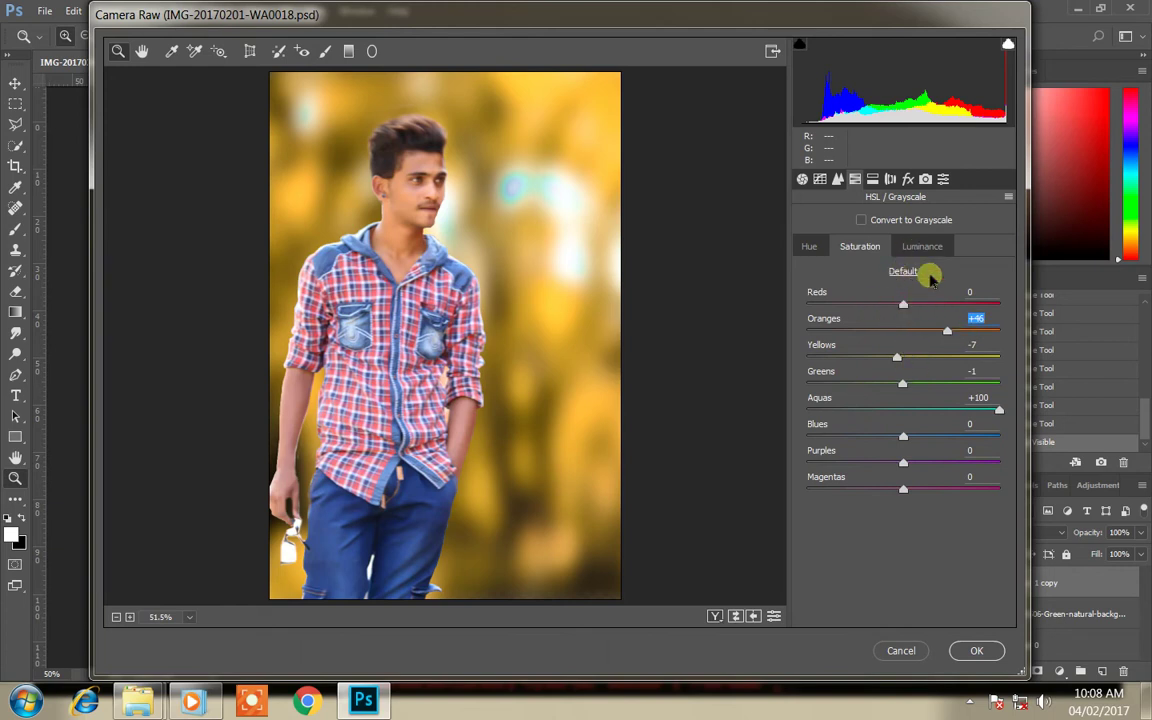
click(924, 248)
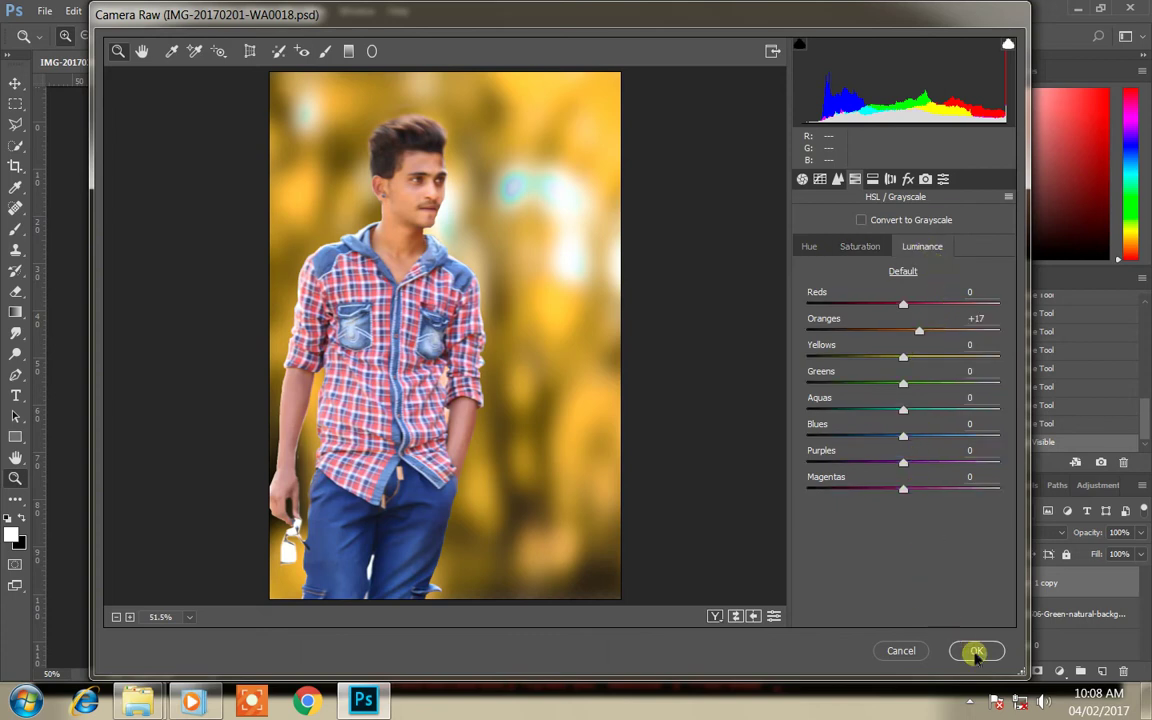
click(856, 246)
click(950, 330)
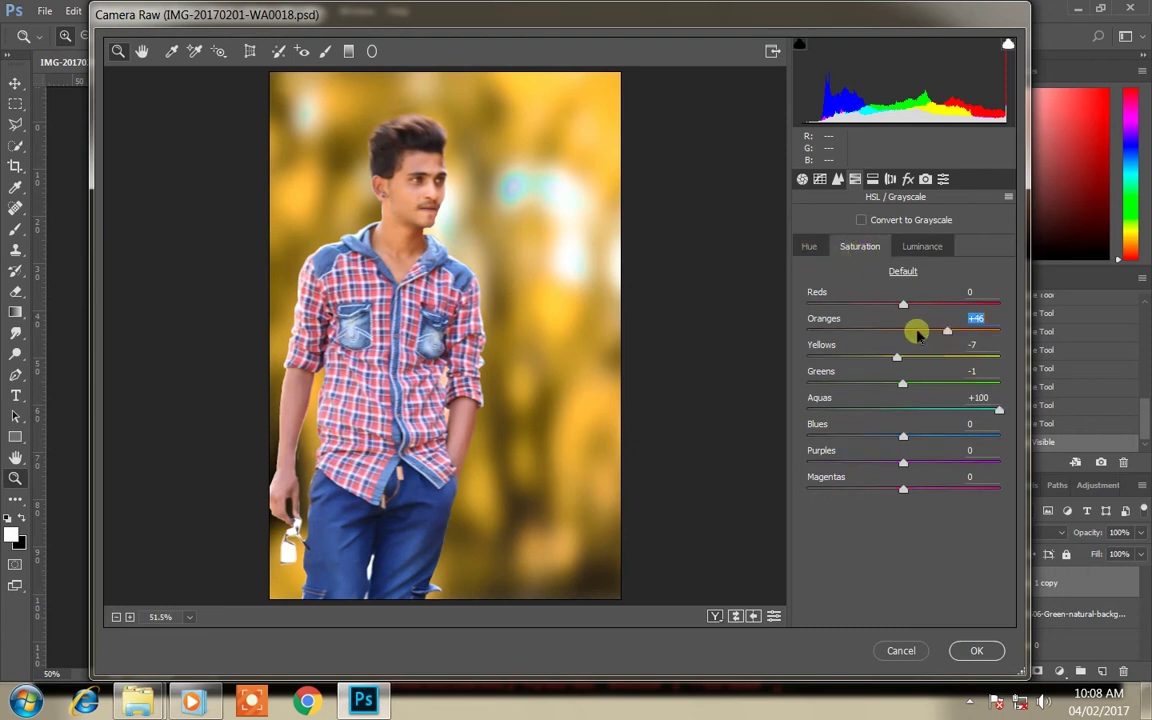
mouse_move(915, 330)
mouse_down()
mouse_move(903, 330)
mouse_move(930, 307)
mouse_up()
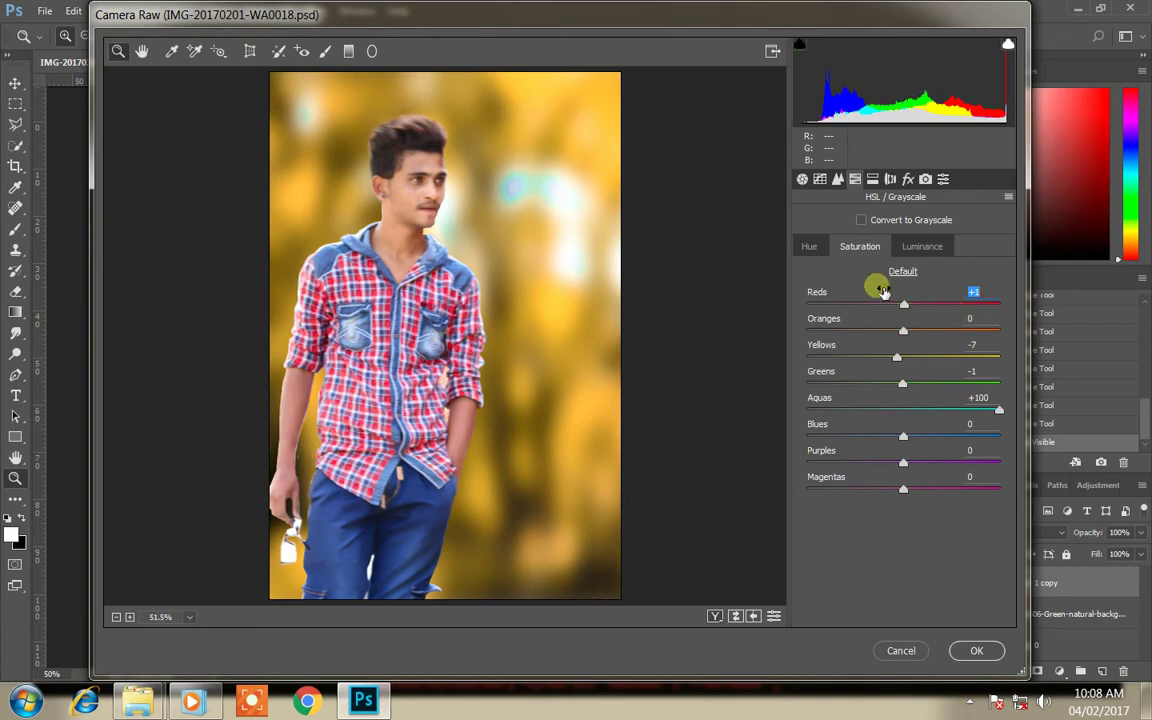
Step: Set HSL hues to Oranges 0, Yellows -100 and Blues +6, keeping Aquas at +100
click(808, 246)
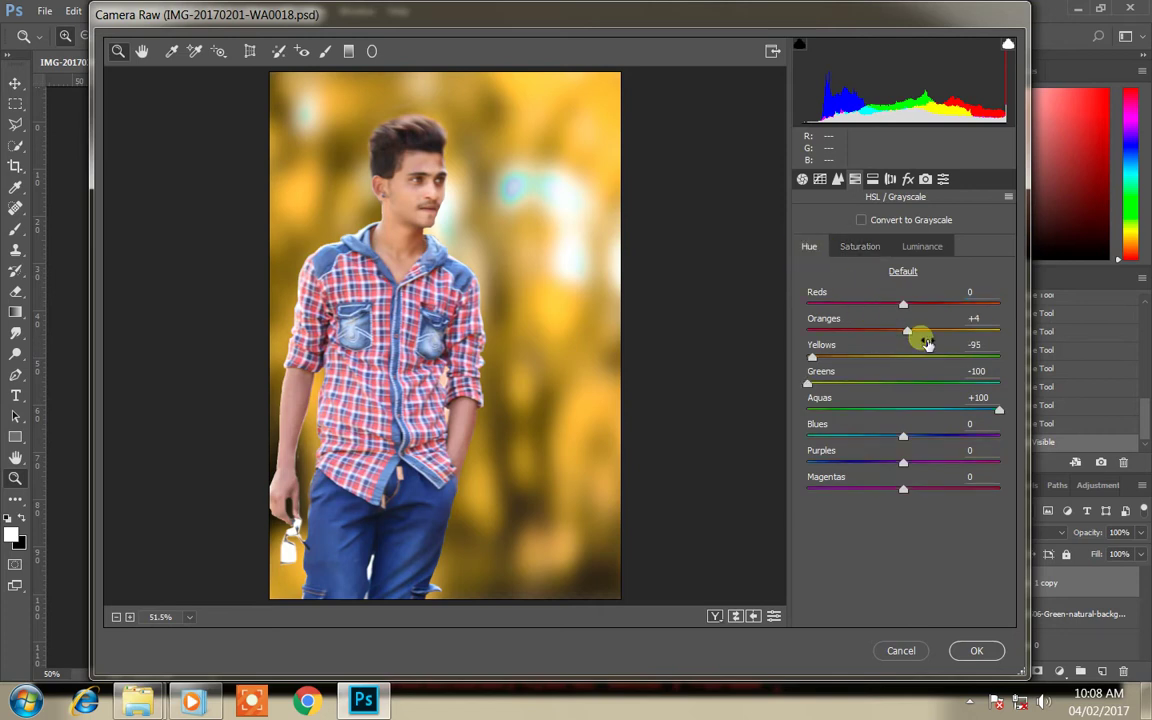
mouse_move(905, 335)
mouse_down()
mouse_move(810, 330)
mouse_move(903, 337)
mouse_up()
drag(811, 357, 792, 360)
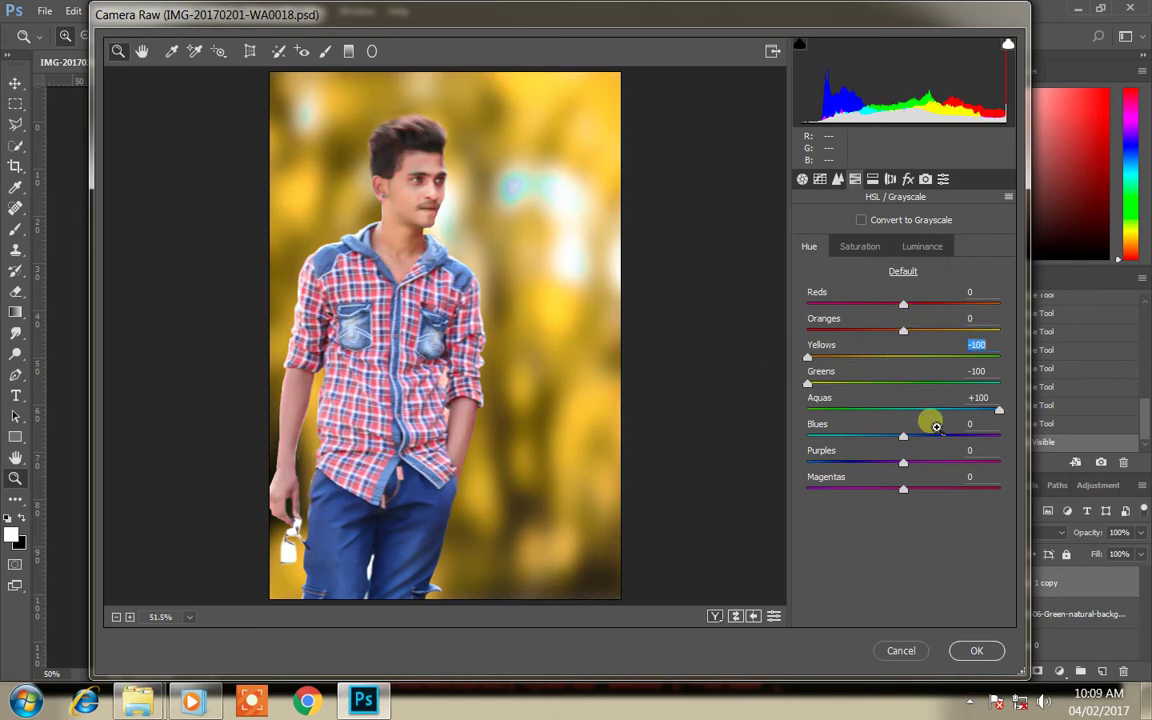
mouse_move(903, 436)
mouse_down()
mouse_move(920, 436)
mouse_move(903, 442)
mouse_up()
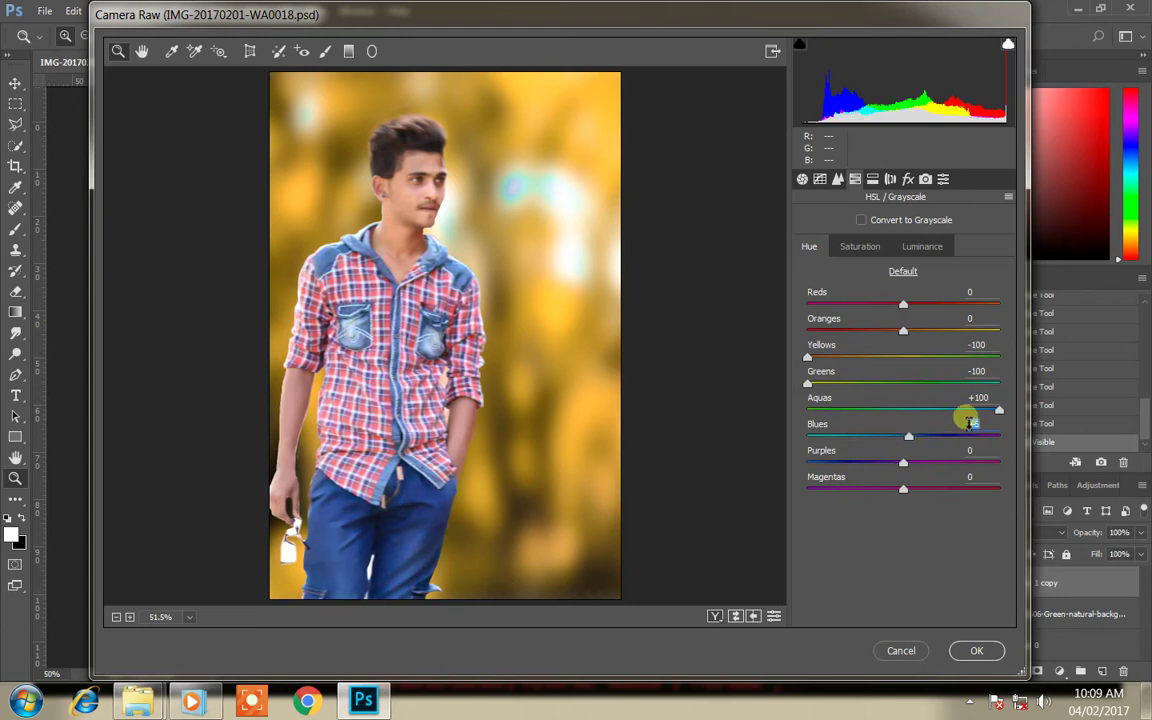
click(806, 409)
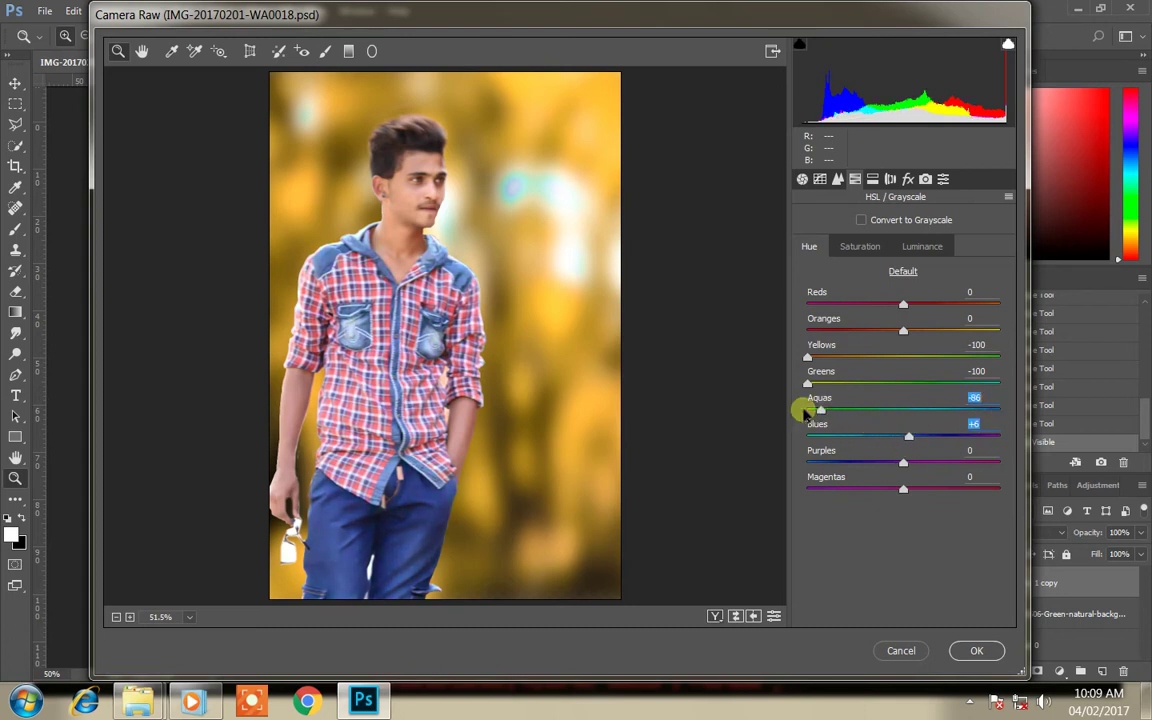
click(999, 410)
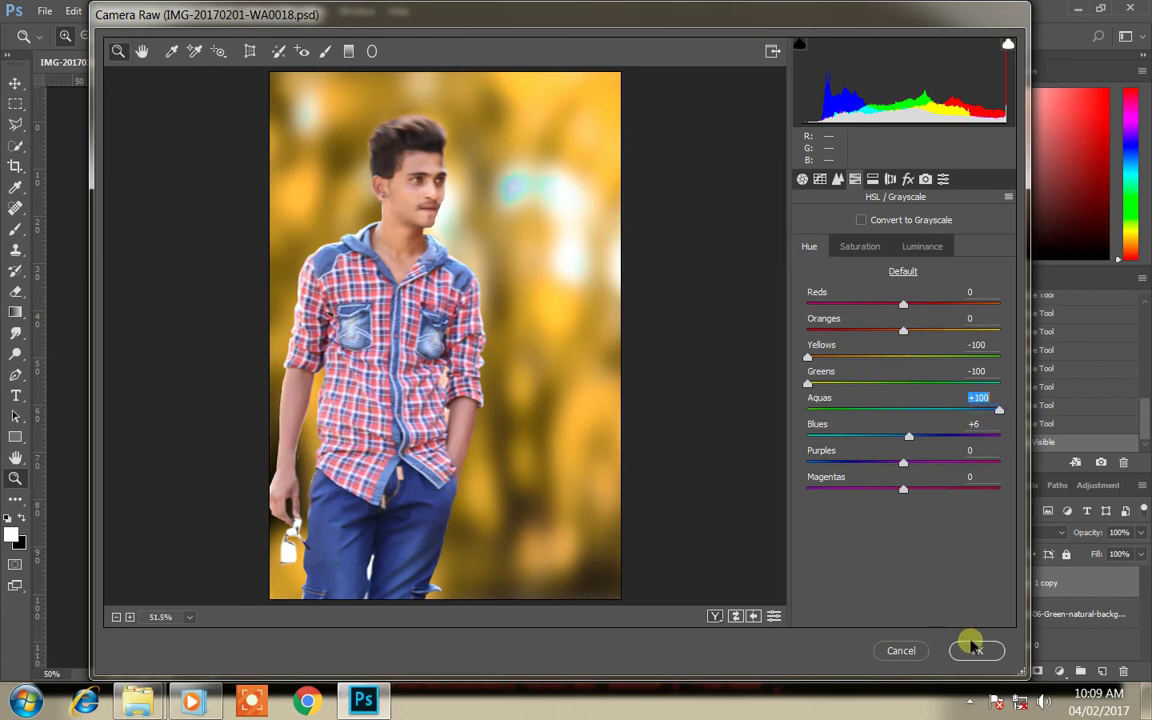
click(888, 179)
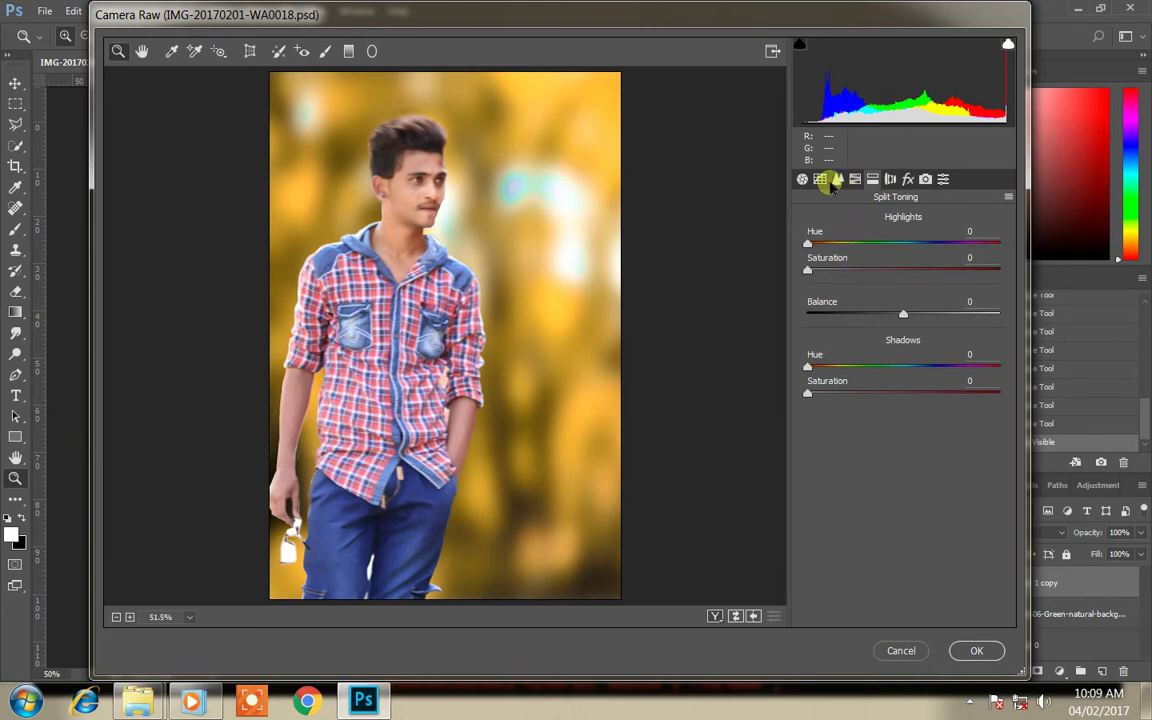
Step: Shift the highlights split-toning hue, raise Vibrance to +53 and apply the Camera Raw filter
mouse_move(808, 244)
mouse_down()
mouse_move(1003, 250)
mouse_move(826, 245)
mouse_up()
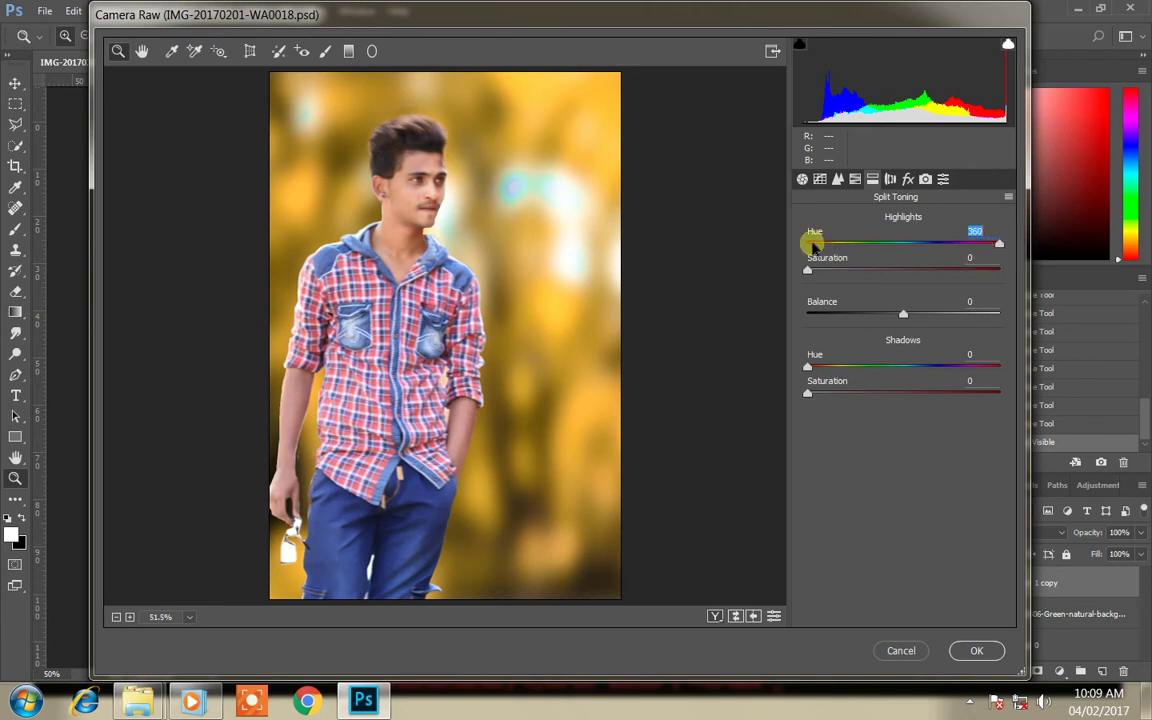
click(802, 180)
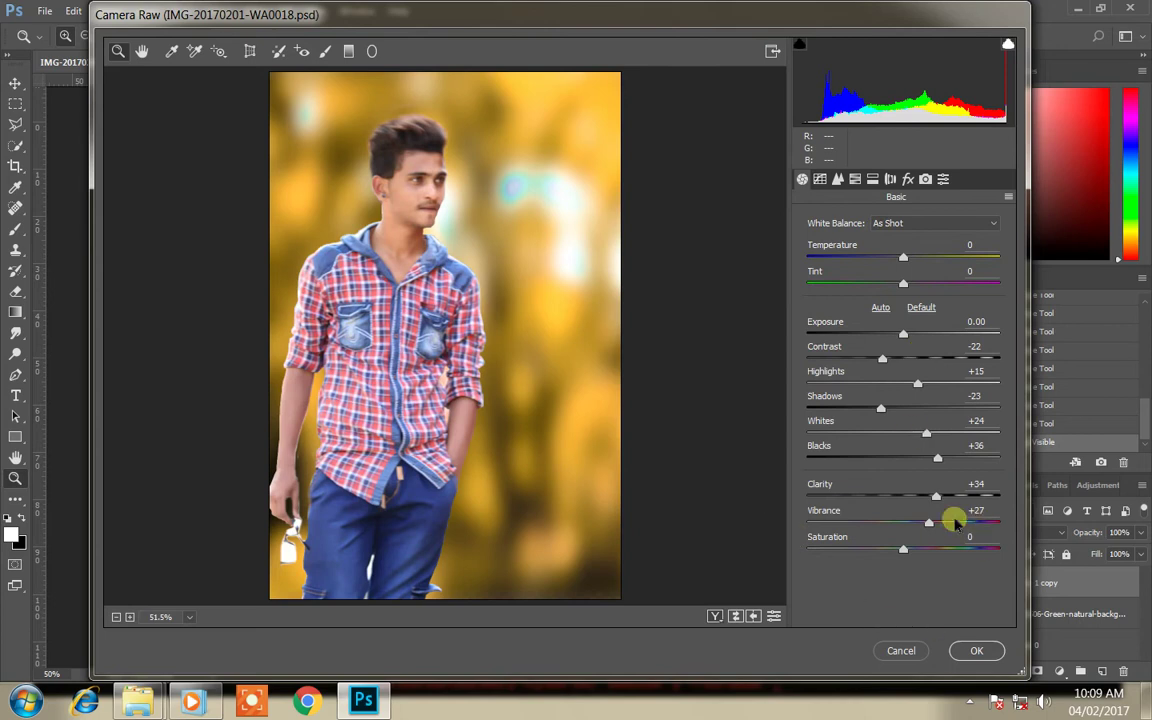
mouse_move(943, 523)
mouse_down()
mouse_move(970, 528)
mouse_move(910, 525)
mouse_move(953, 524)
mouse_up()
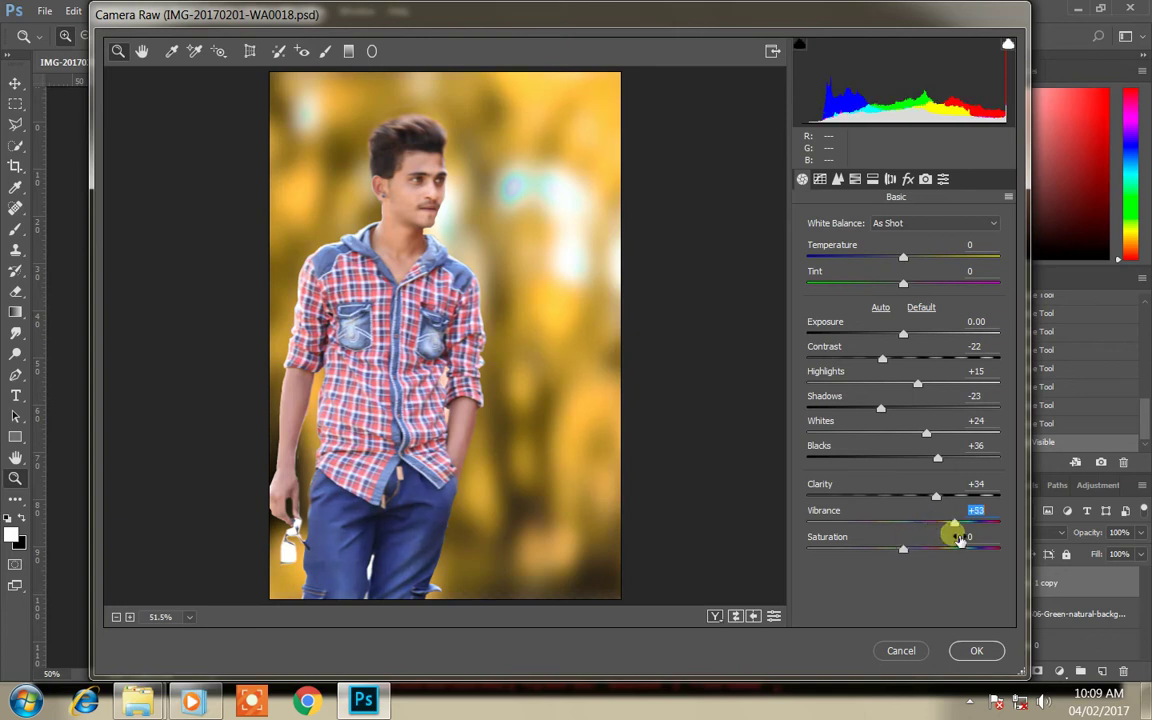
click(976, 652)
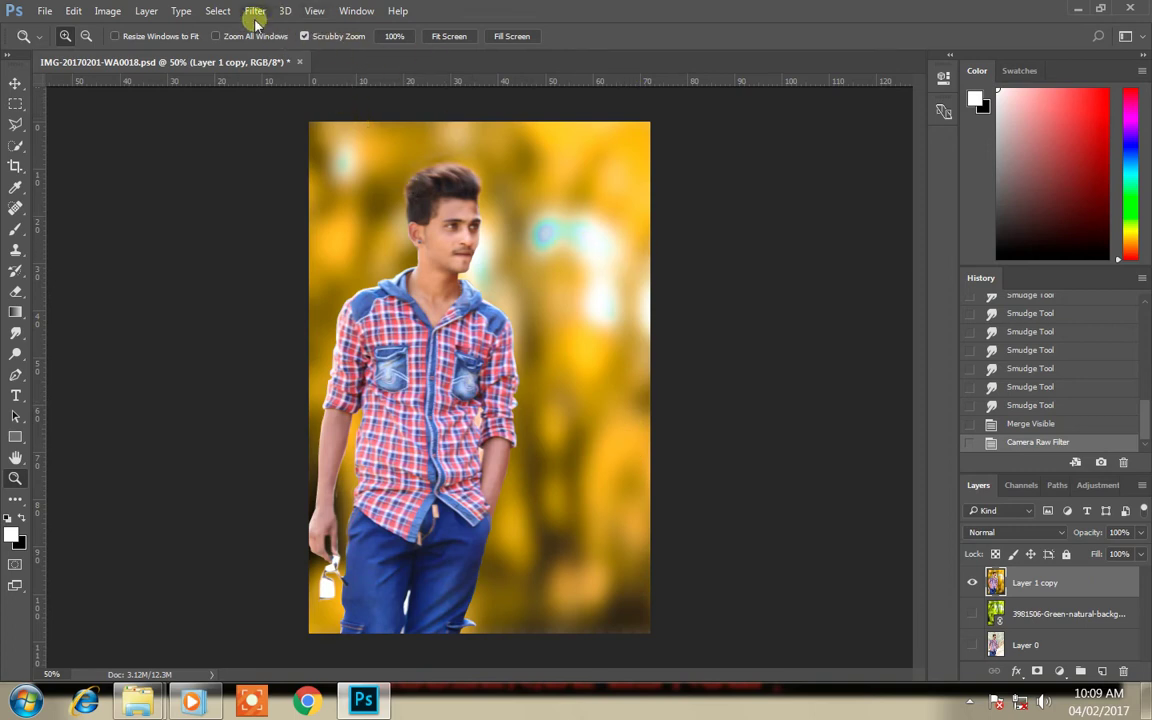
click(255, 11)
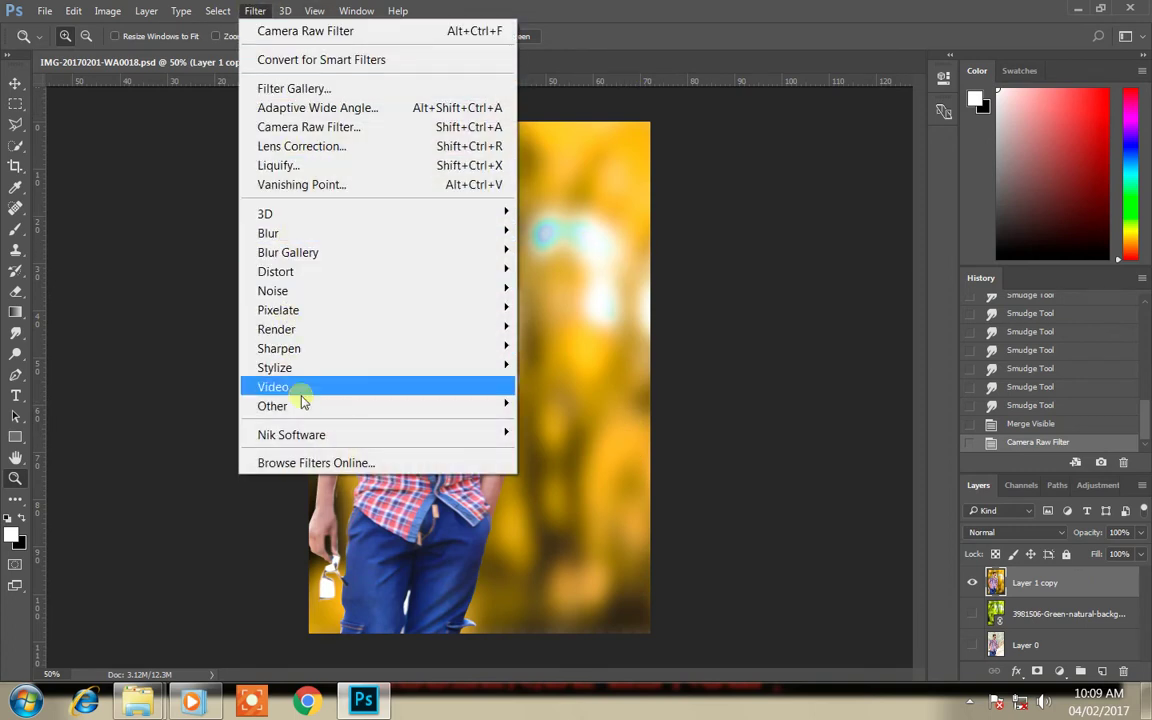
mouse_move(291, 434)
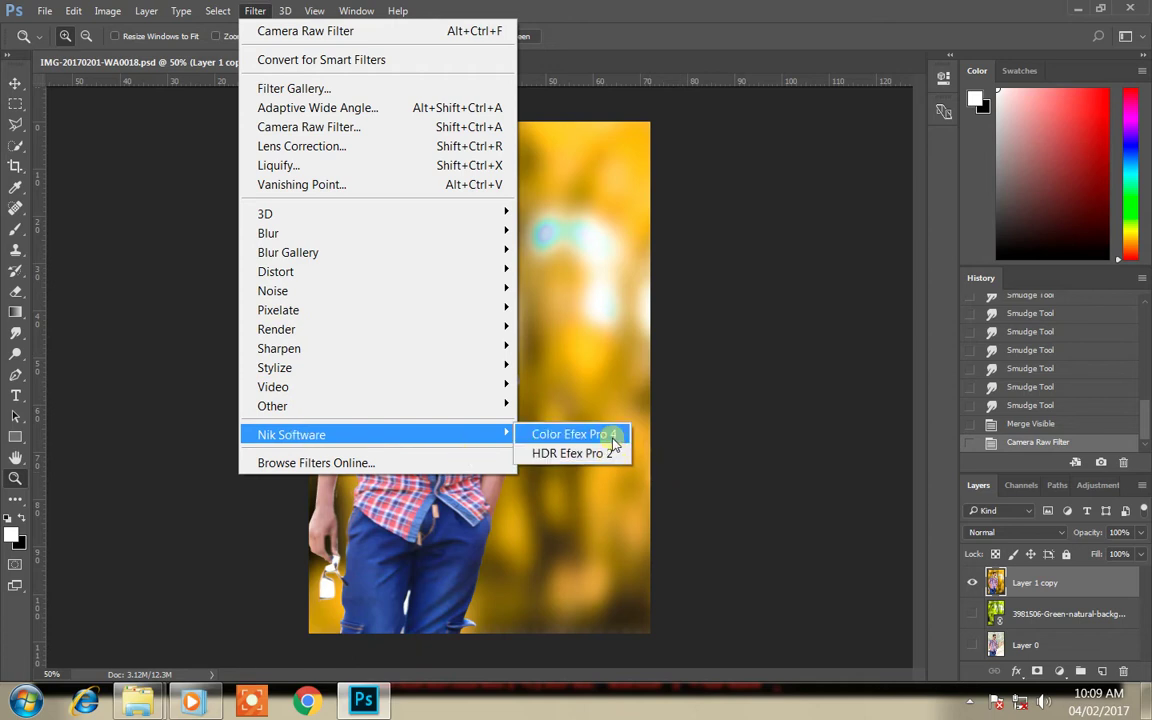
click(614, 441)
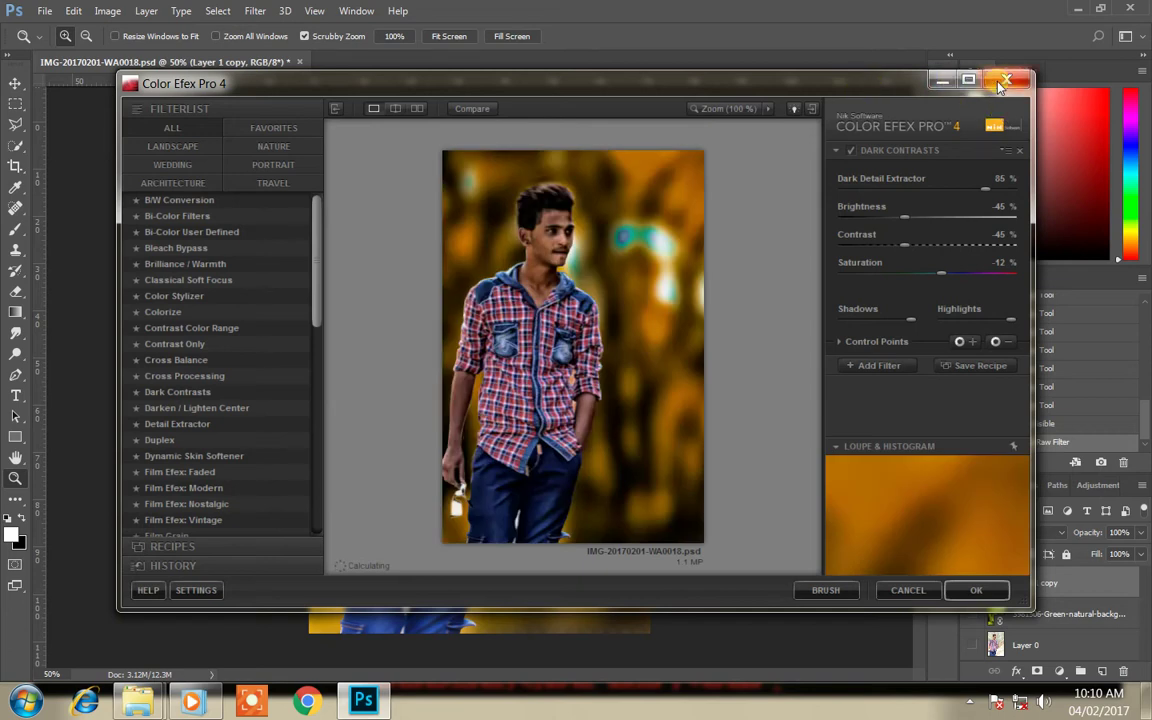
click(950, 80)
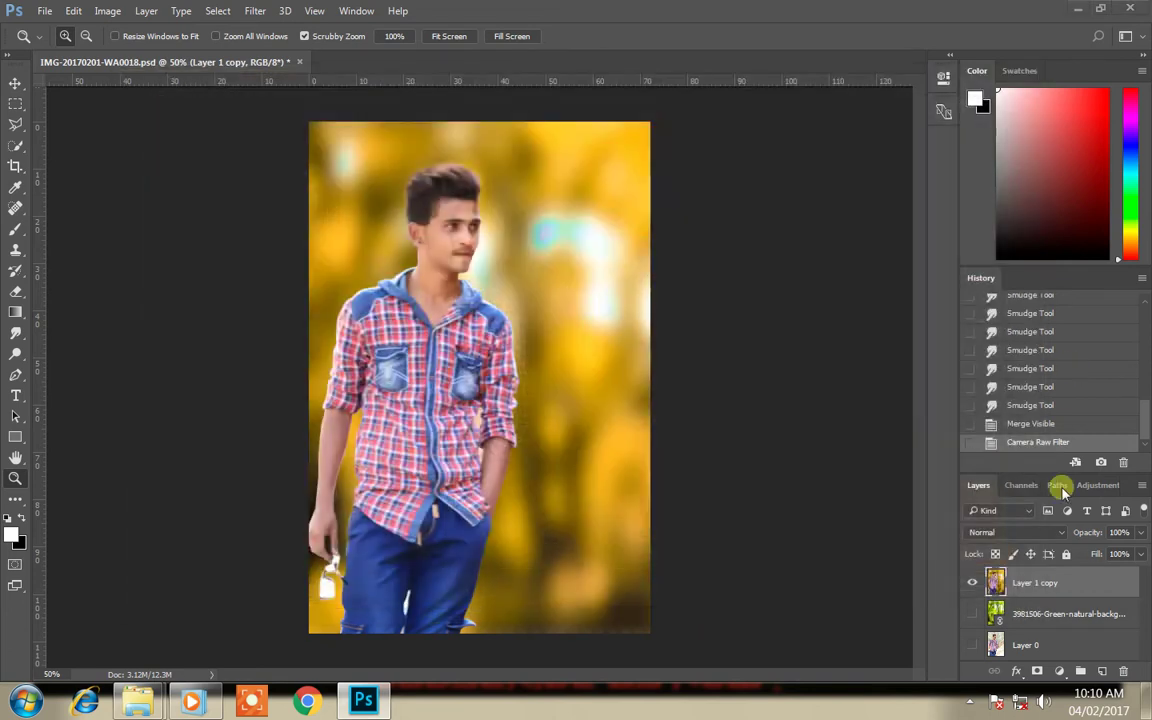
Step: Duplicate Layer 1 copy as Layer 1 copy 2 and launch Nik Color Efex Pro 4 on it
right_click(1050, 585)
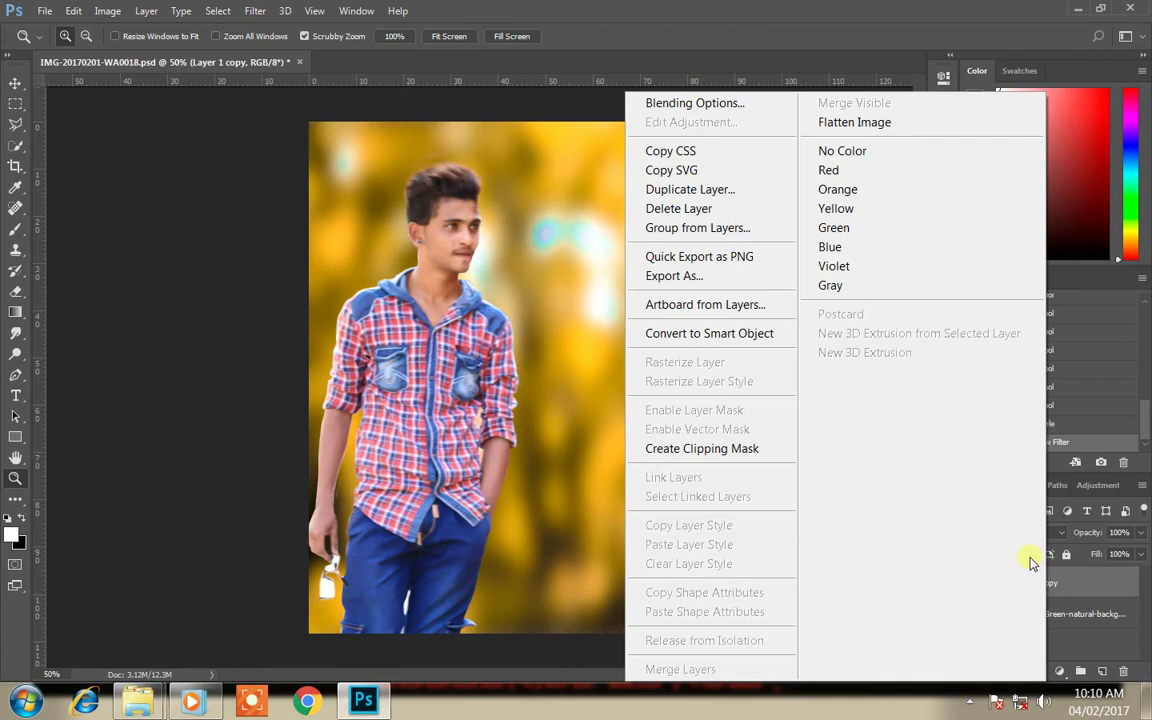
click(680, 189)
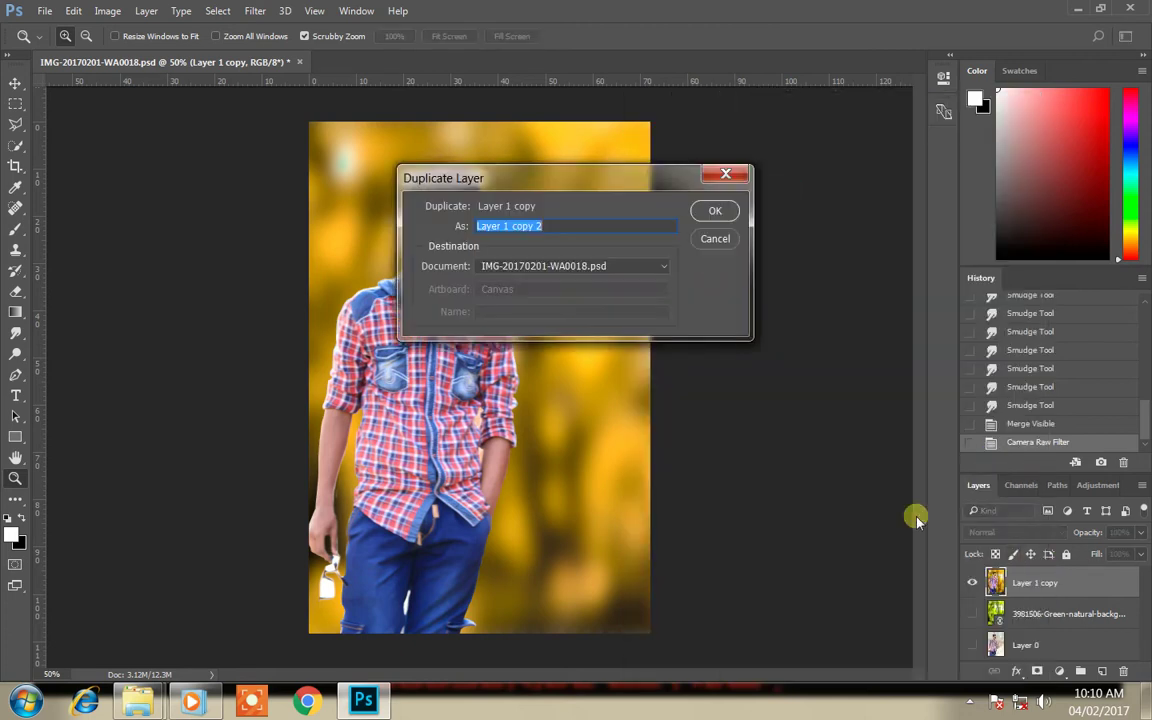
click(718, 208)
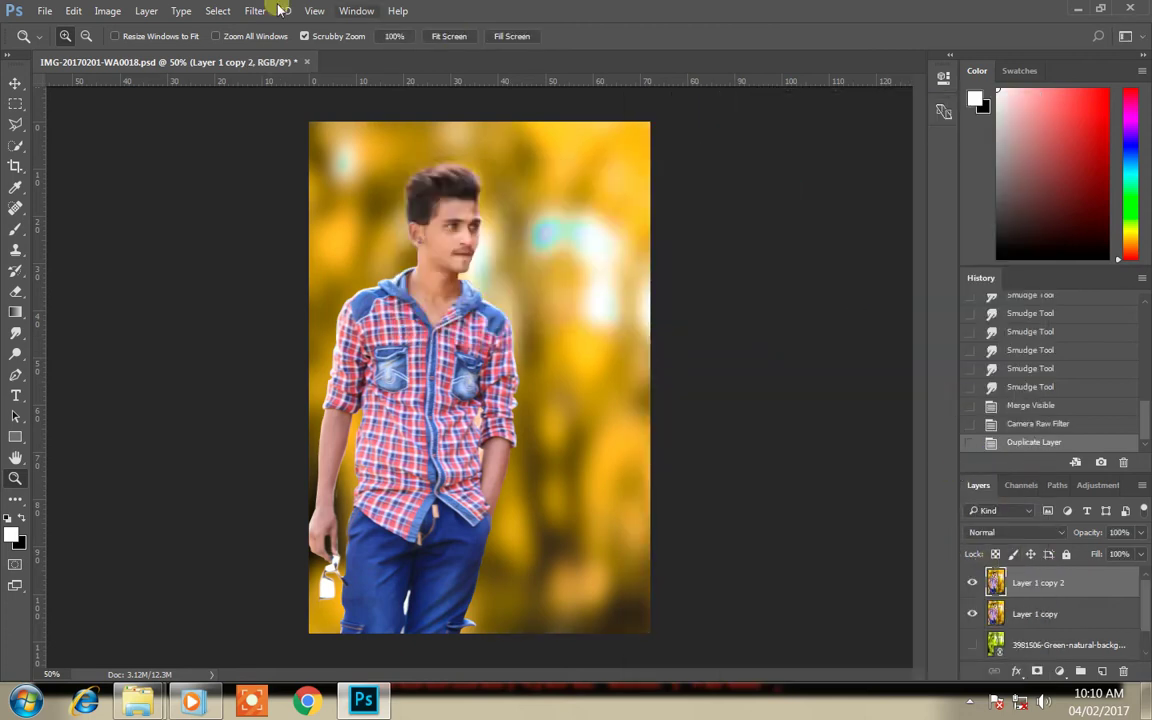
click(256, 10)
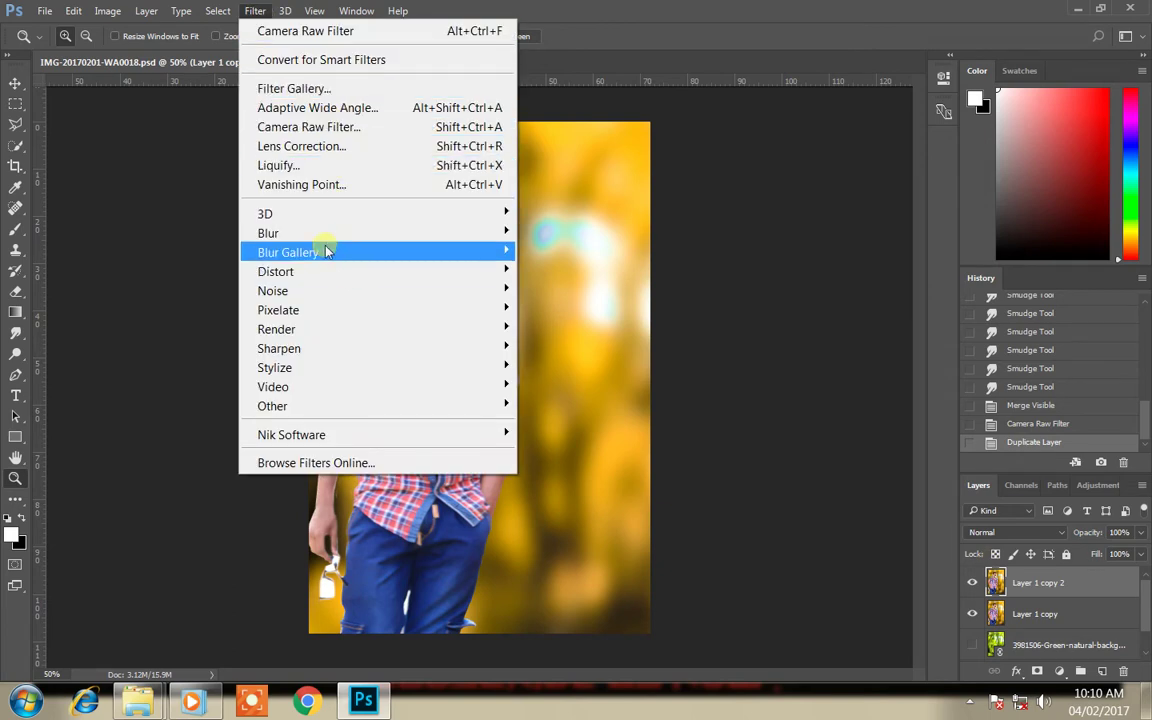
mouse_move(291, 434)
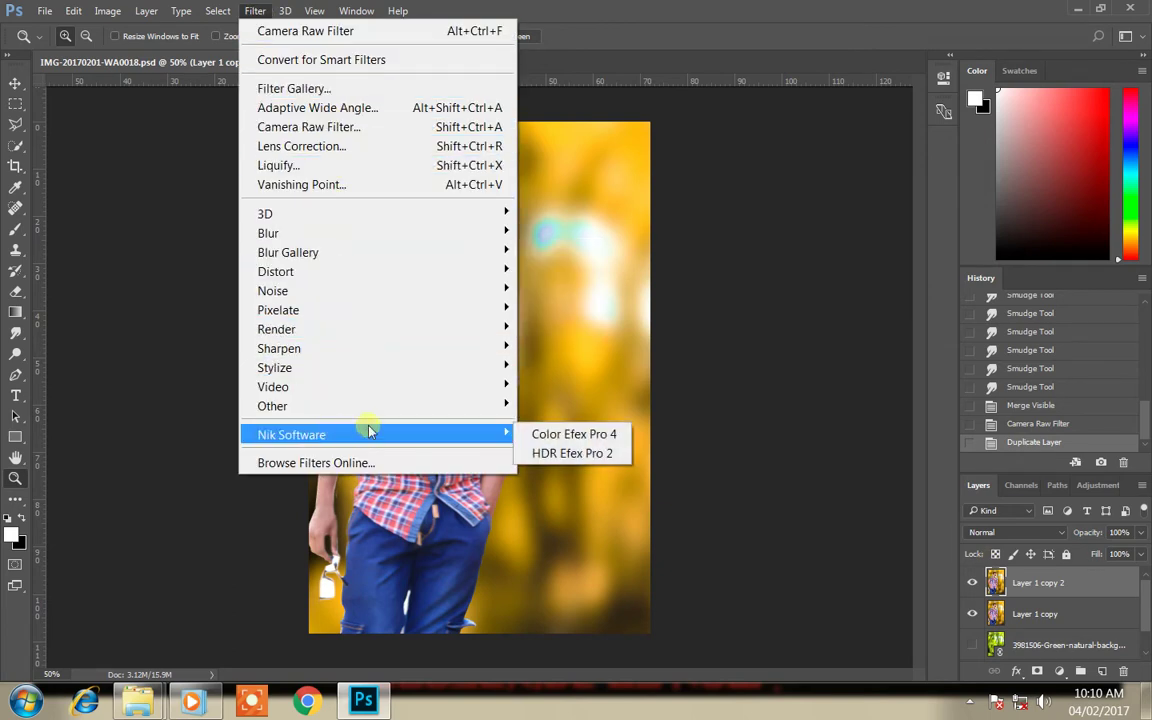
click(550, 434)
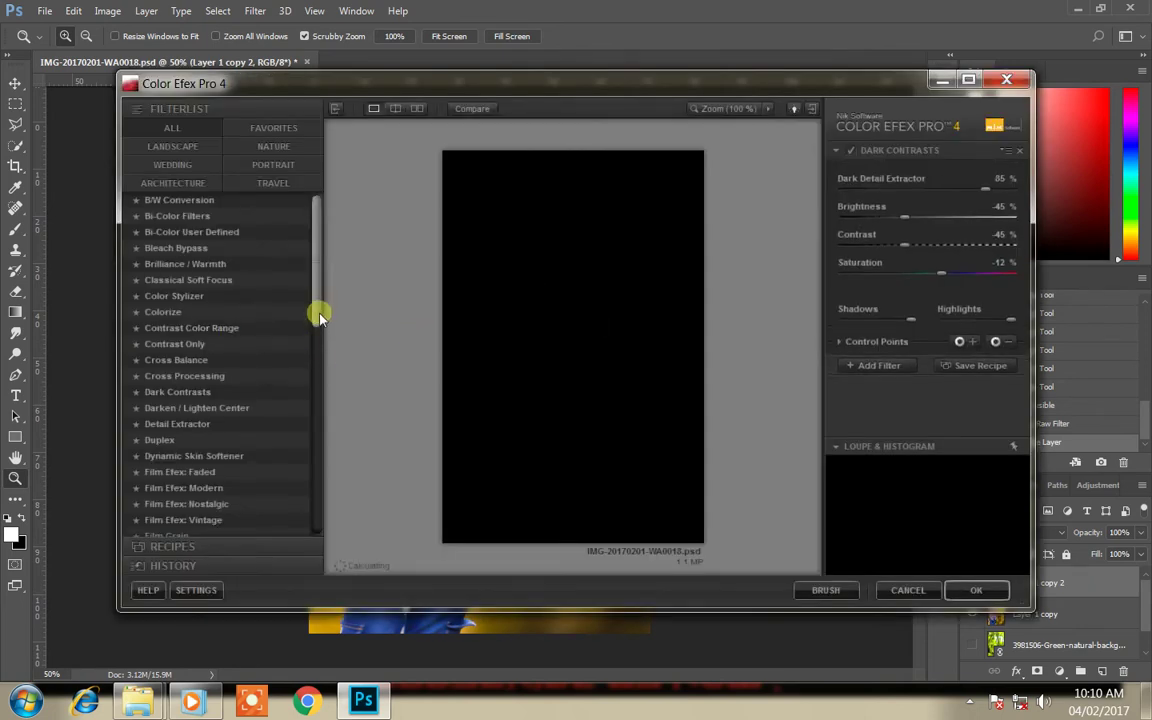
Step: Apply Color Efex Pro 4's Indian Summer filter with Enhance Foliage at 58%
mouse_move(318, 315)
mouse_down()
mouse_move(315, 452)
mouse_move(314, 442)
mouse_up()
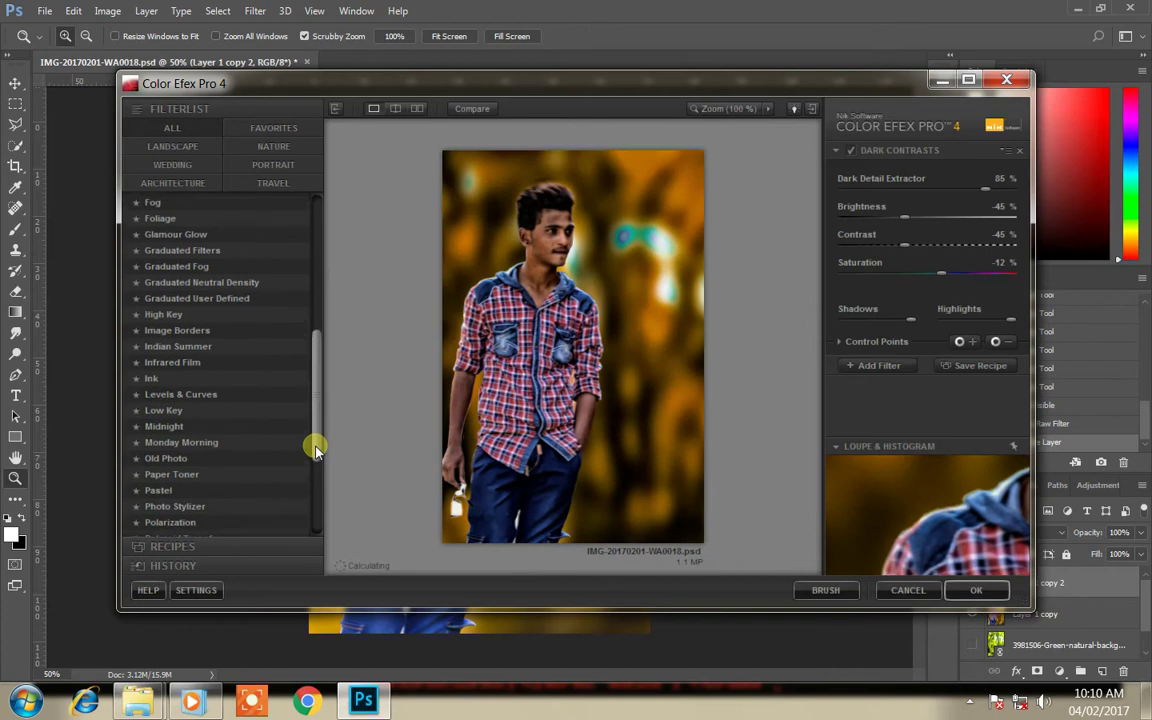
click(190, 352)
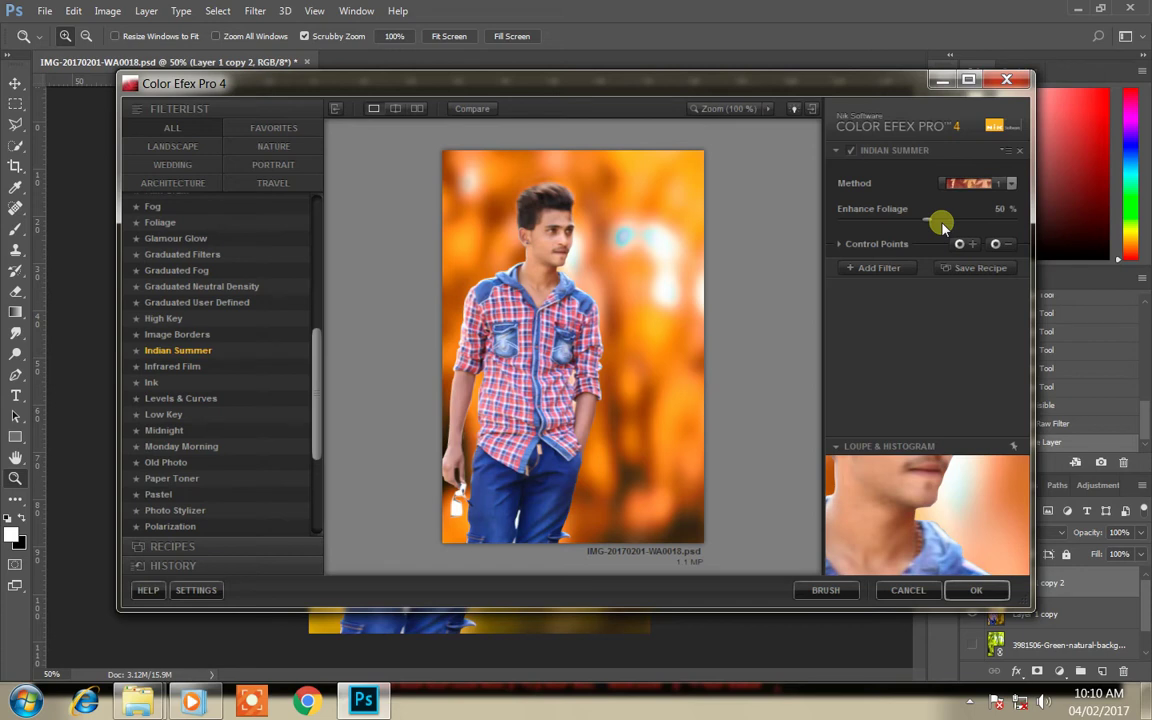
drag(943, 225, 930, 220)
click(976, 590)
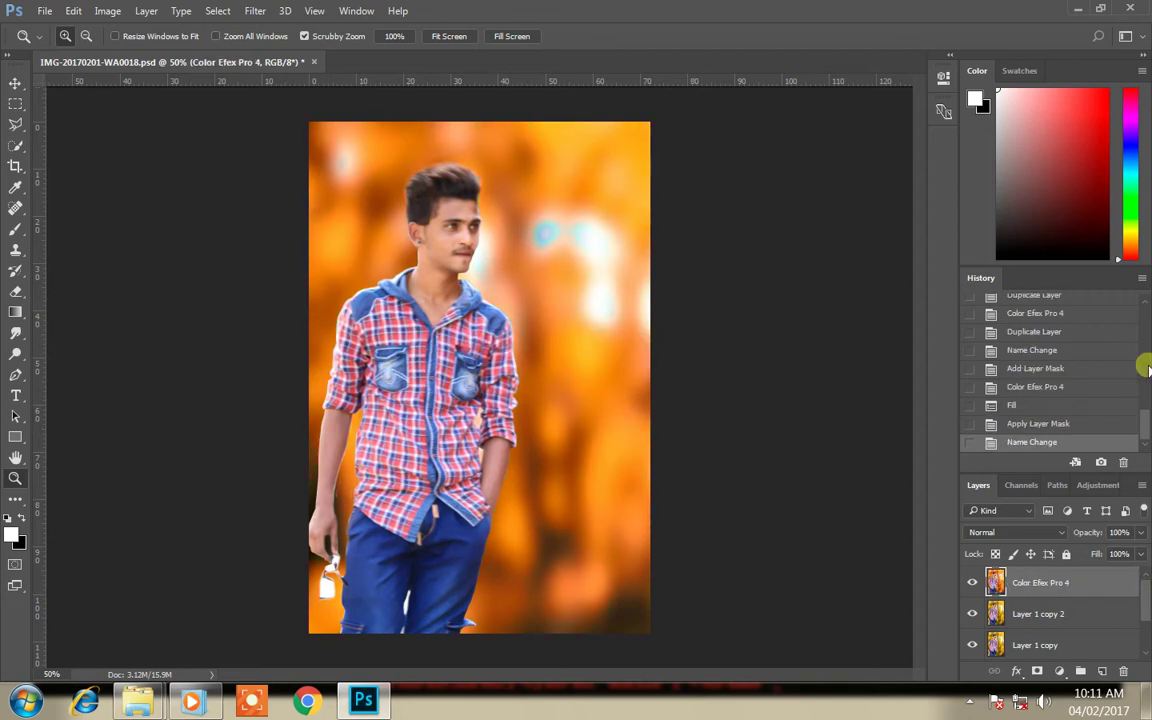
click(250, 10)
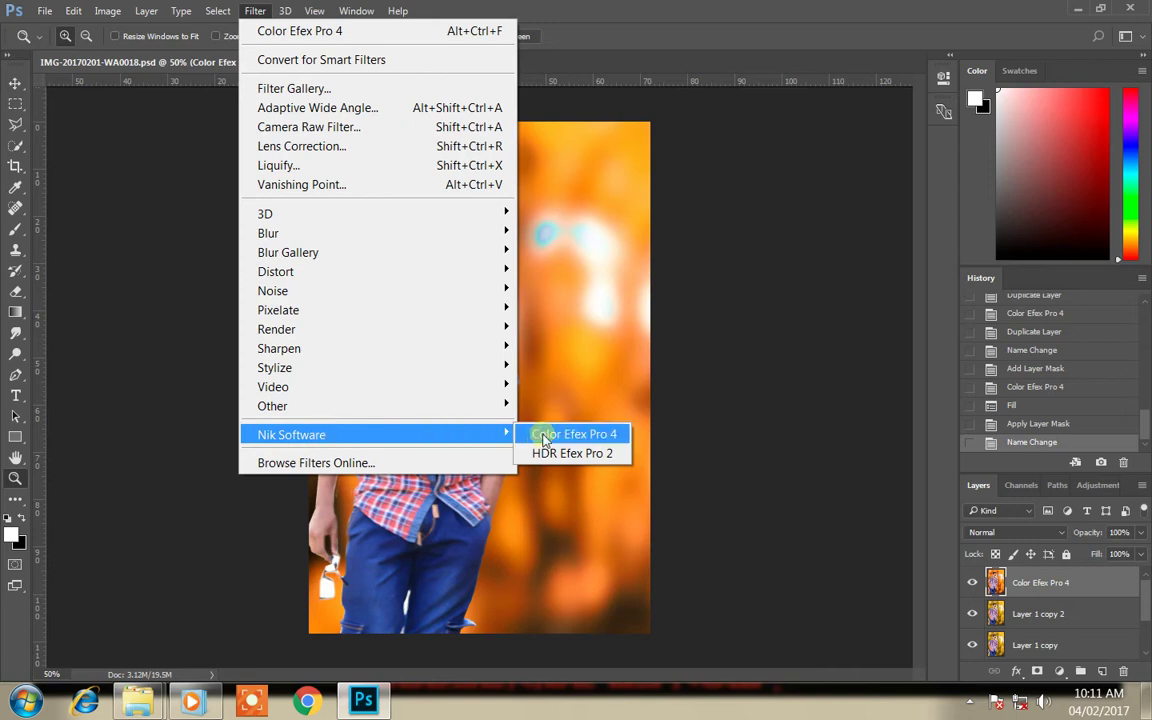
Step: Apply Color Efex Pro 4's Dark Contrasts filter as a new layer
mouse_move(291, 434)
click(540, 436)
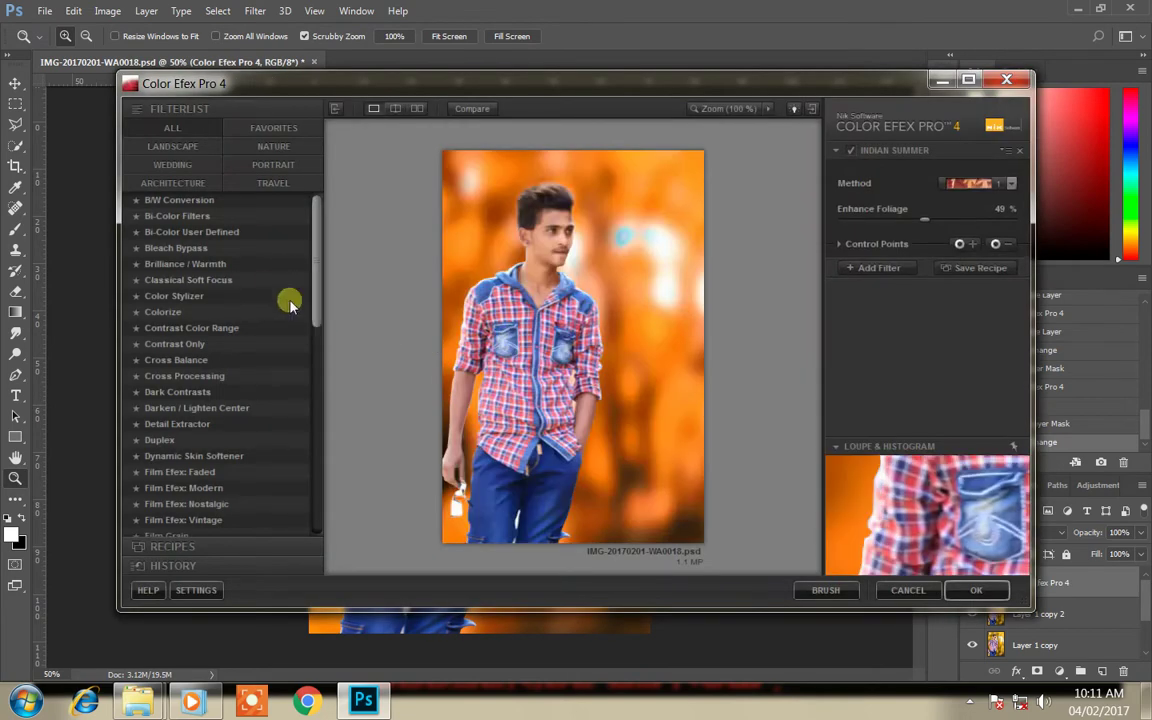
click(292, 392)
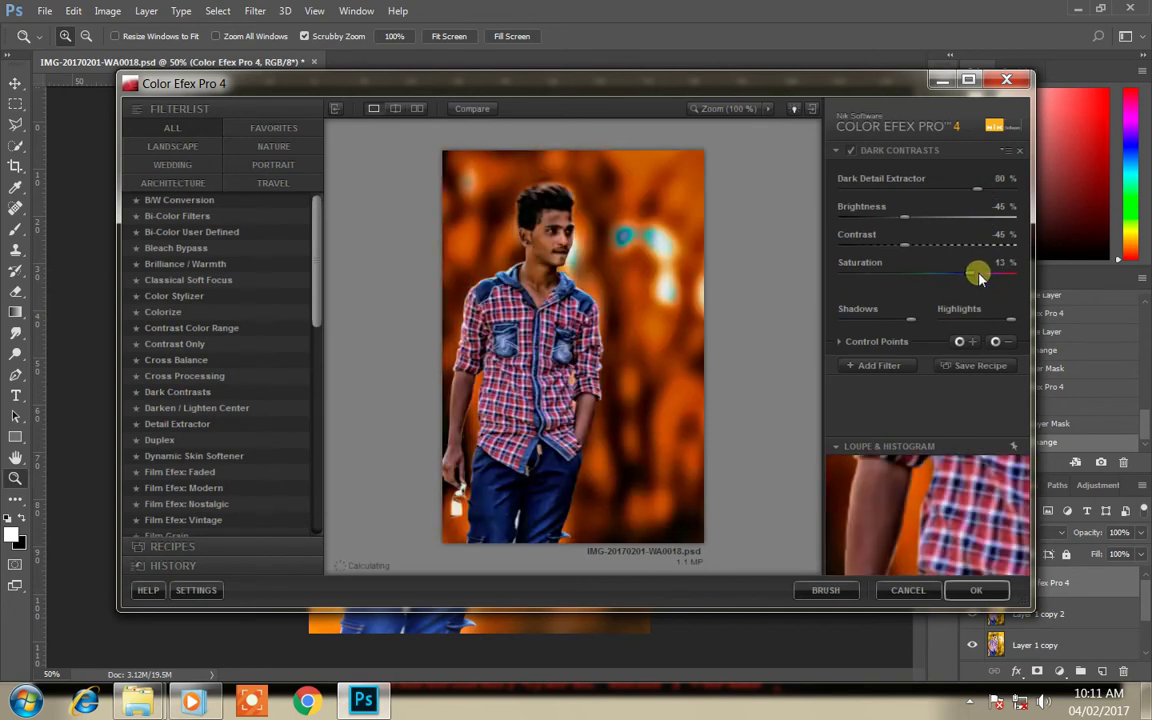
click(976, 590)
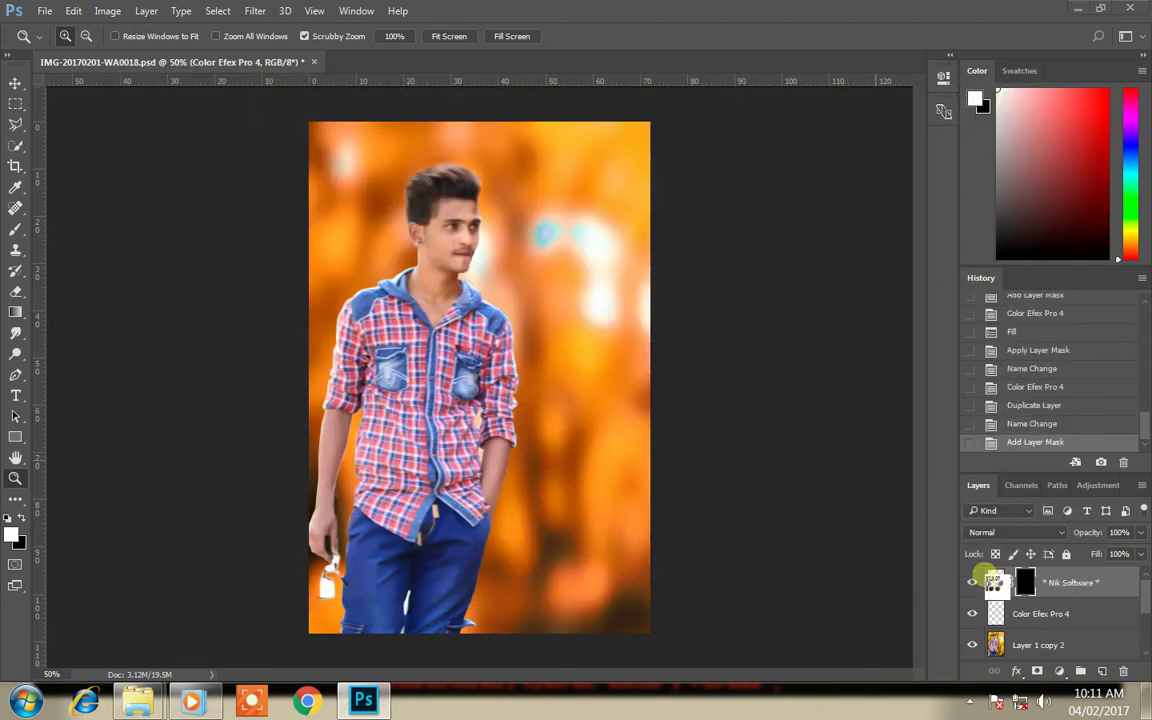
Step: Try hiding the dark Color Efex layer behind a black mask, then undo it
mouse_move(1145, 583)
mouse_down()
mouse_move(816, 462)
mouse_move(802, 505)
mouse_move(1040, 665)
mouse_up()
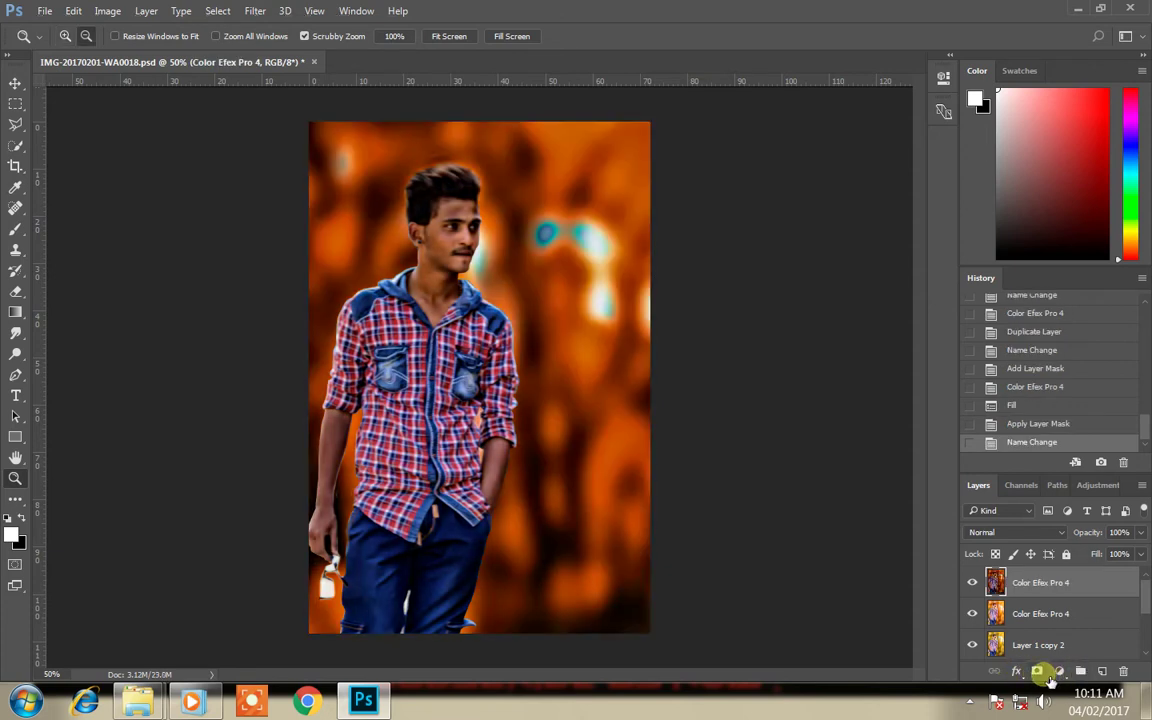
alt+click(1037, 671)
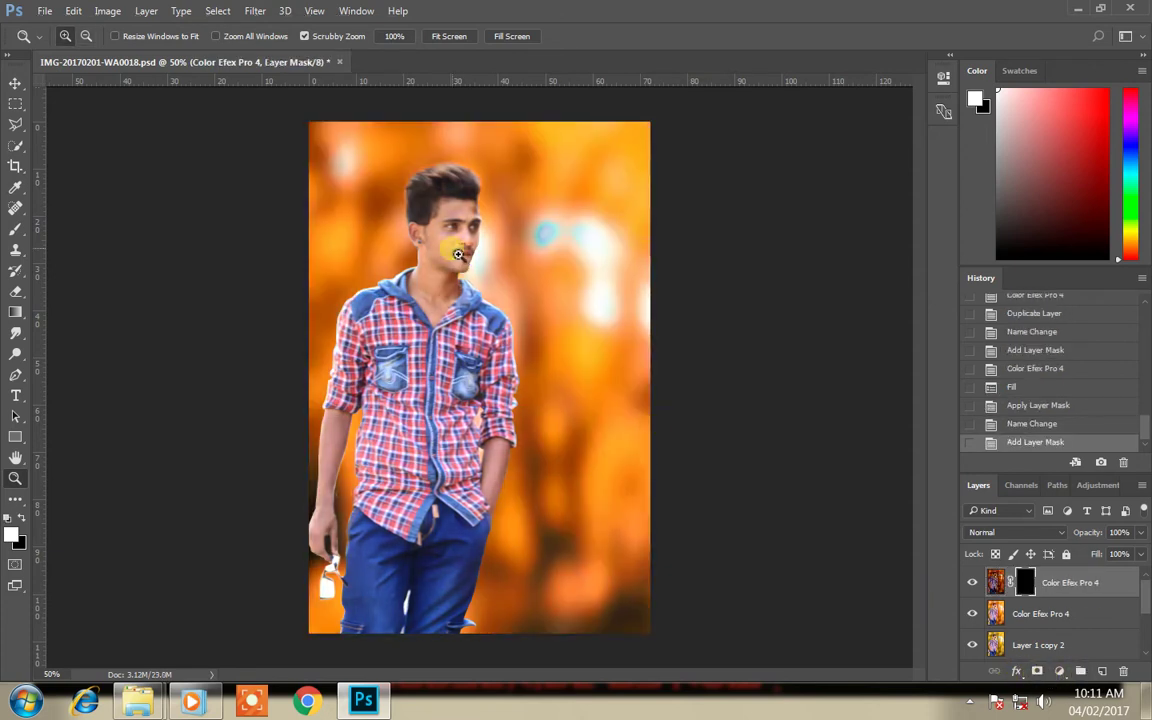
click(457, 253)
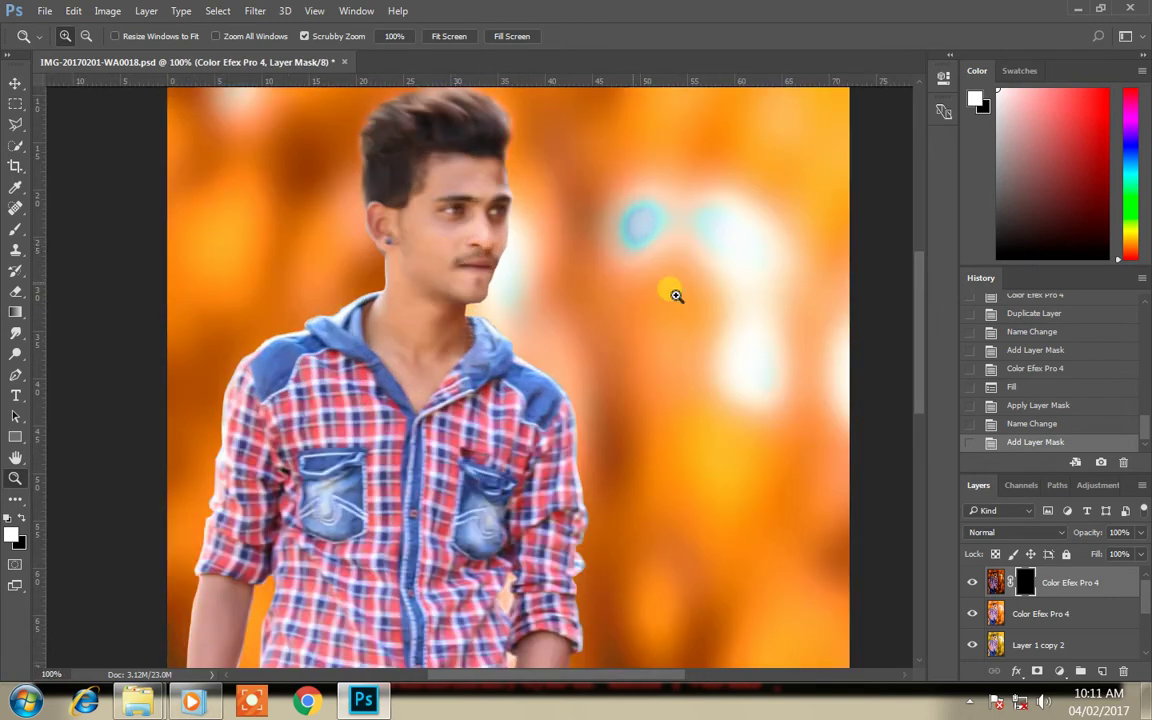
click(1058, 425)
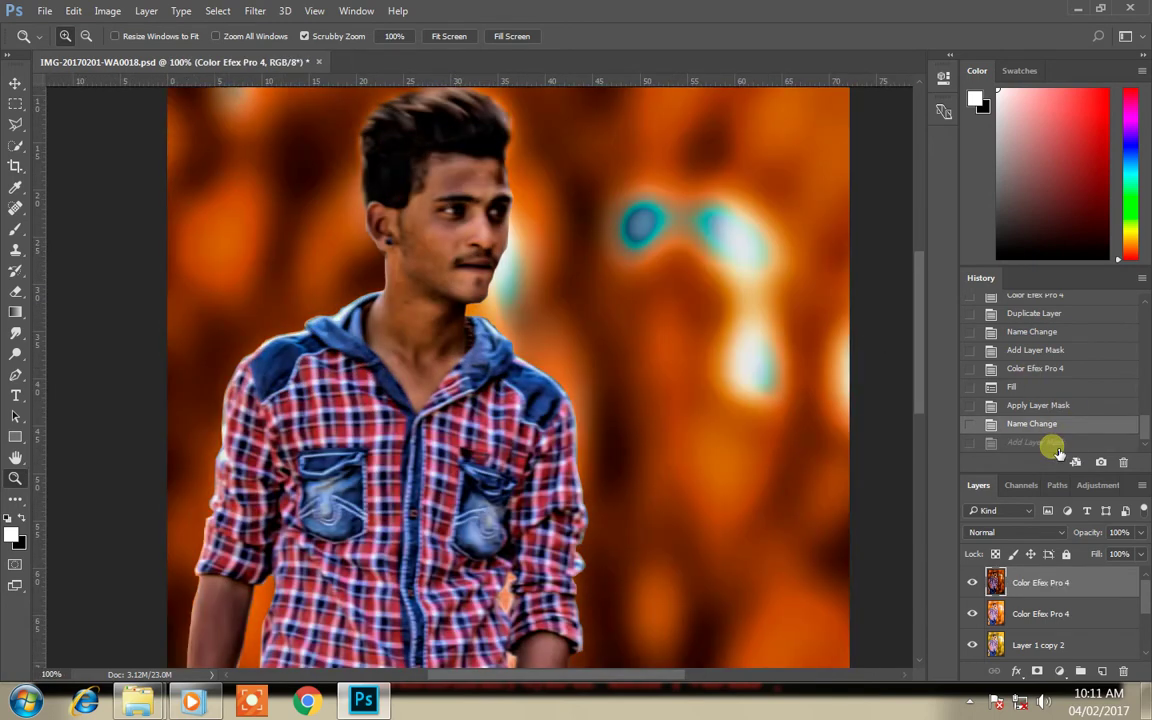
Step: Move the lighter Color Efex layer to the top, black-mask it, and brush white over the cheek
click(1052, 618)
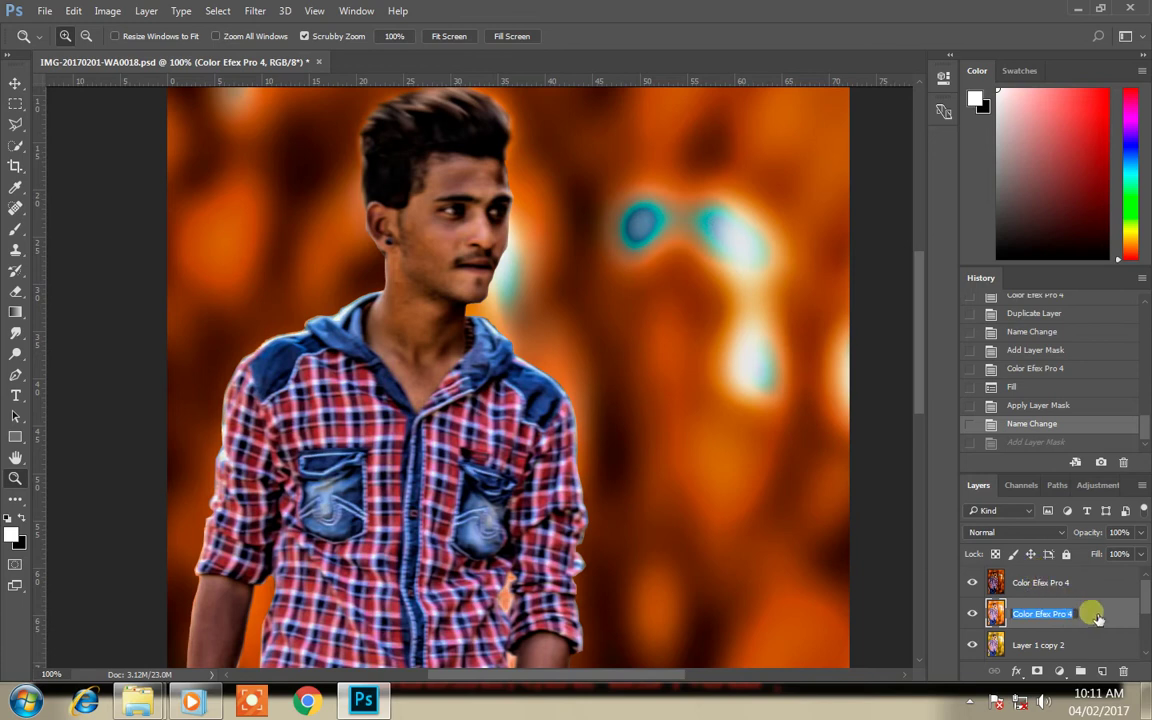
drag(1097, 618, 1082, 582)
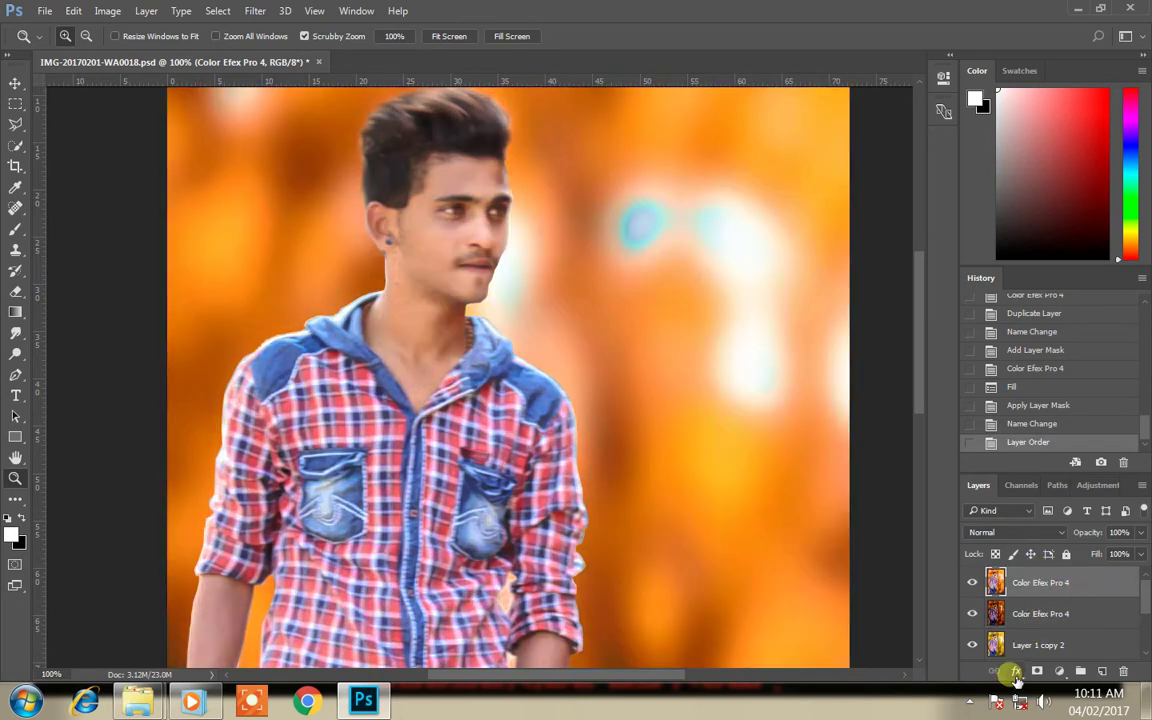
alt+click(1037, 672)
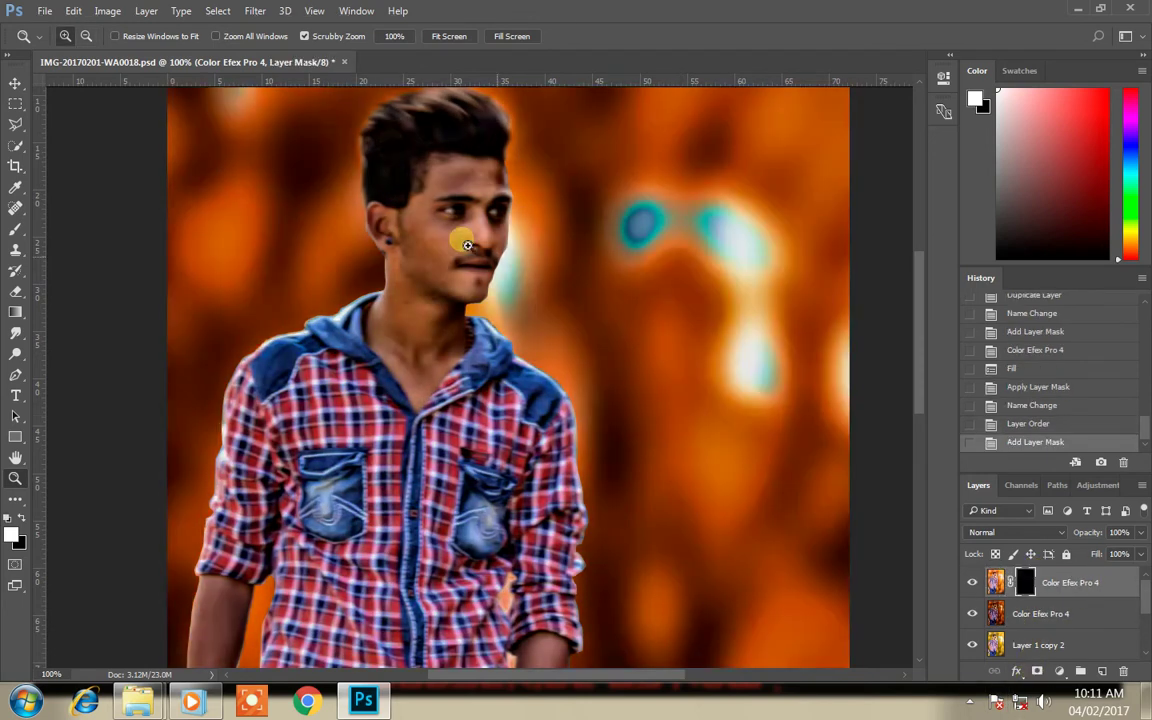
click(443, 230)
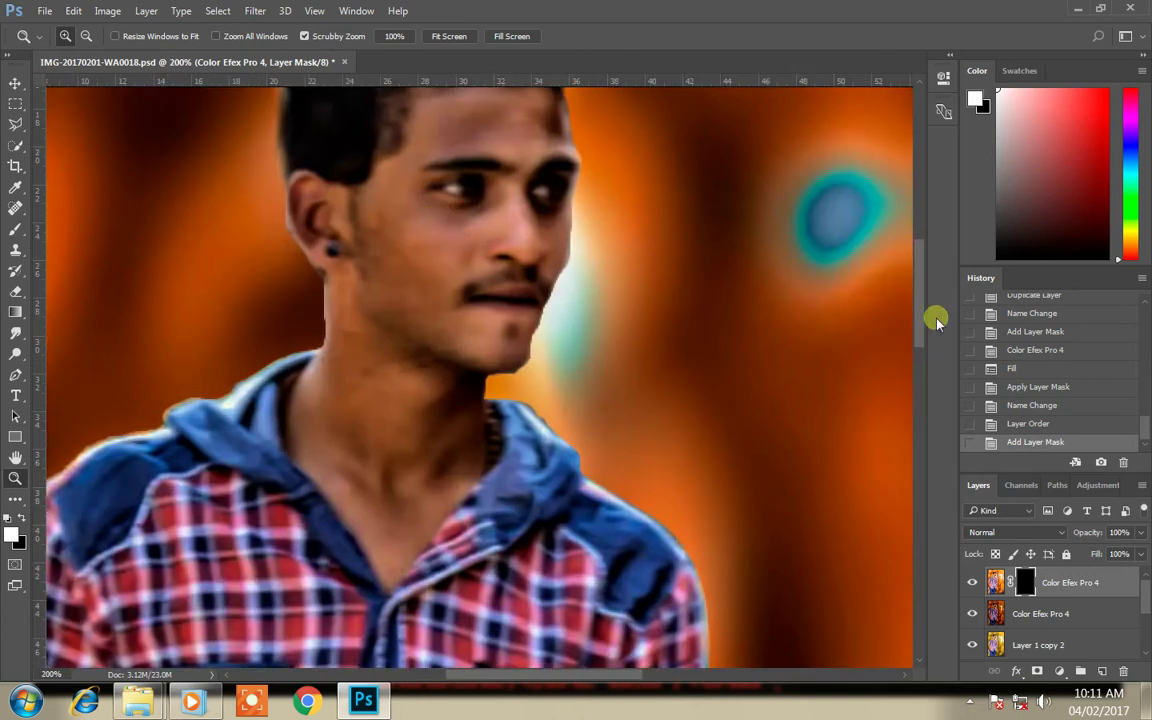
drag(920, 309, 918, 300)
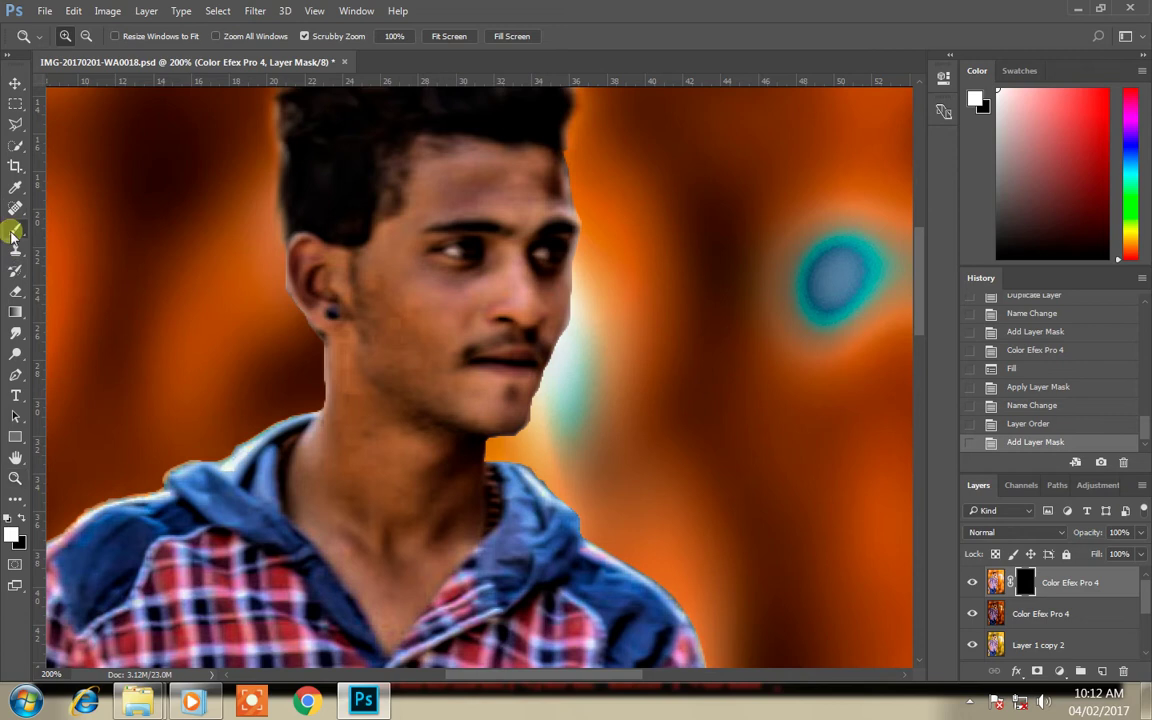
click(13, 232)
mouse_move(417, 265)
mouse_down()
mouse_move(406, 257)
mouse_move(419, 360)
mouse_move(440, 288)
mouse_move(469, 246)
mouse_move(476, 270)
mouse_move(450, 221)
mouse_move(453, 342)
mouse_move(499, 324)
mouse_move(437, 270)
mouse_up()
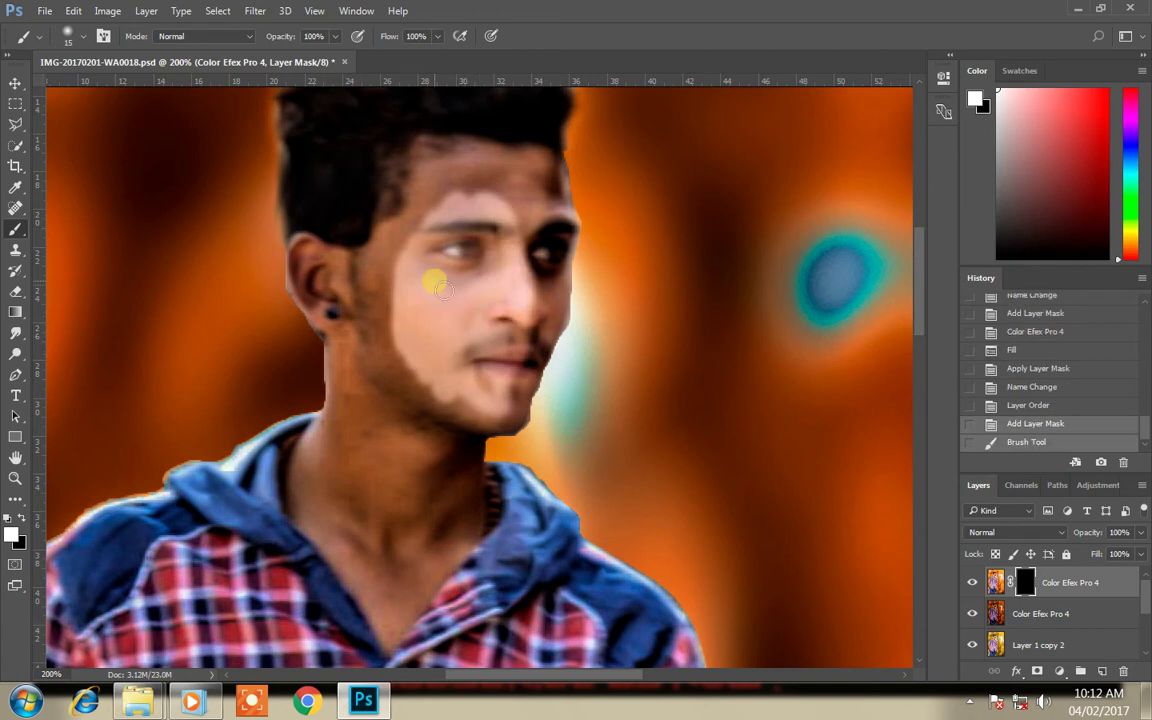
Step: With a 44 px brush, paint white on the mask near the ear and along the forearm
right_click(445, 285)
drag(541, 320, 550, 319)
click(398, 316)
mouse_move(398, 316)
mouse_down()
mouse_move(323, 268)
mouse_move(404, 375)
mouse_move(386, 501)
mouse_move(409, 404)
mouse_move(467, 540)
mouse_move(492, 510)
mouse_move(581, 298)
mouse_move(560, 193)
mouse_move(586, 206)
mouse_move(496, 206)
mouse_move(463, 184)
mouse_move(580, 195)
mouse_move(425, 274)
mouse_move(425, 232)
mouse_move(456, 194)
mouse_move(586, 198)
mouse_move(432, 225)
mouse_move(411, 476)
mouse_move(352, 527)
mouse_move(412, 643)
mouse_move(491, 533)
mouse_move(470, 490)
mouse_up()
drag(918, 314, 964, 488)
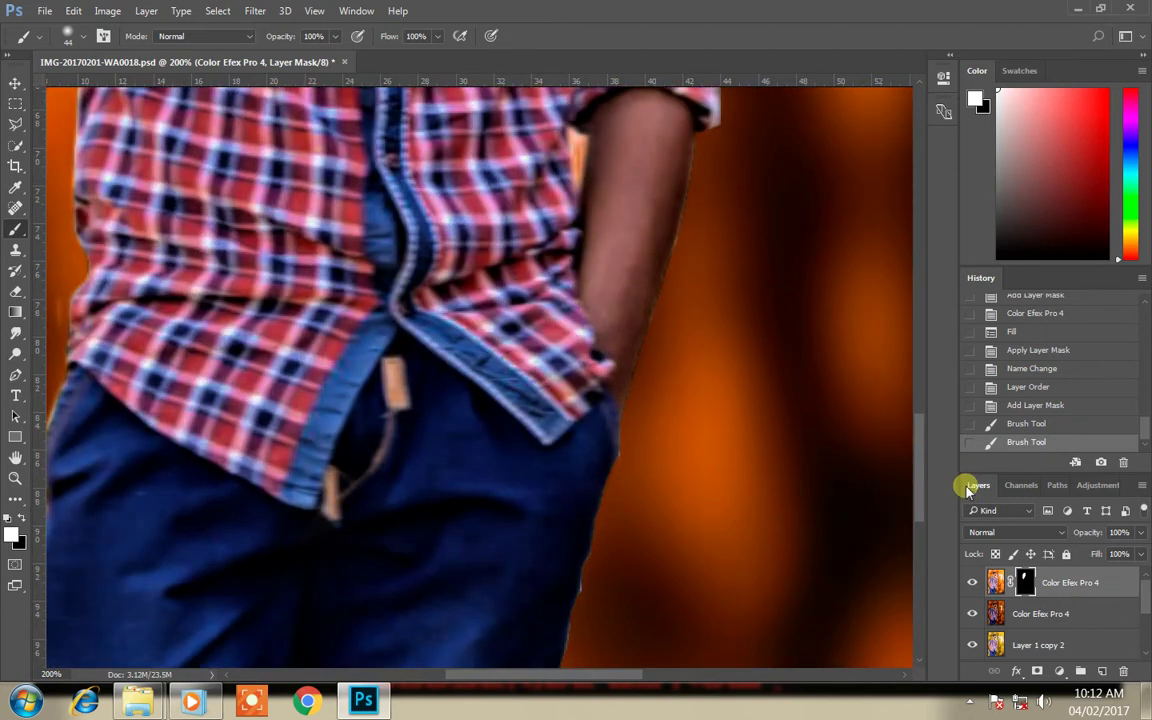
mouse_move(637, 395)
mouse_down()
mouse_move(666, 185)
mouse_move(699, 199)
mouse_move(669, 432)
mouse_move(696, 530)
mouse_move(661, 473)
mouse_move(700, 476)
mouse_up()
Step: Paint black to restore the dark background along the arm and shirt edges
click(22, 518)
mouse_move(712, 460)
mouse_down()
mouse_move(699, 530)
mouse_move(702, 455)
mouse_move(679, 524)
mouse_move(712, 380)
mouse_move(712, 465)
mouse_move(761, 344)
mouse_move(740, 373)
mouse_move(738, 331)
mouse_move(728, 594)
mouse_move(620, 686)
mouse_move(576, 681)
mouse_up()
mouse_move(788, 483)
mouse_down()
mouse_move(823, 298)
mouse_move(713, 315)
mouse_up()
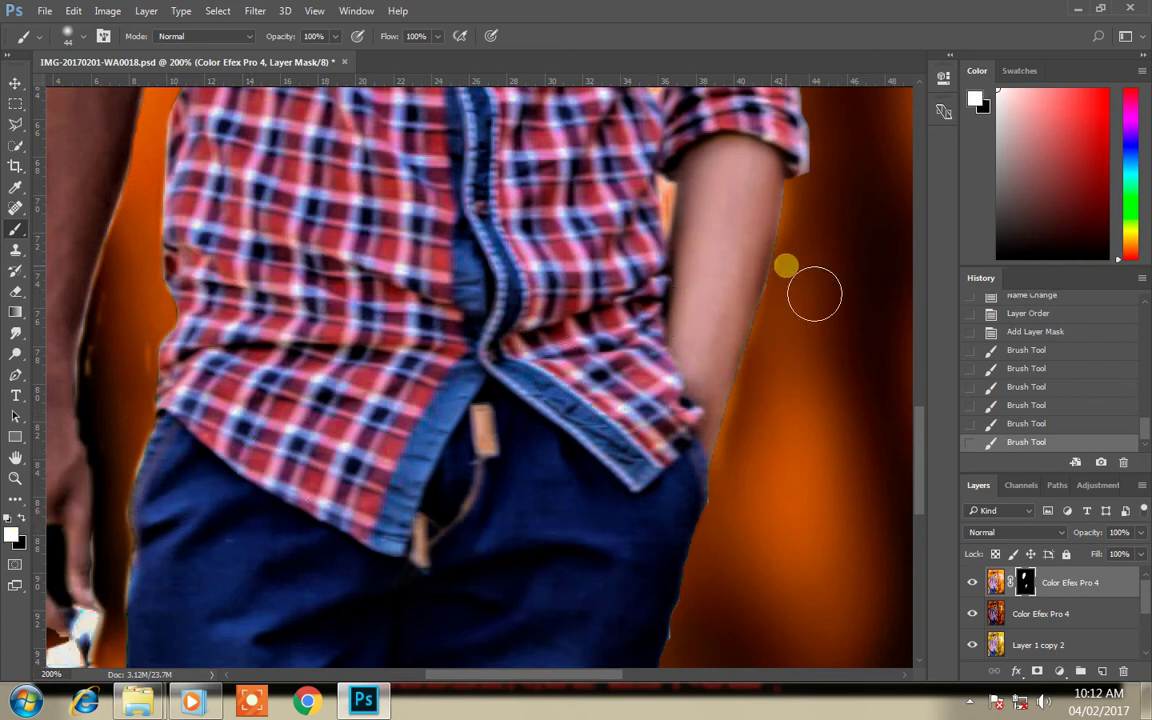
mouse_move(764, 293)
mouse_down()
mouse_move(723, 381)
mouse_move(720, 442)
mouse_move(733, 352)
mouse_move(725, 406)
mouse_up()
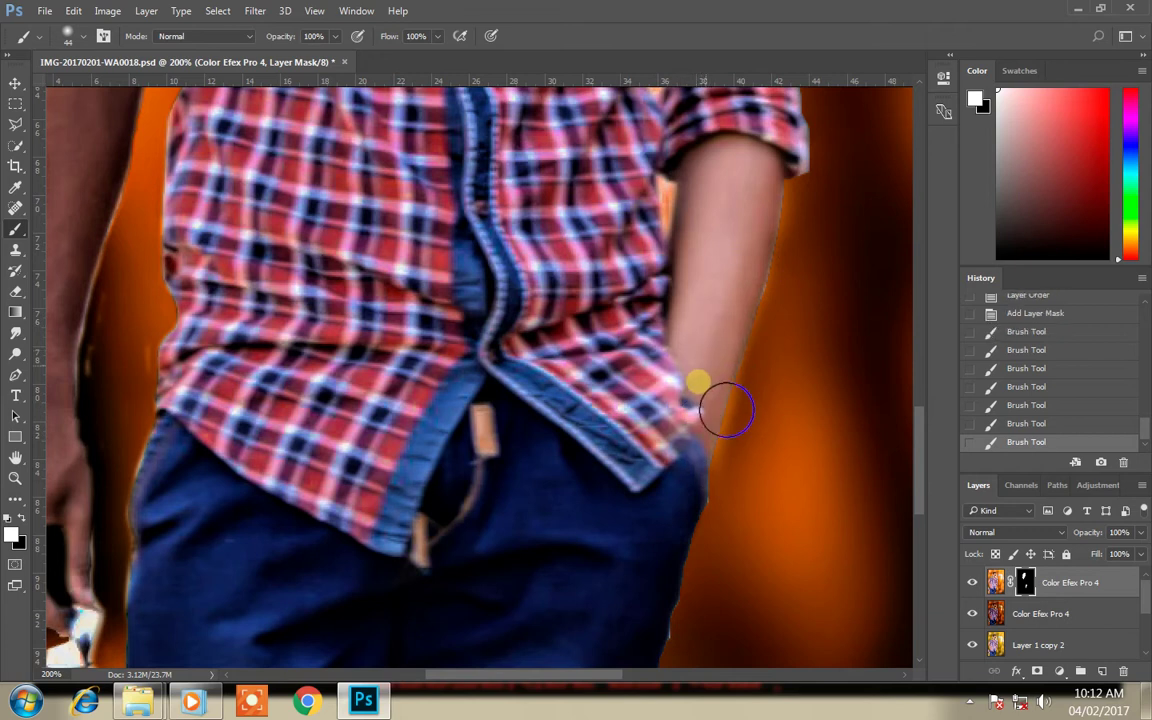
click(22, 519)
mouse_move(617, 424)
mouse_down()
mouse_move(675, 470)
mouse_move(670, 415)
mouse_up()
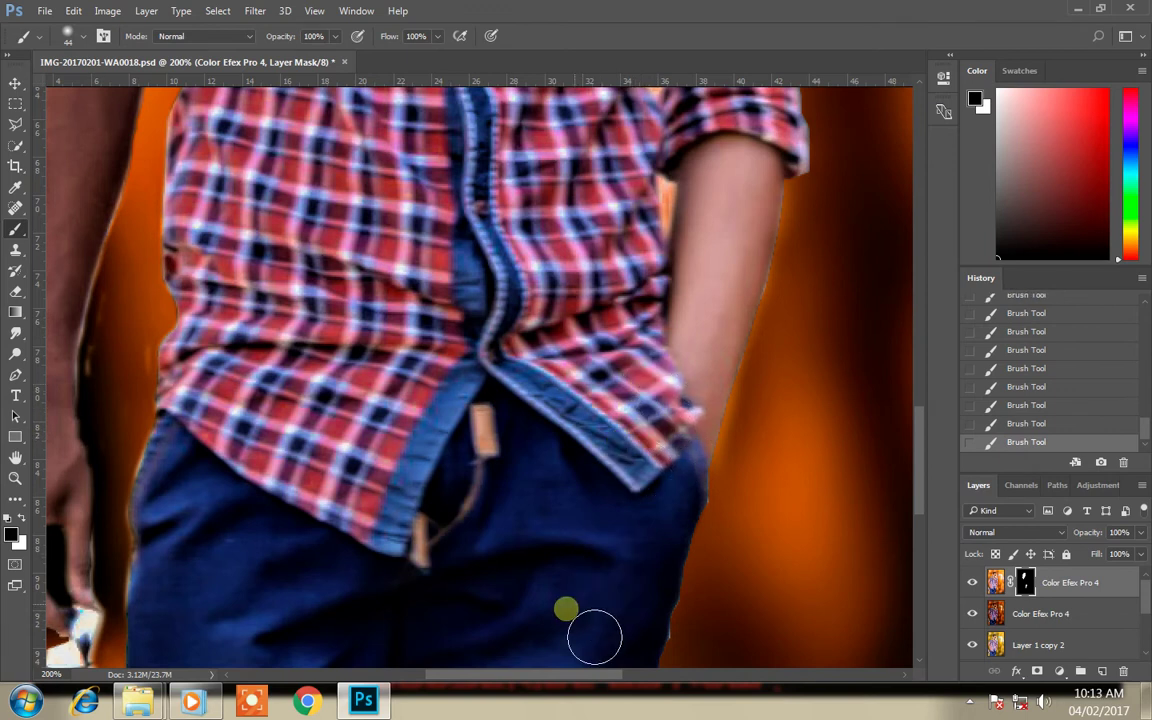
drag(520, 679, 473, 679)
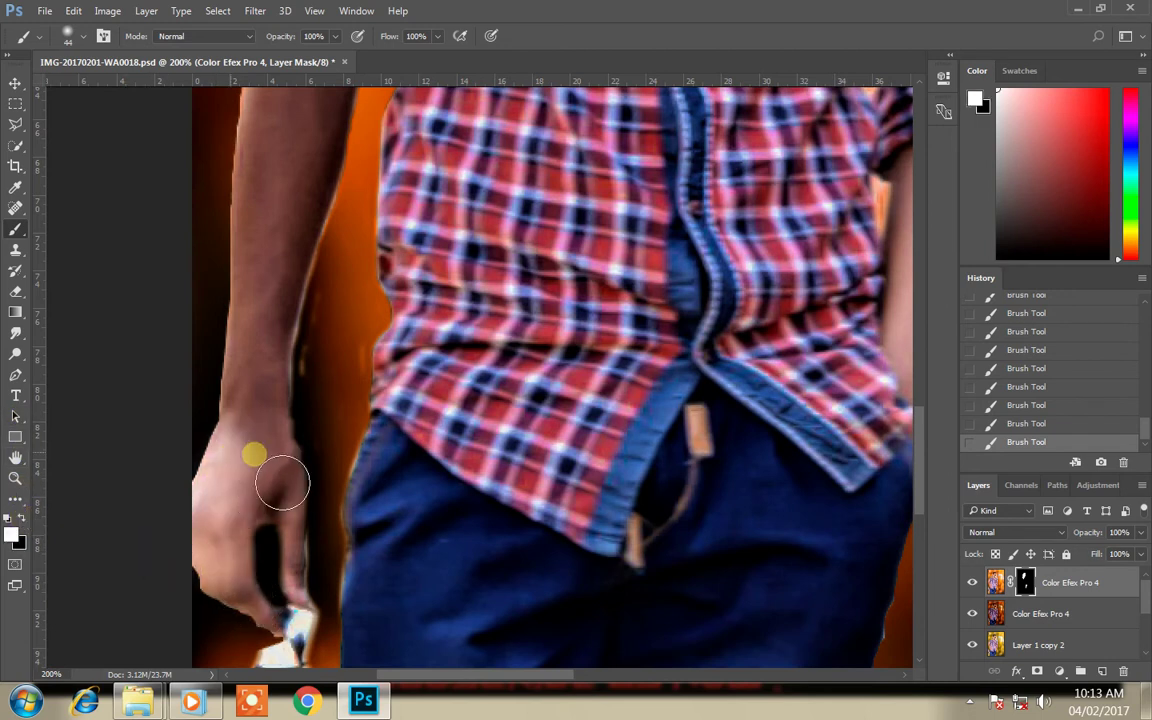
Step: Paint white on the mask to reveal smooth lighter skin over the upper arm
right_click(237, 580)
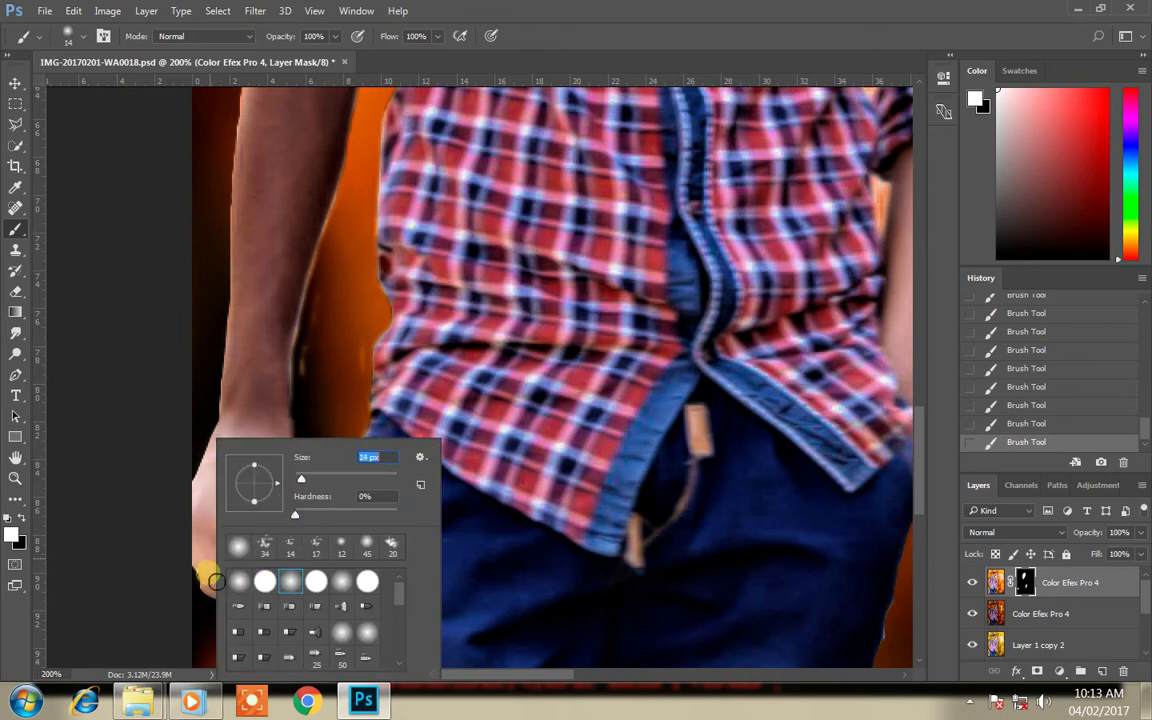
key(Return)
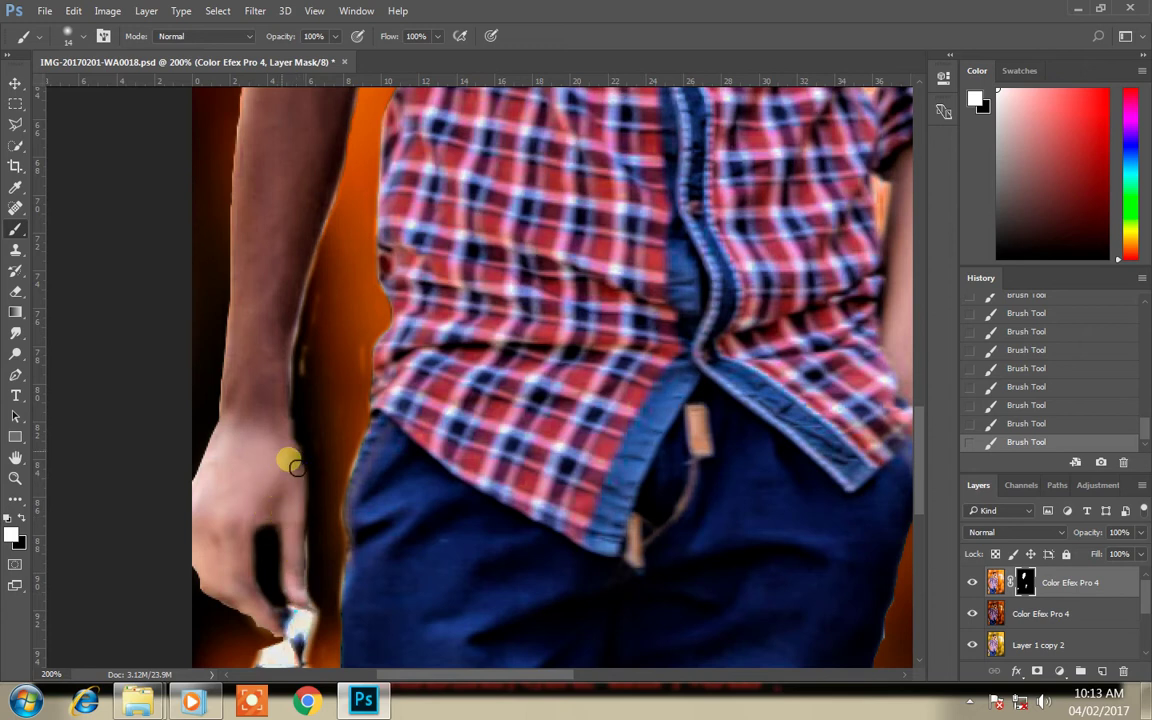
drag(922, 484, 918, 450)
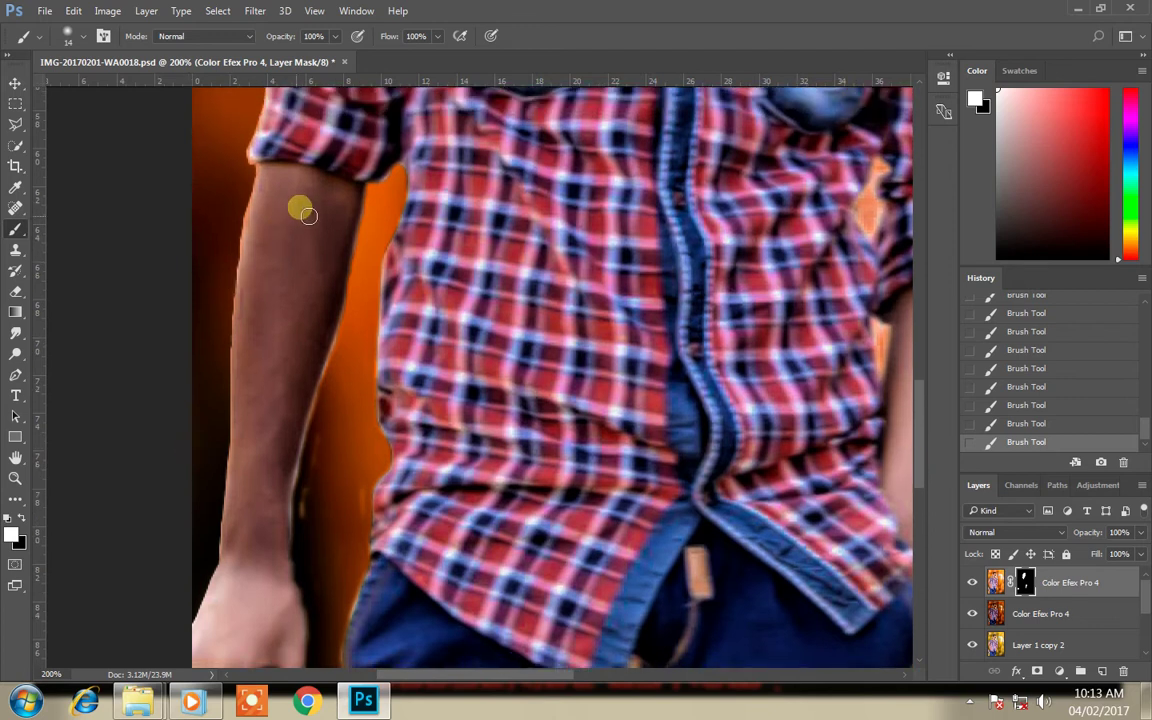
drag(298, 195, 252, 420)
right_click(349, 372)
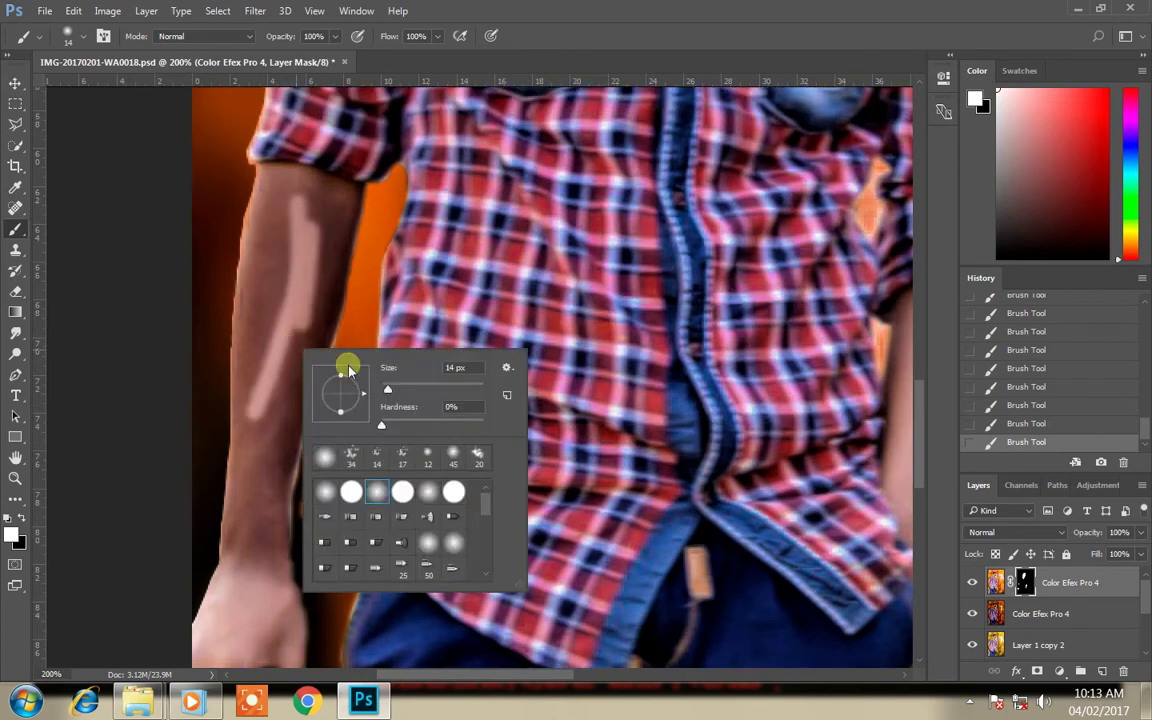
click(328, 333)
mouse_move(296, 352)
mouse_down()
mouse_move(291, 280)
mouse_move(276, 313)
mouse_move(278, 435)
mouse_move(257, 553)
mouse_move(274, 422)
mouse_move(285, 585)
mouse_move(303, 445)
mouse_move(291, 465)
mouse_move(327, 399)
mouse_move(333, 275)
mouse_move(303, 411)
mouse_move(321, 296)
mouse_move(360, 226)
mouse_move(343, 293)
mouse_move(284, 231)
mouse_move(281, 283)
mouse_up()
mouse_move(285, 200)
mouse_down()
mouse_move(359, 222)
mouse_move(274, 190)
mouse_move(331, 213)
mouse_move(316, 211)
mouse_up()
mouse_move(392, 320)
mouse_down()
mouse_move(368, 257)
mouse_move(121, 479)
mouse_up()
Step: Paint black along the arm–shirt edge, then zoom out to the whole image
click(22, 518)
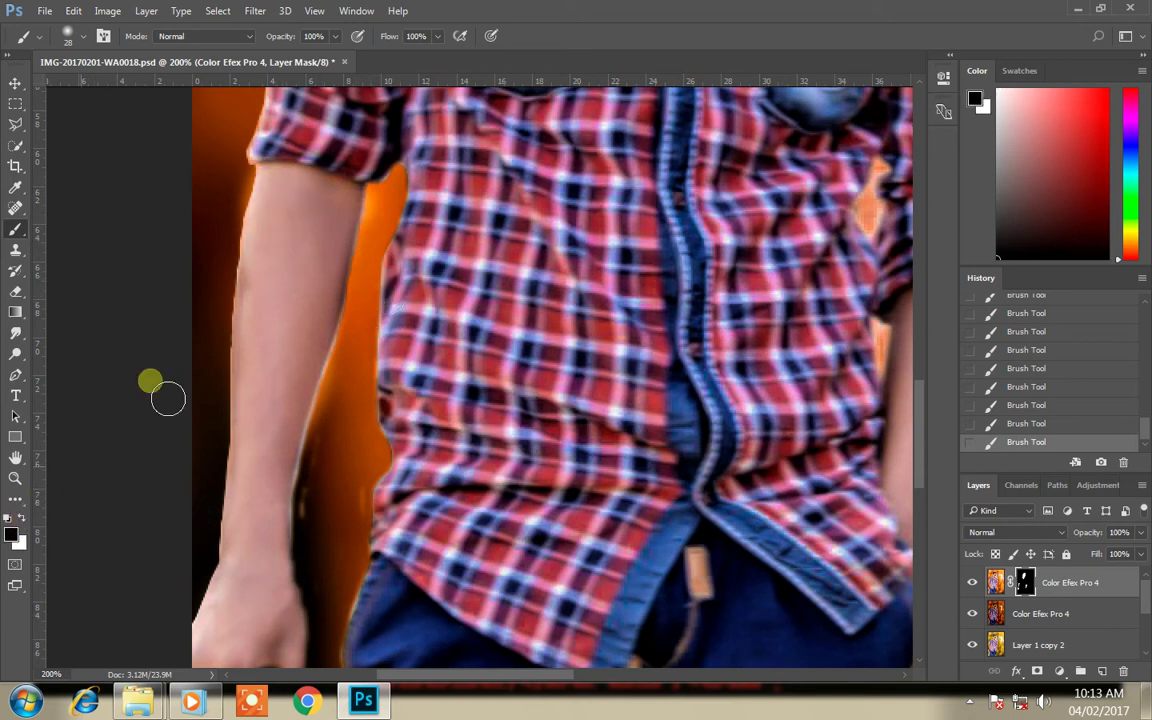
mouse_move(240, 212)
mouse_down()
mouse_move(355, 170)
mouse_move(375, 234)
mouse_move(366, 410)
mouse_move(352, 442)
mouse_move(395, 325)
mouse_up()
key(z)
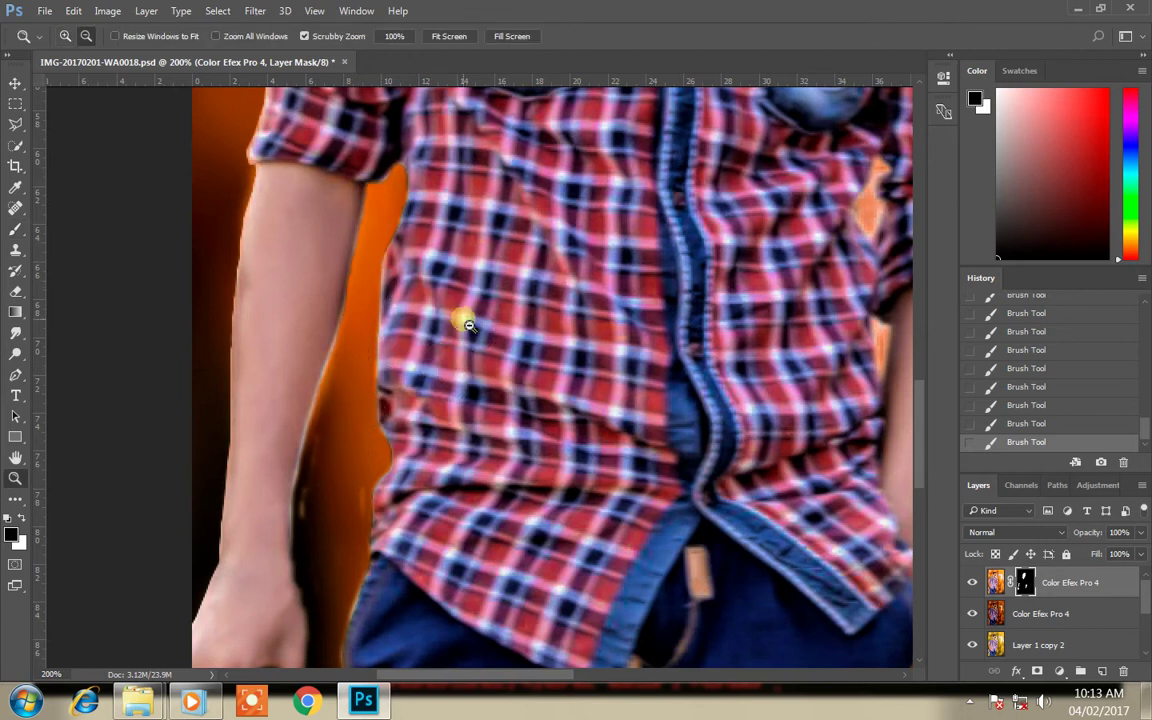
drag(468, 325, 413, 127)
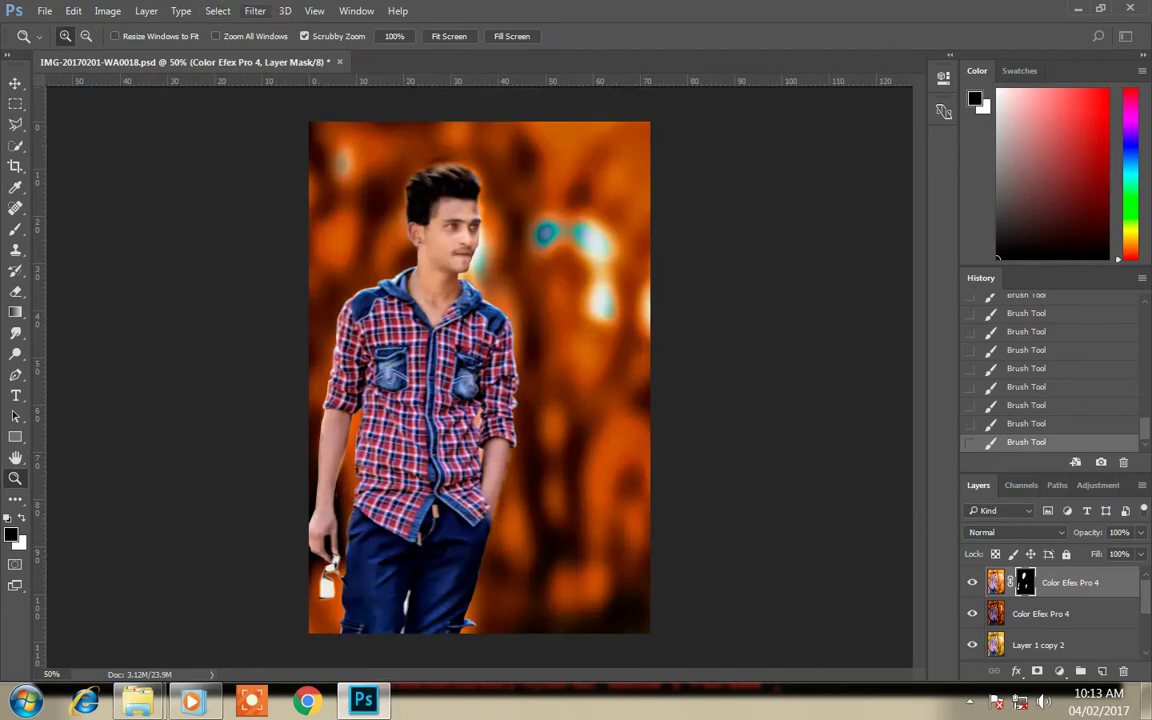
Step: Merge the masked glow layer down into Color Efex Pro 4 and apply GREYCstoration smoothing
right_click(1125, 577)
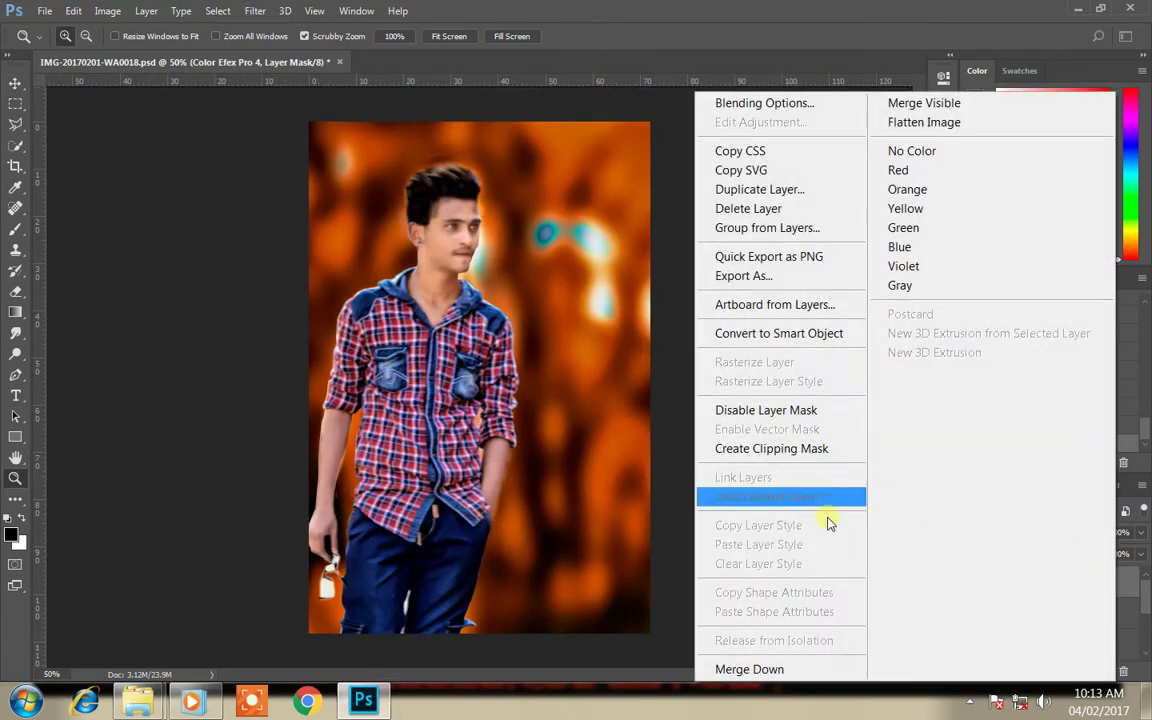
click(806, 669)
click(255, 11)
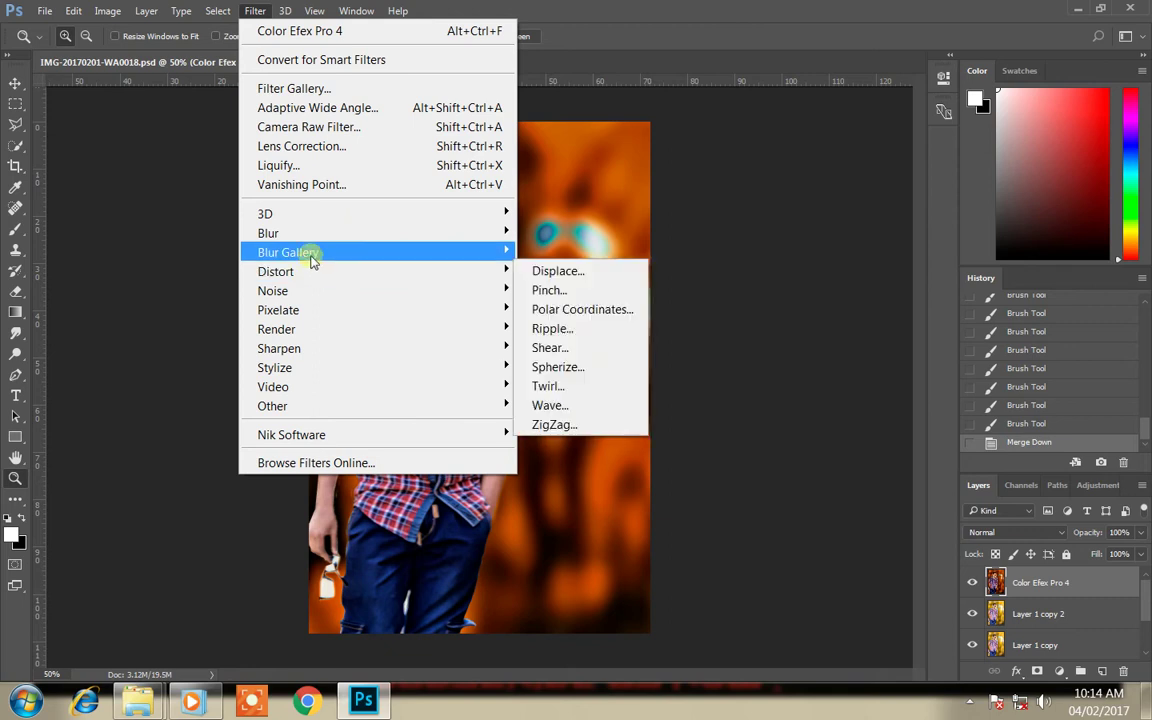
mouse_move(273, 290)
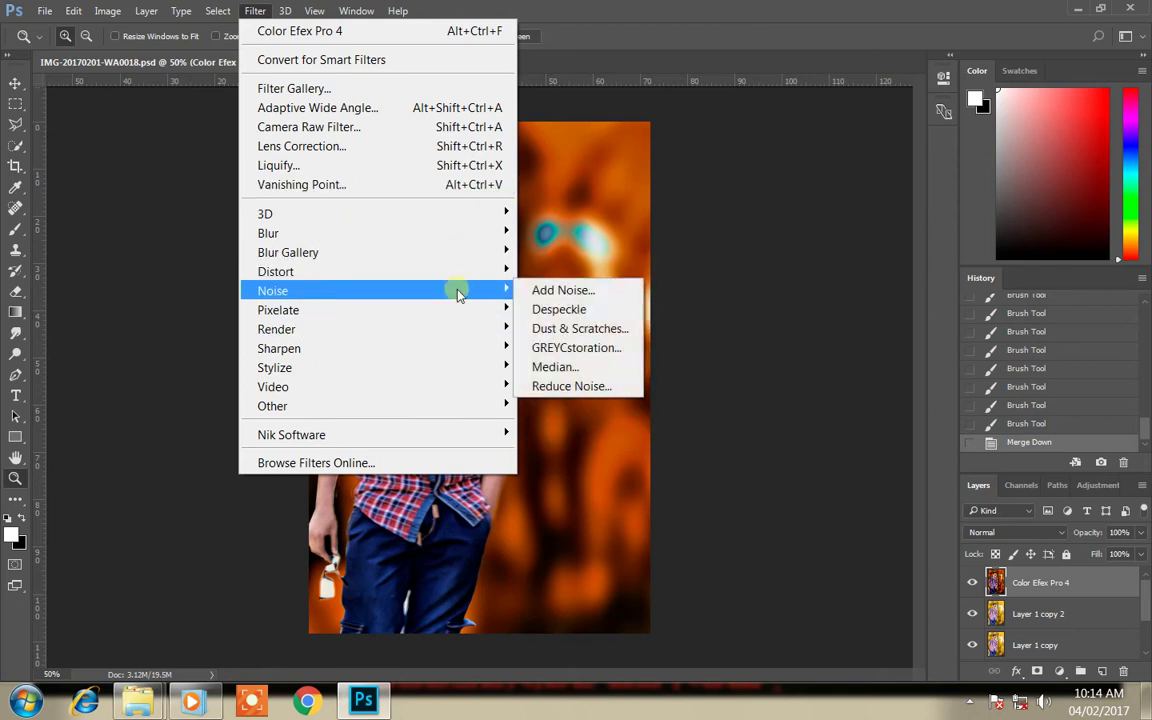
click(613, 350)
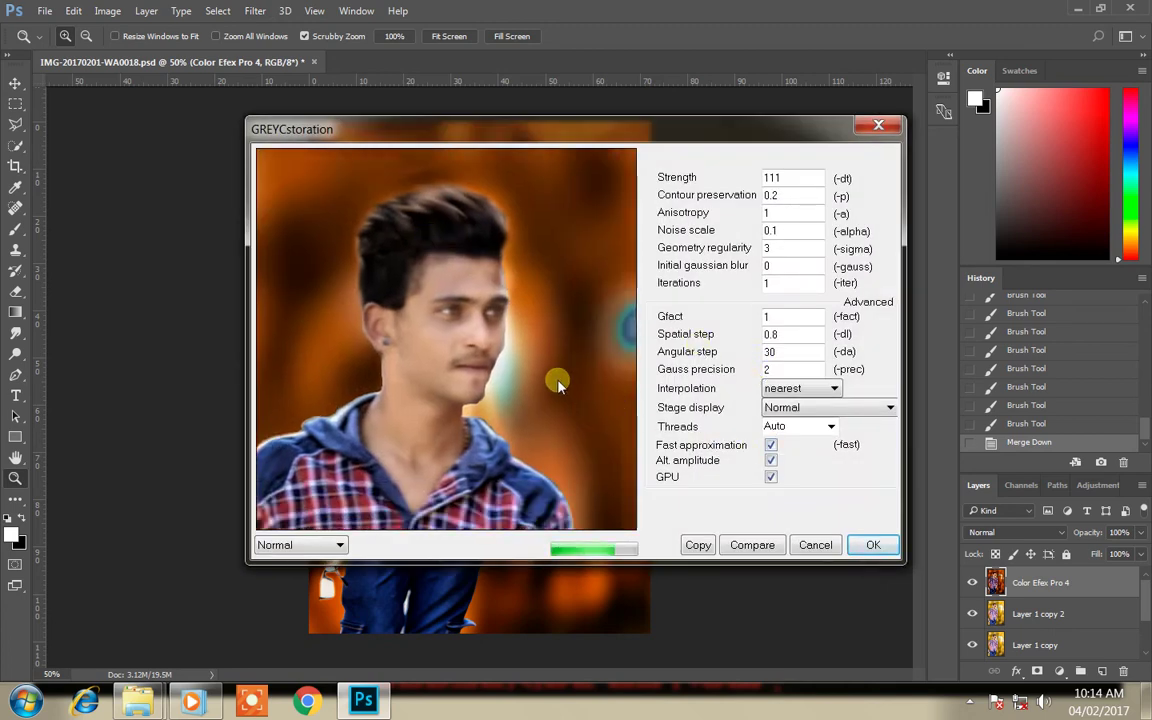
drag(558, 383, 549, 360)
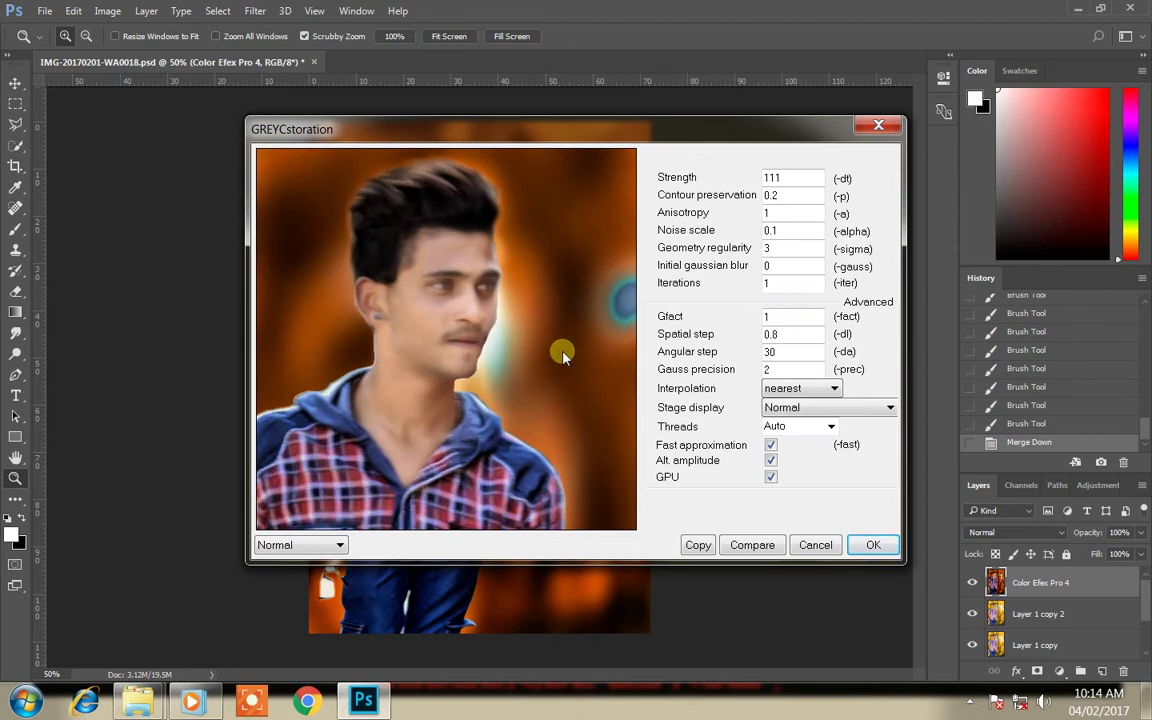
click(873, 545)
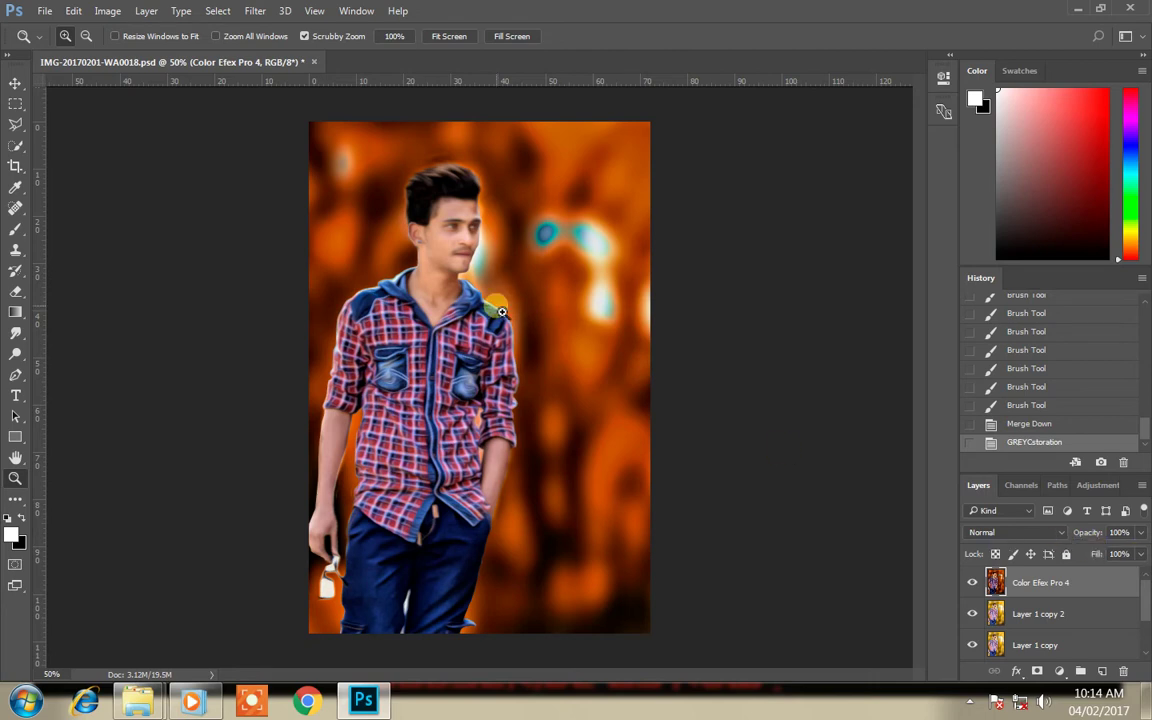
Step: Zoom in on the face, put Layer 1 copy 2 on top and hide it behind a black mask
drag(480, 235, 466, 207)
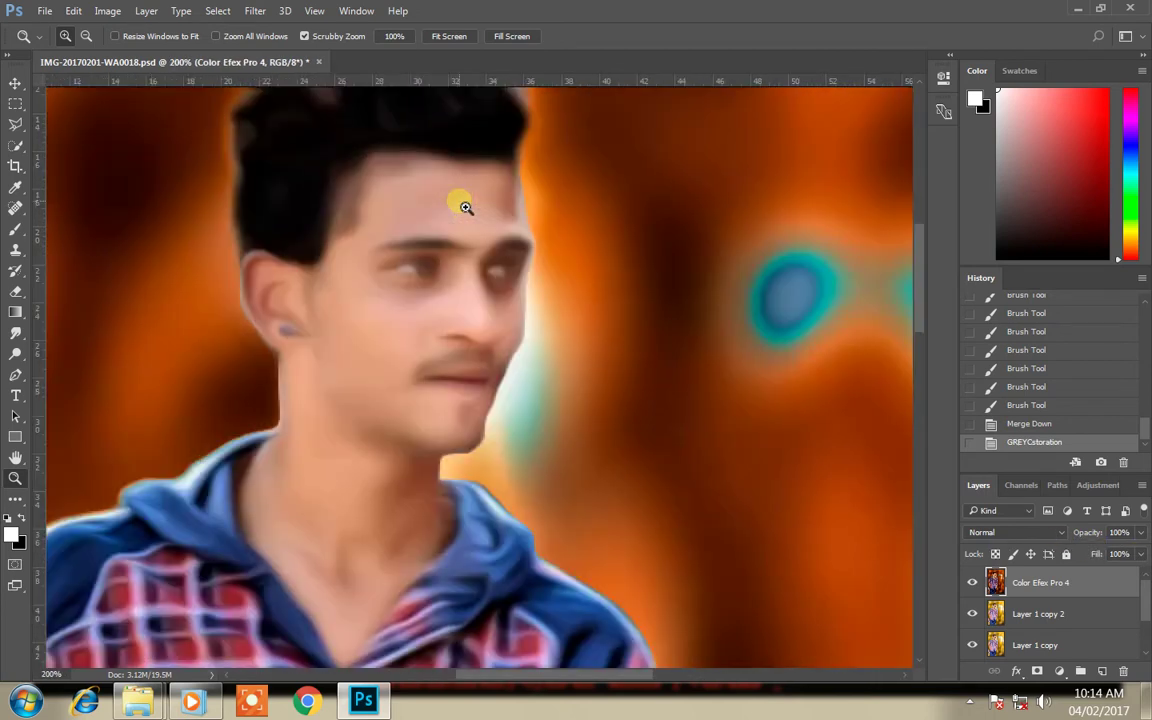
click(466, 208)
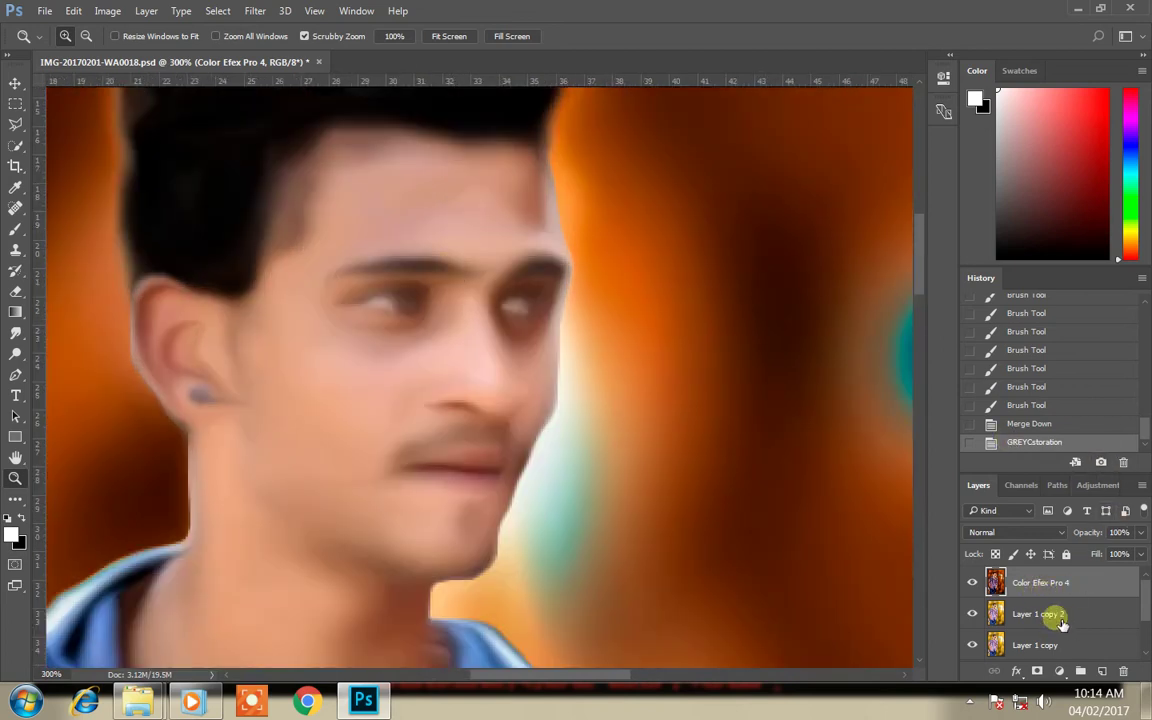
drag(1062, 624, 1051, 581)
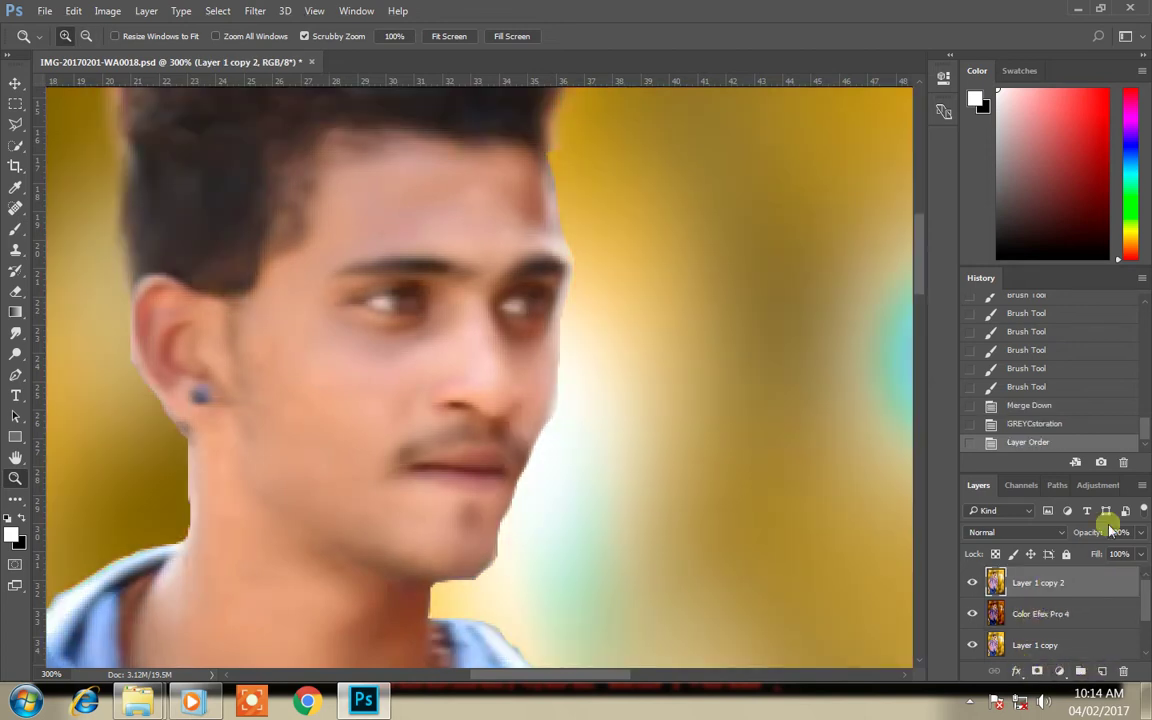
click(1058, 425)
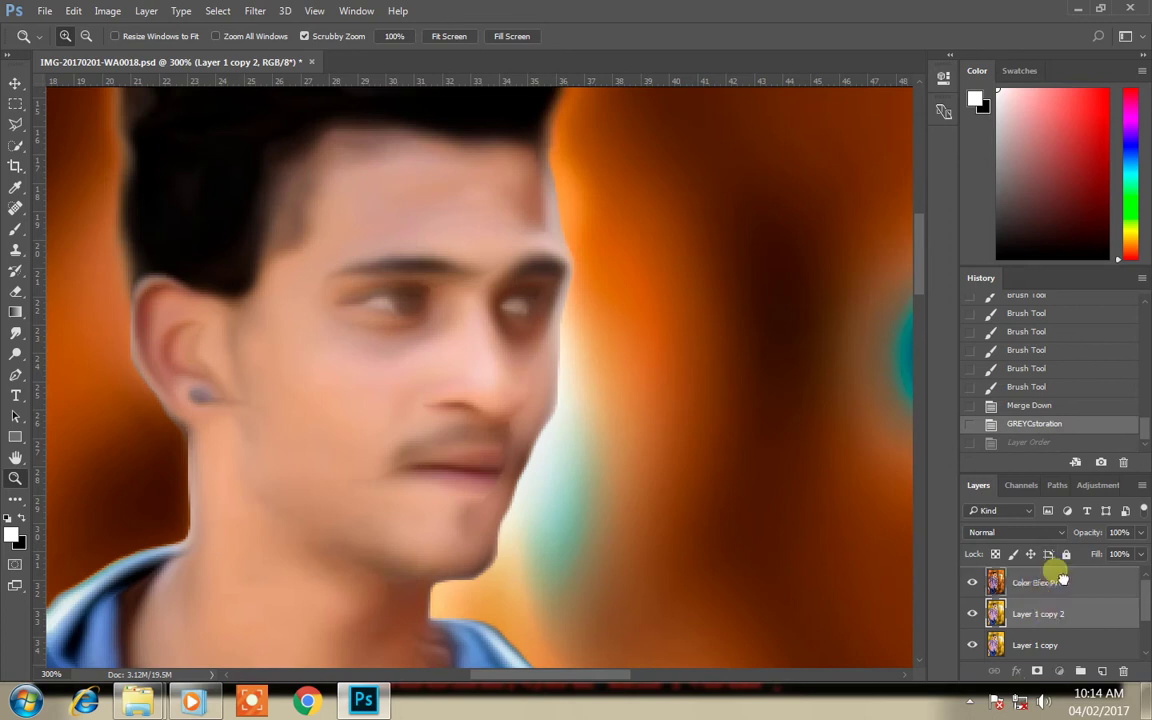
drag(1050, 613, 1058, 588)
alt+click(1036, 673)
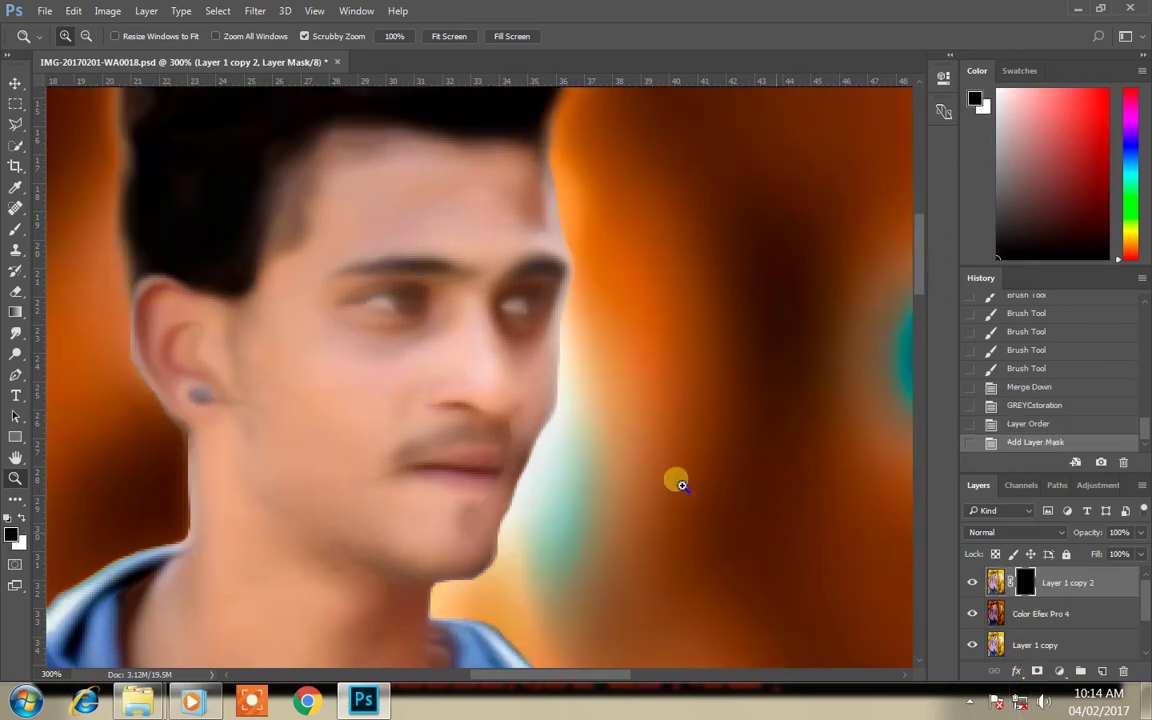
Step: Brush white on the mask to reveal sharp eyes, cheek and face detail
click(22, 518)
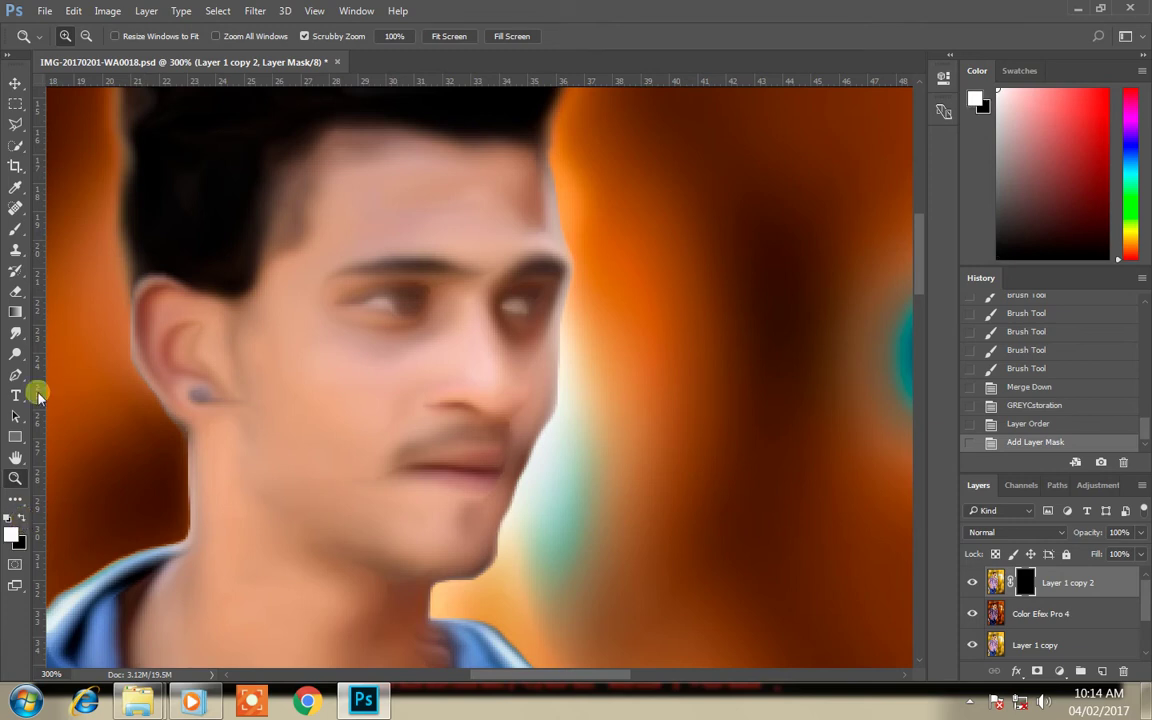
click(16, 237)
mouse_move(468, 334)
mouse_down()
mouse_move(437, 321)
mouse_move(388, 332)
mouse_up()
drag(470, 290, 535, 320)
mouse_move(470, 400)
mouse_down()
mouse_move(520, 505)
mouse_move(419, 491)
mouse_move(540, 427)
mouse_up()
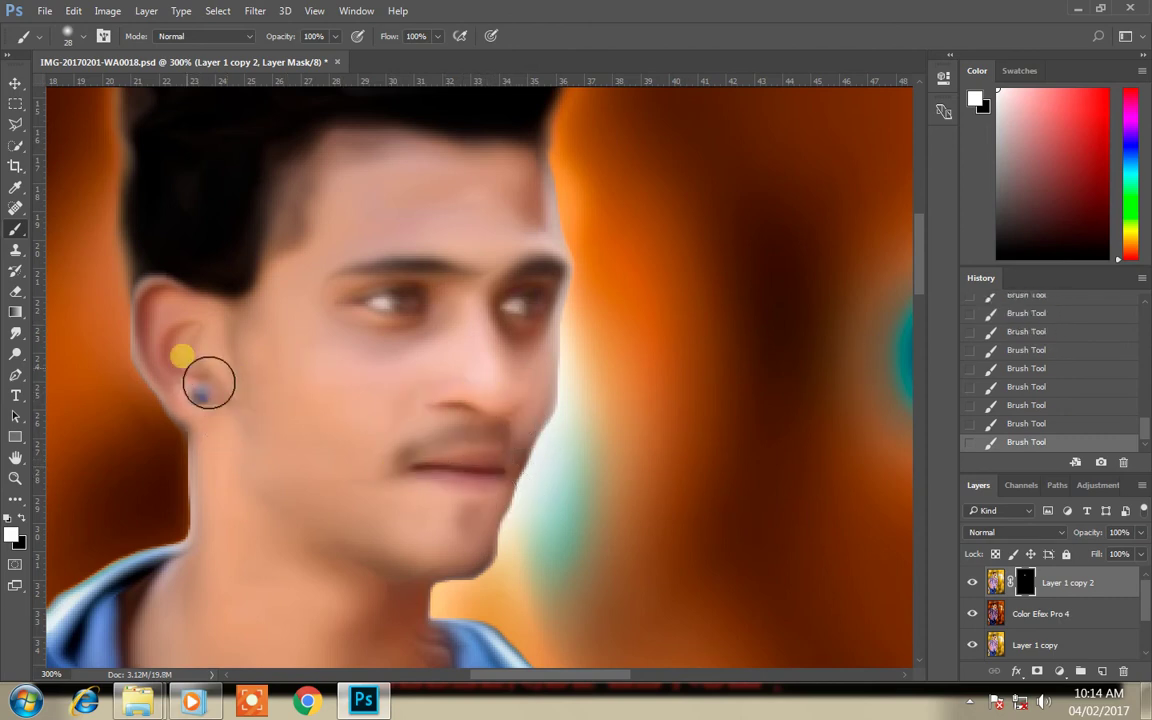
right_click(318, 334)
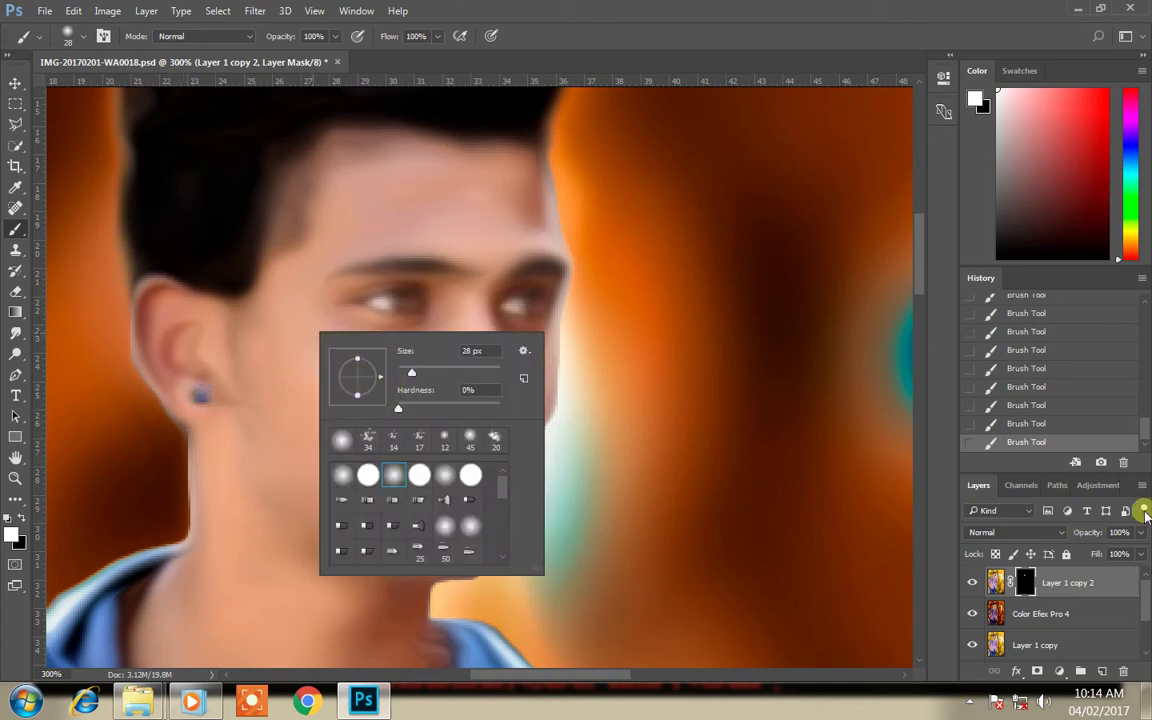
click(1141, 532)
drag(1115, 555, 1121, 550)
click(489, 389)
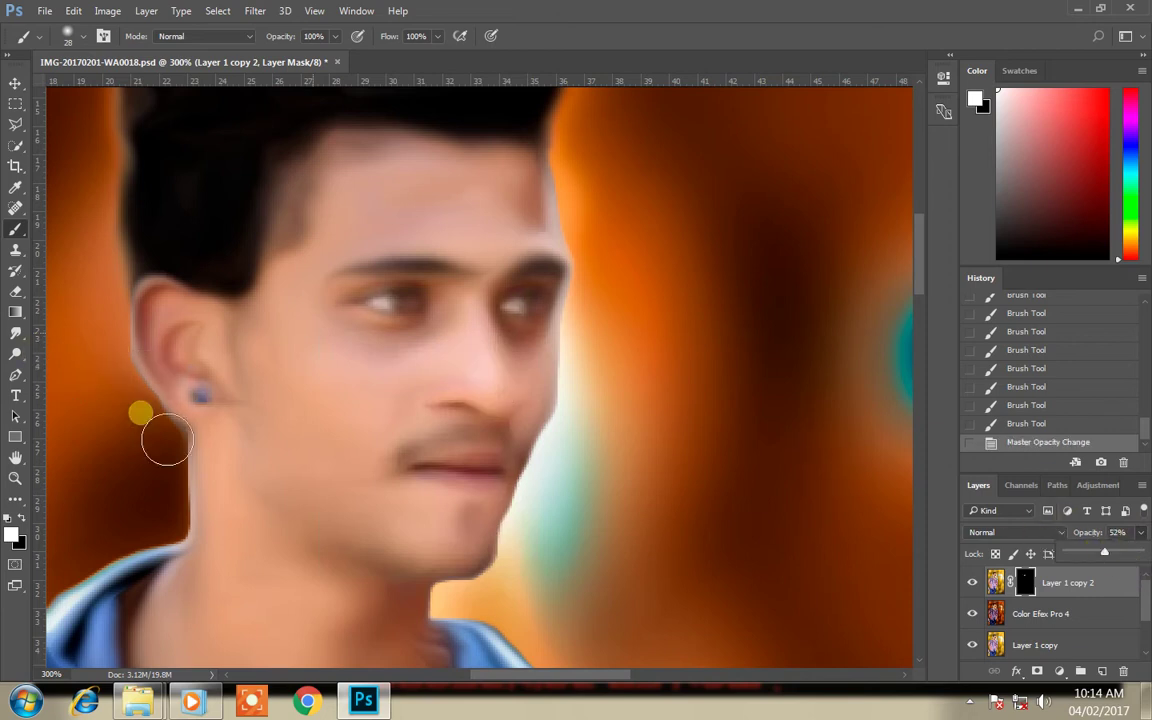
drag(398, 397, 544, 354)
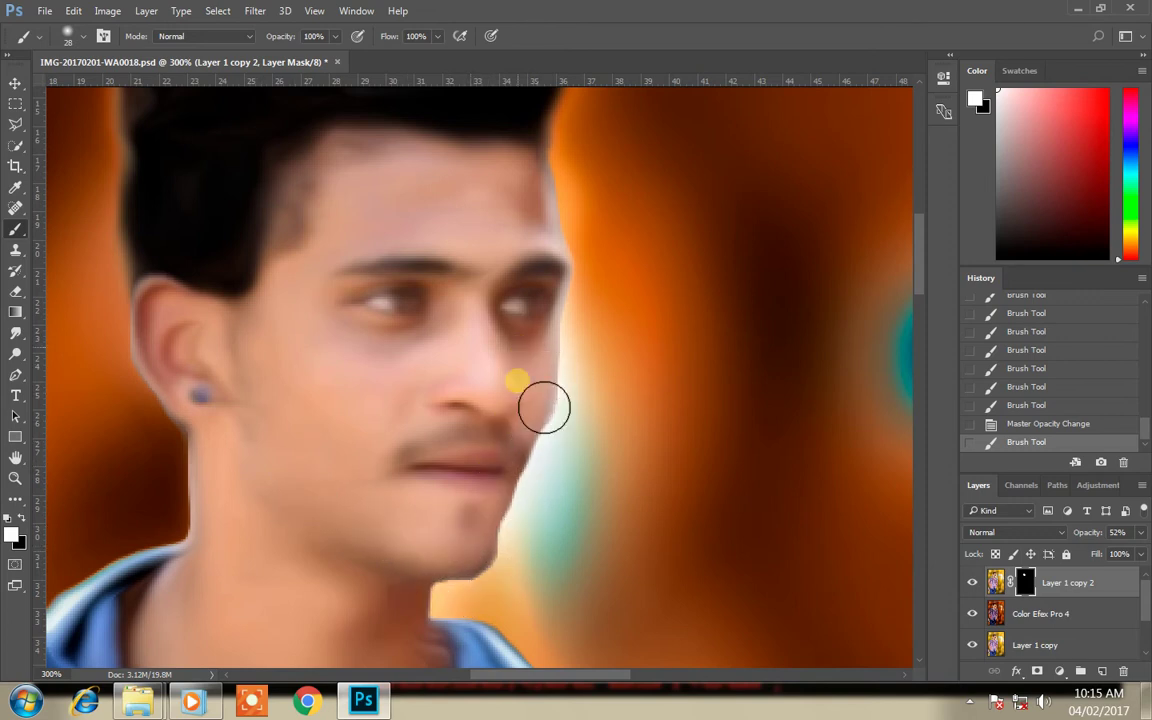
drag(549, 255, 540, 334)
Step: Set Layer 1 copy 2 opacity to 83%, touch up the nose, and zoom out
click(1134, 538)
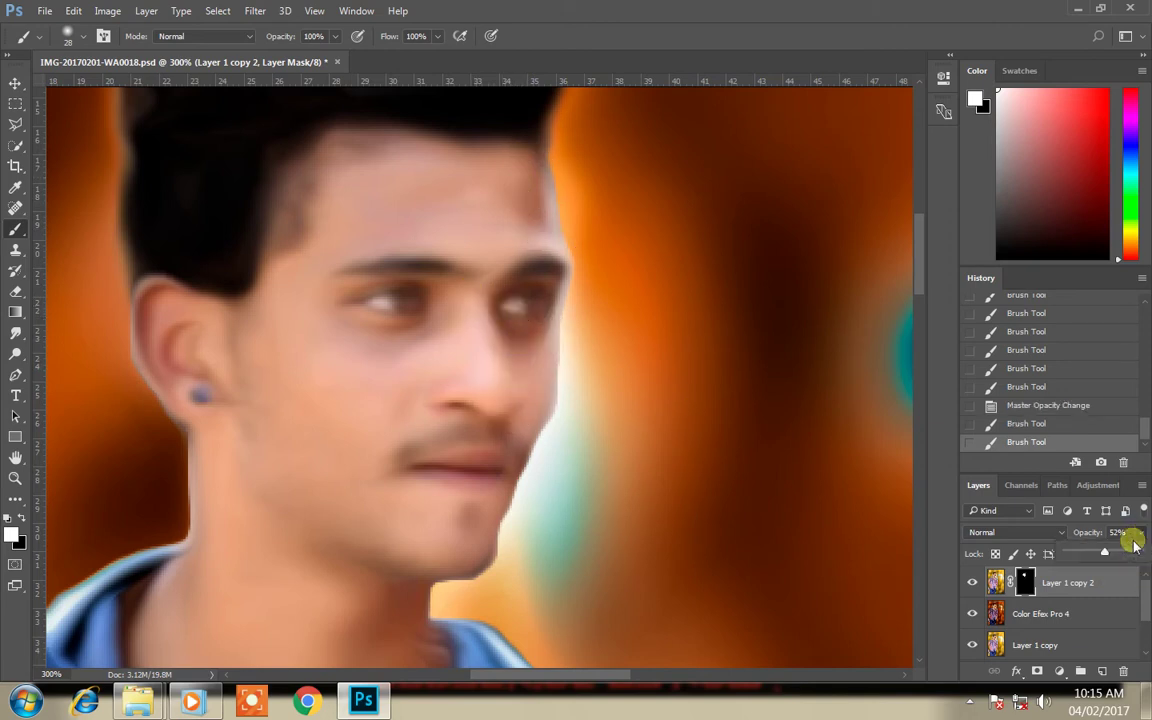
drag(1115, 555, 1128, 553)
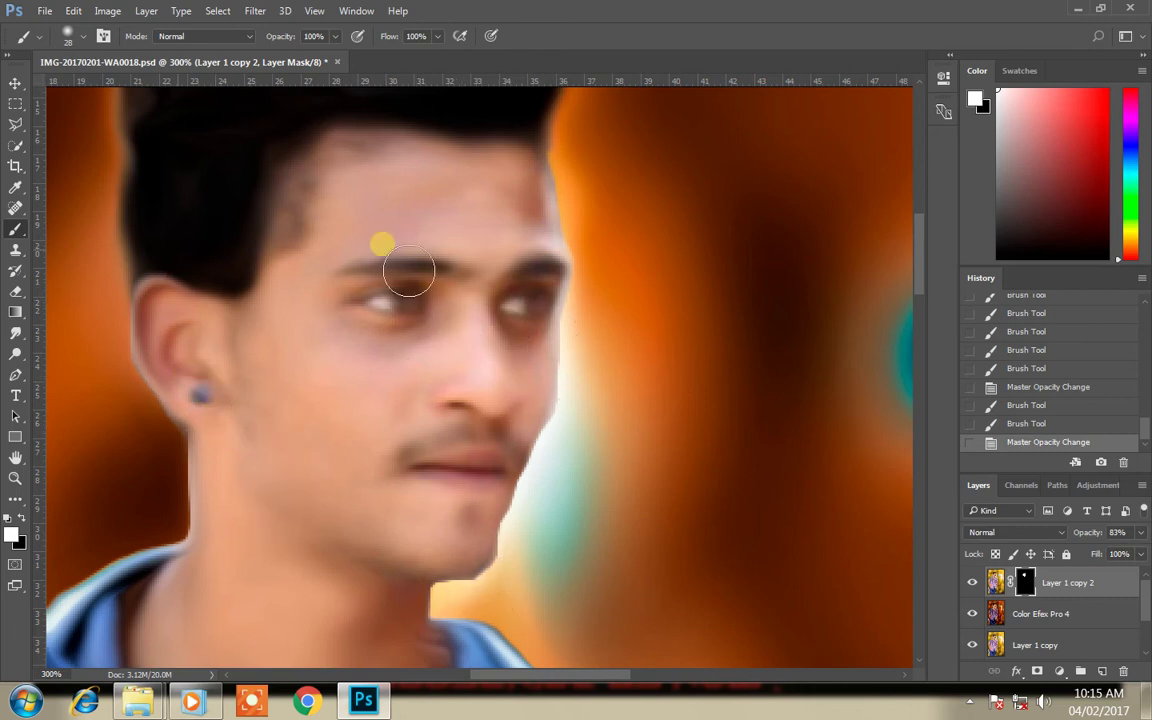
click(470, 372)
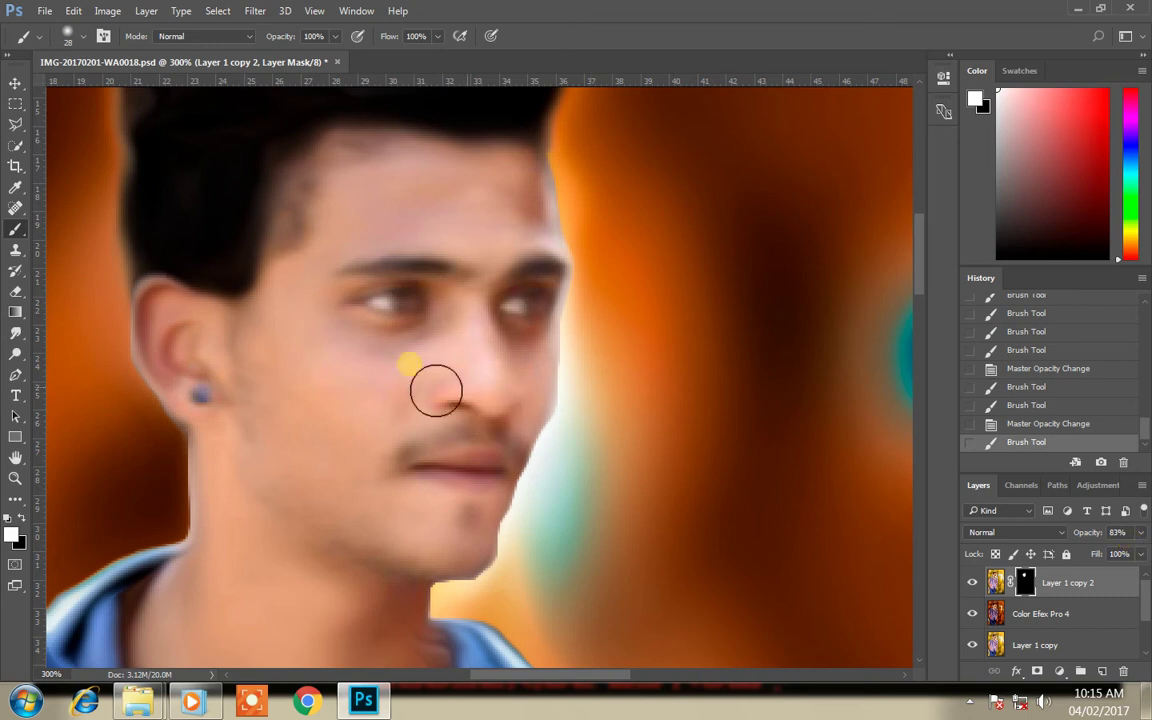
key(z)
alt+click(369, 331)
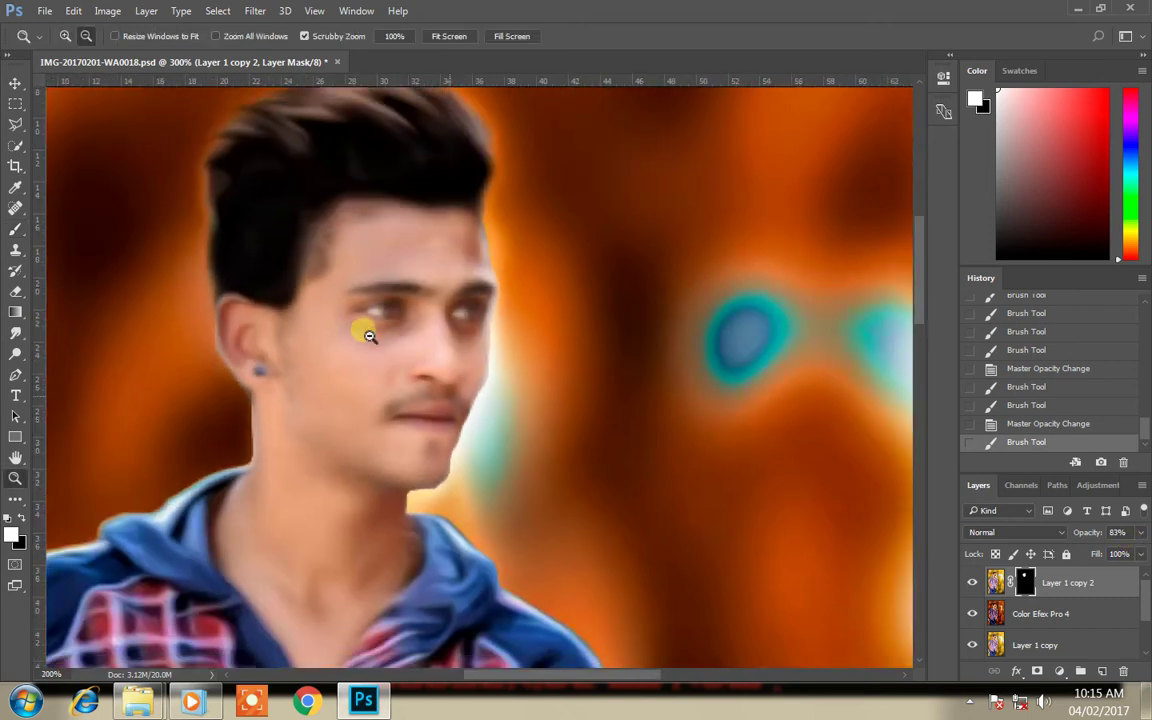
alt+click(394, 435)
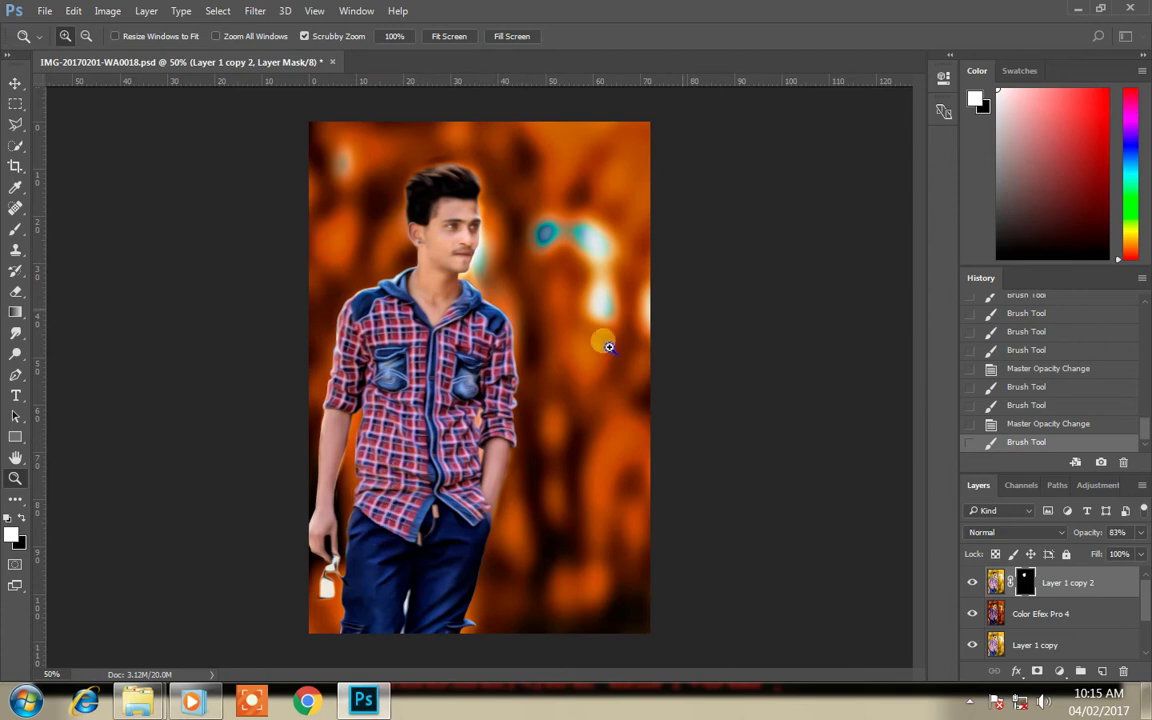
right_click(1059, 578)
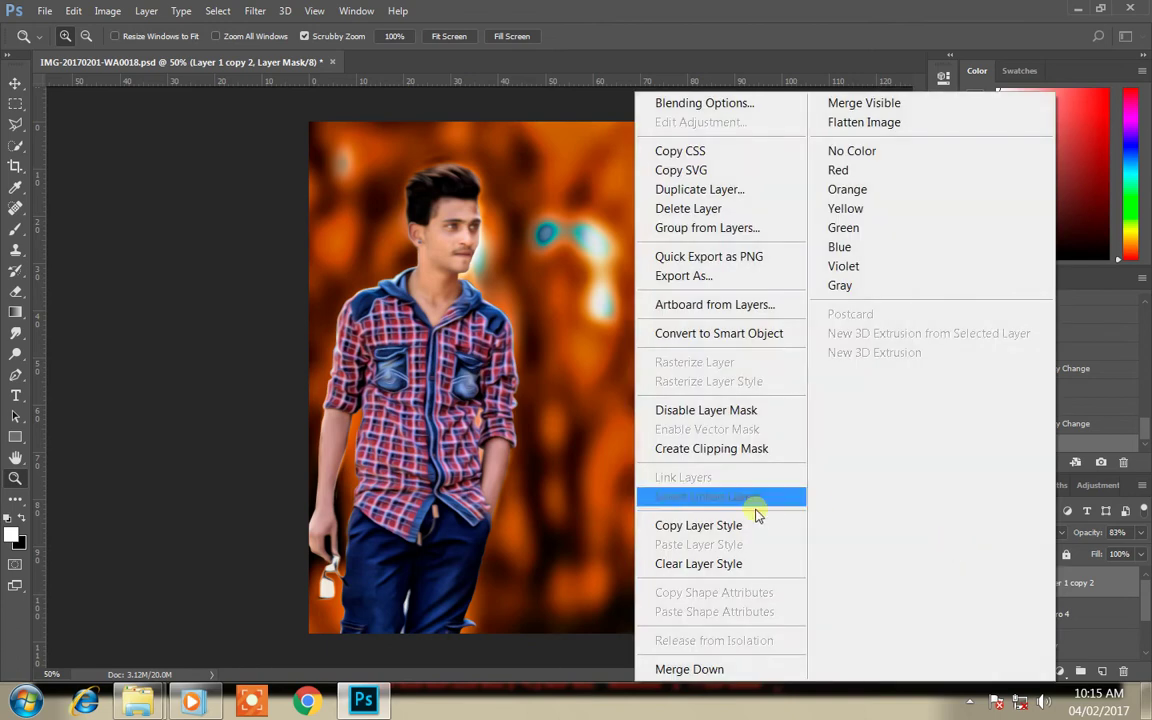
Step: Merge Layer 1 copy 2 down into Color Efex Pro 4, then open and dismiss the Filter menu
click(731, 671)
click(284, 11)
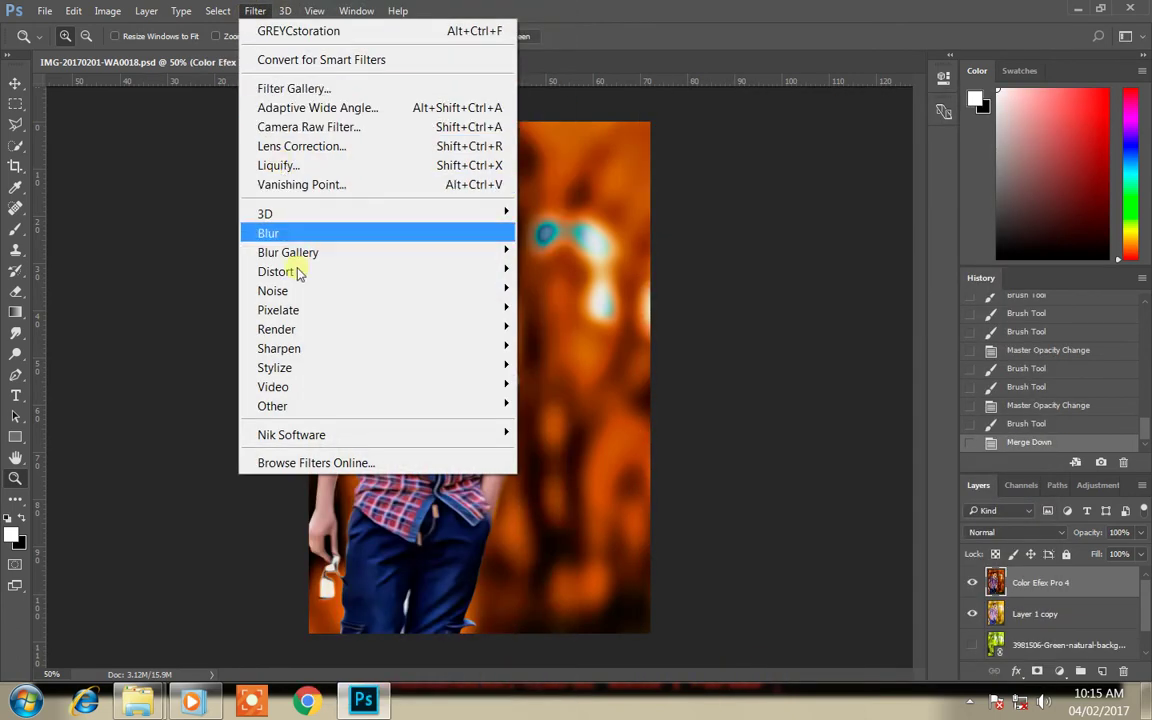
mouse_move(291, 434)
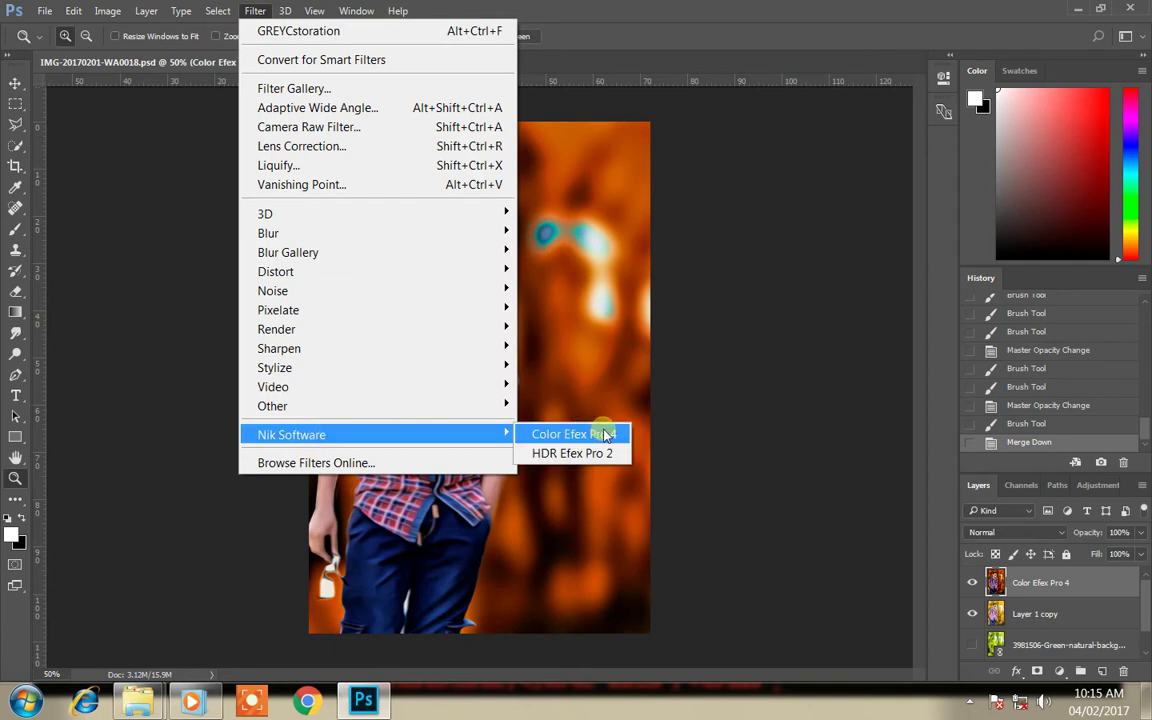
click(606, 435)
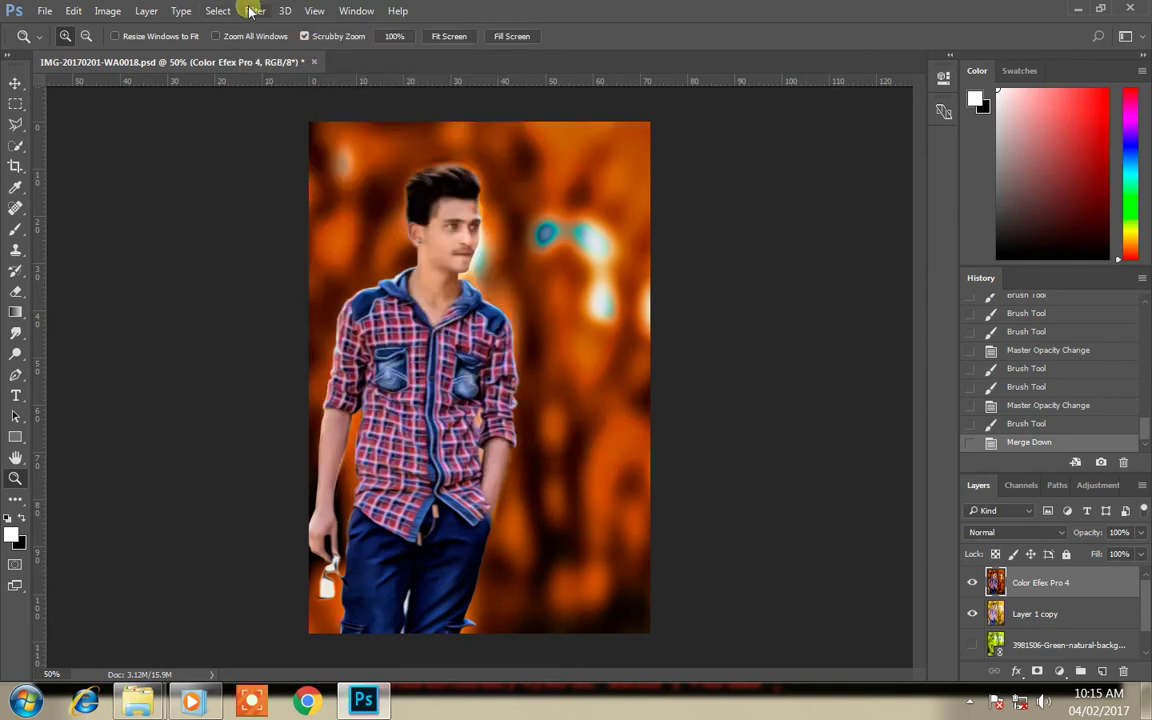
Step: Raise Clarity to +57 with the Camera Raw Filter on the merged Color Efex Pro 4 layer
click(252, 11)
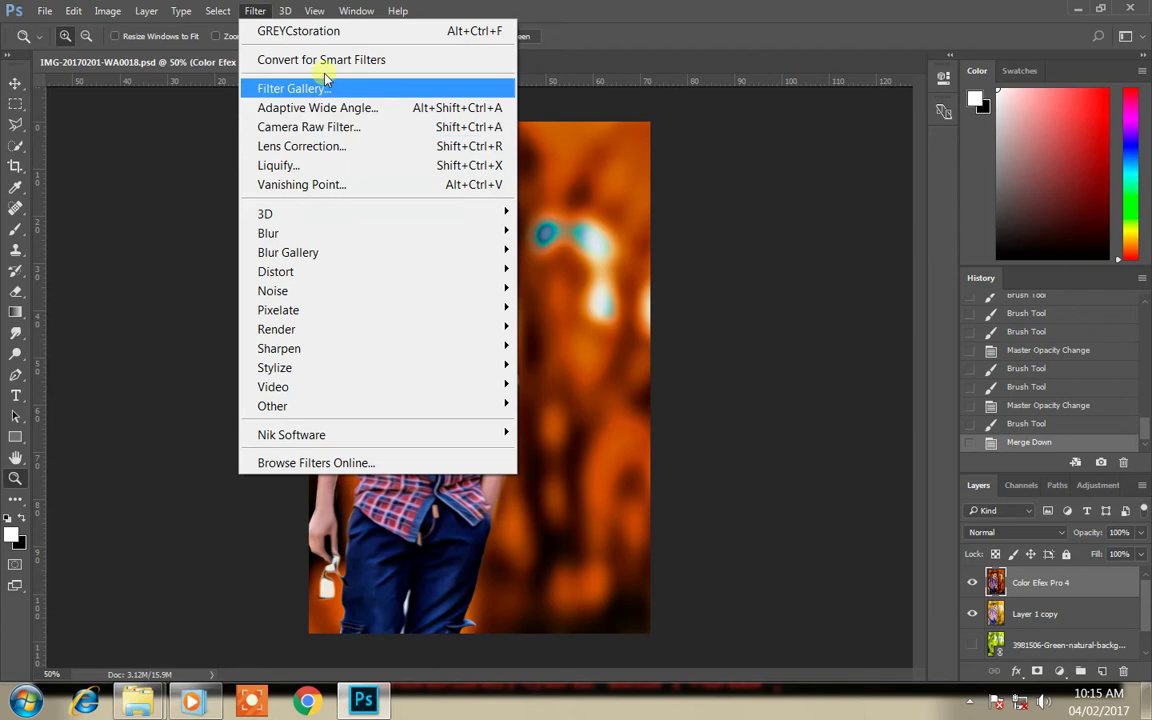
click(320, 127)
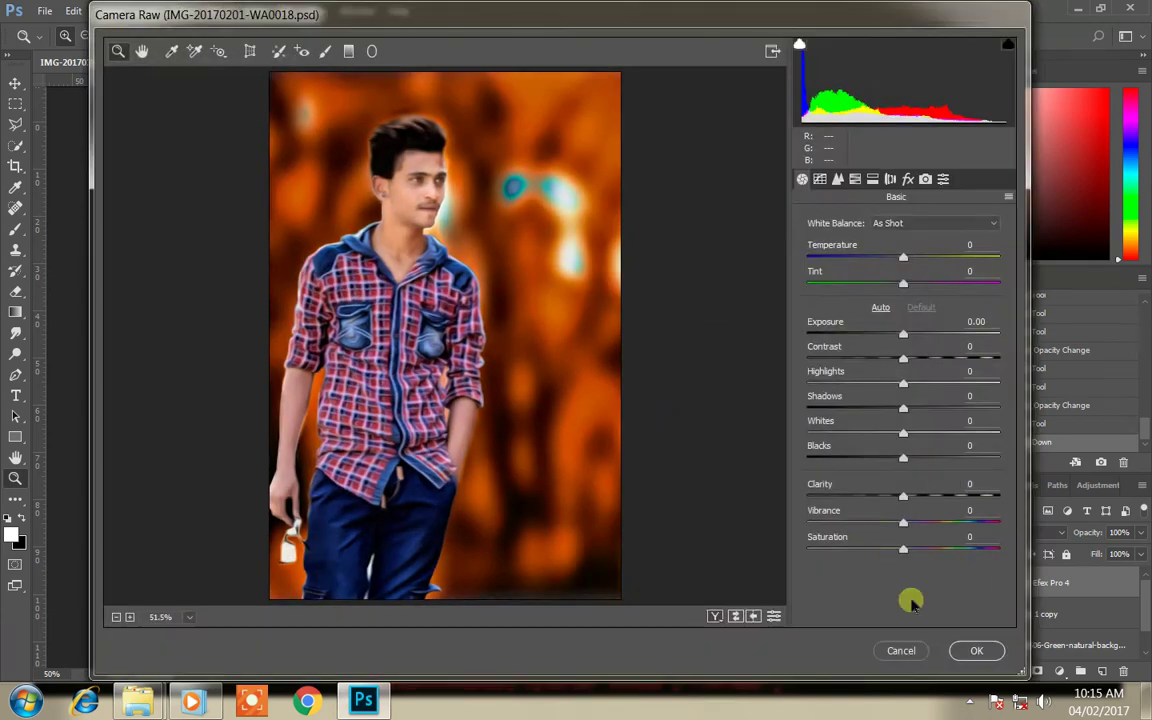
drag(926, 497, 963, 505)
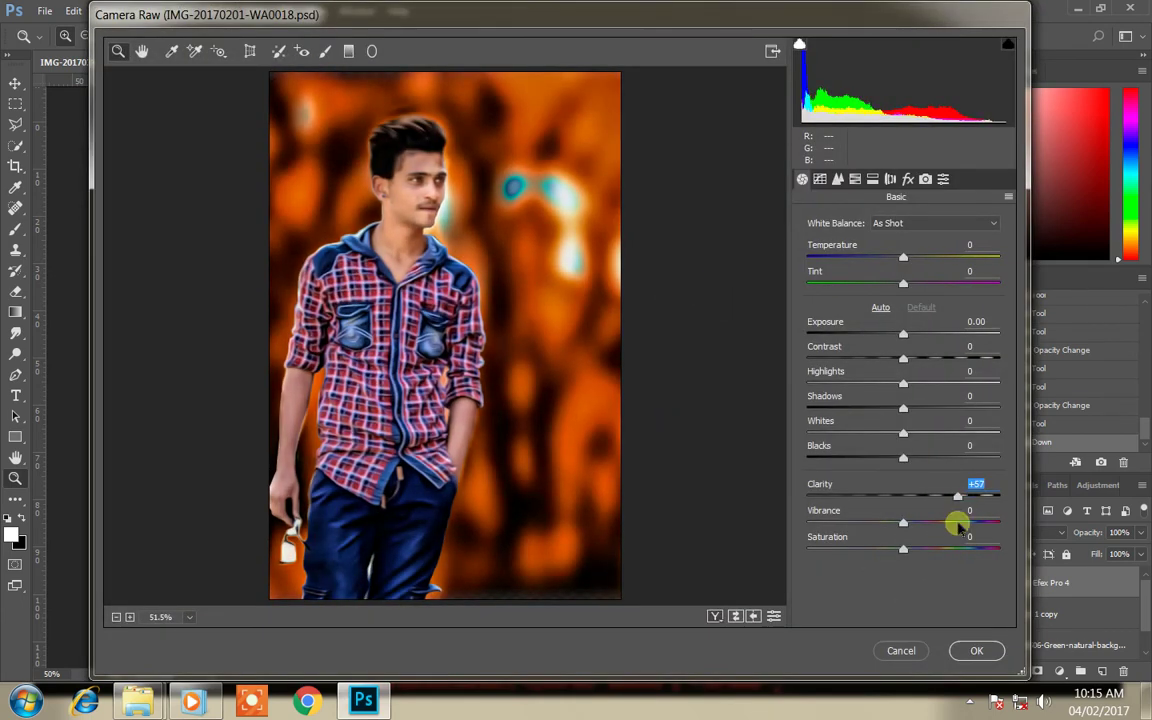
click(977, 651)
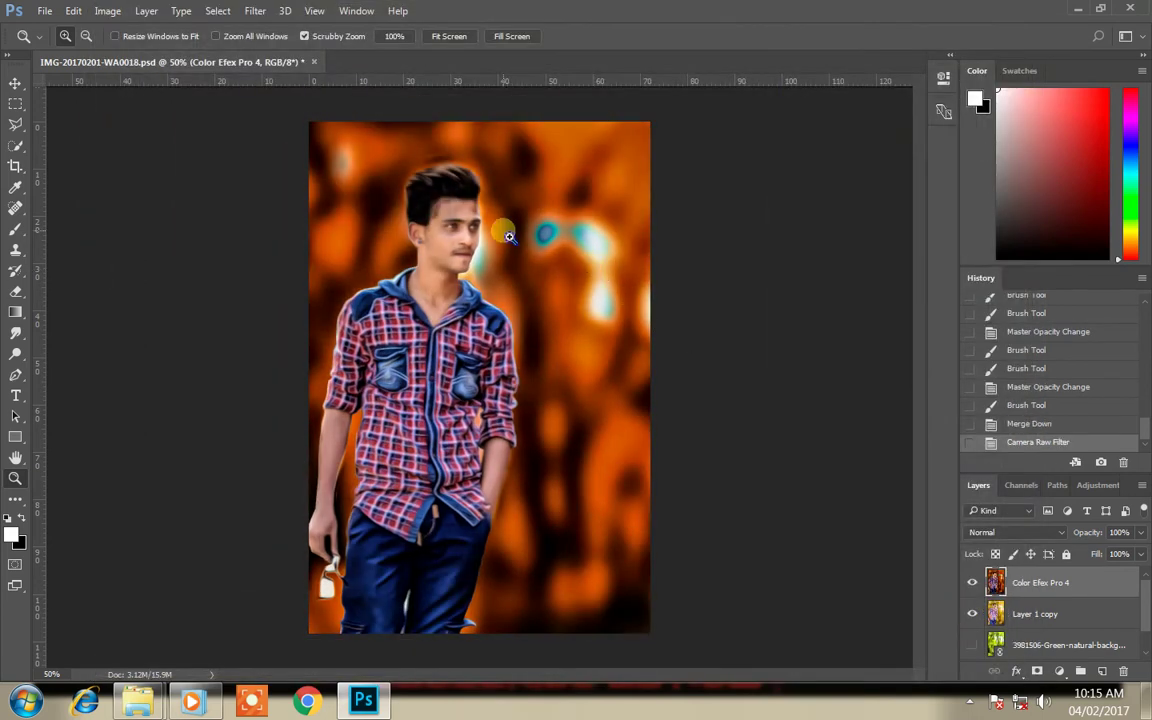
click(252, 11)
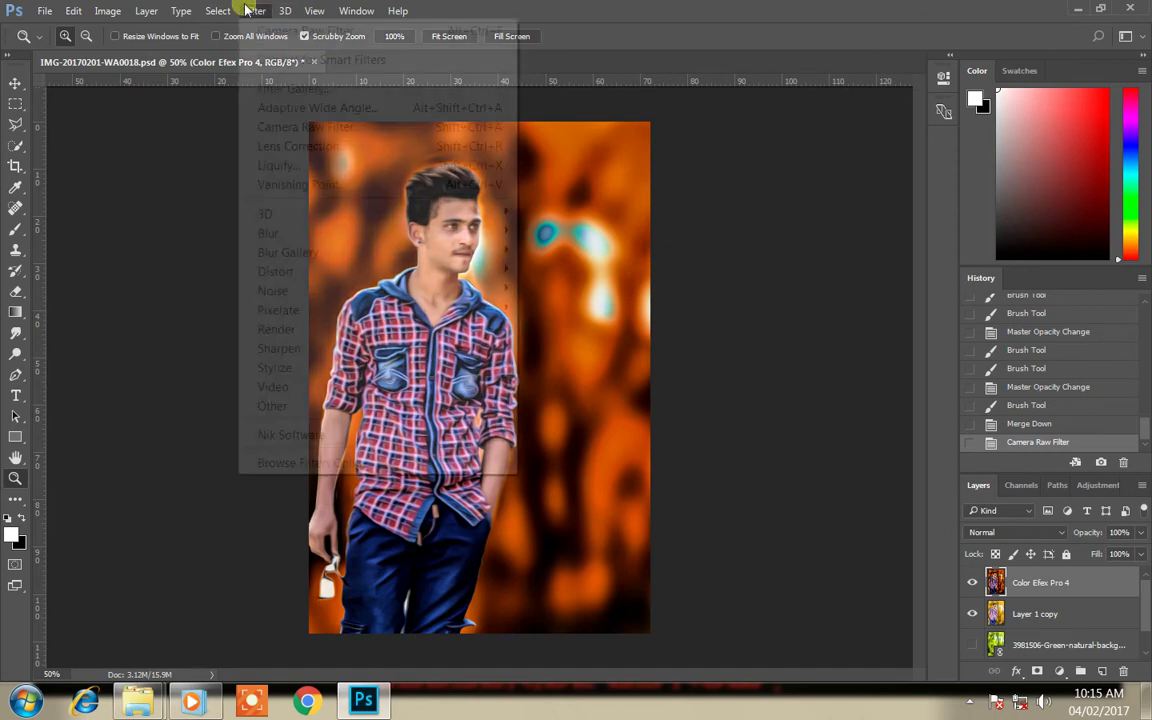
click(728, 407)
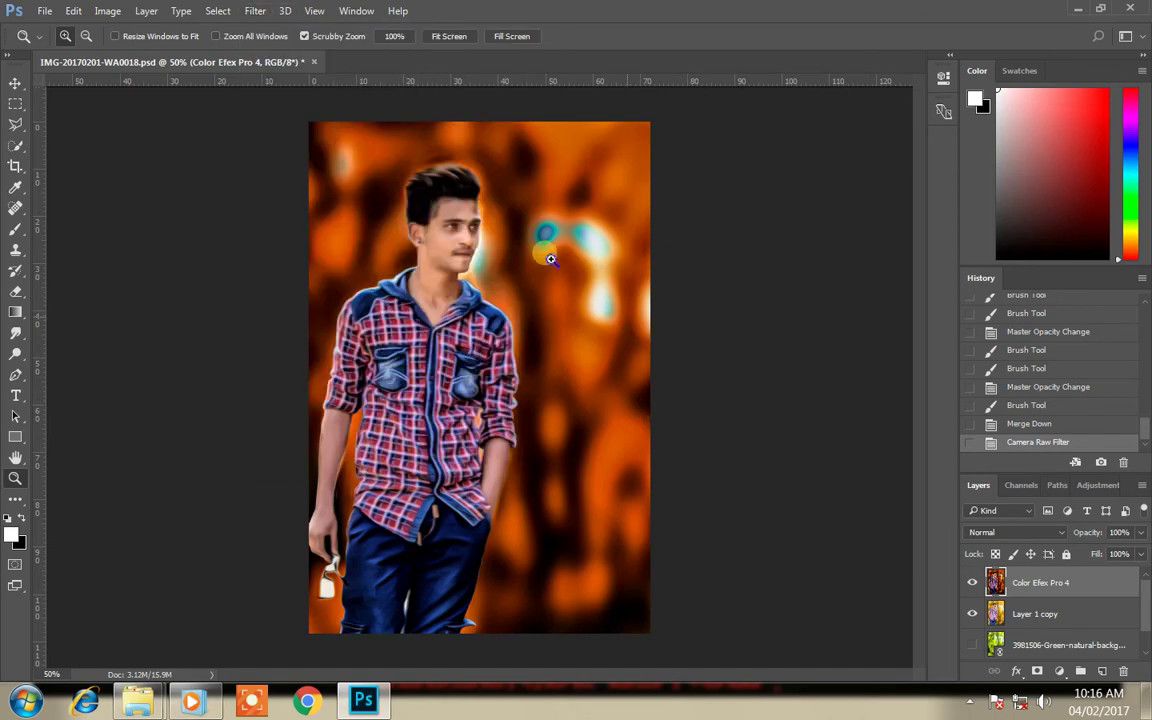
Step: Run Color Efex Pro 4, preview Sunlight, then apply Vignette: Lens at -50%
click(254, 11)
mouse_move(291, 434)
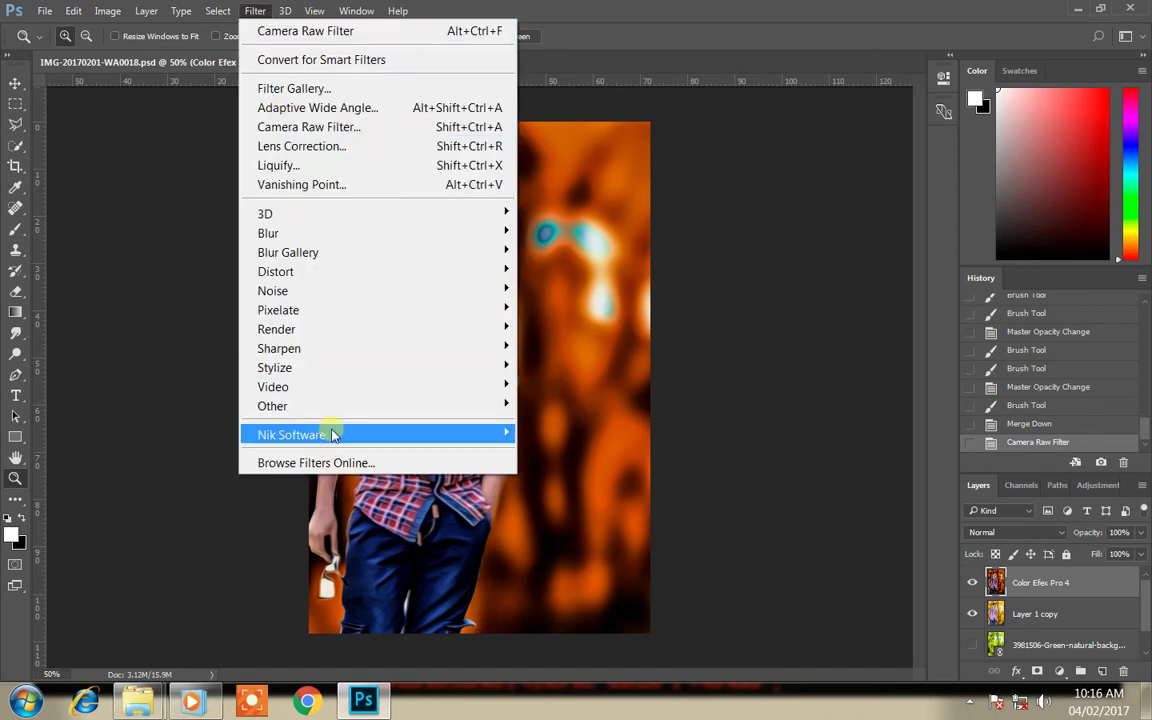
click(590, 434)
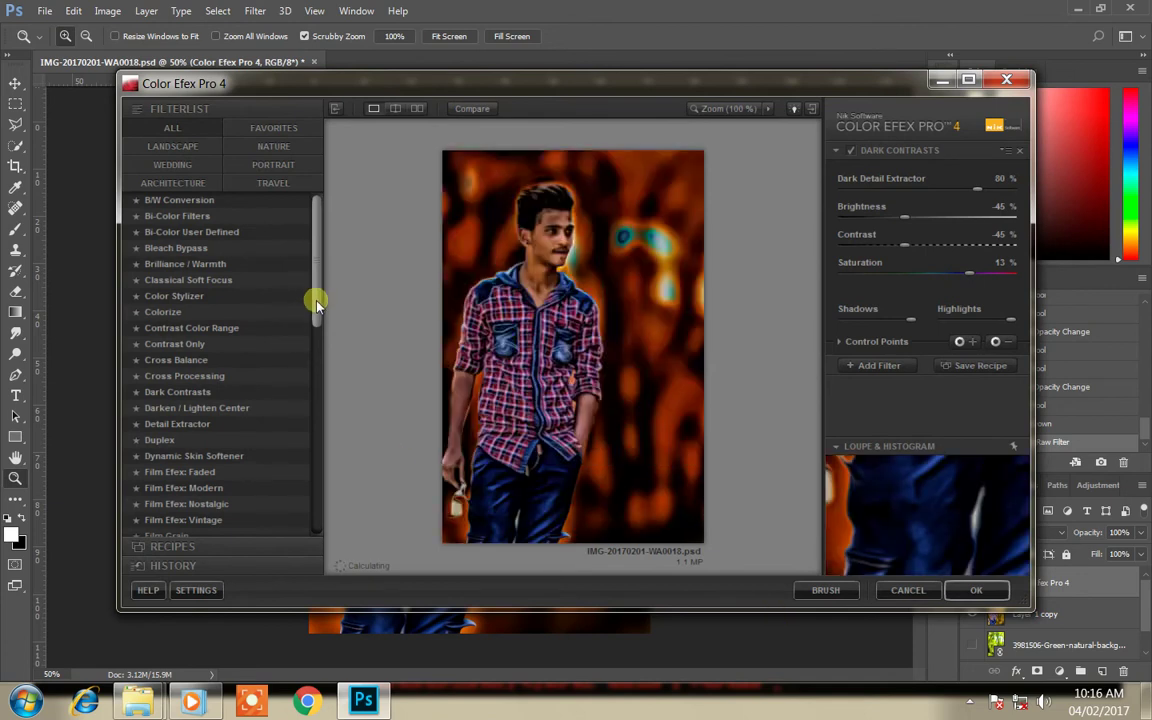
scroll(306, 351, down, 2)
scroll(306, 351, down, 3)
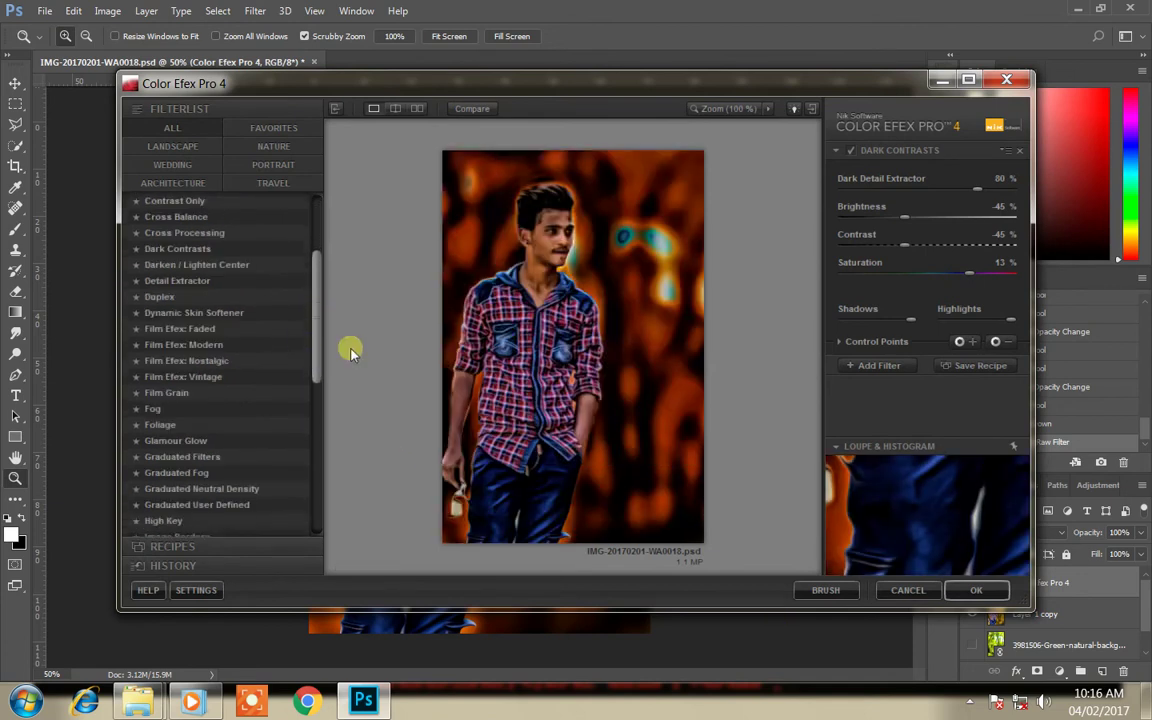
scroll(310, 380, down, 3)
scroll(305, 404, down, 3)
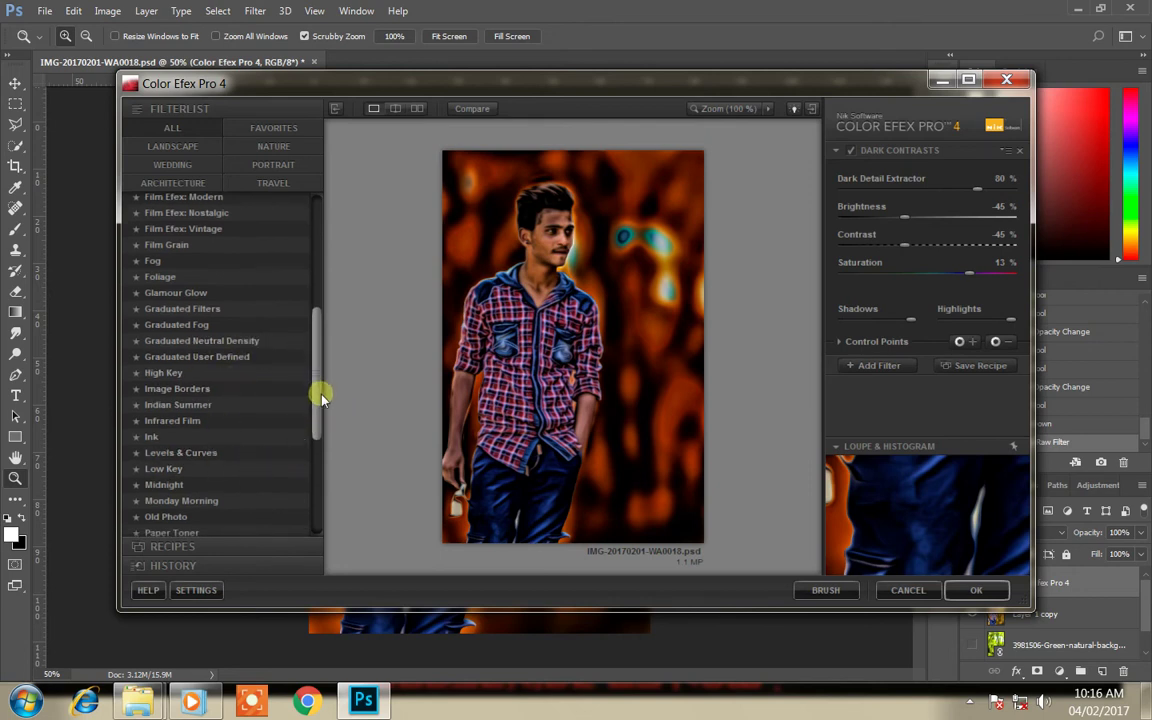
drag(318, 397, 305, 485)
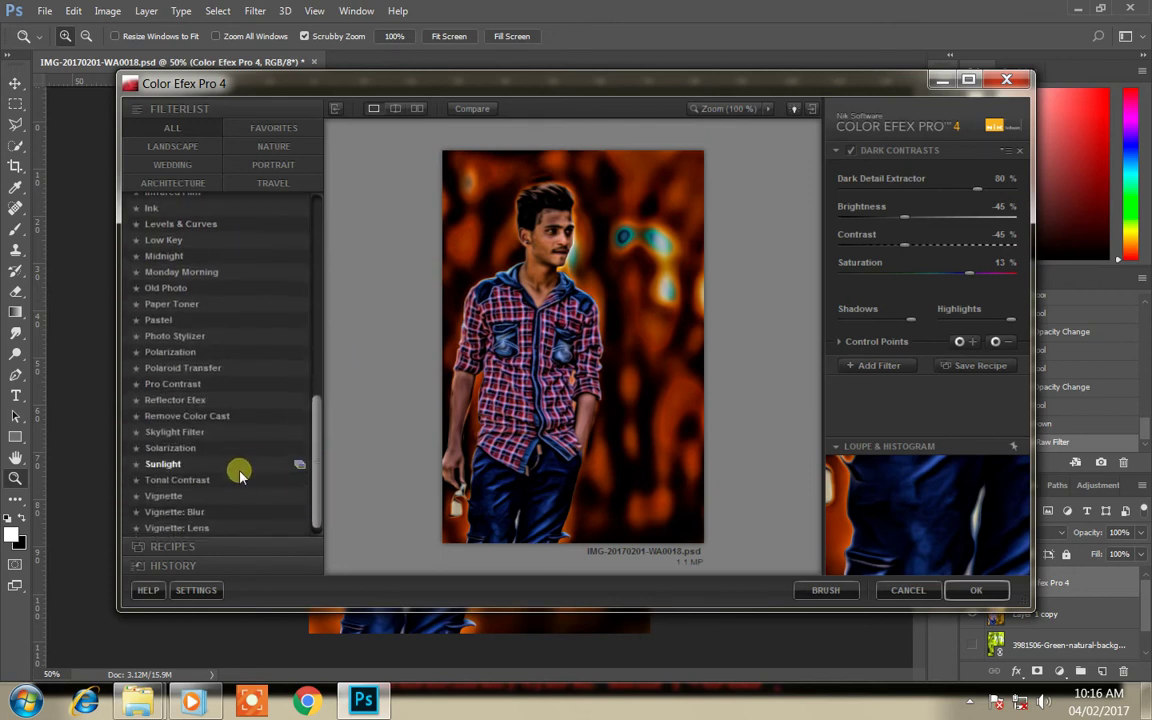
click(239, 470)
scroll(318, 477, down, 1)
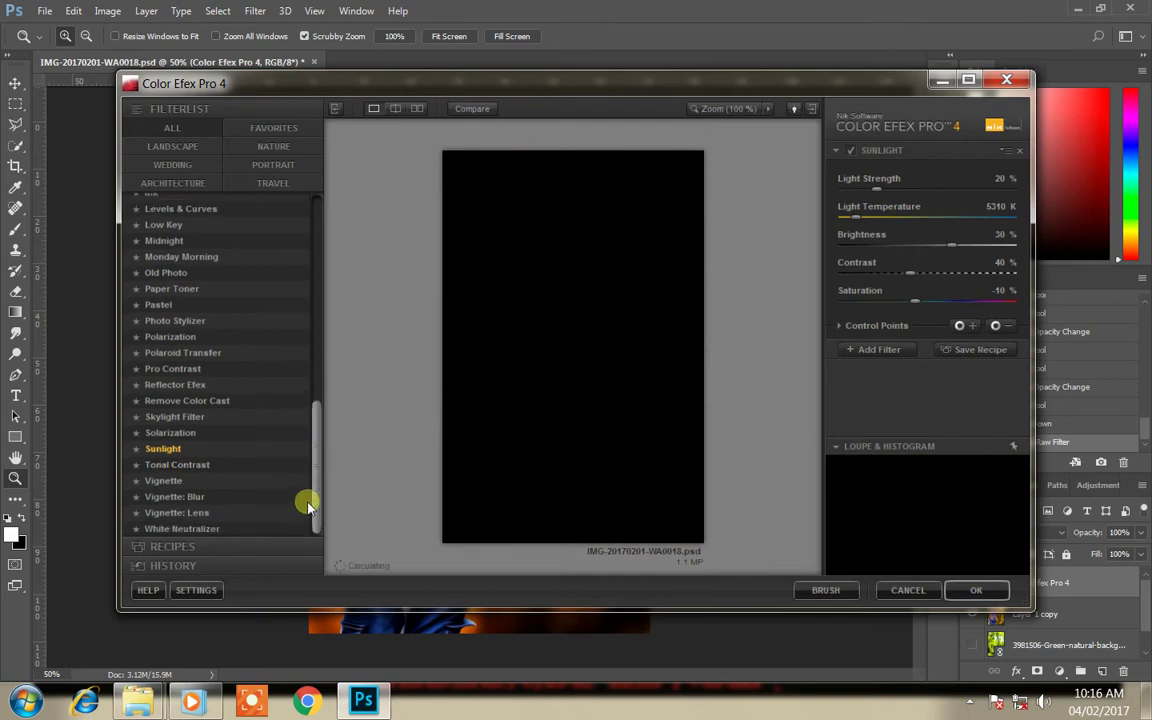
click(229, 512)
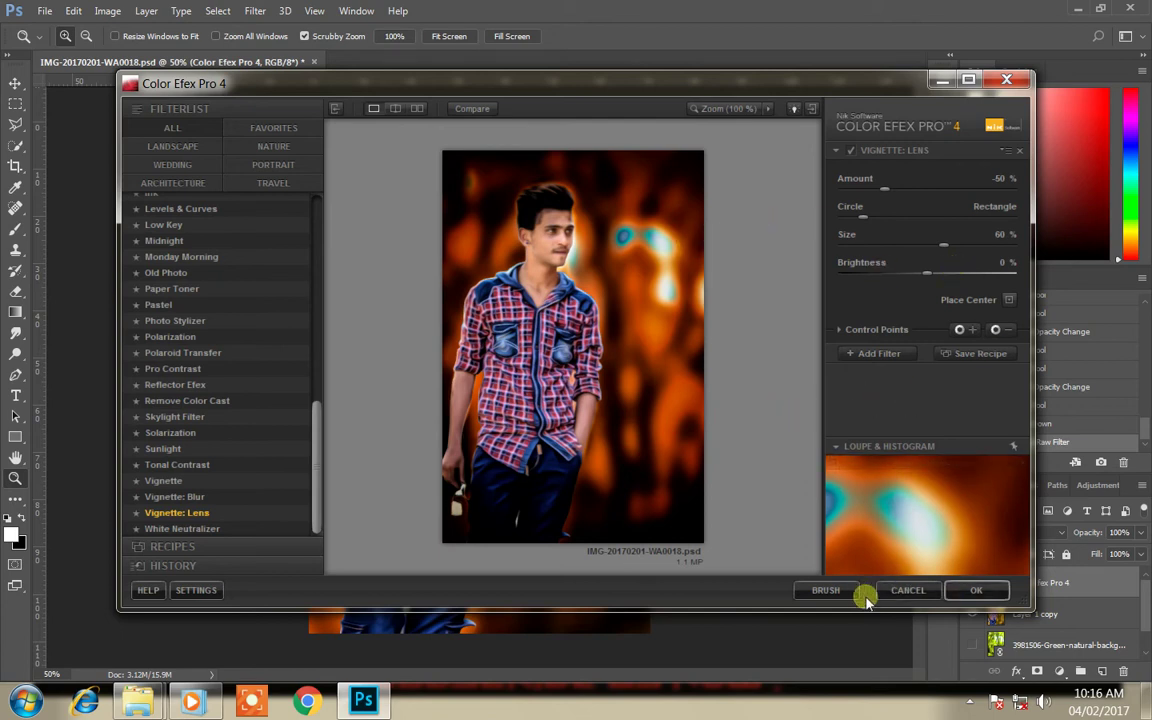
click(977, 591)
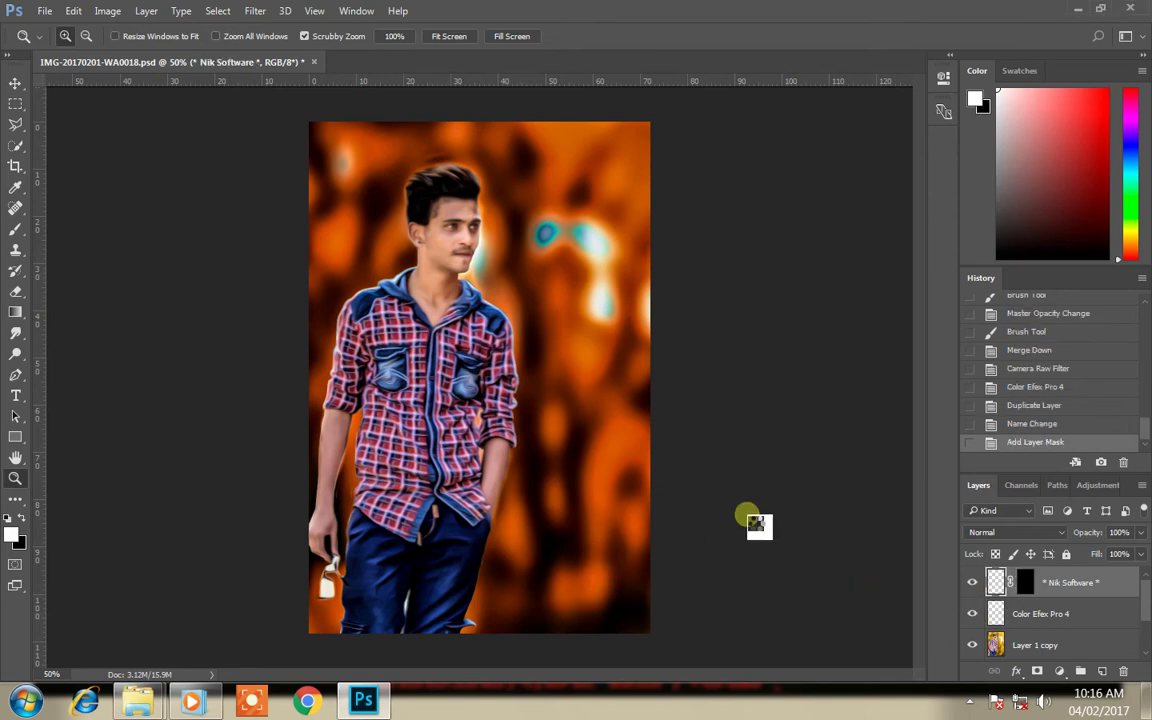
Step: Apply the vignette layer, then dodge the under-eye cheek, nose and chin brighter
drag(705, 572, 502, 540)
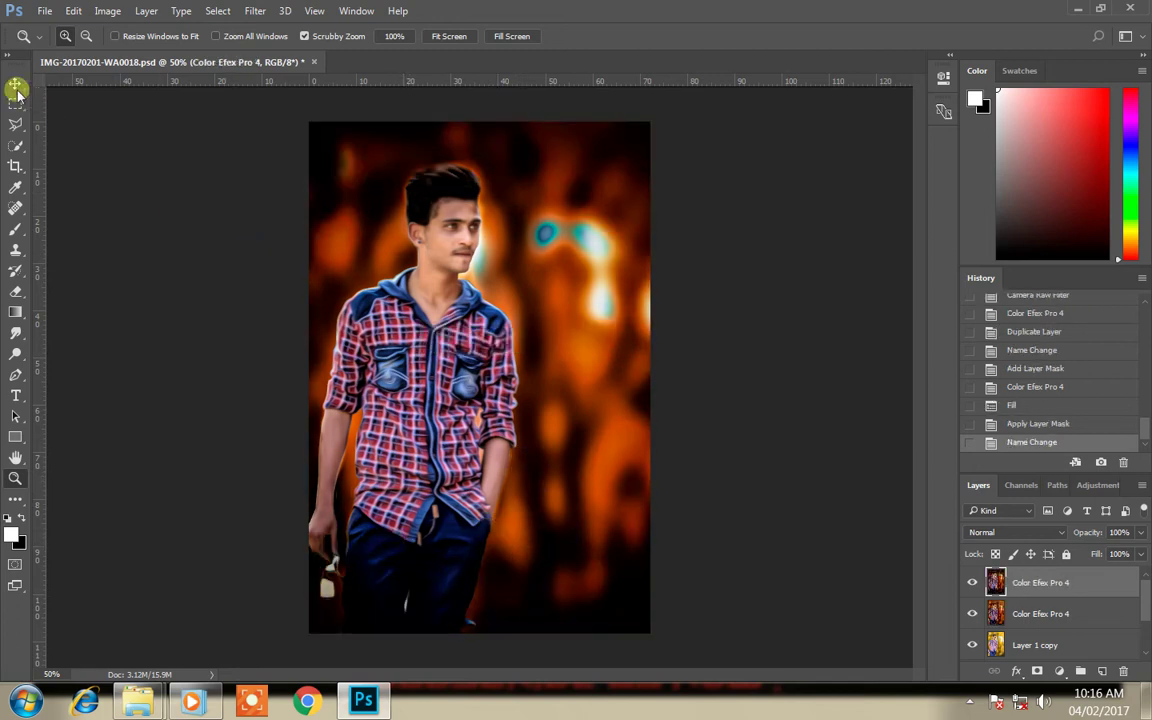
click(17, 352)
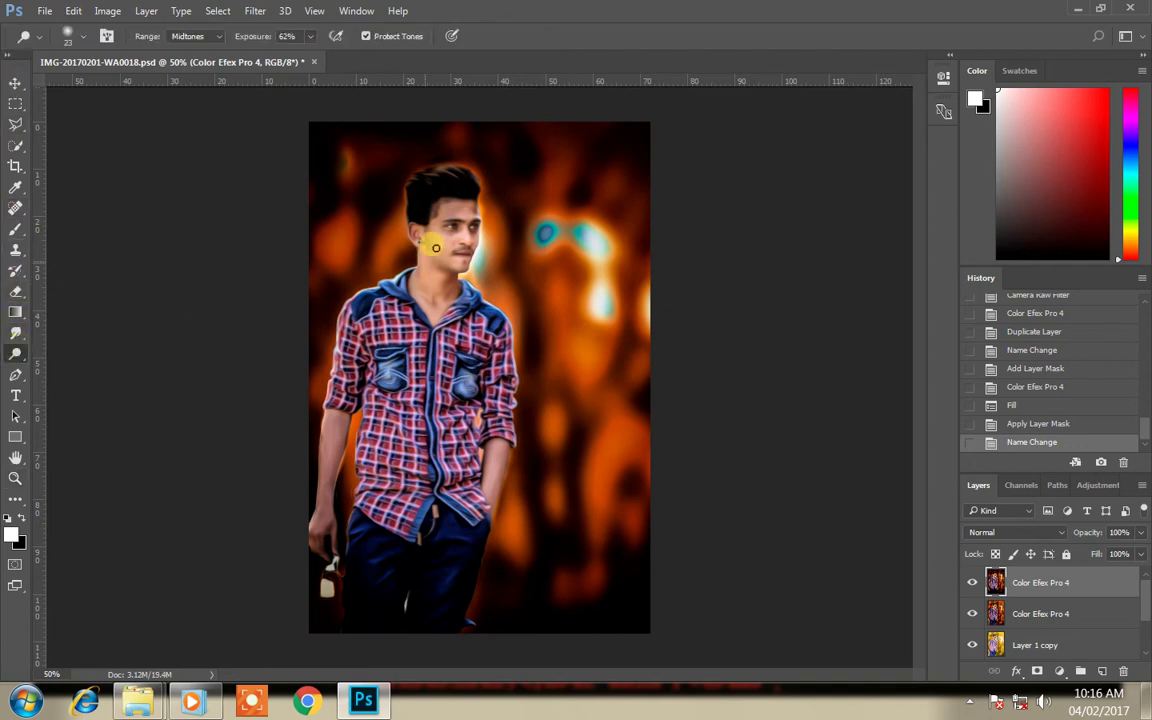
key(z)
mouse_move(456, 230)
mouse_down()
mouse_move(460, 216)
mouse_move(373, 226)
mouse_move(363, 252)
mouse_move(391, 170)
mouse_move(432, 165)
mouse_move(594, 212)
mouse_move(579, 203)
mouse_move(594, 188)
mouse_up()
click(460, 216)
key(o)
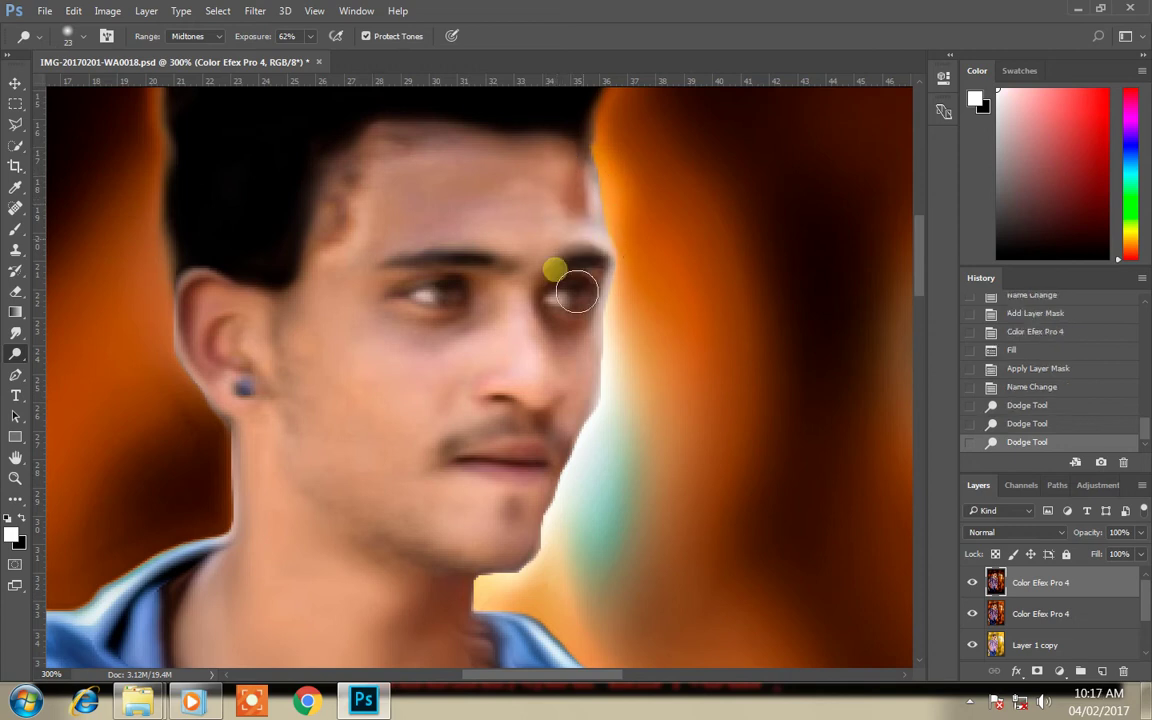
mouse_move(442, 244)
mouse_down()
mouse_move(365, 345)
mouse_move(324, 329)
mouse_move(440, 386)
mouse_up()
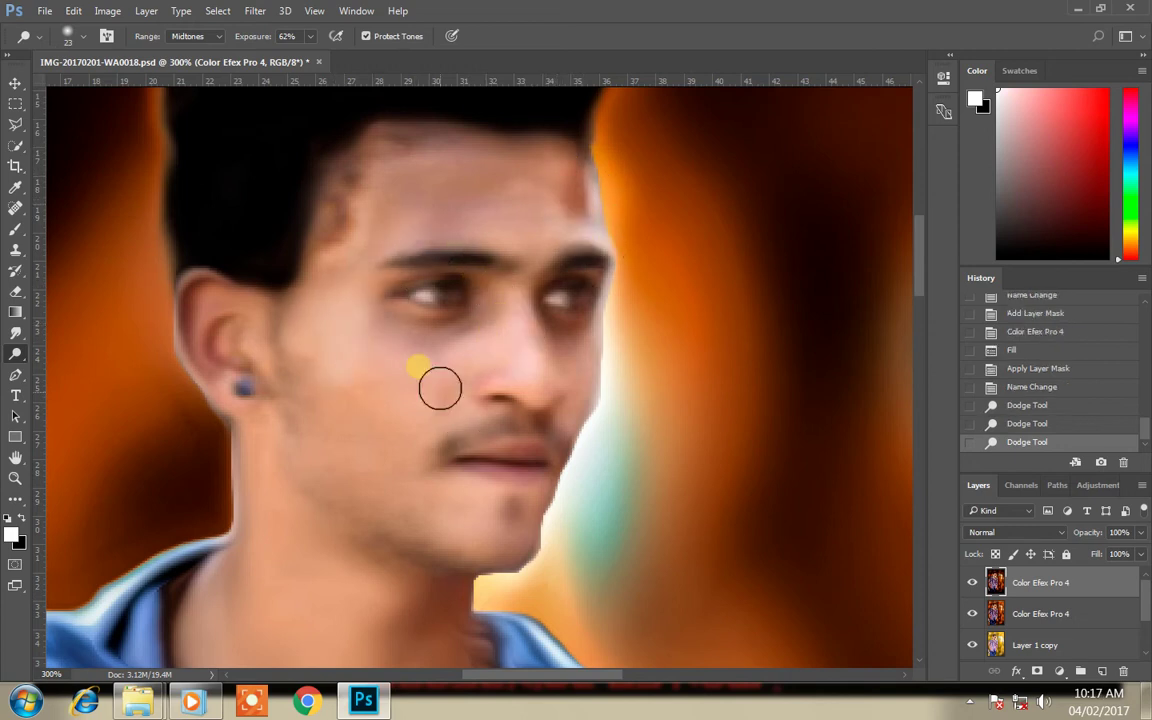
mouse_move(540, 350)
mouse_down()
mouse_move(501, 360)
mouse_move(566, 360)
mouse_move(566, 342)
mouse_move(622, 418)
mouse_move(584, 442)
mouse_up()
mouse_move(555, 599)
mouse_down()
mouse_move(540, 527)
mouse_move(533, 585)
mouse_move(440, 589)
mouse_move(609, 442)
mouse_move(319, 555)
mouse_move(414, 549)
mouse_move(427, 576)
mouse_move(352, 517)
mouse_move(265, 385)
mouse_up()
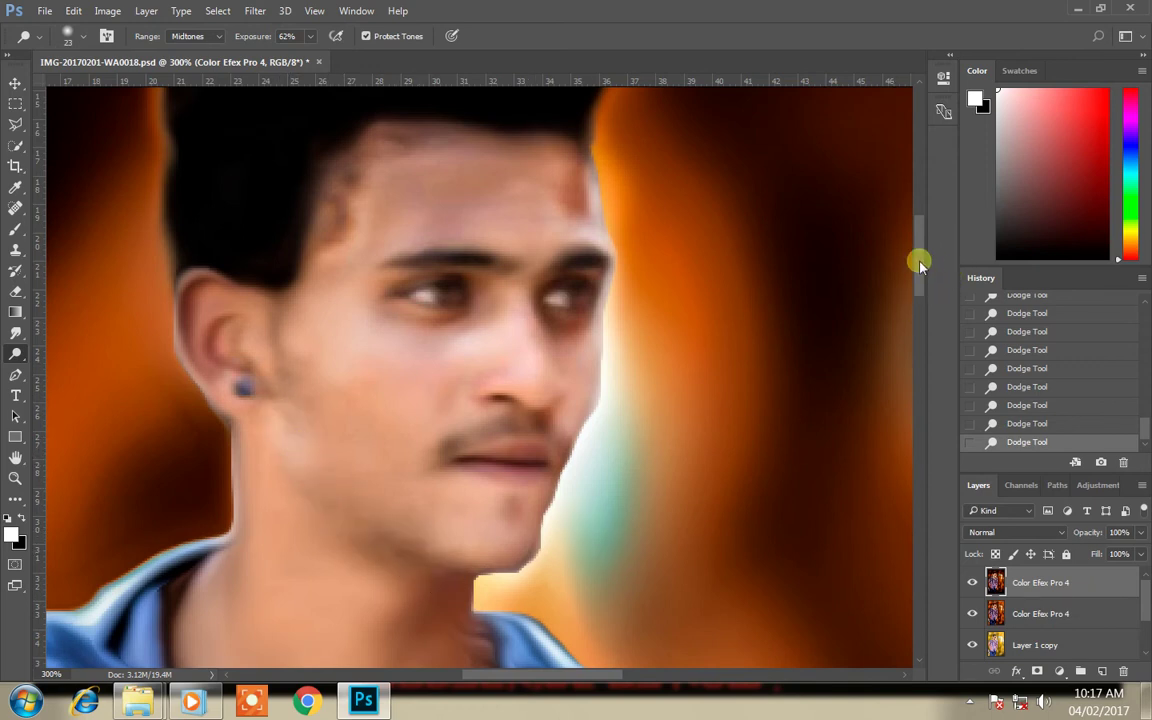
Step: Adjust the dodge brush and brighten the forehead skin along the hairline
mouse_move(499, 234)
mouse_down()
mouse_move(447, 229)
mouse_move(468, 229)
mouse_move(476, 208)
mouse_move(447, 203)
mouse_move(590, 227)
mouse_move(586, 195)
mouse_move(404, 191)
mouse_move(352, 249)
mouse_move(364, 202)
mouse_move(399, 167)
mouse_move(432, 162)
mouse_up()
right_click(378, 211)
click(358, 236)
mouse_move(451, 160)
mouse_down()
mouse_move(558, 175)
mouse_move(524, 170)
mouse_up()
mouse_move(436, 152)
mouse_down()
mouse_move(371, 186)
mouse_move(342, 259)
mouse_up()
key(z)
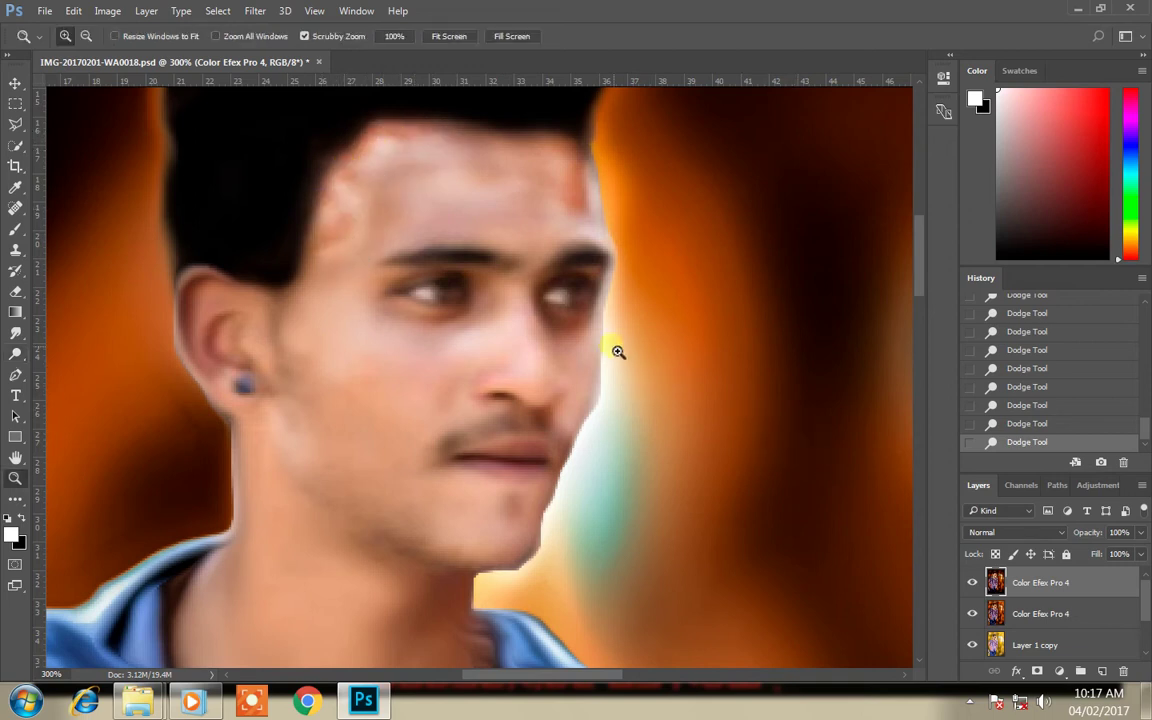
alt+click(516, 307)
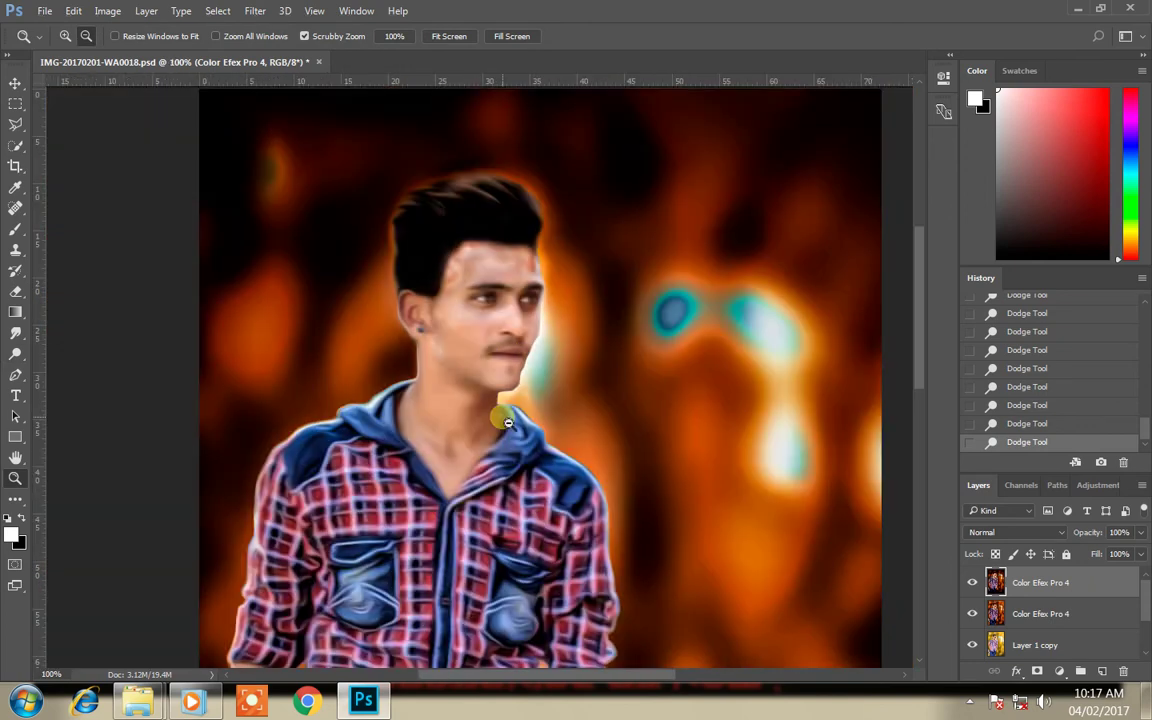
Step: Step back several dodge strokes in History, then zoom in on the forehead and hairline
click(1040, 350)
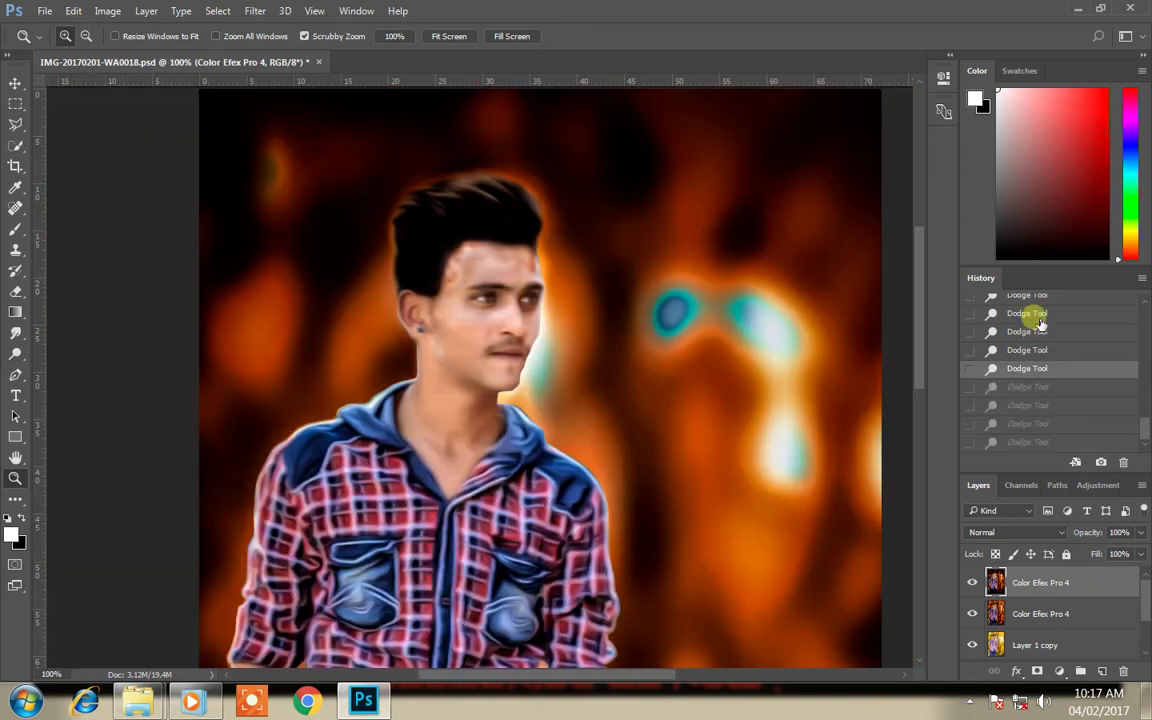
drag(1145, 410, 1143, 400)
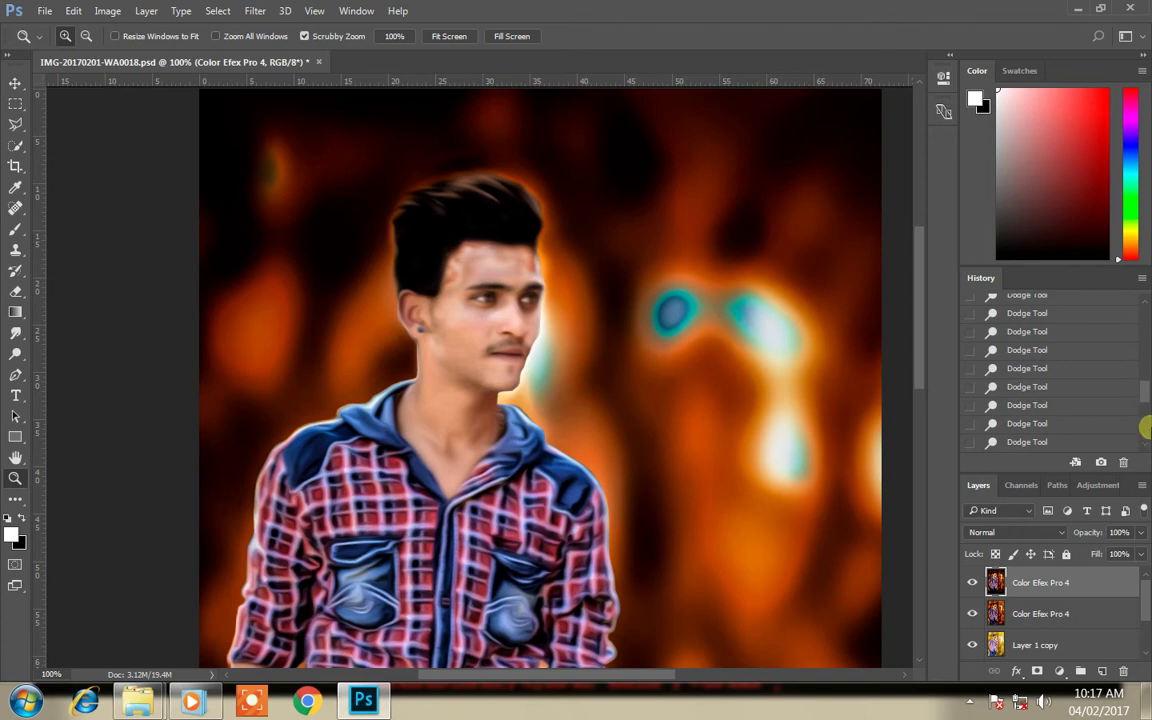
click(1060, 356)
click(990, 315)
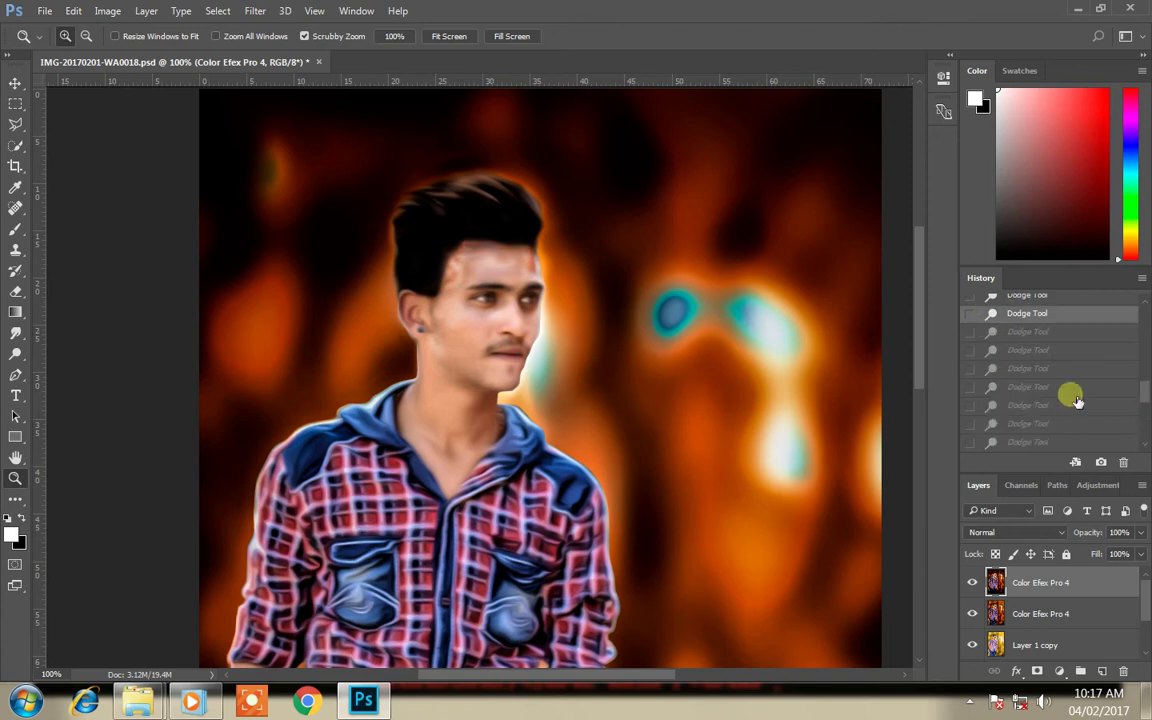
click(1146, 371)
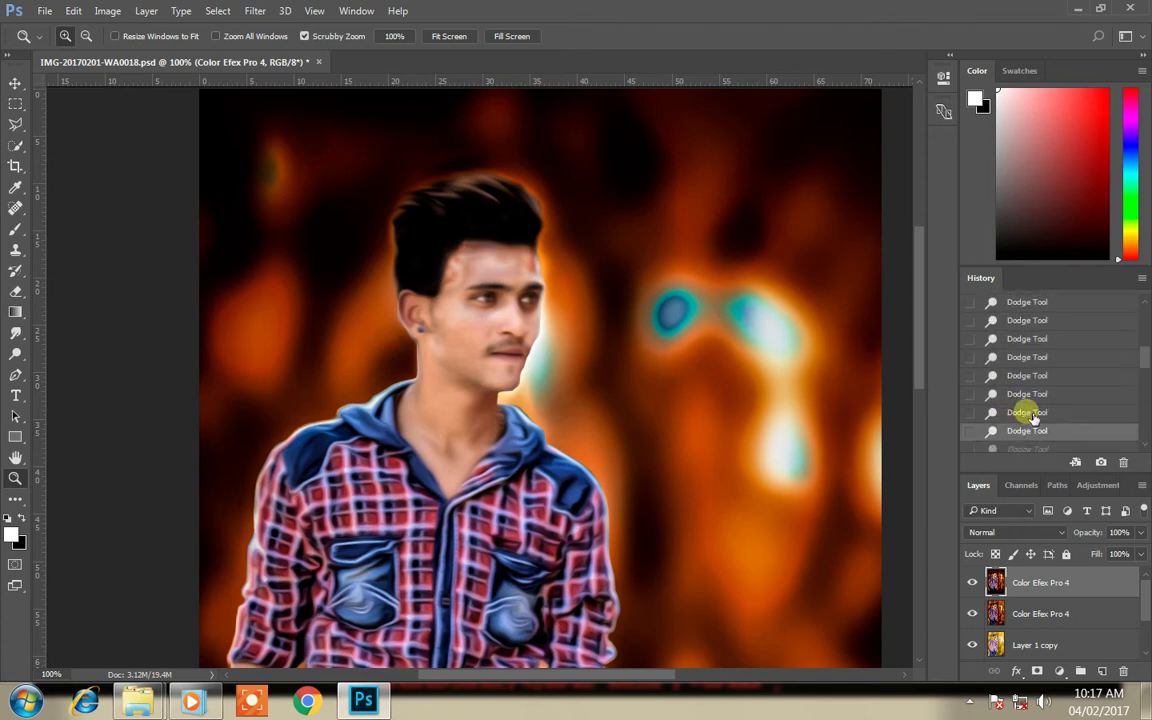
click(1053, 345)
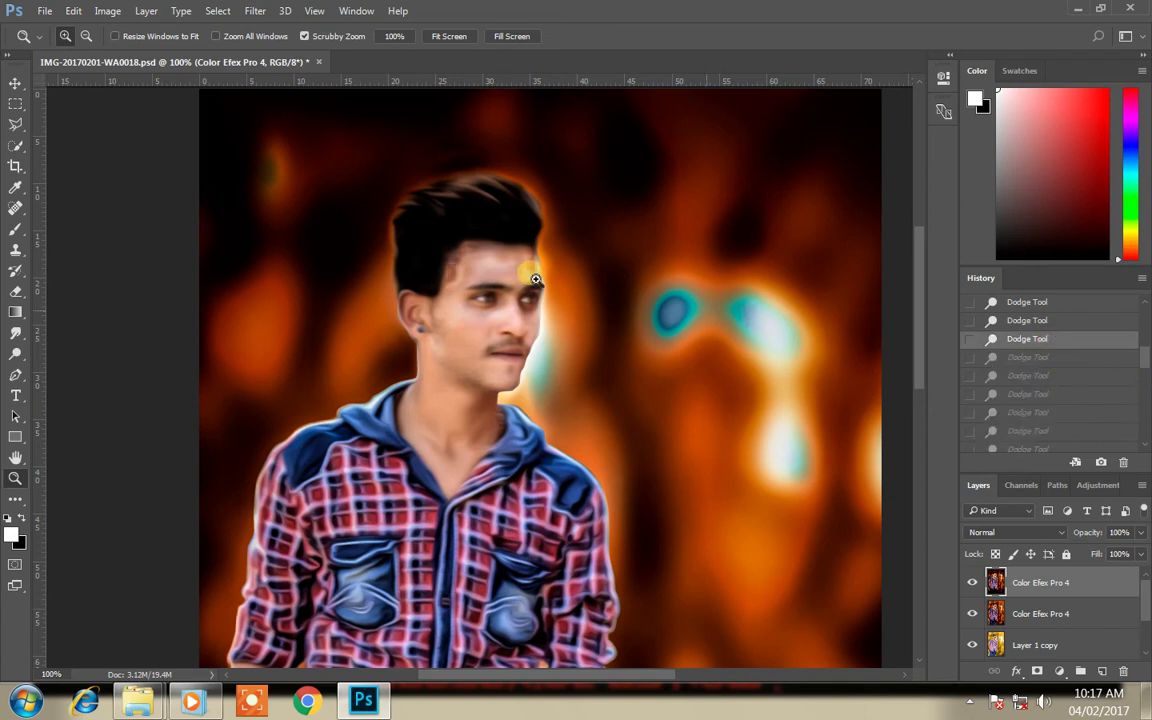
click(469, 247)
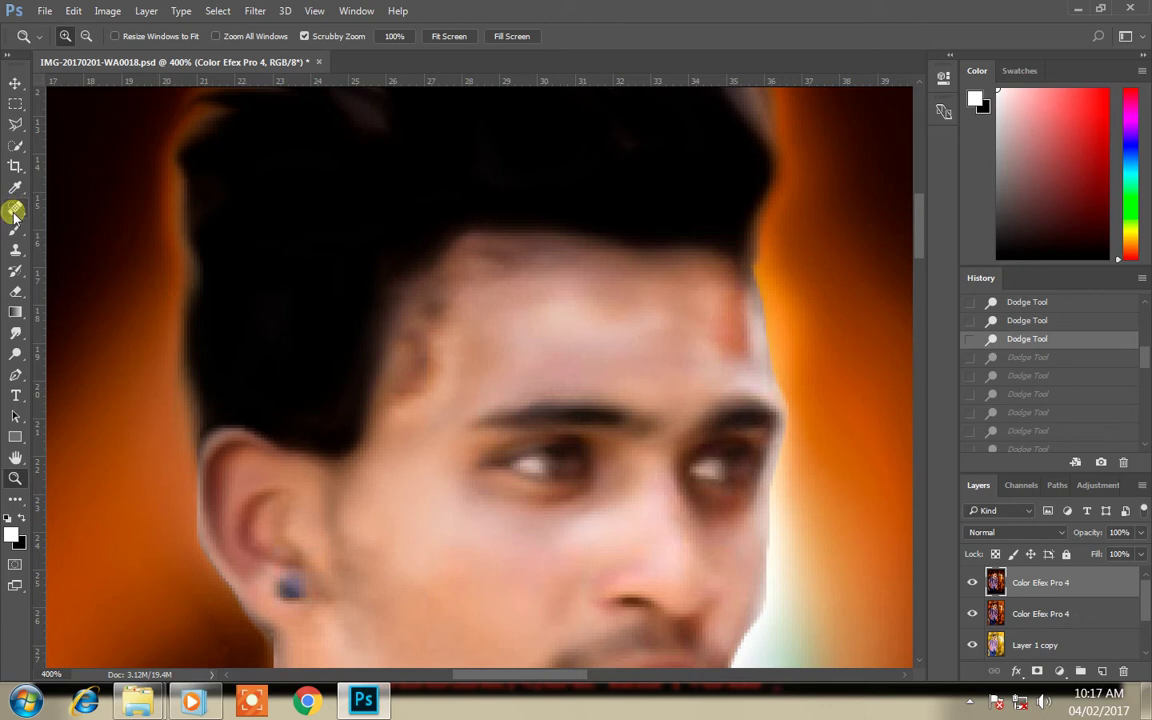
Step: Clone skin with the Clone Stamp over the hairline patch, forehead patch and left temple
click(16, 251)
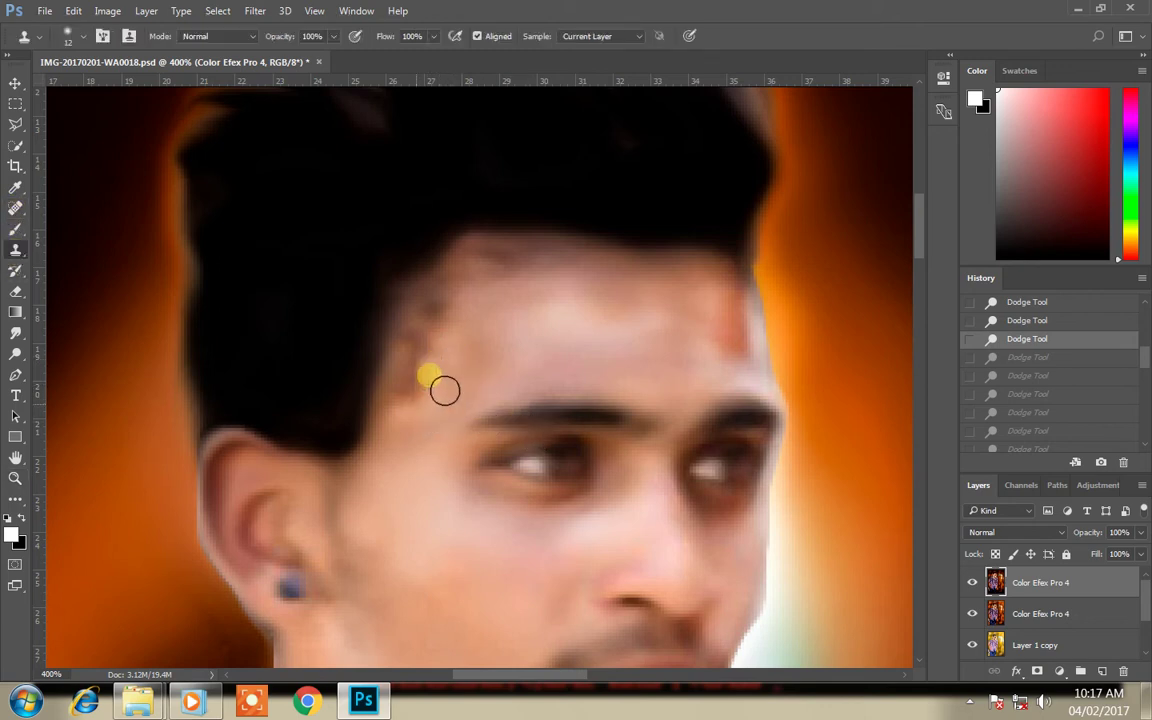
drag(445, 389, 511, 374)
mouse_move(465, 337)
mouse_down()
mouse_move(444, 318)
mouse_move(460, 329)
mouse_up()
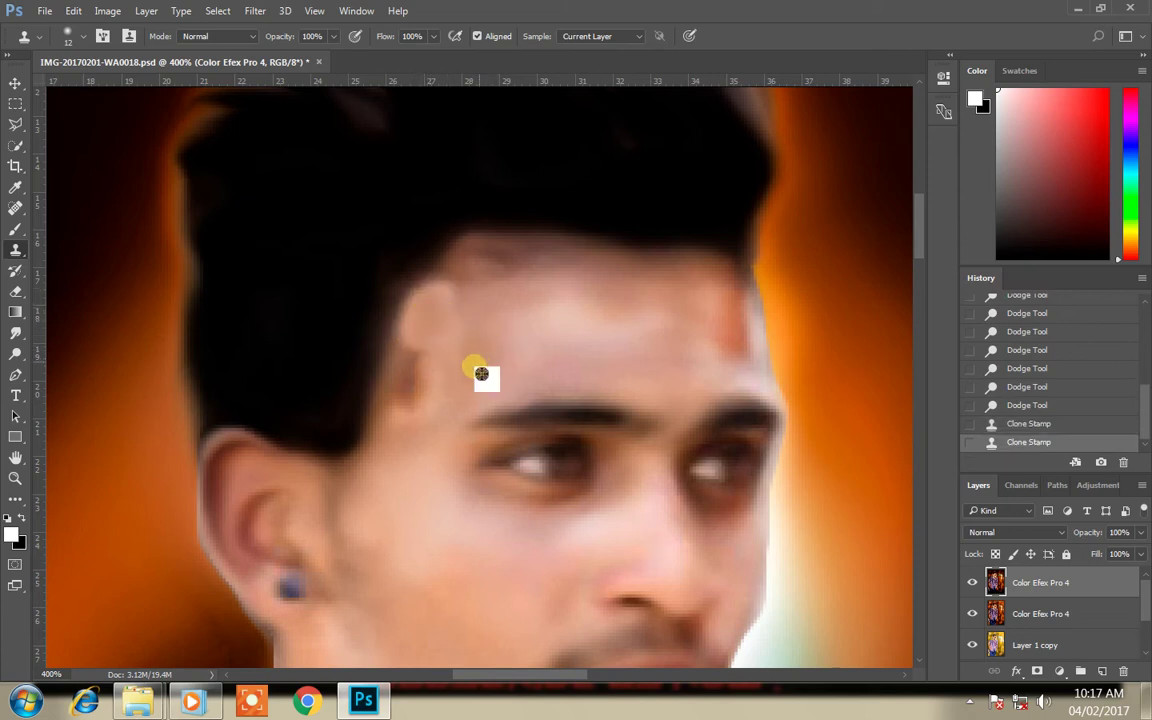
mouse_move(437, 405)
mouse_down()
mouse_move(481, 375)
mouse_move(438, 378)
mouse_move(414, 409)
mouse_move(571, 314)
mouse_up()
Step: Sample clean forehead skin and clone it along the left forehead hairline
alt+click(487, 331)
mouse_move(484, 297)
mouse_down()
mouse_move(477, 282)
mouse_move(515, 269)
mouse_move(681, 283)
mouse_move(586, 270)
mouse_move(612, 280)
mouse_move(594, 265)
mouse_move(569, 275)
mouse_move(728, 298)
mouse_up()
alt+click(641, 304)
alt+click(645, 291)
mouse_move(641, 283)
mouse_down()
mouse_move(694, 293)
mouse_move(676, 275)
mouse_move(741, 298)
mouse_move(704, 285)
mouse_move(729, 285)
mouse_up()
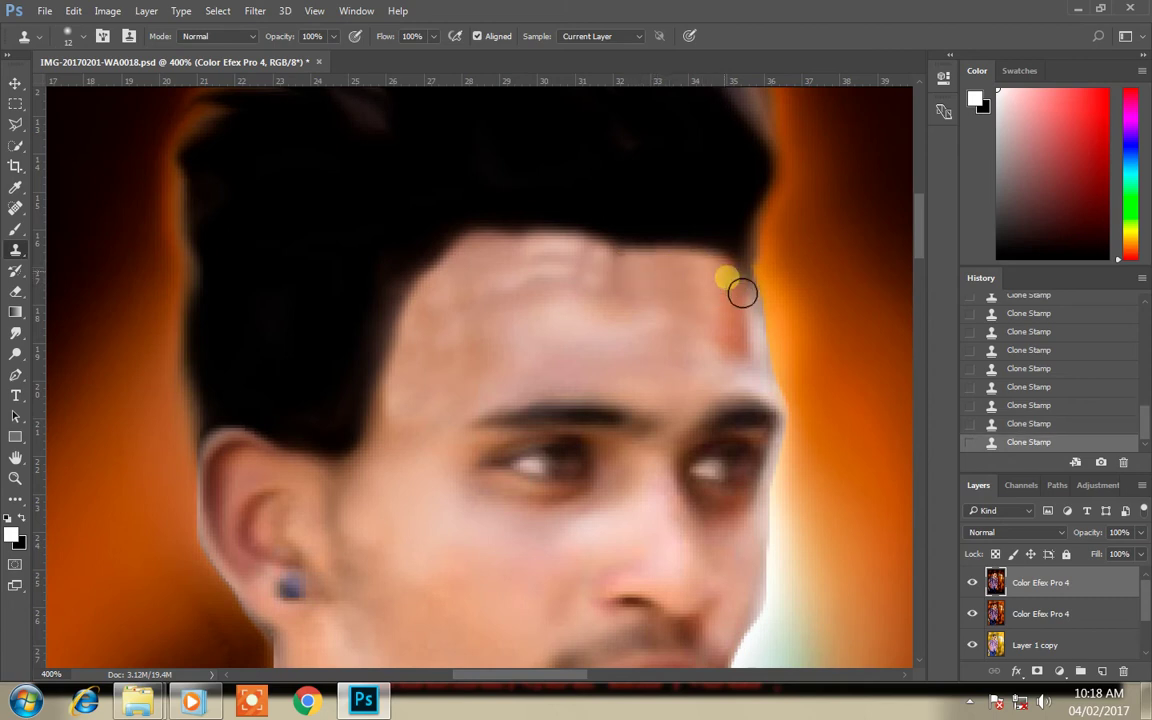
key(z)
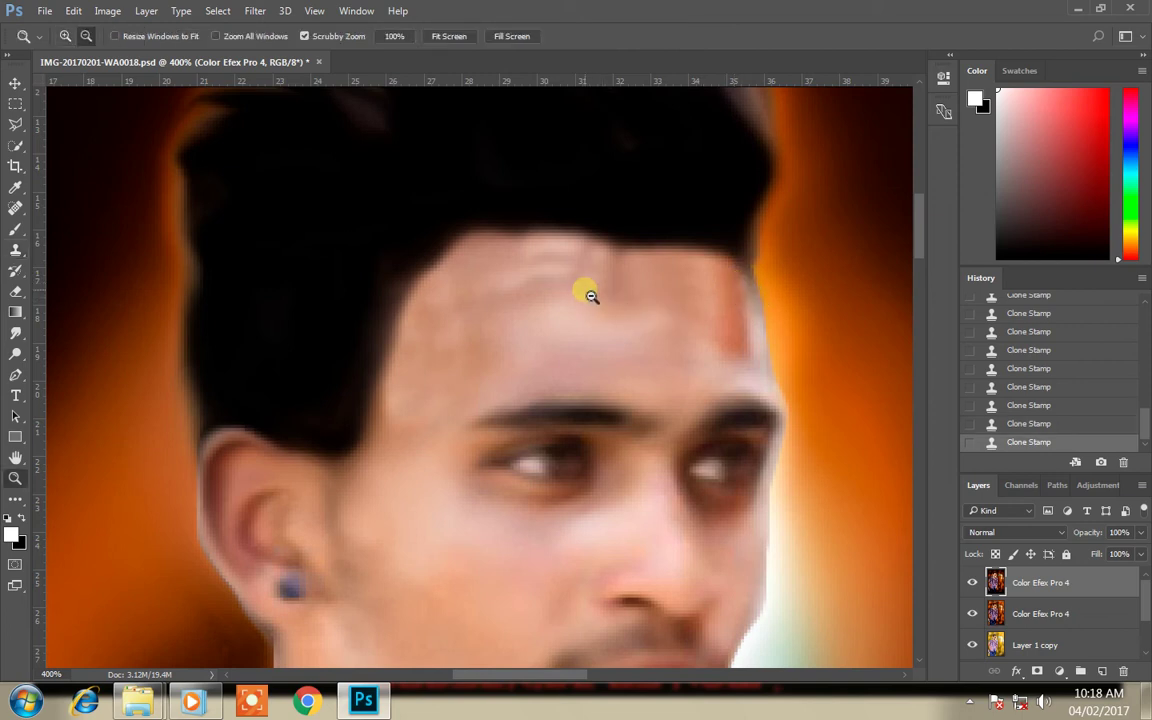
alt+click(586, 342)
alt+click(594, 390)
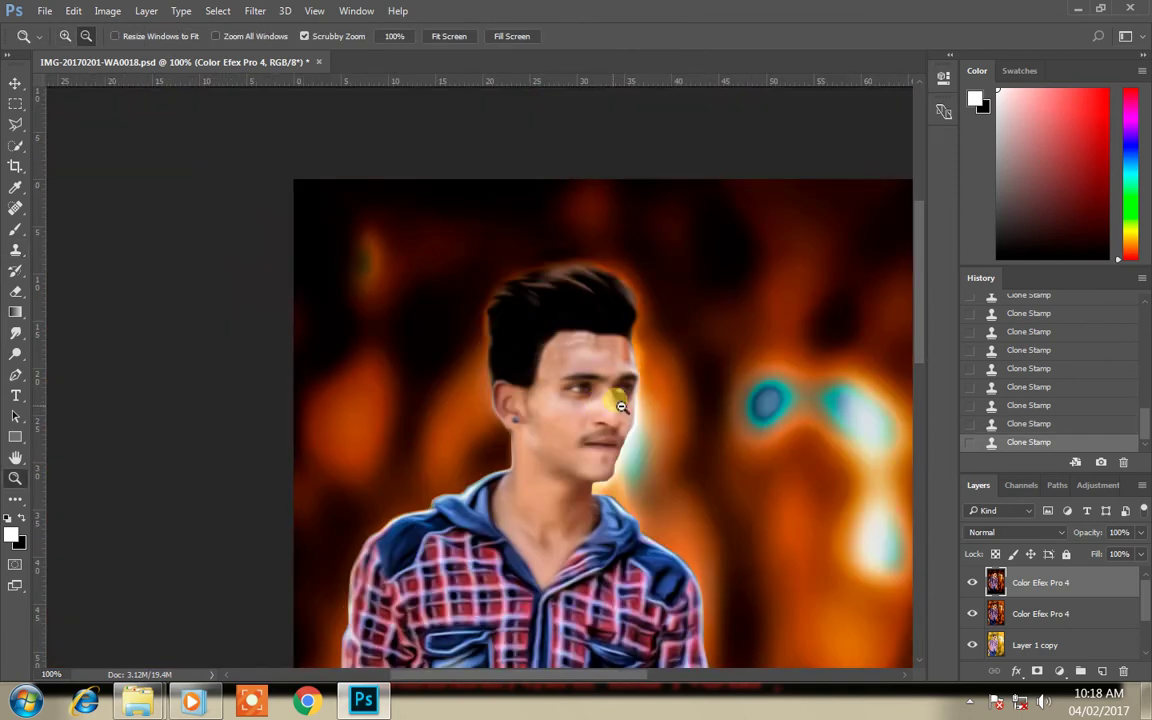
key(s)
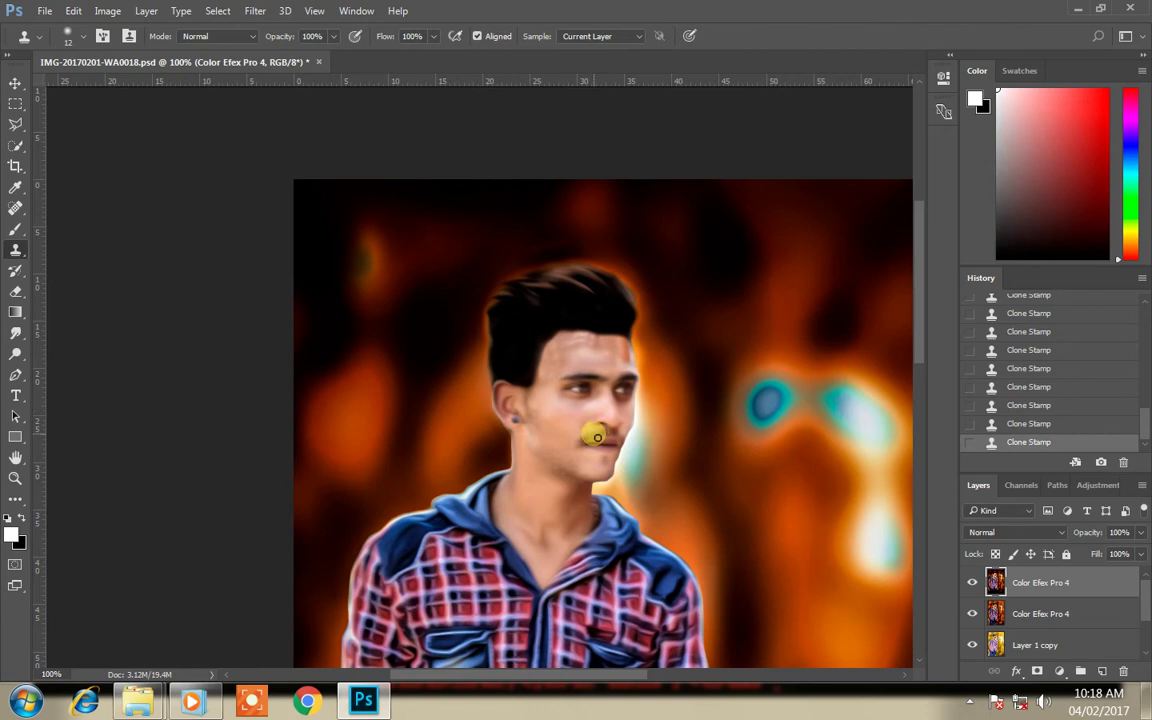
key(z)
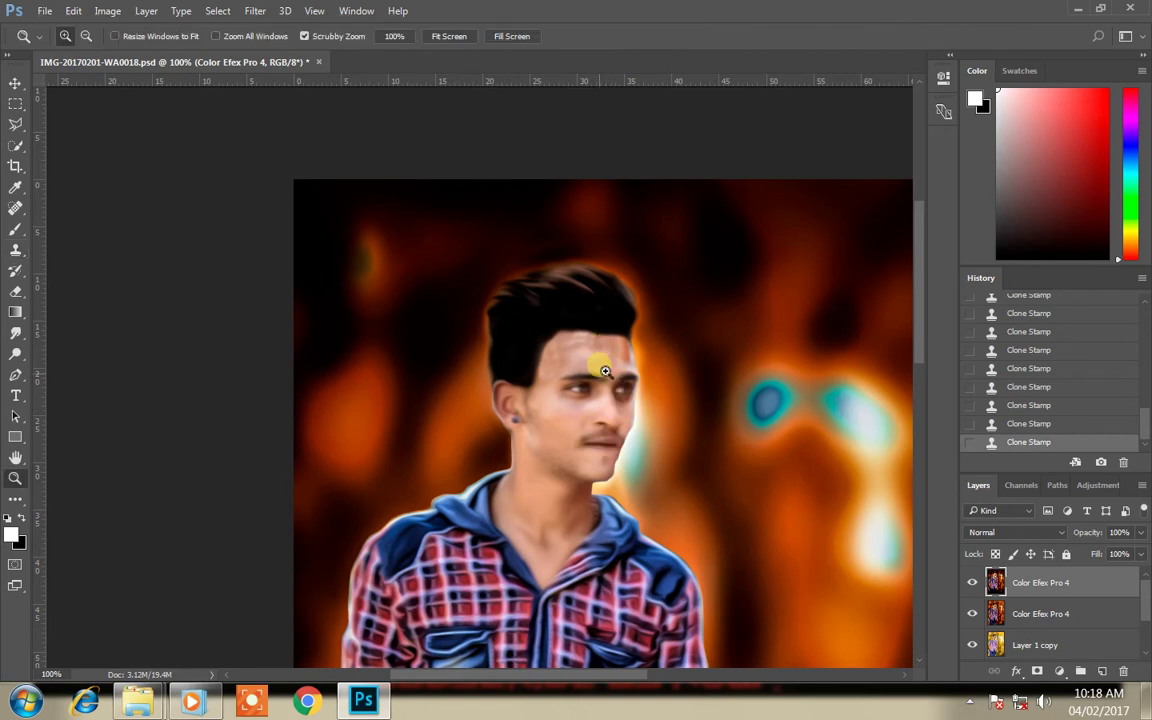
alt+click(622, 401)
alt+click(625, 460)
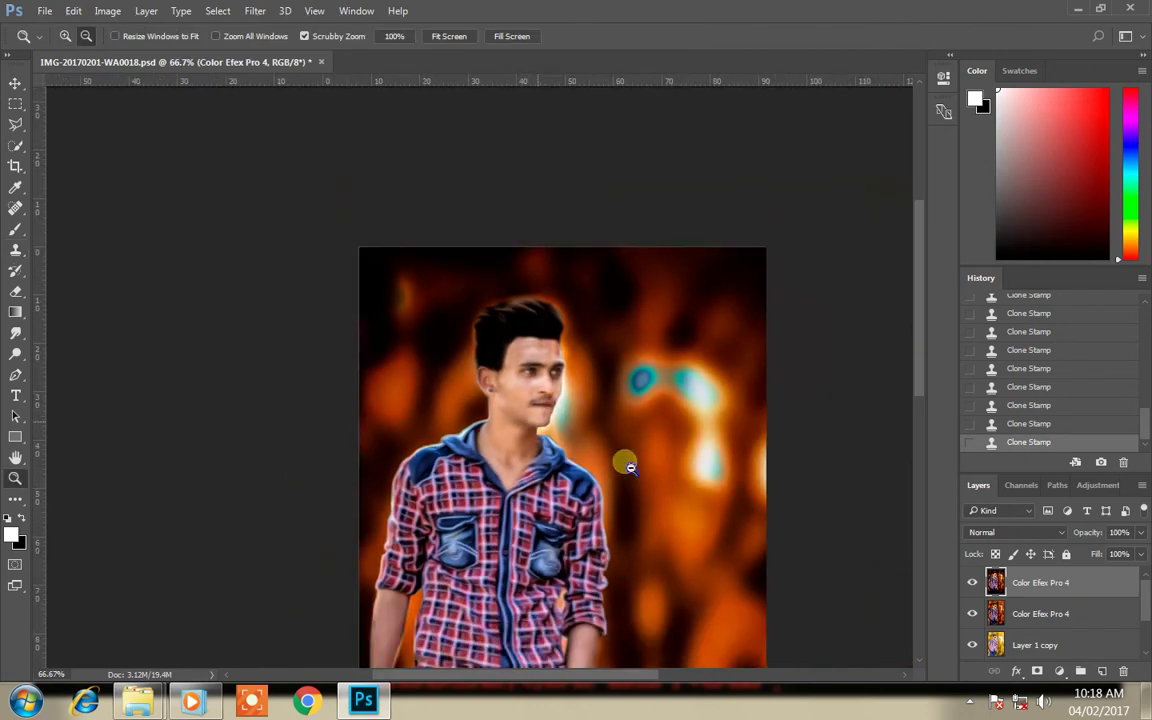
click(440, 193)
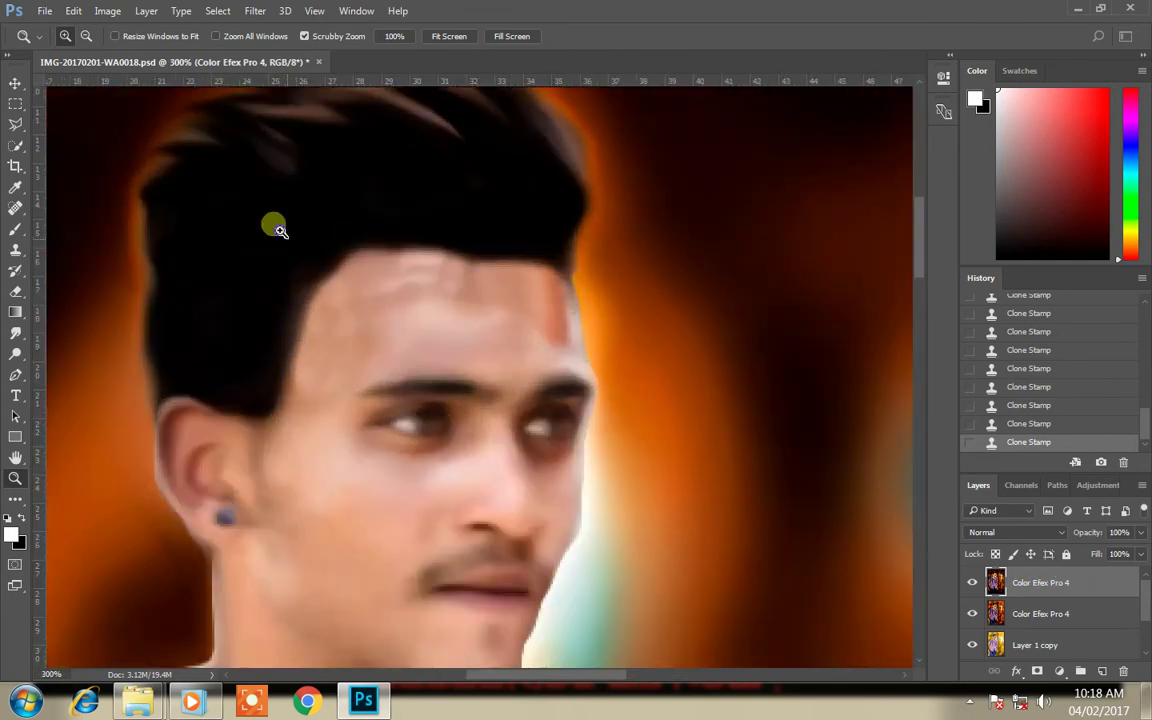
Step: Quick Select the forehead skin, excluding the right eye, and copy it to a new layer
click(24, 146)
drag(330, 290, 453, 336)
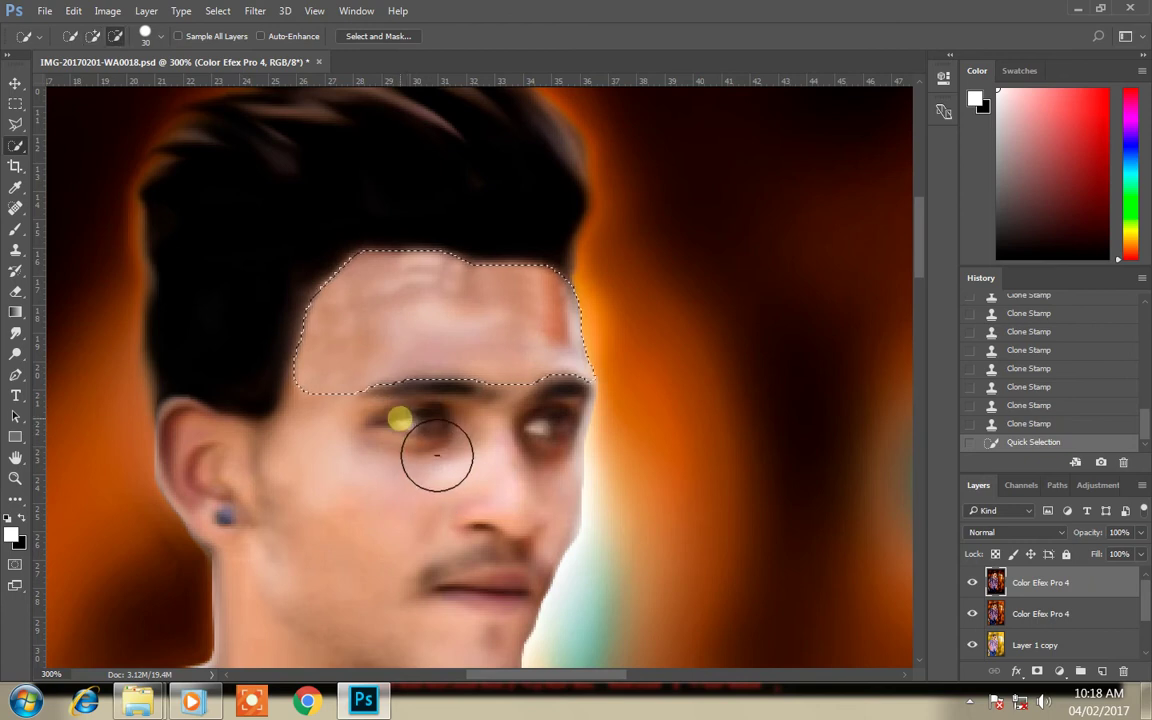
click(470, 453)
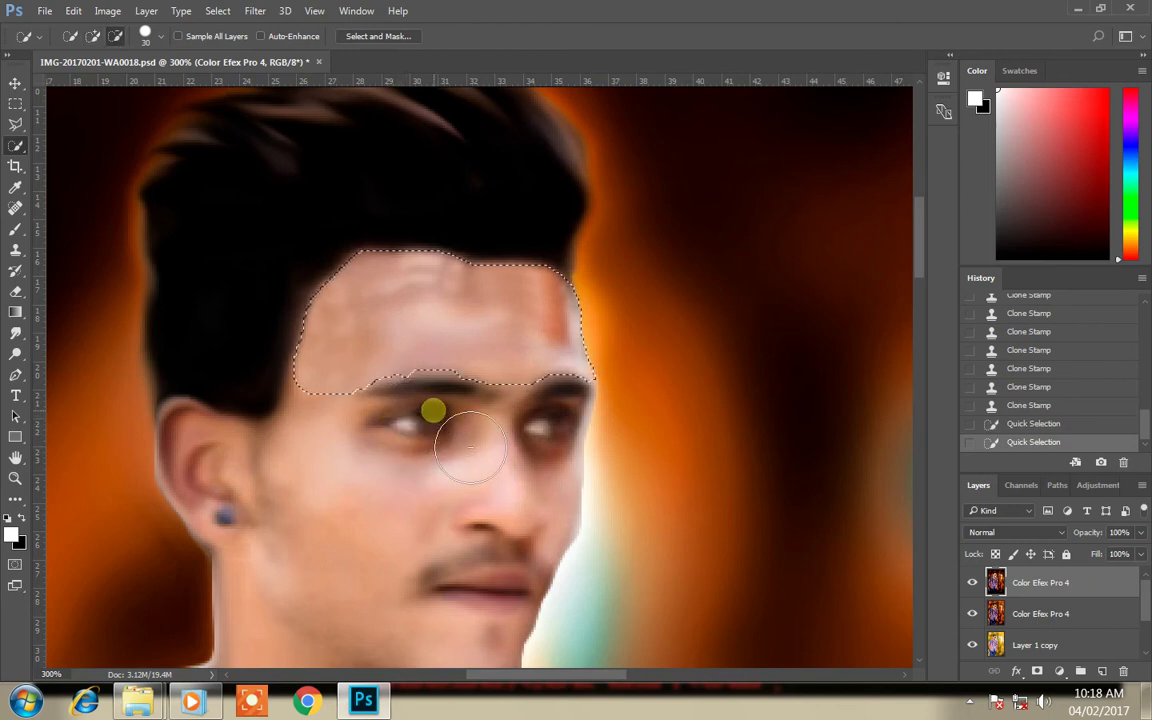
alt+click(605, 455)
alt+click(575, 490)
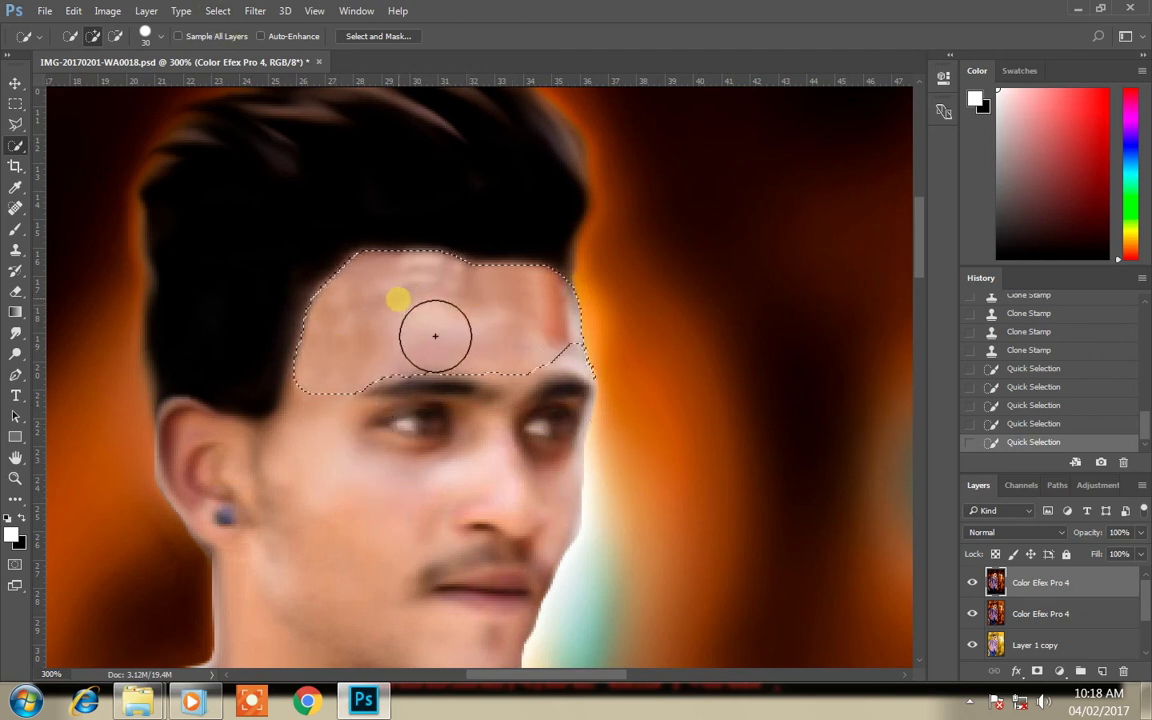
right_click(400, 307)
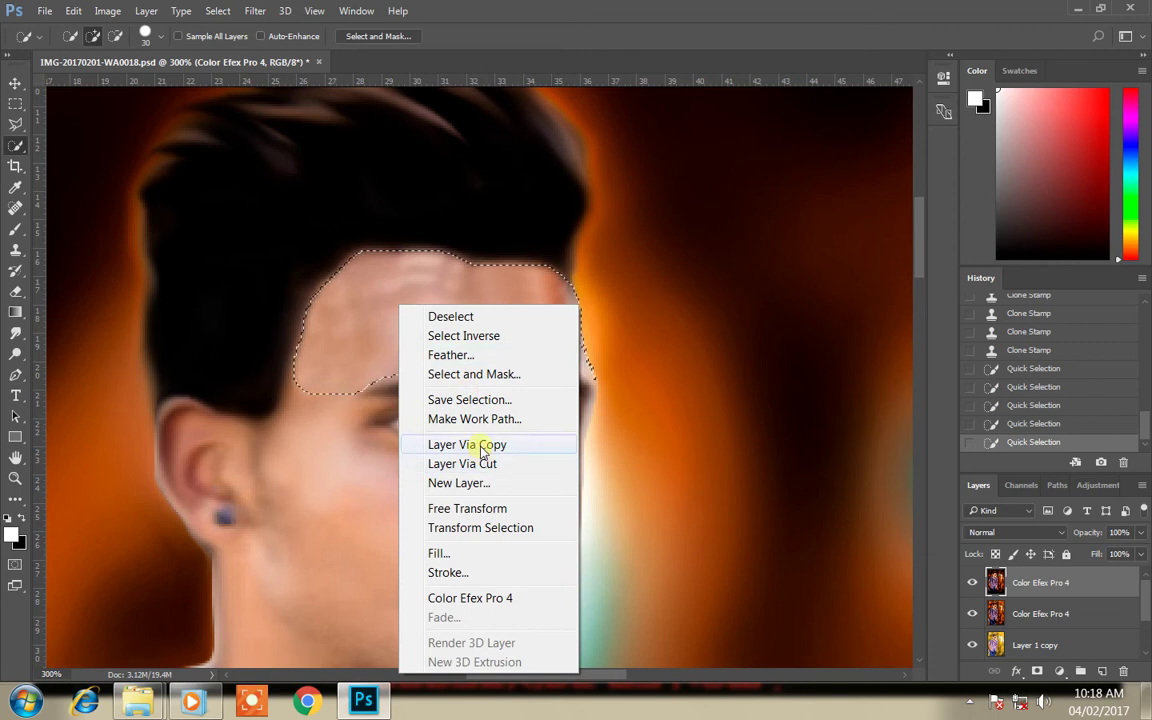
click(483, 446)
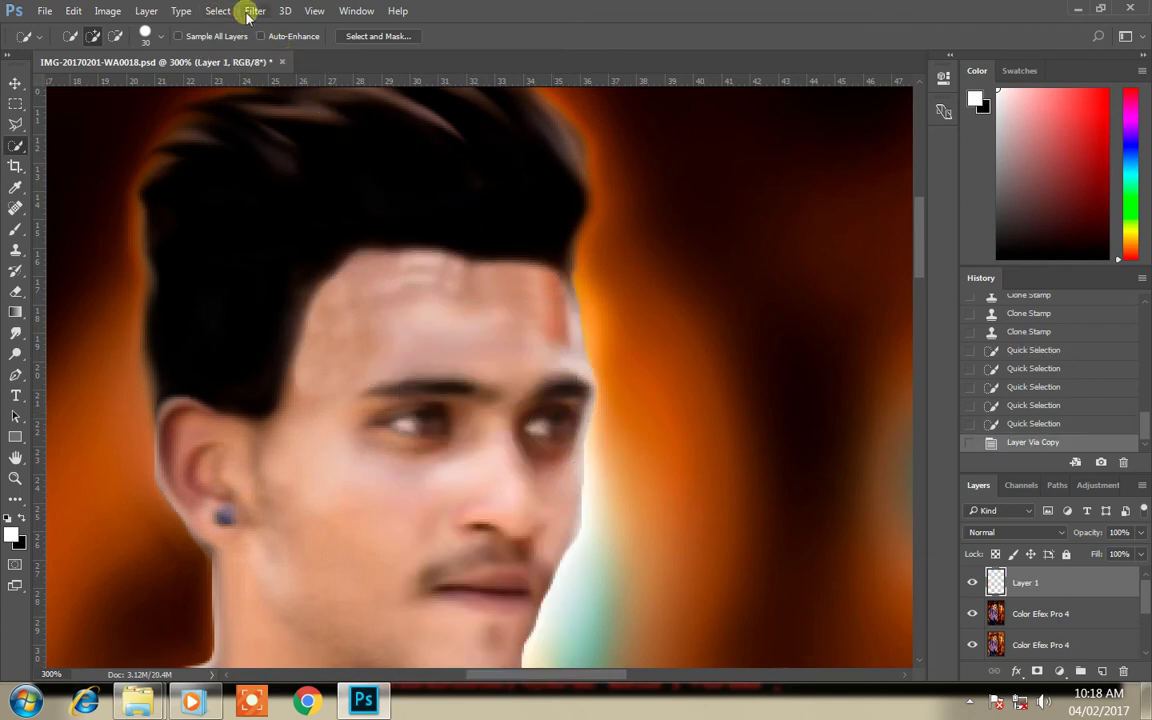
Step: Blur the copied forehead at 4.8 px, then revert in History to the forehead selection
click(250, 12)
mouse_move(268, 233)
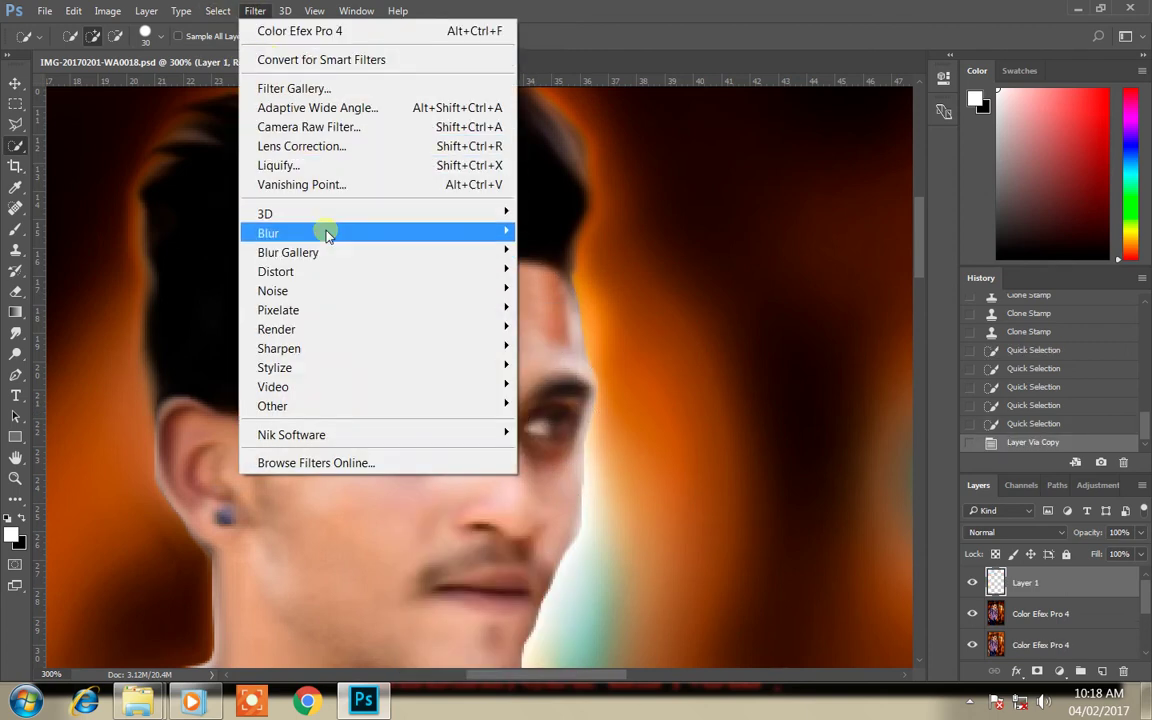
click(578, 310)
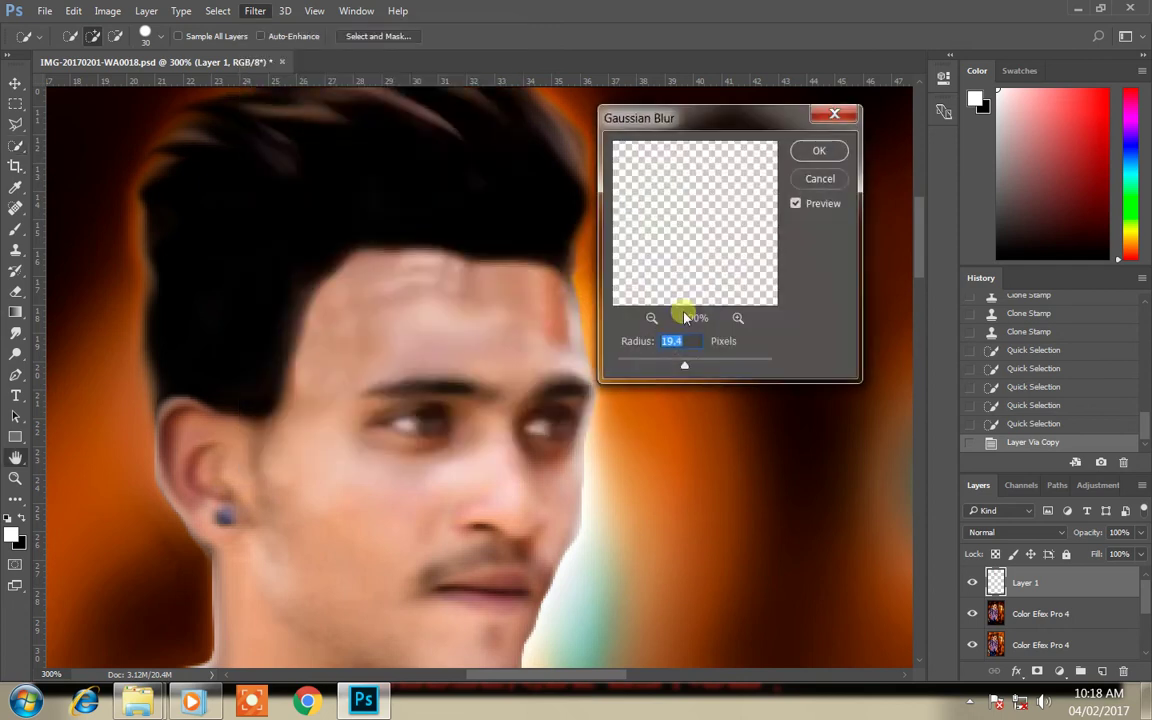
drag(685, 372, 636, 366)
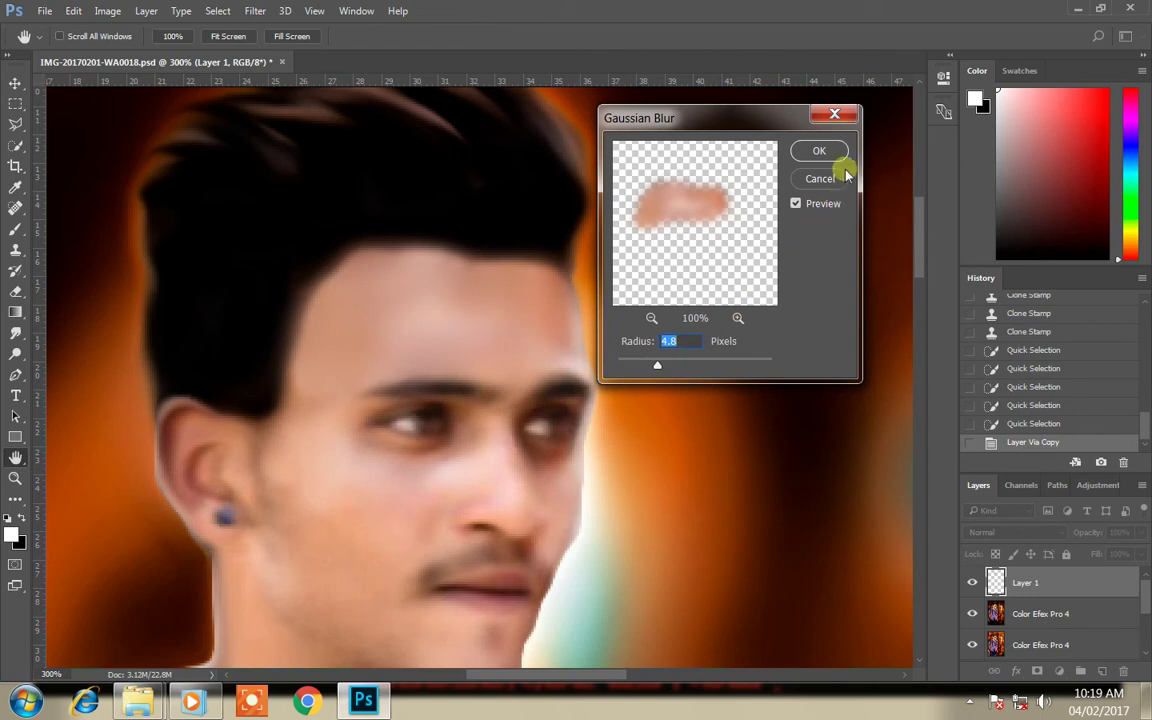
click(818, 148)
key(z)
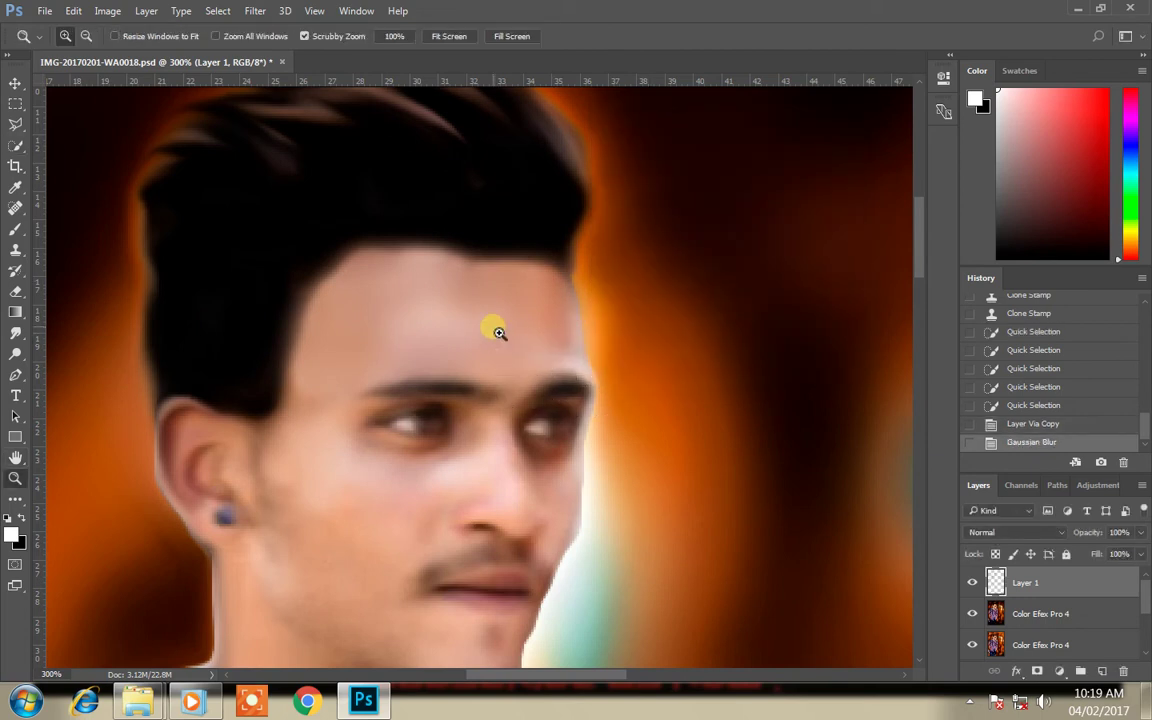
alt+click(499, 332)
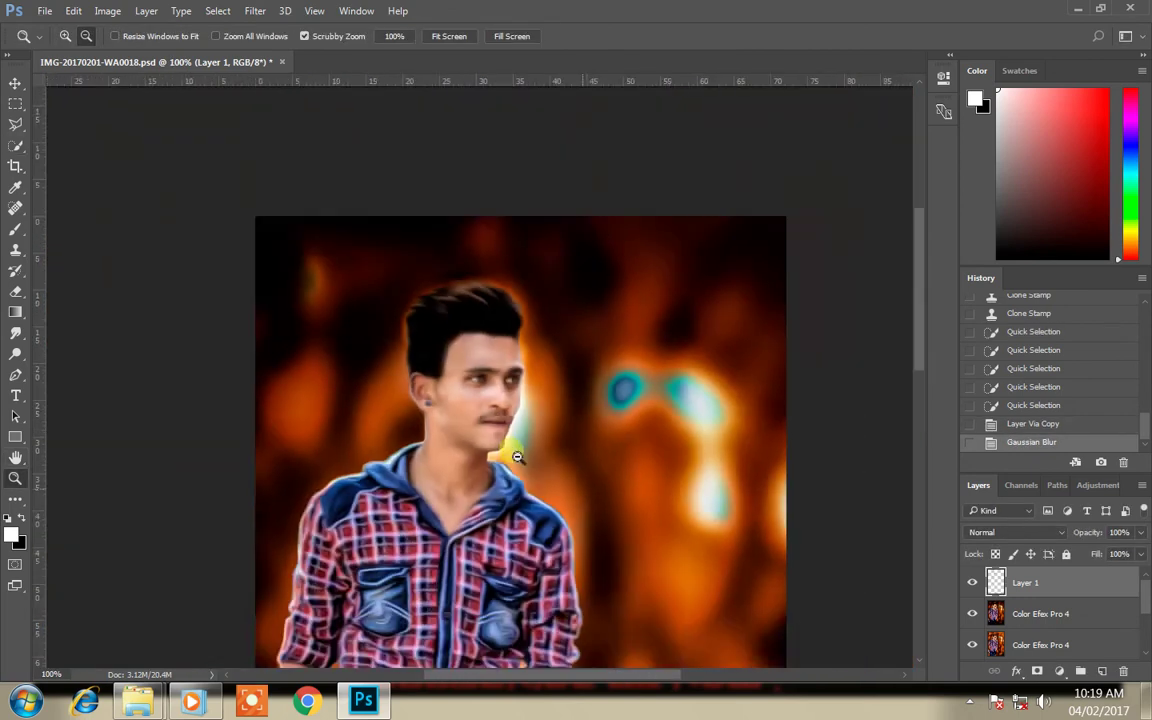
alt+click(500, 430)
click(476, 424)
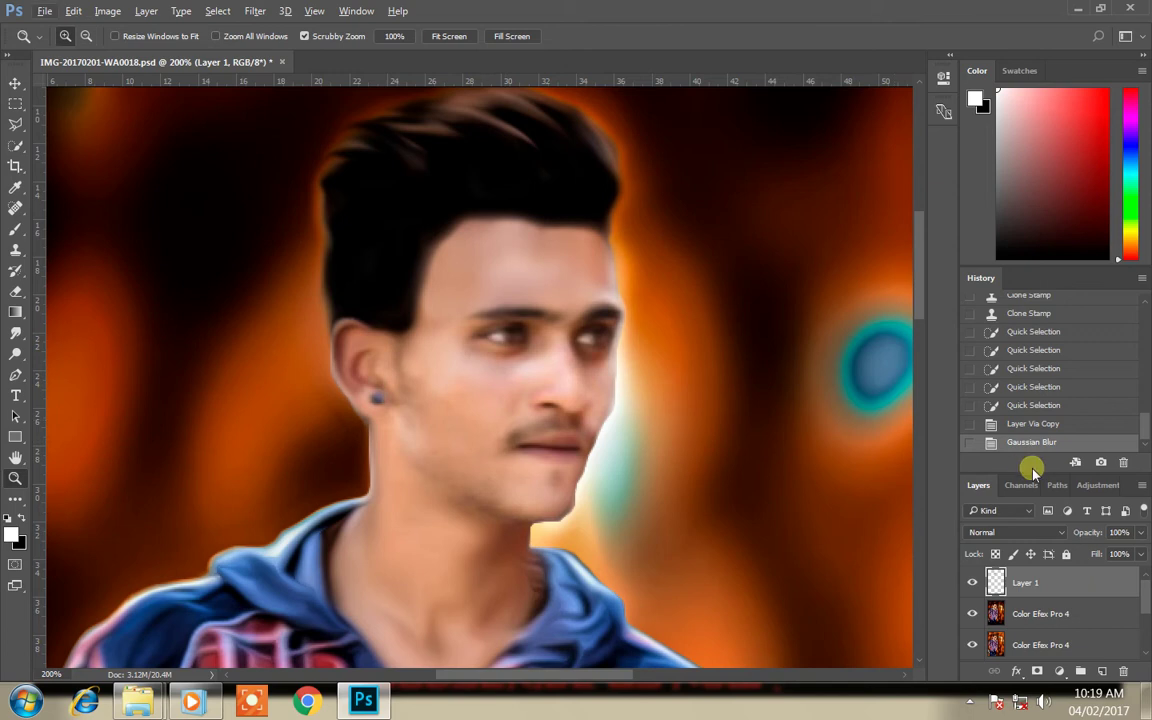
click(1058, 427)
click(1050, 405)
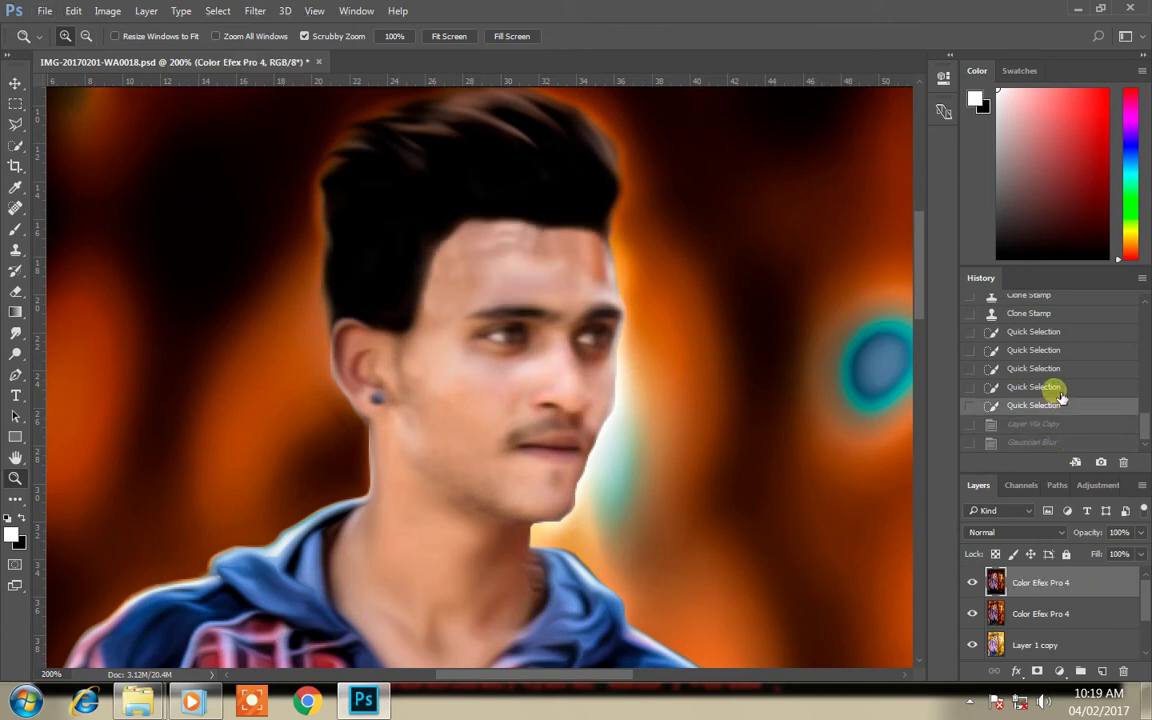
Step: Extend the selection over cheek, ear, jaw and neck, refining the edge around the left eye
click(15, 145)
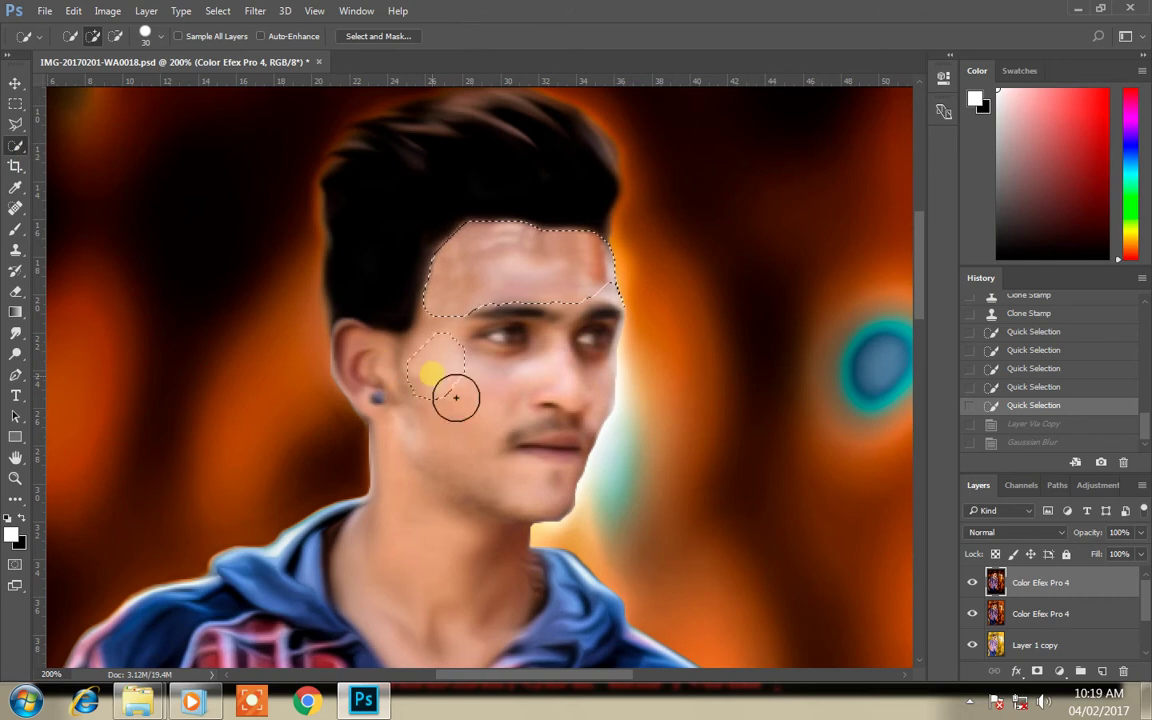
drag(455, 397, 689, 510)
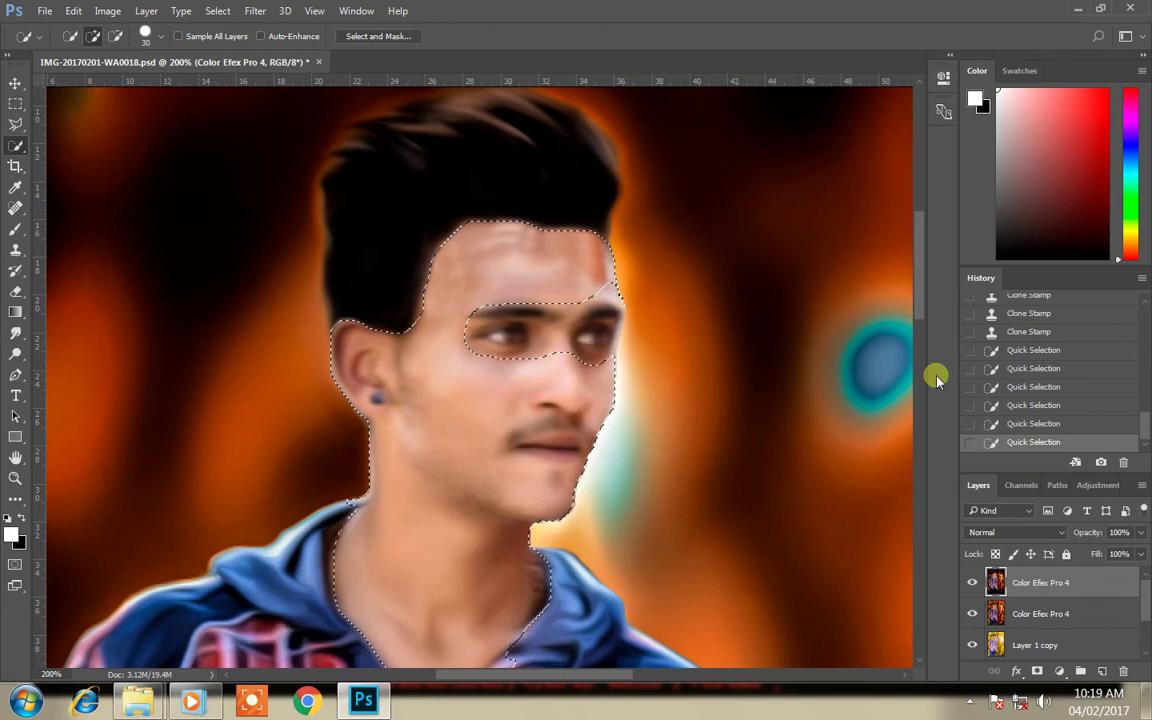
scroll(643, 368, up, 1)
key(z)
click(561, 378)
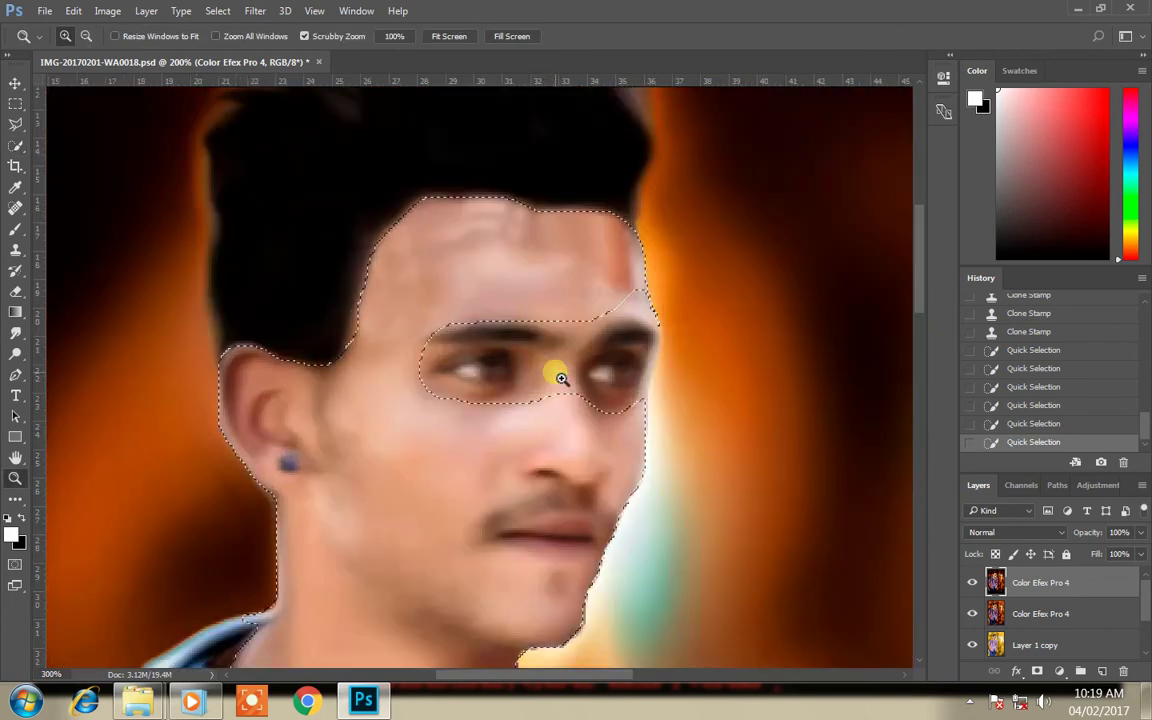
click(527, 381)
key(w)
mouse_move(419, 347)
mouse_down()
mouse_move(487, 388)
mouse_move(630, 309)
mouse_up()
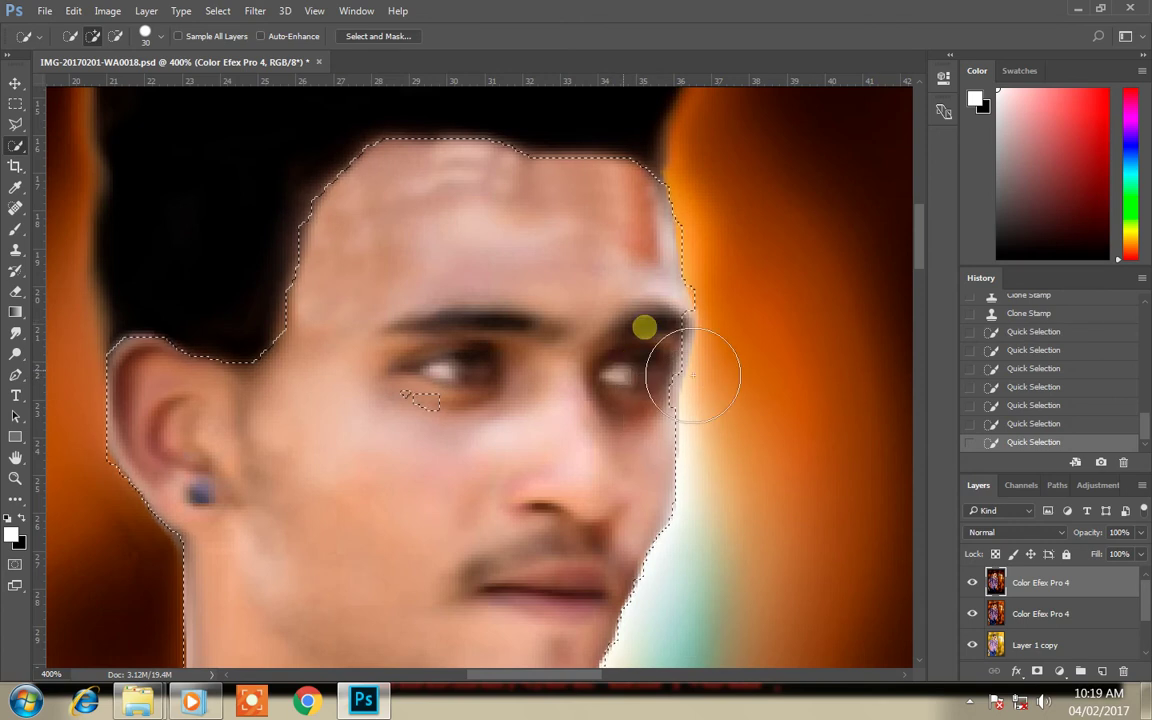
Step: Copy the face skin to Layer 1 and apply a Gaussian Blur of about 2.4 pixels
right_click(443, 325)
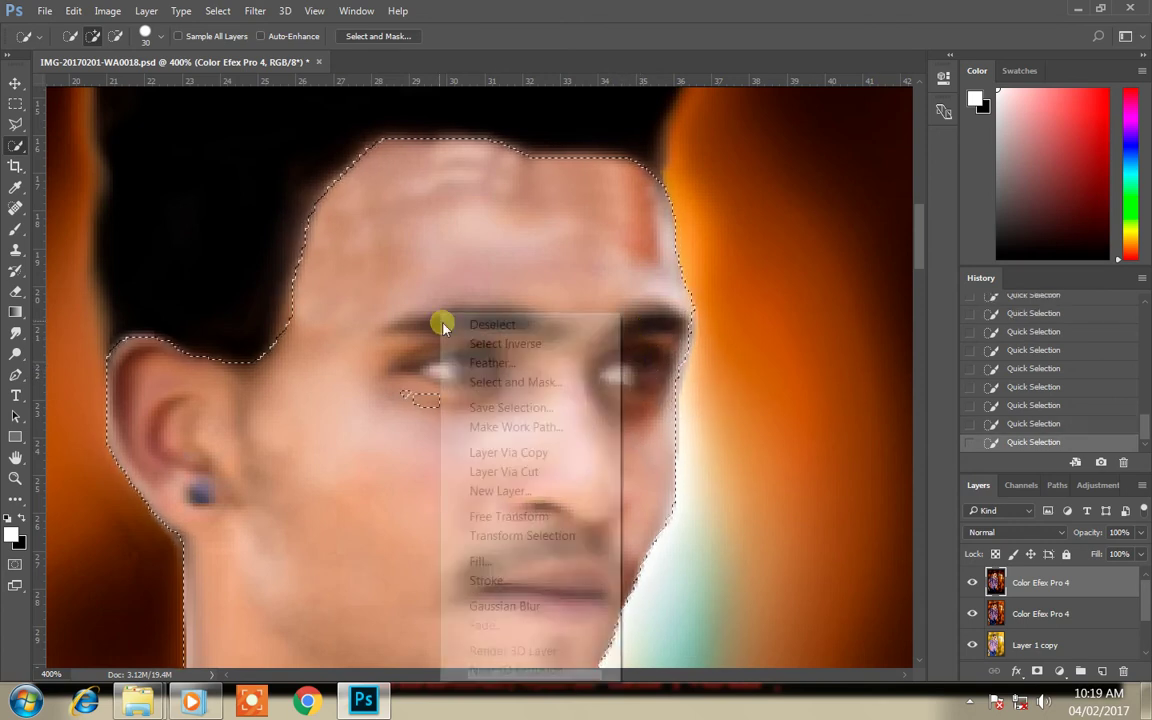
click(377, 424)
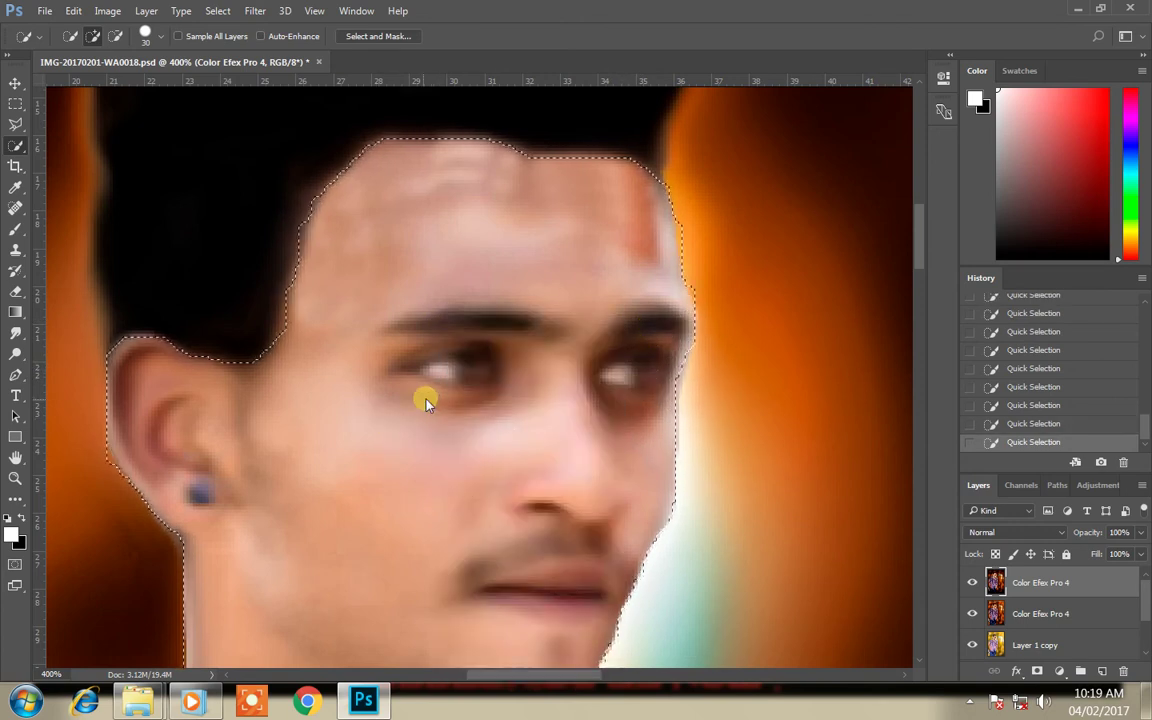
right_click(479, 352)
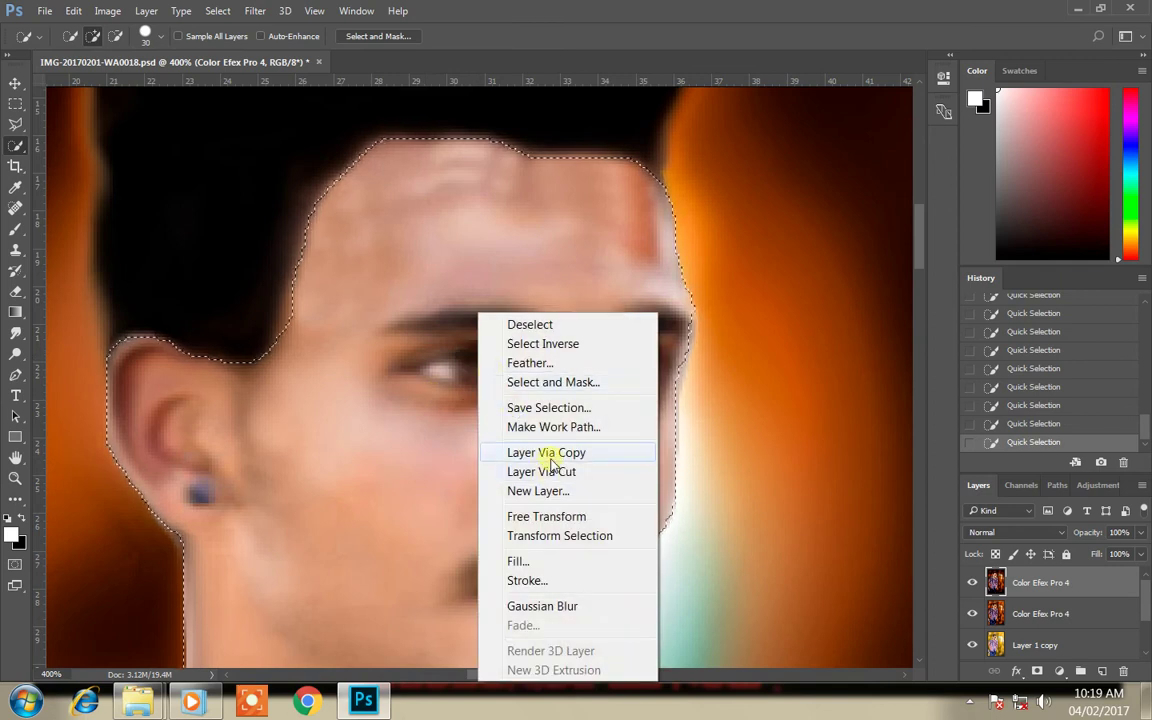
click(545, 454)
click(252, 10)
mouse_move(268, 233)
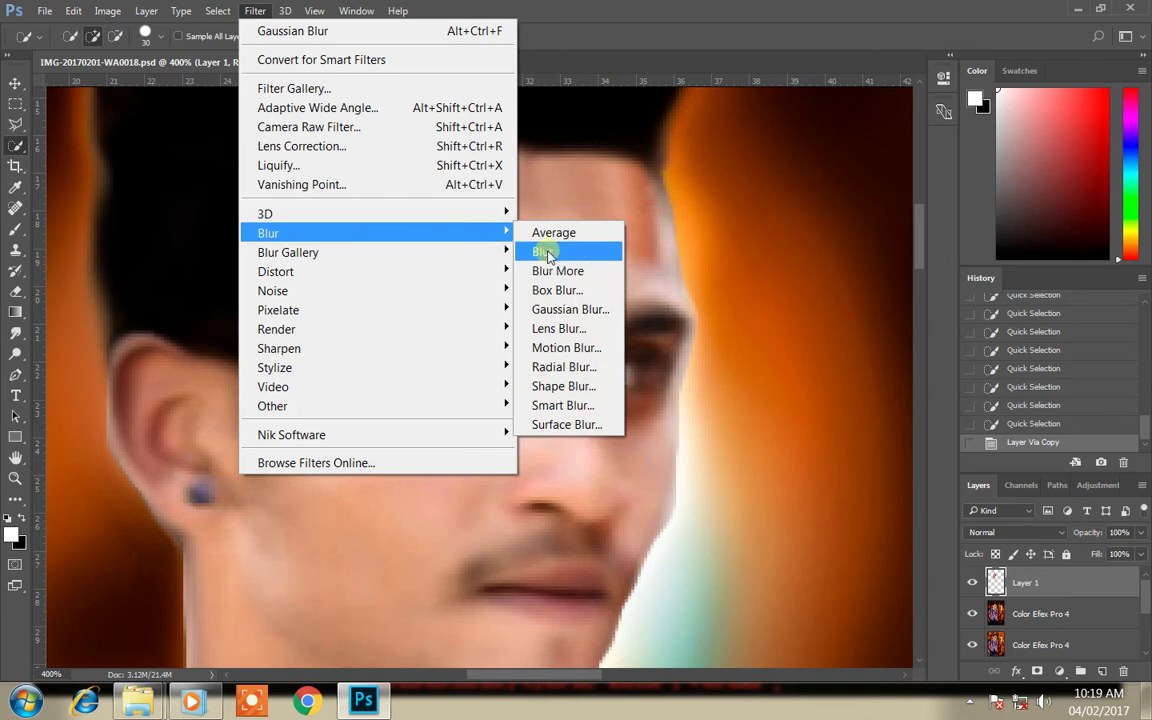
click(571, 309)
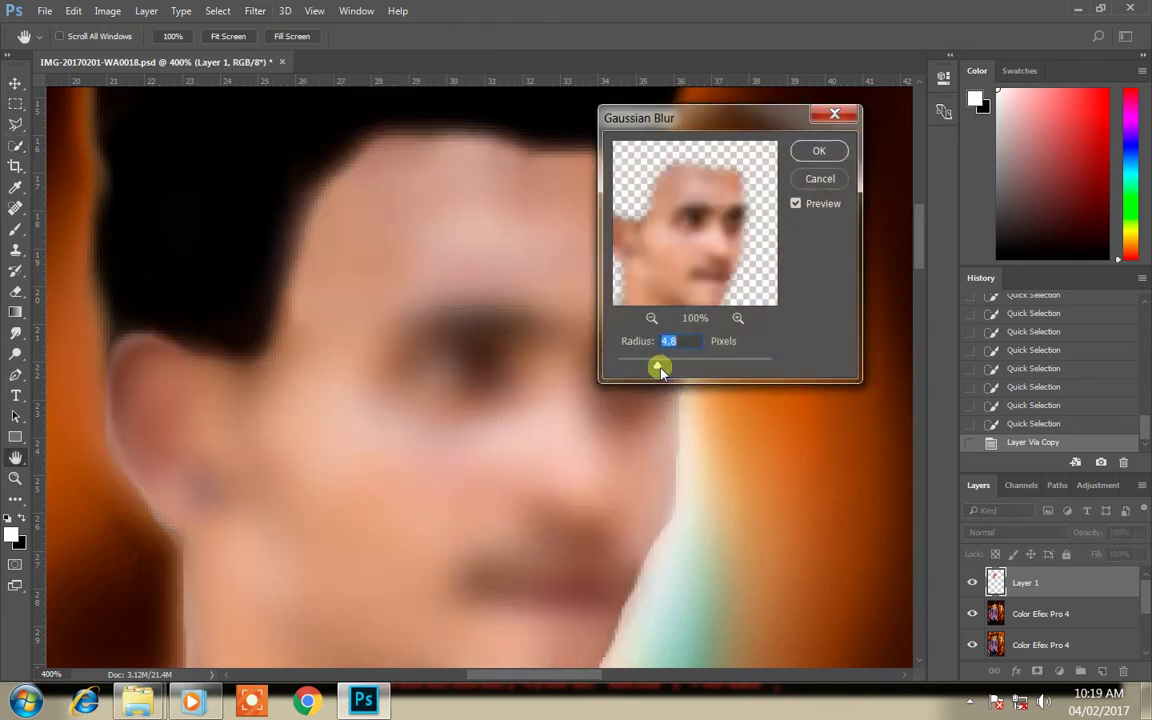
drag(648, 366, 635, 366)
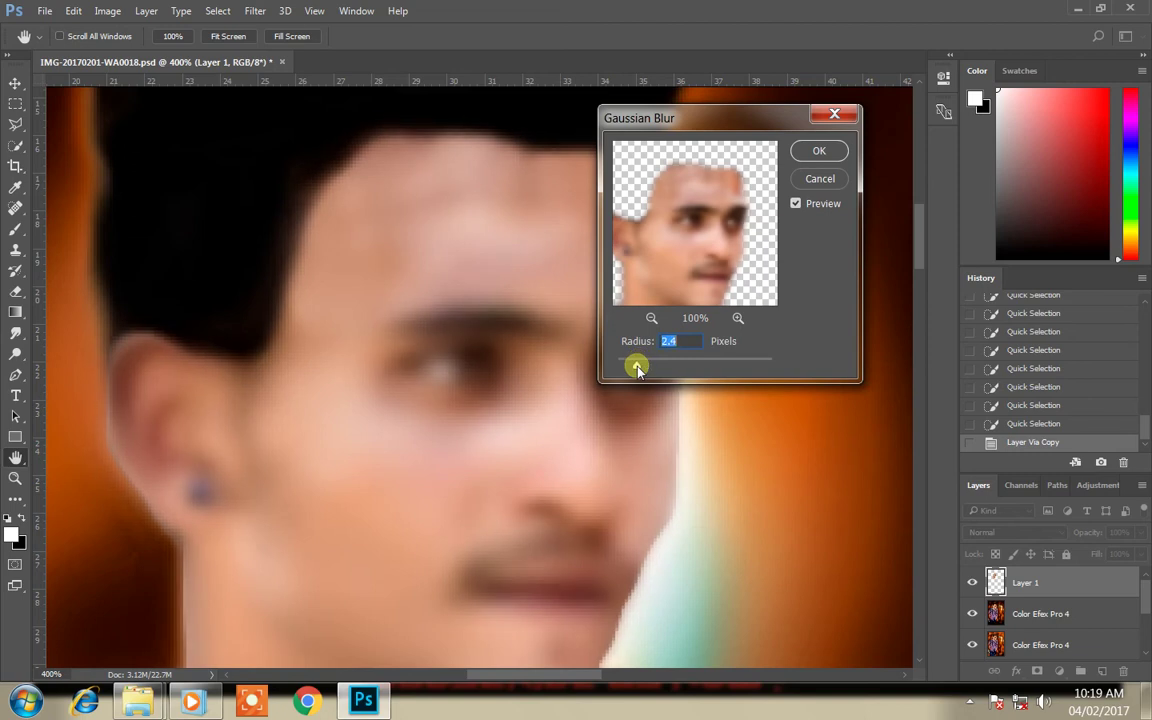
click(817, 152)
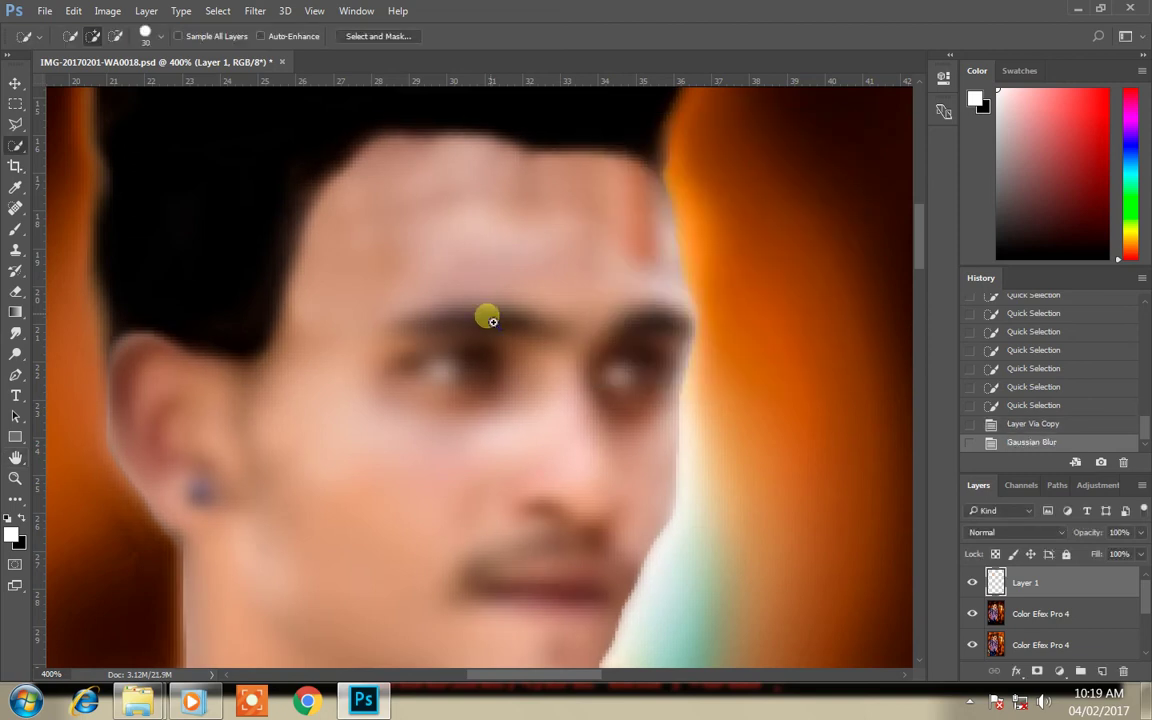
Step: Hide the blurred Layer 1 behind a black mask and paint smoothing back onto the forehead
key(z)
alt+click(488, 318)
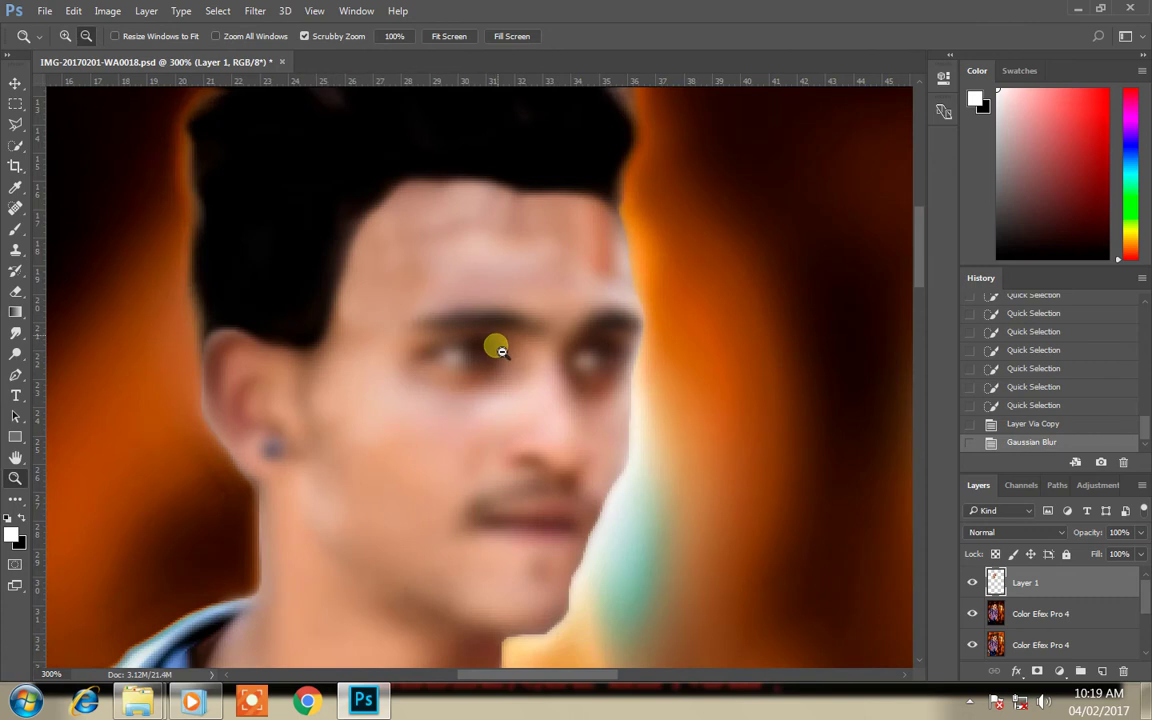
alt+click(490, 335)
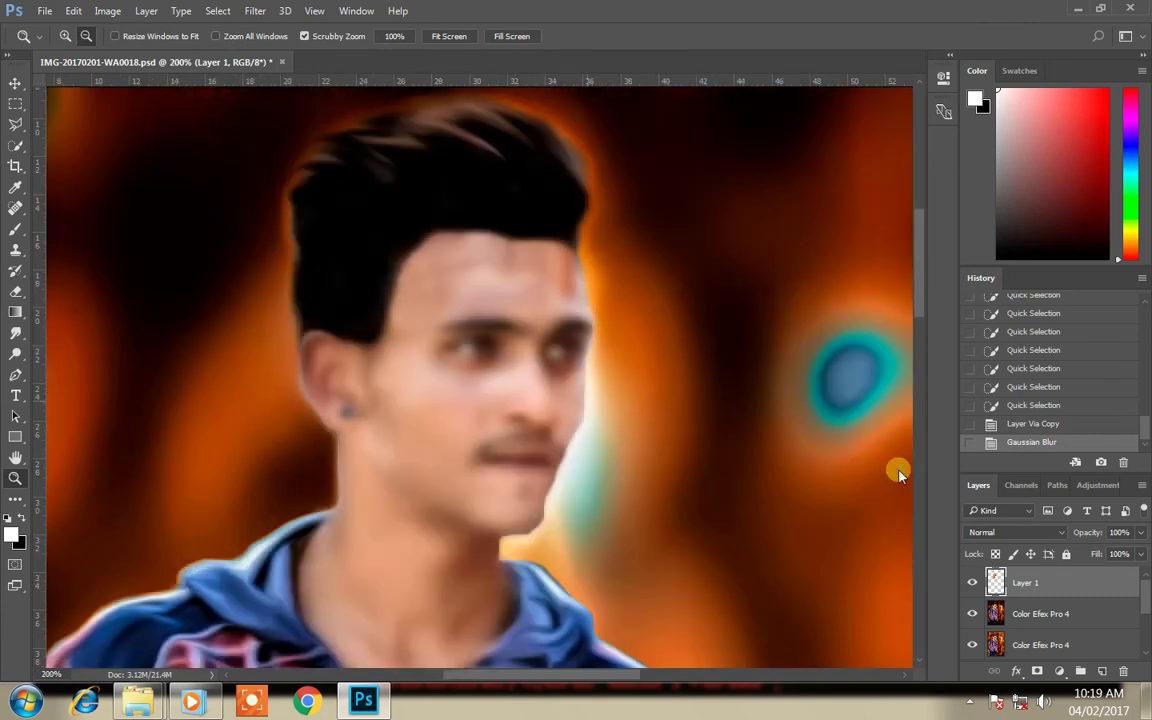
alt+click(1037, 671)
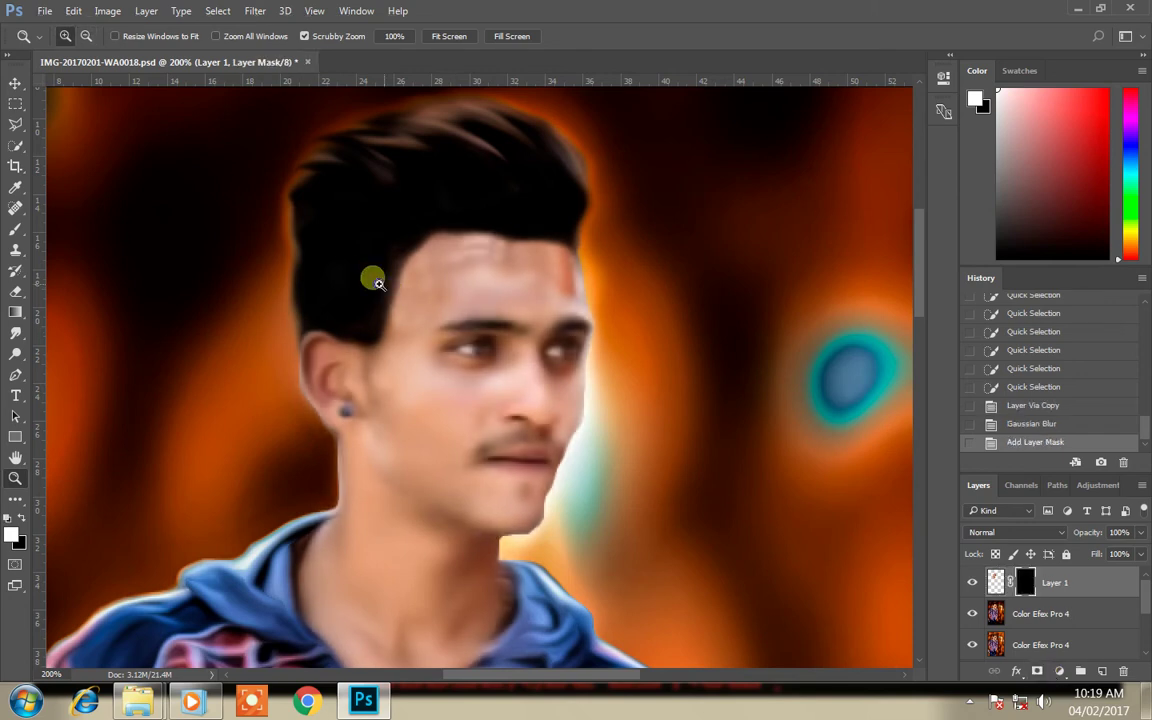
click(445, 320)
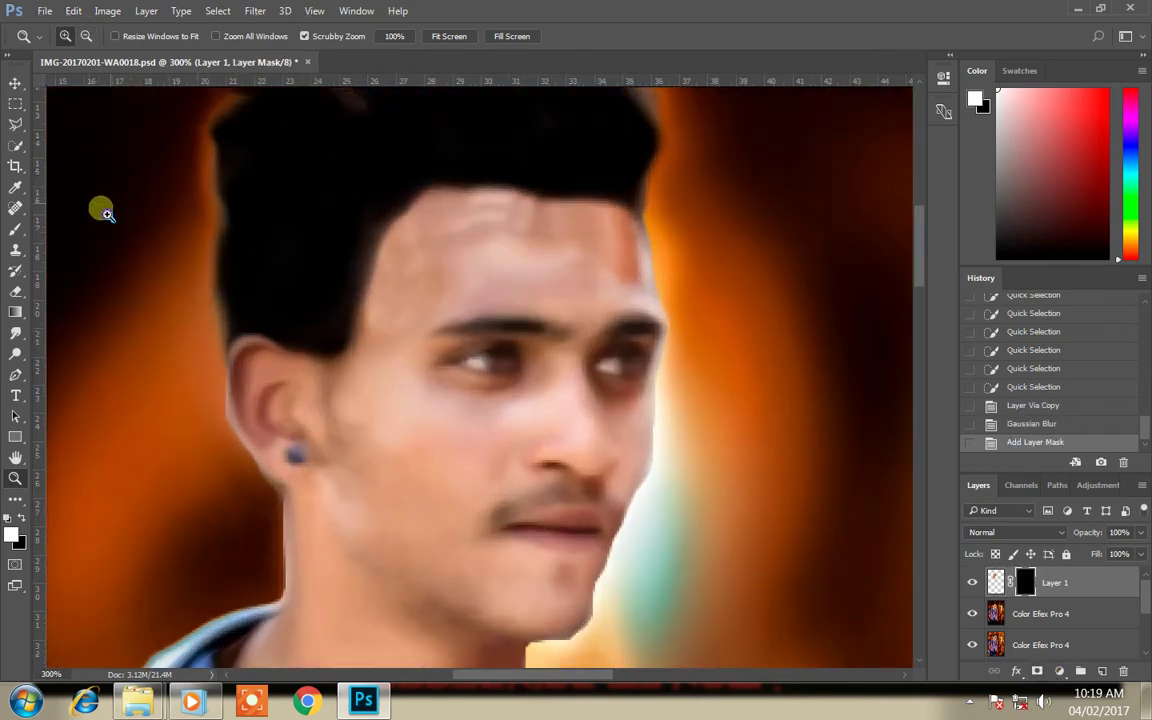
click(15, 231)
mouse_move(564, 259)
mouse_down()
mouse_move(640, 279)
mouse_move(625, 257)
mouse_move(468, 242)
mouse_move(442, 280)
mouse_move(433, 339)
mouse_move(527, 291)
mouse_move(620, 303)
mouse_move(560, 425)
mouse_move(460, 476)
mouse_move(375, 481)
mouse_move(378, 545)
mouse_move(428, 565)
mouse_move(440, 375)
mouse_move(442, 450)
mouse_move(476, 499)
mouse_move(483, 611)
mouse_move(525, 633)
mouse_move(589, 622)
mouse_move(657, 457)
mouse_move(624, 565)
mouse_move(593, 588)
mouse_move(637, 549)
mouse_move(625, 545)
mouse_move(594, 579)
mouse_move(535, 509)
mouse_move(475, 519)
mouse_move(543, 463)
mouse_move(614, 476)
mouse_move(571, 458)
mouse_move(411, 470)
mouse_move(347, 440)
mouse_move(368, 427)
mouse_move(391, 424)
mouse_move(429, 473)
mouse_move(372, 500)
mouse_up()
Step: Merge Layer 1 down into the Color Efex Pro 4 layer and zoom in on the face
key(z)
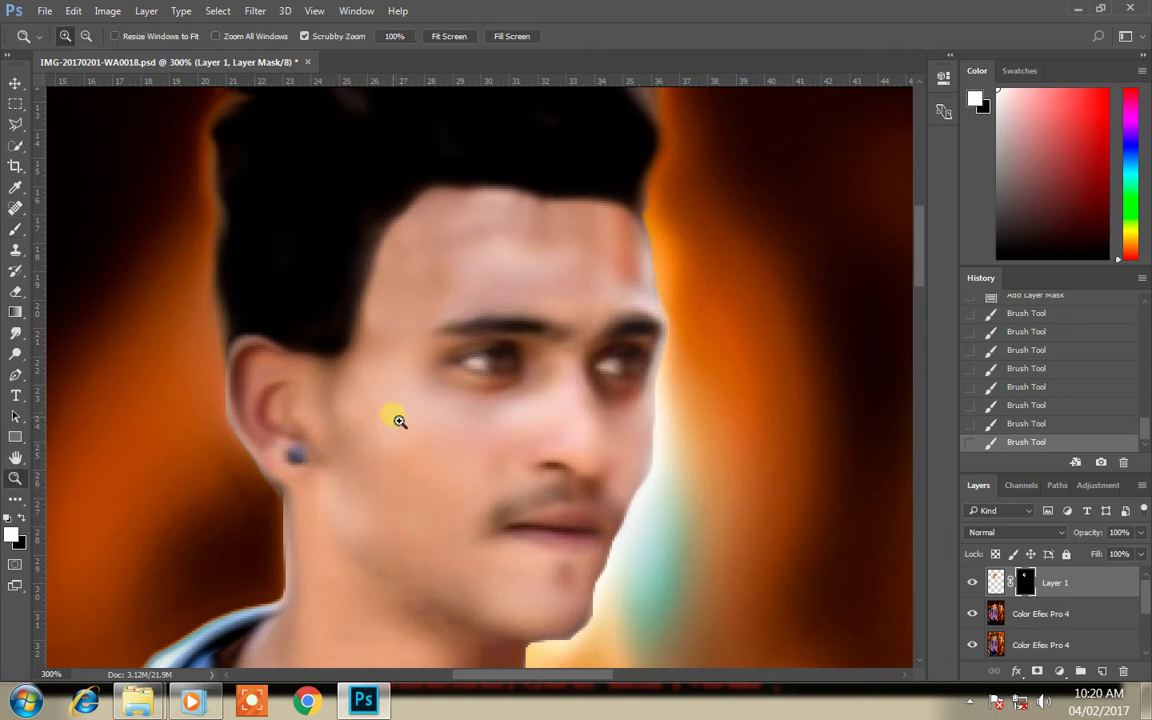
alt+click(459, 358)
alt+click(450, 393)
alt+click(452, 450)
alt+click(495, 508)
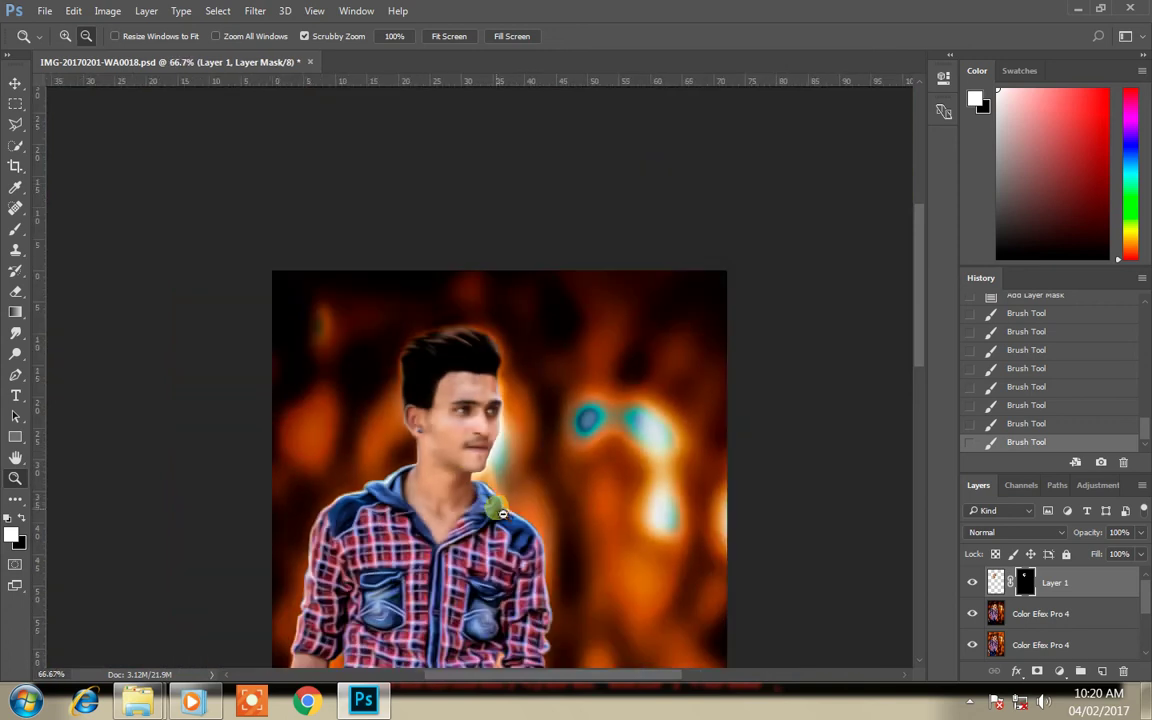
alt+click(510, 505)
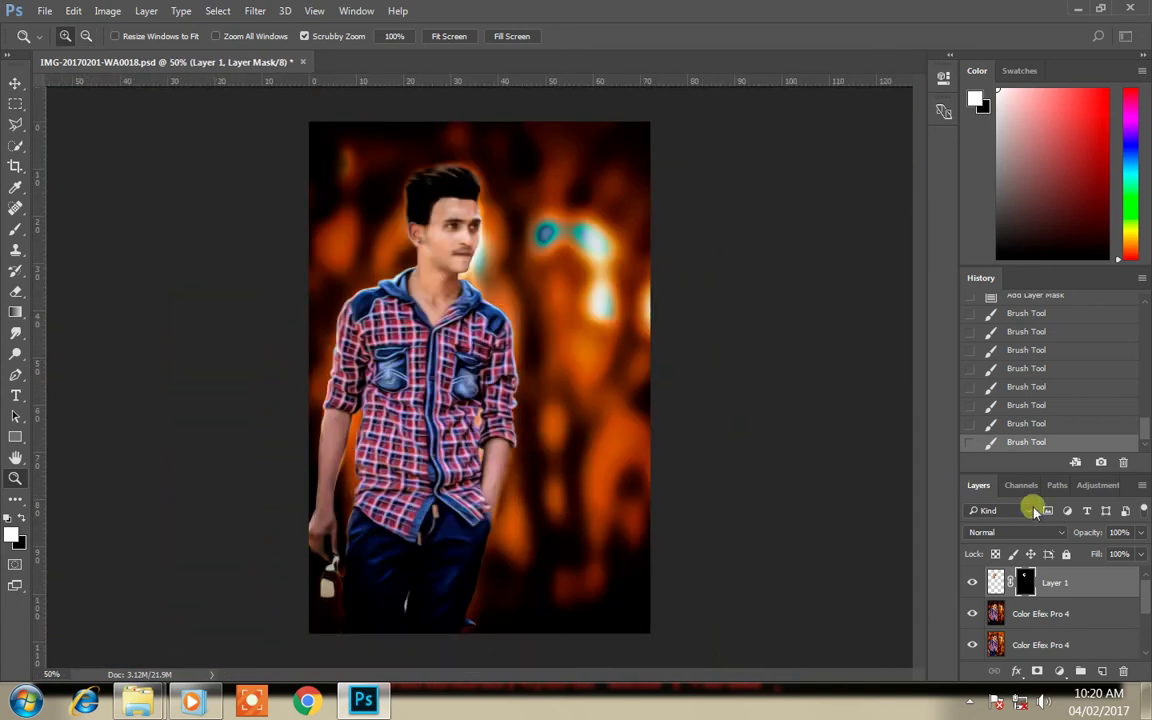
right_click(1068, 588)
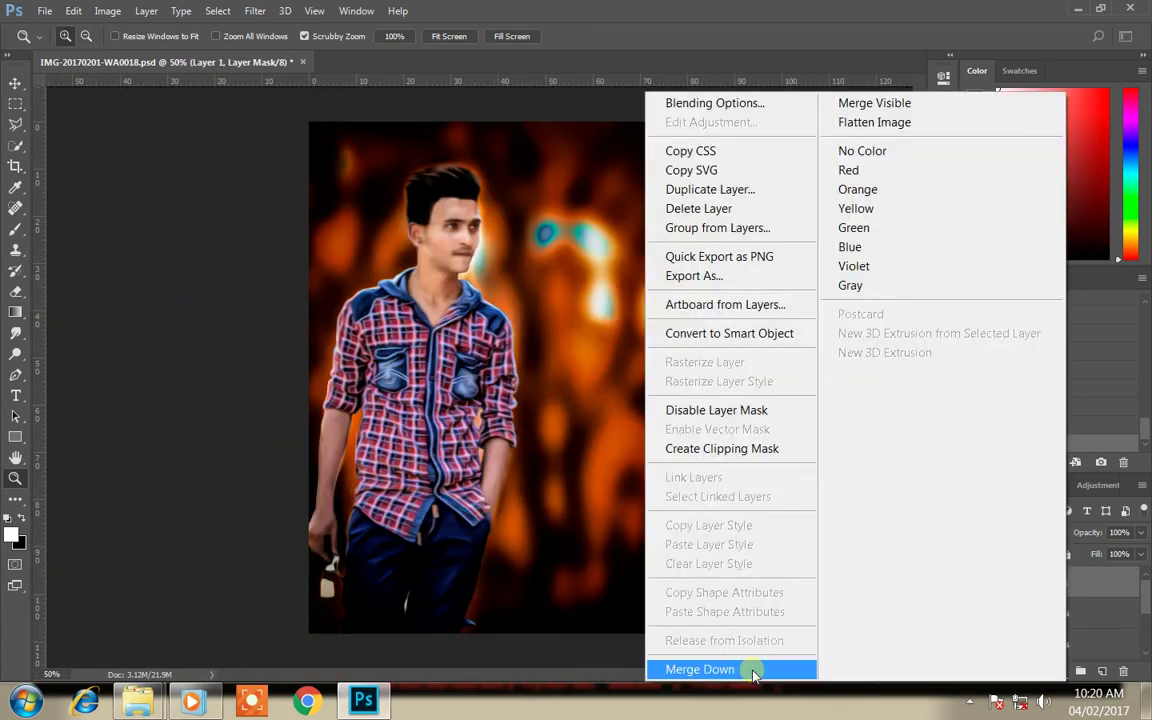
click(756, 667)
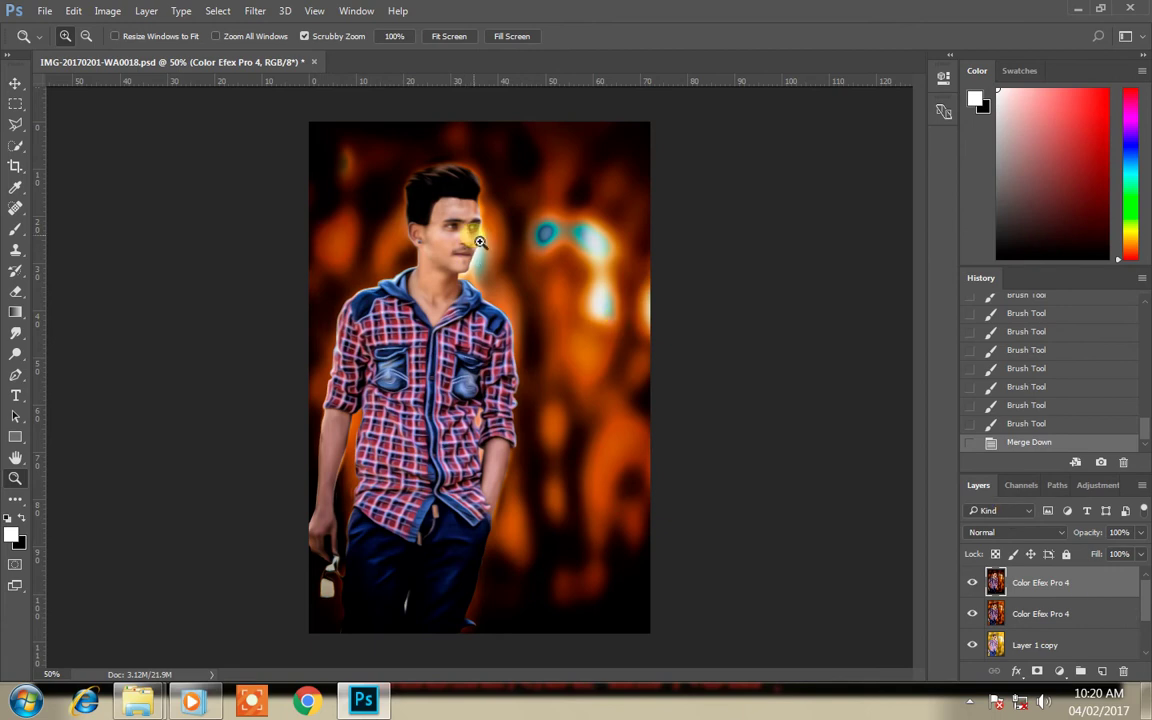
click(479, 242)
click(470, 240)
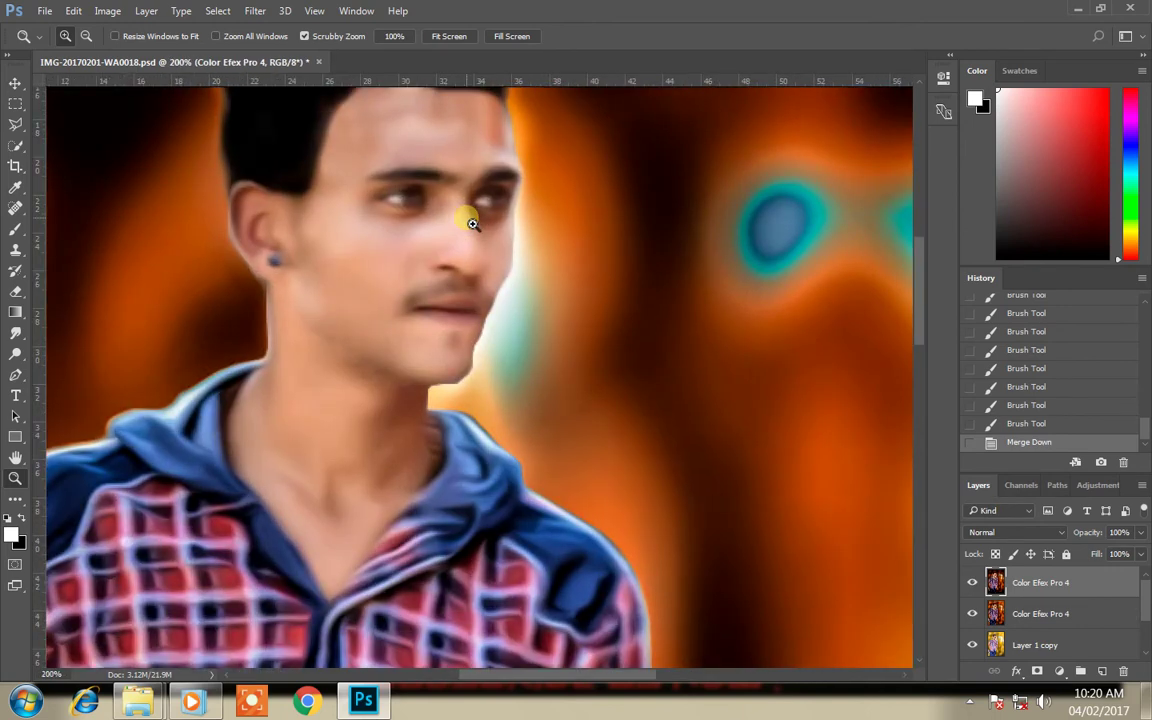
click(476, 226)
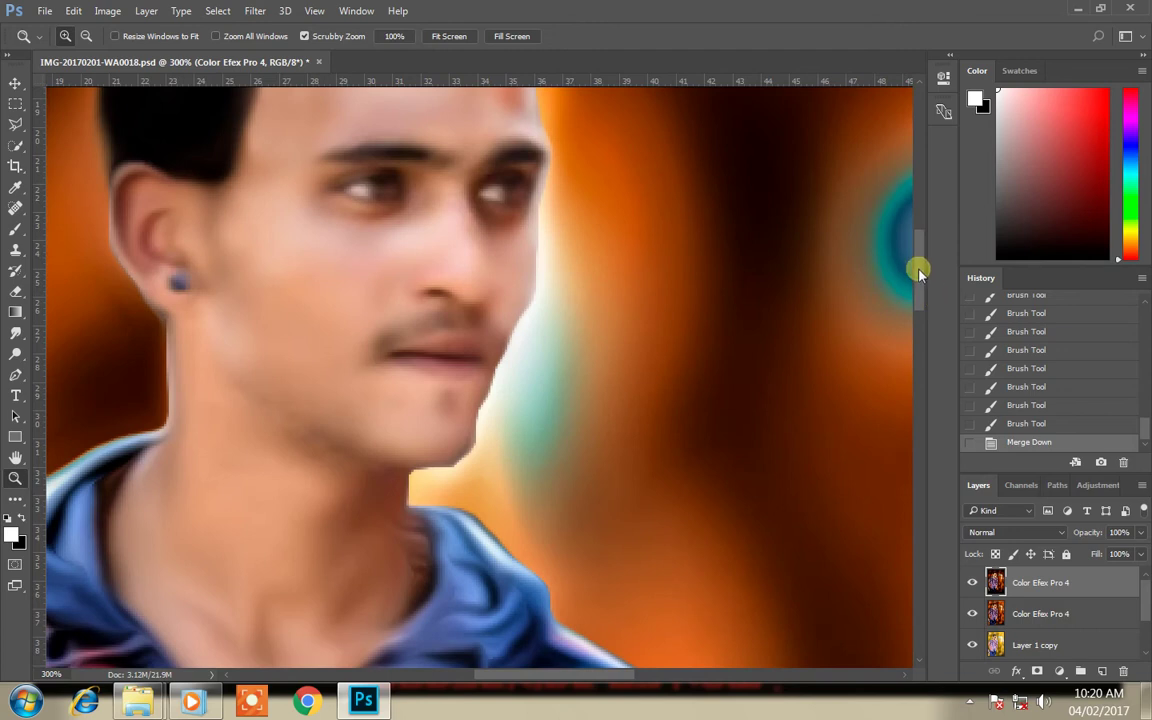
drag(920, 270, 915, 240)
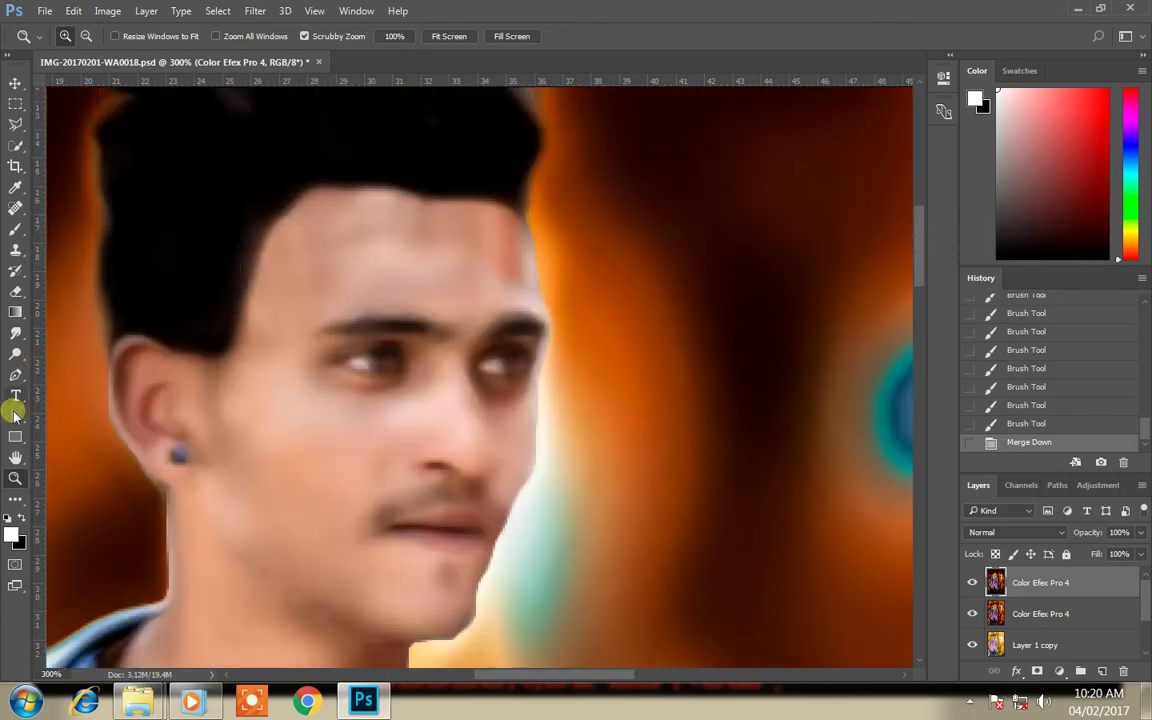
Step: Set the Dodge brush to 14 px and lighten the skin around the eyes
click(15, 333)
click(15, 353)
scroll(442, 375, up, 1)
scroll(442, 378, up, 1)
scroll(430, 400, up, 1)
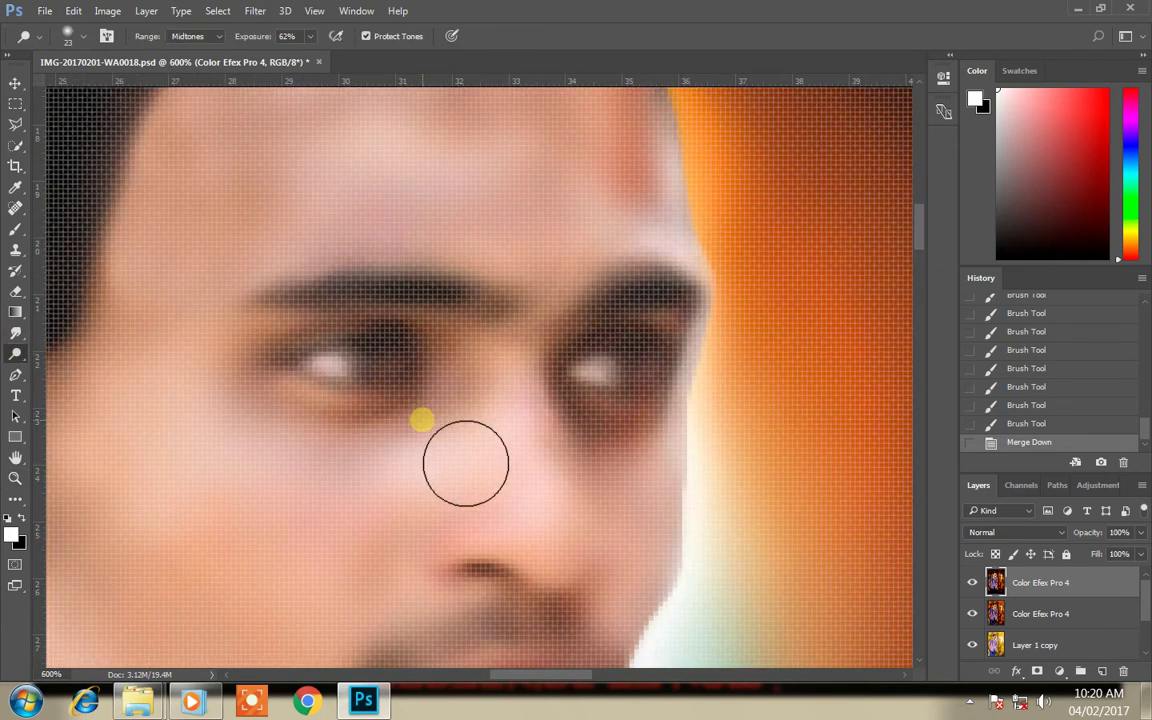
right_click(445, 406)
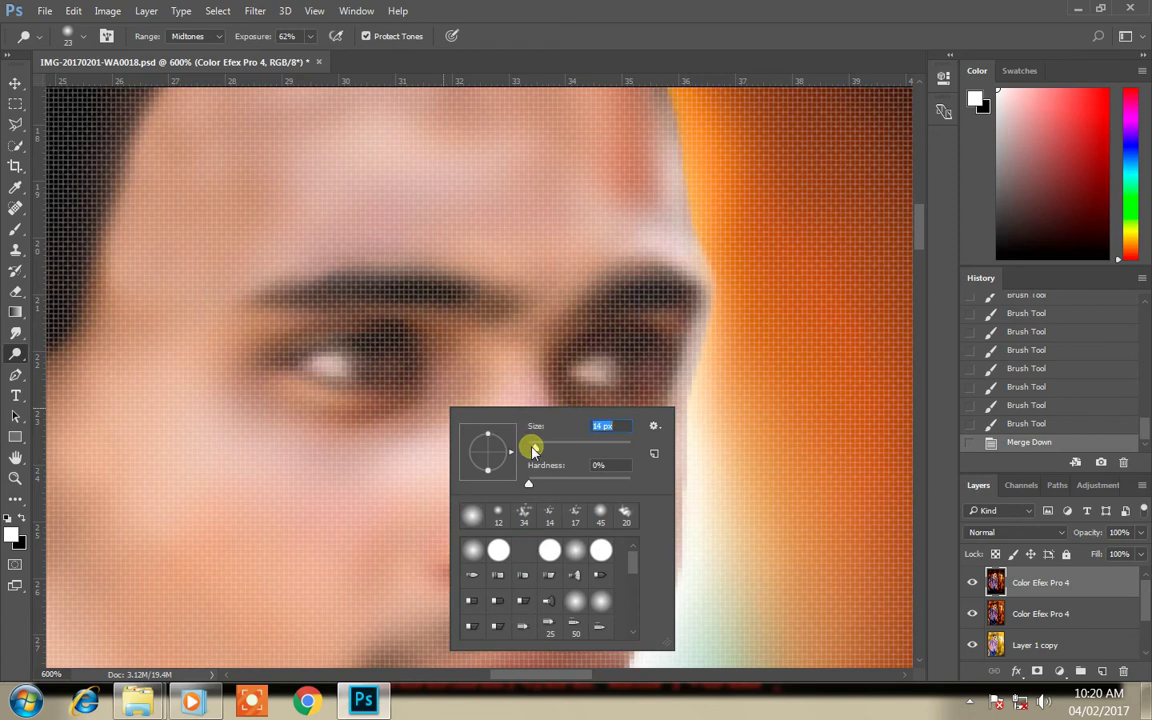
click(462, 393)
mouse_move(468, 377)
mouse_down()
mouse_move(392, 452)
mouse_move(676, 424)
mouse_move(662, 463)
mouse_move(676, 445)
mouse_move(618, 444)
mouse_move(584, 424)
mouse_move(637, 446)
mouse_up()
Step: Step through History to revert to before any dodging on the eyes
key(z)
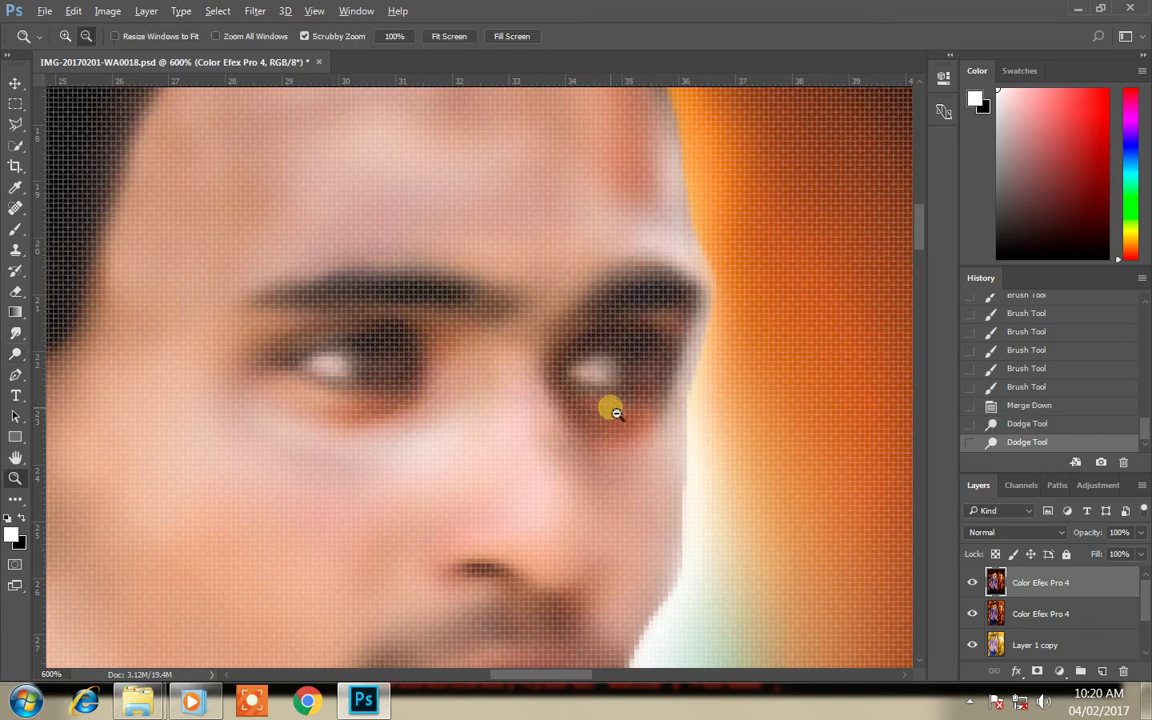
alt+click(609, 406)
alt+click(612, 411)
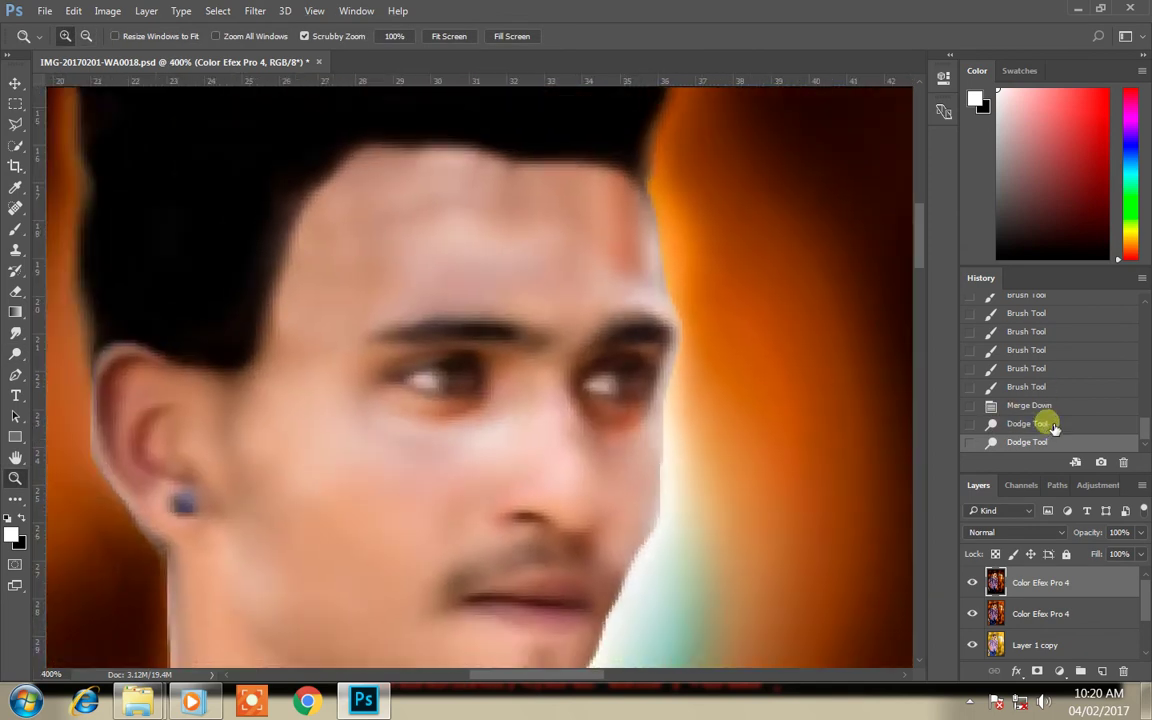
click(1052, 424)
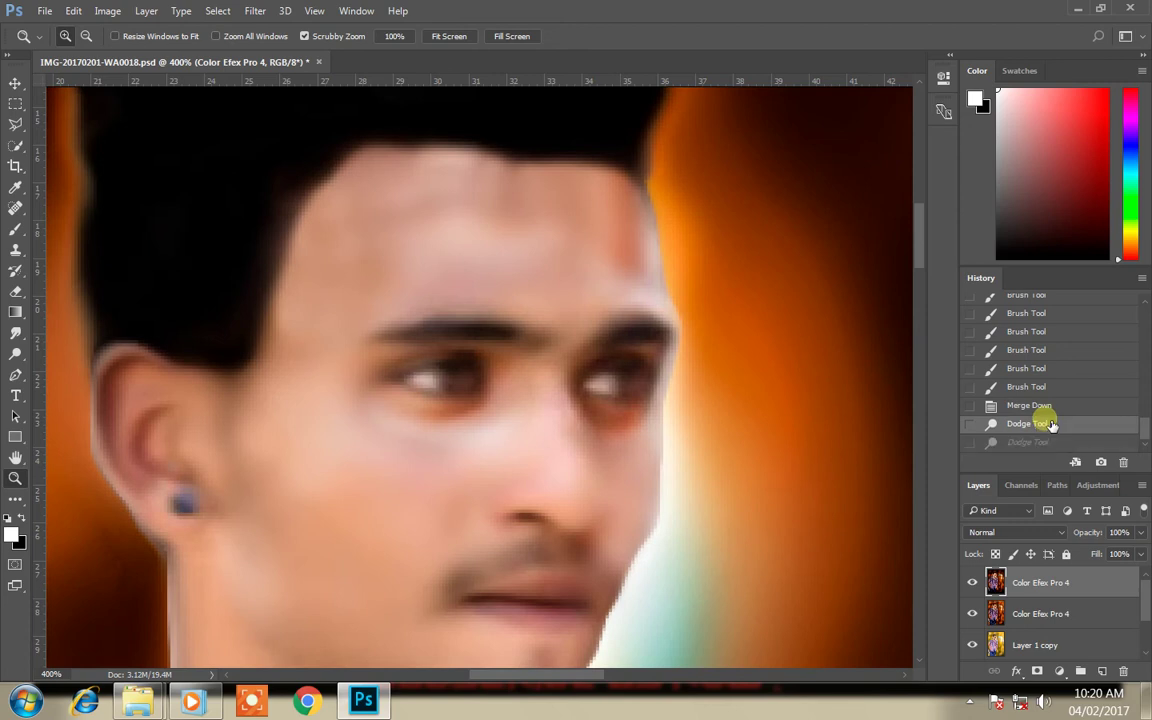
click(13, 352)
drag(288, 362, 307, 380)
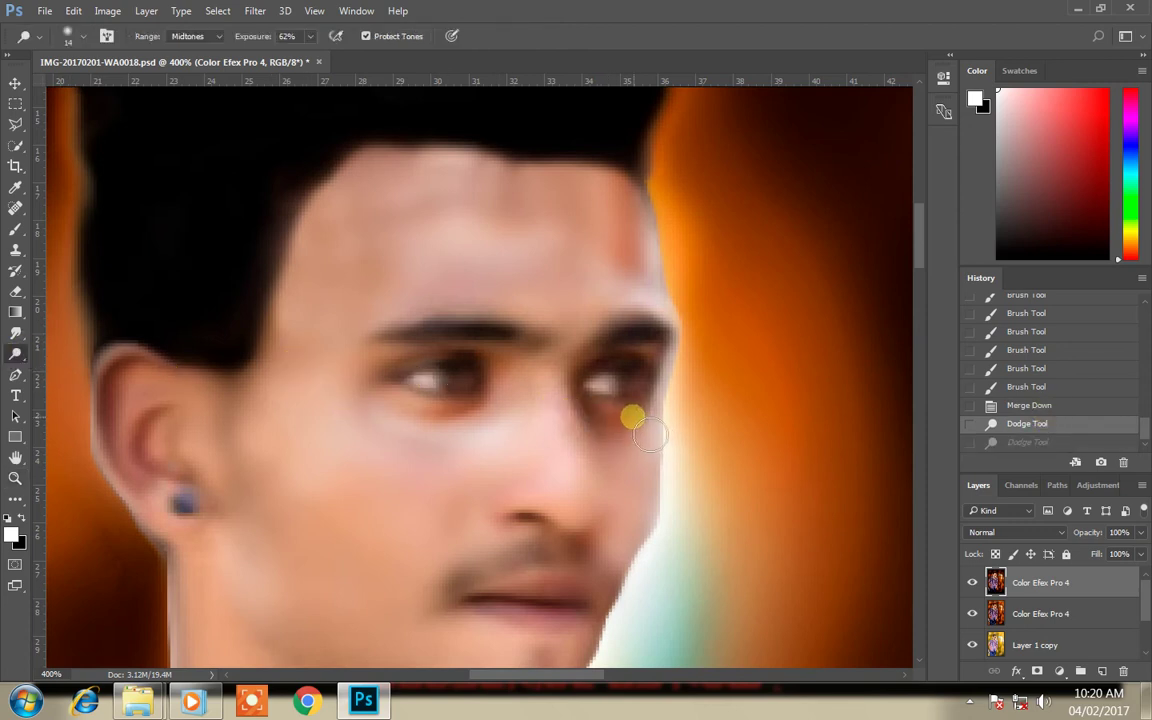
click(973, 441)
click(1052, 406)
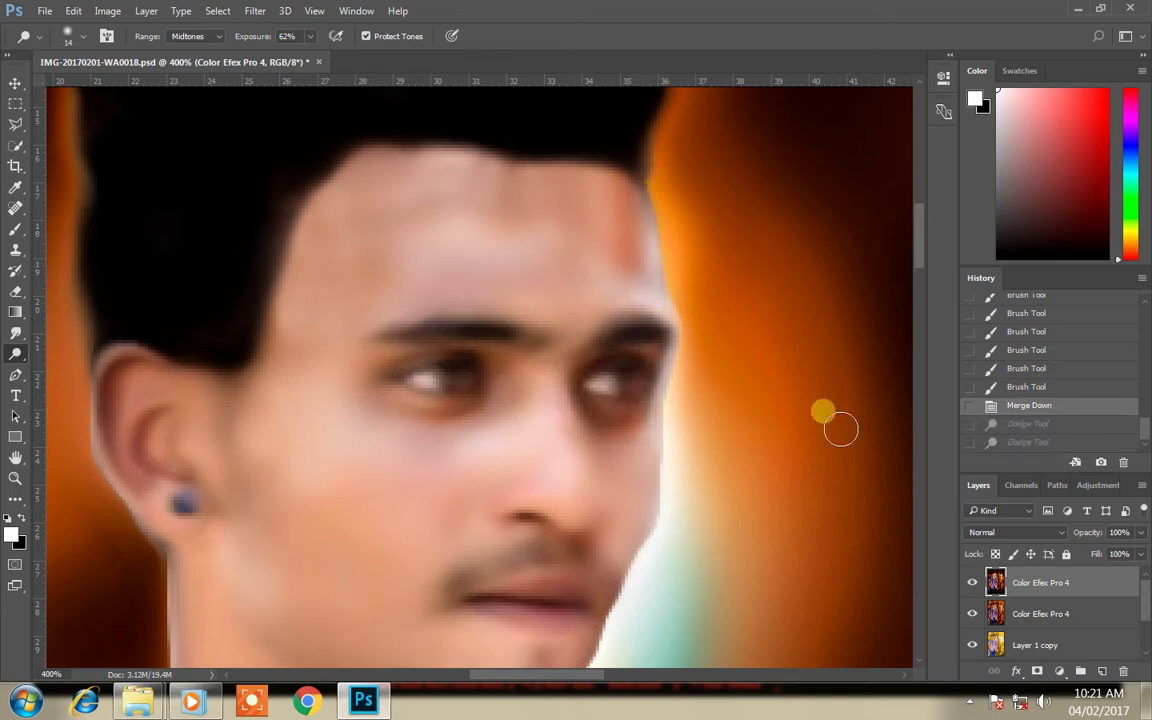
Step: Dodge the right eye area, undo those strokes, then brighten the left eye area with three strokes
mouse_move(613, 433)
mouse_down()
mouse_move(671, 374)
mouse_move(617, 347)
mouse_move(580, 430)
mouse_move(560, 380)
mouse_move(600, 360)
mouse_move(600, 345)
mouse_up()
drag(650, 378, 620, 400)
click(1000, 405)
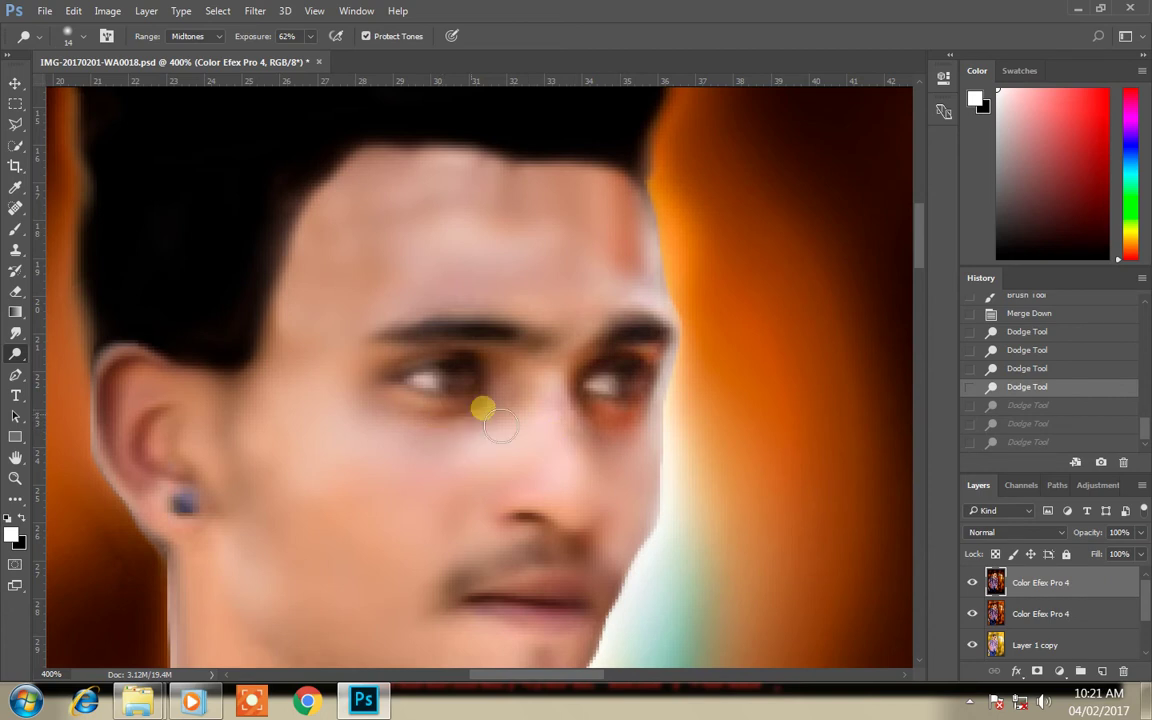
mouse_move(502, 433)
mouse_down()
mouse_move(445, 388)
mouse_move(410, 385)
mouse_up()
mouse_move(452, 437)
mouse_down()
mouse_move(395, 385)
mouse_move(430, 385)
mouse_up()
drag(493, 431, 516, 388)
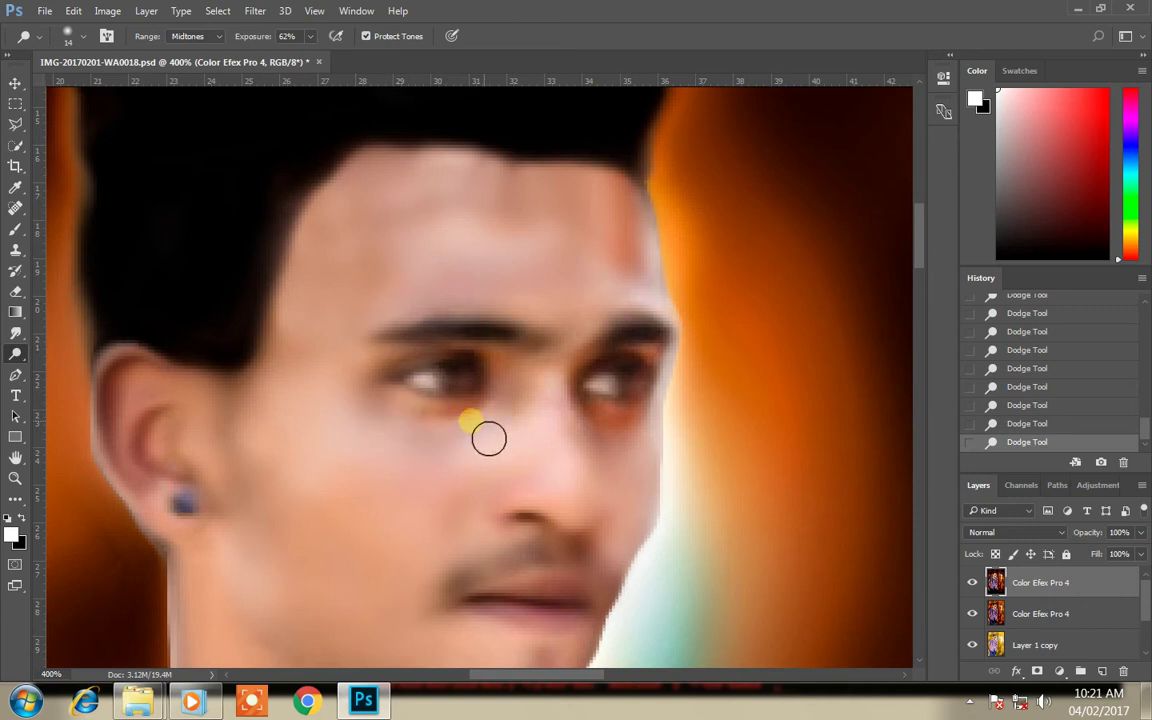
key(z)
alt+click(445, 431)
alt+click(445, 481)
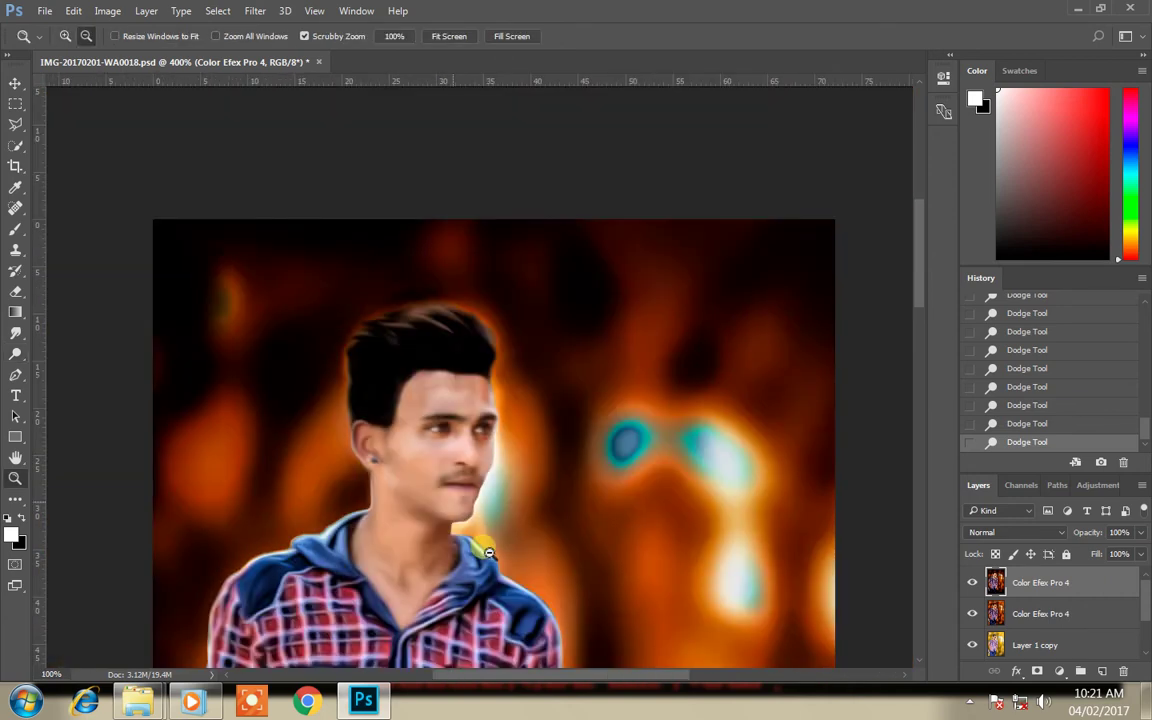
alt+click(501, 507)
alt+click(507, 526)
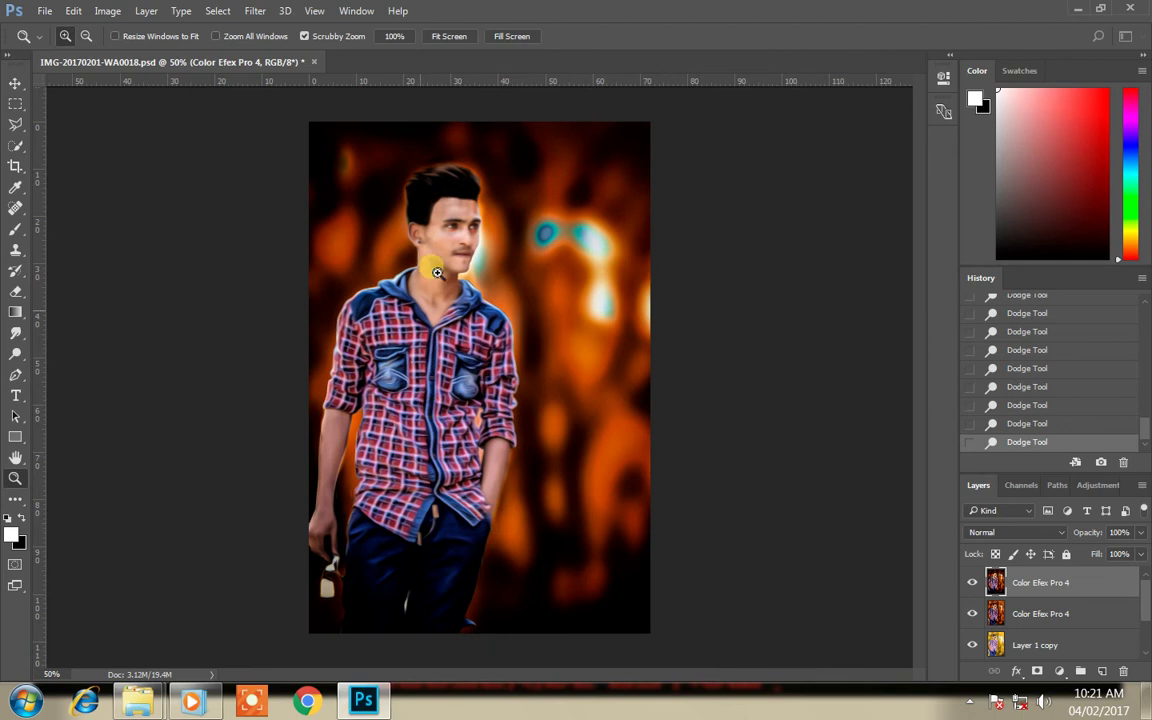
click(467, 224)
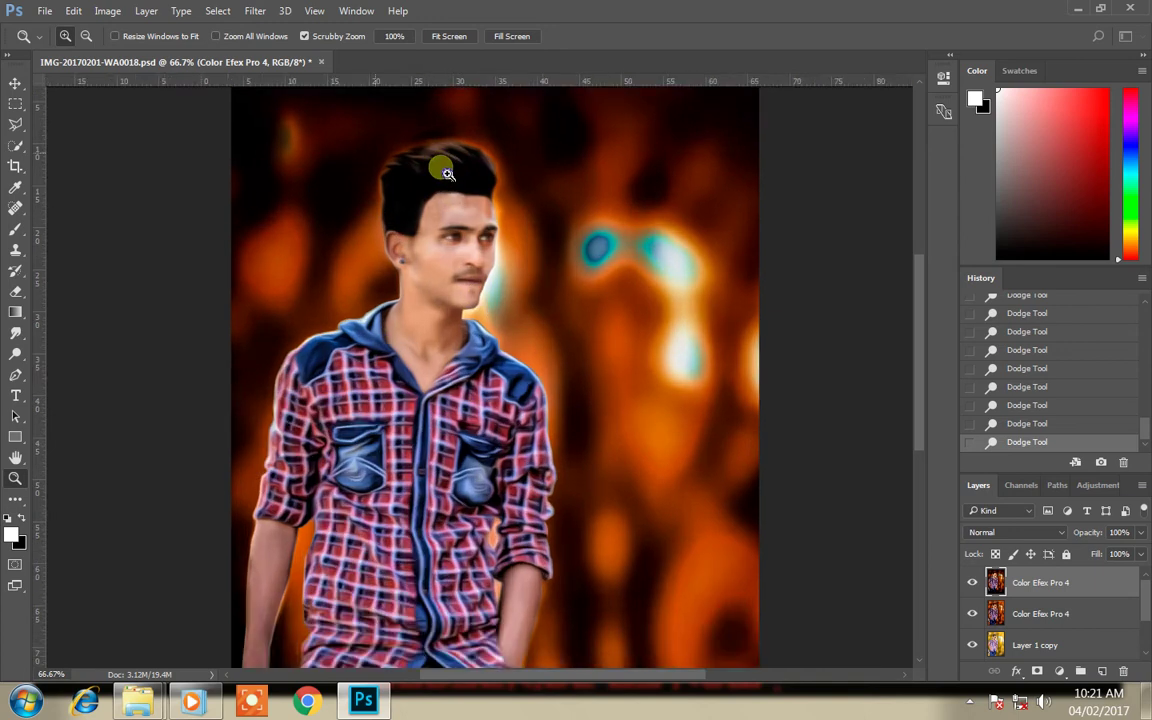
drag(441, 191, 442, 170)
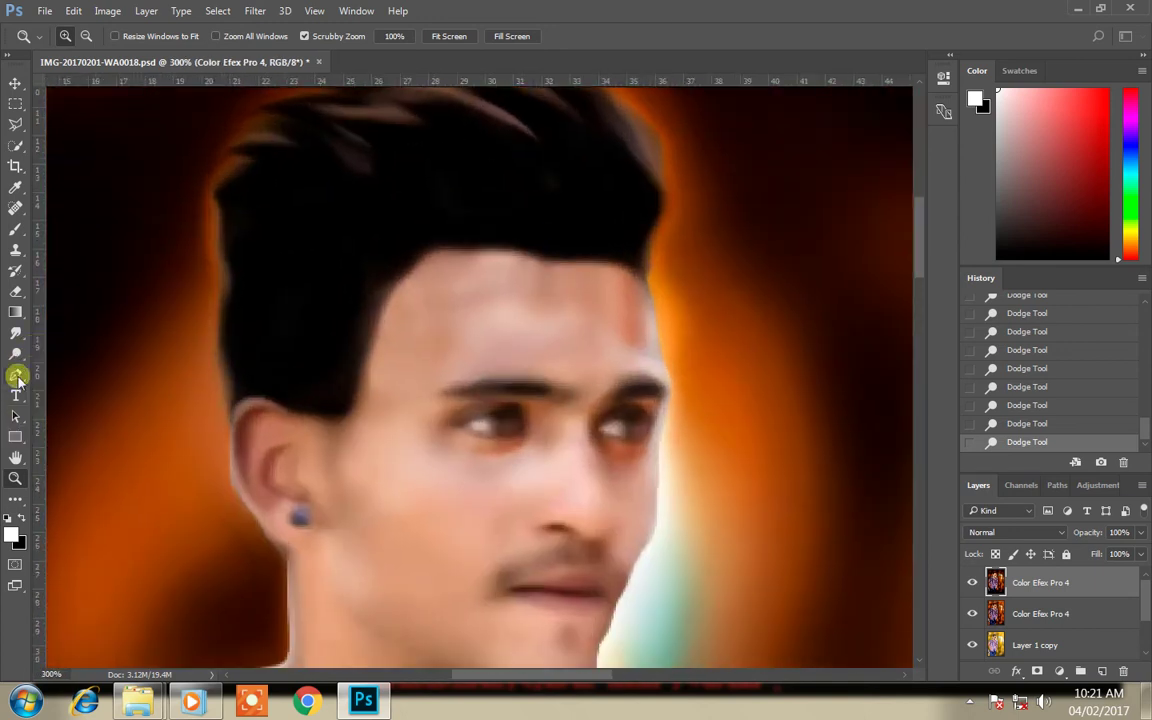
Step: Smudge the hairline across the forehead and near the temple with a 20 px Smudge brush
click(15, 336)
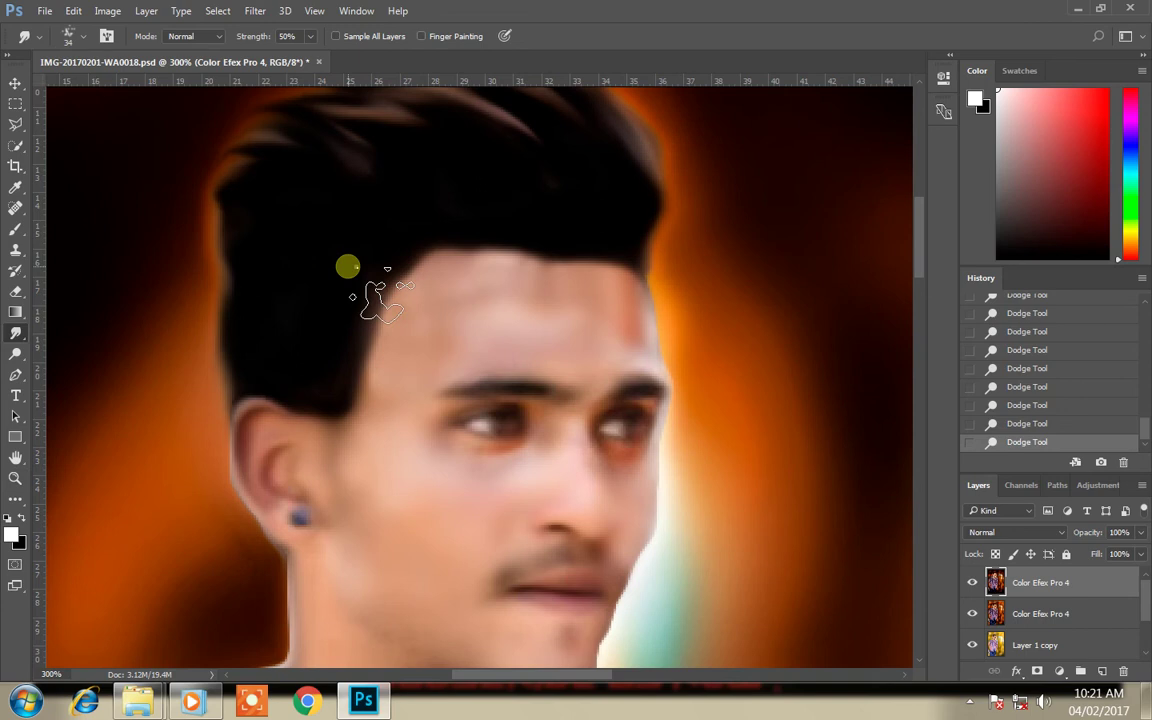
right_click(372, 263)
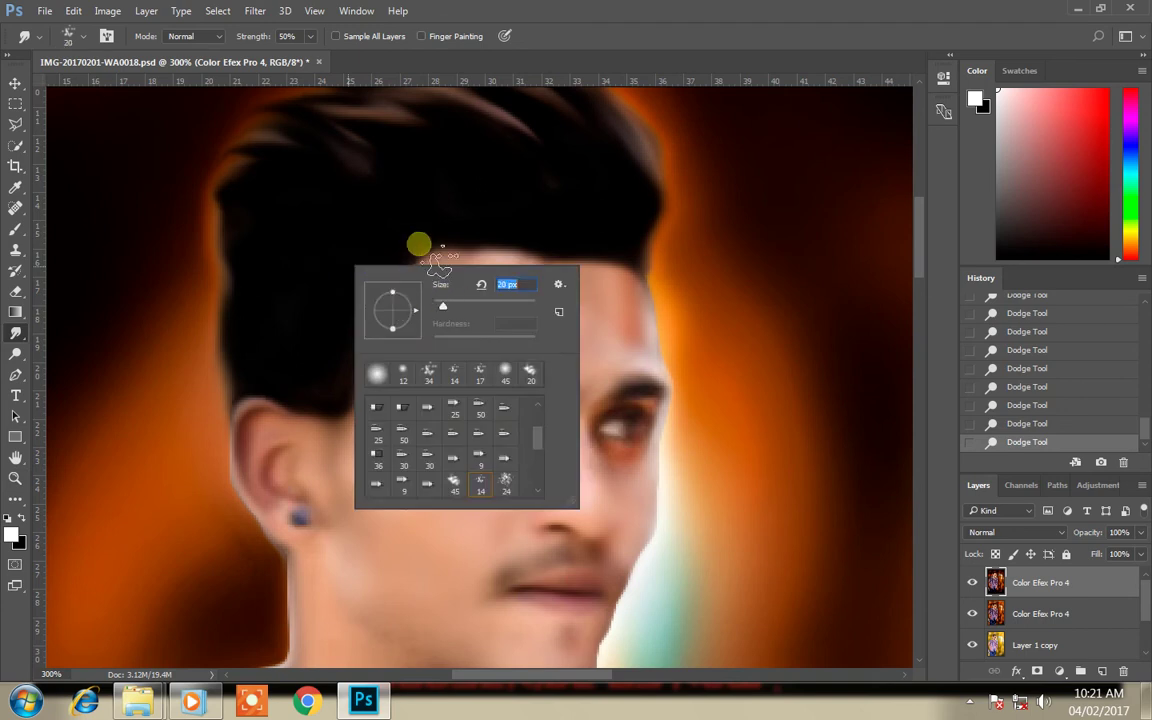
click(434, 262)
mouse_move(435, 257)
mouse_down()
mouse_move(412, 319)
mouse_move(420, 292)
mouse_up()
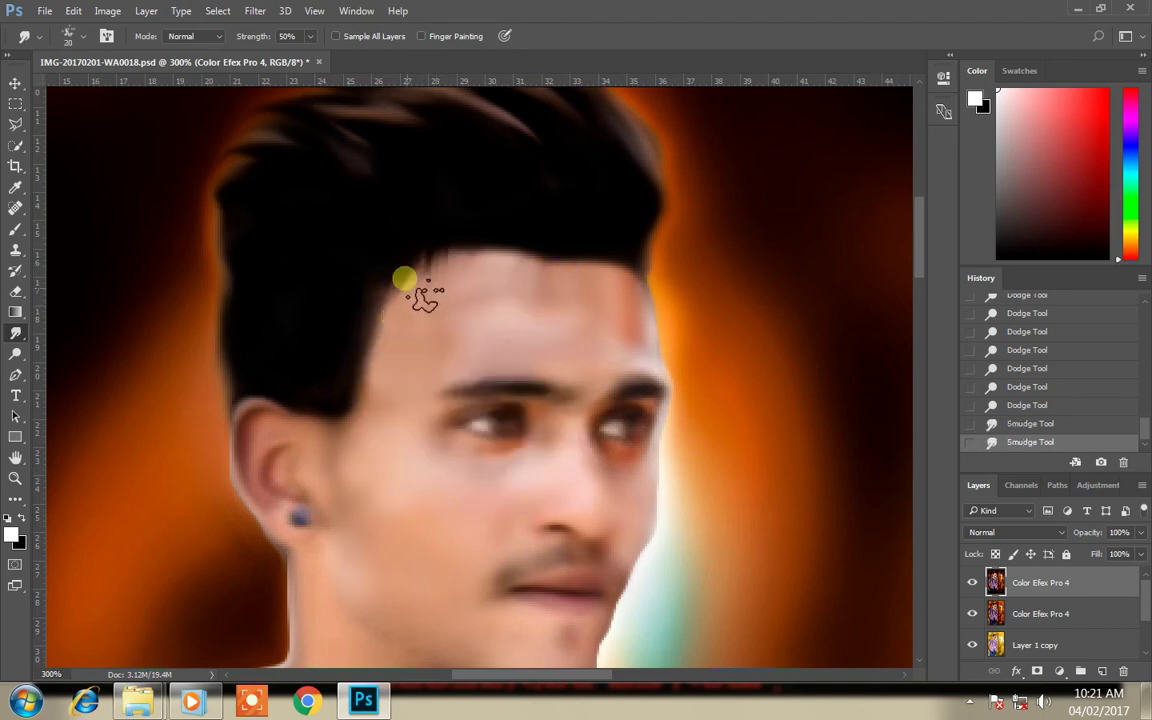
mouse_move(356, 389)
mouse_down()
mouse_move(378, 303)
mouse_move(350, 393)
mouse_up()
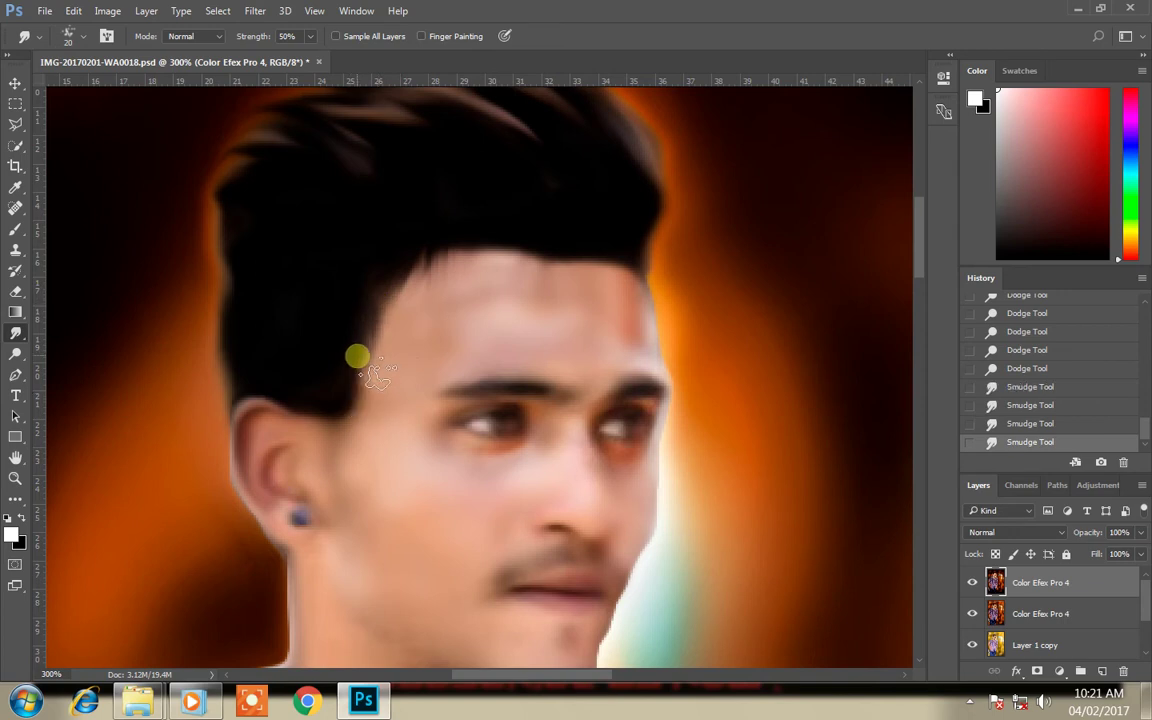
mouse_move(442, 249)
mouse_down()
mouse_move(455, 244)
mouse_move(378, 306)
mouse_move(475, 246)
mouse_move(508, 256)
mouse_up()
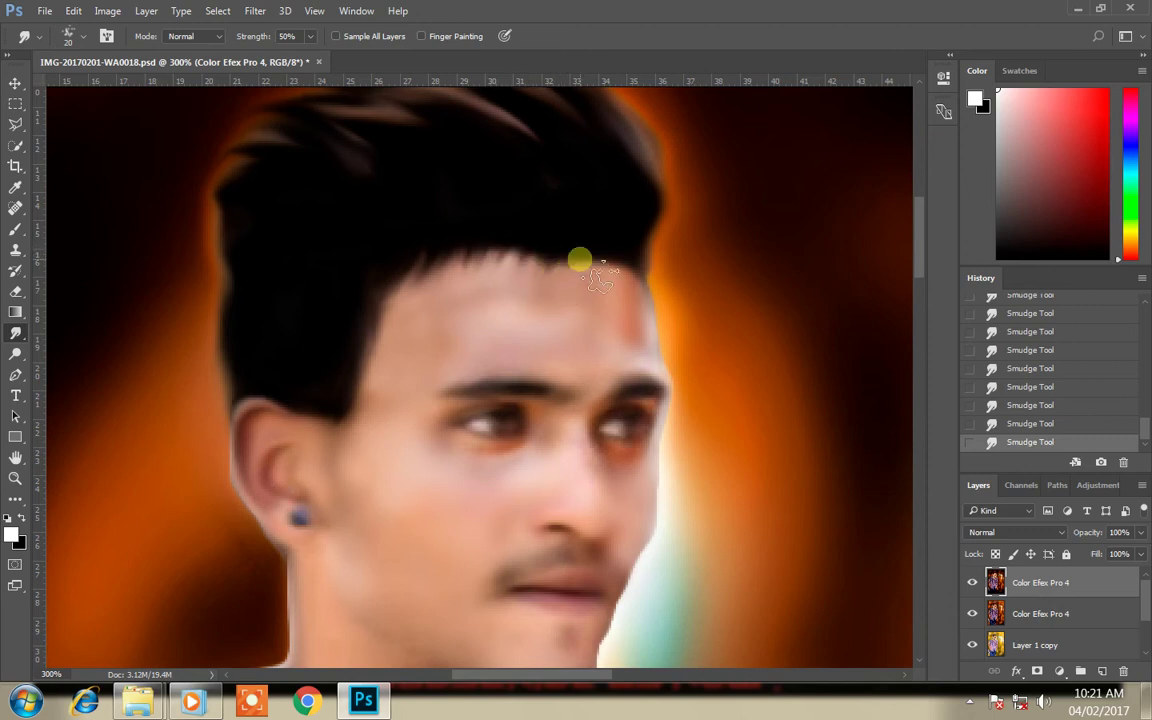
drag(597, 261, 623, 263)
Step: Zoom out to check the overall result, then zoom back in on the forehead hairline
key(z)
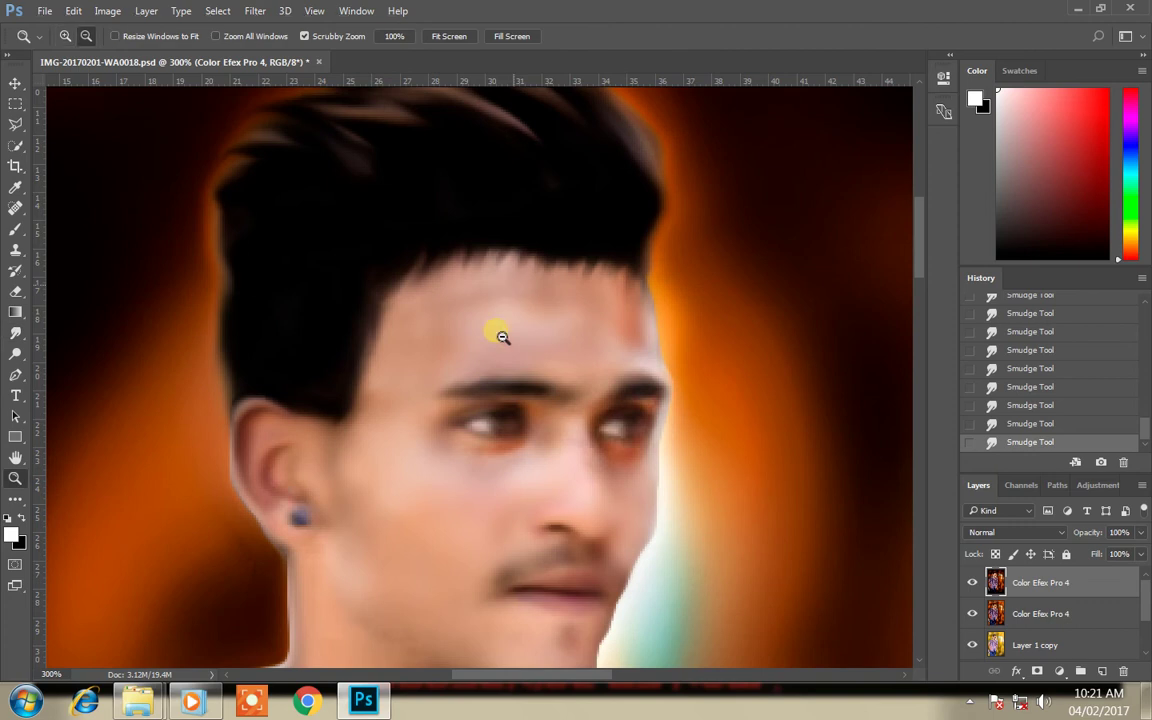
alt+click(502, 337)
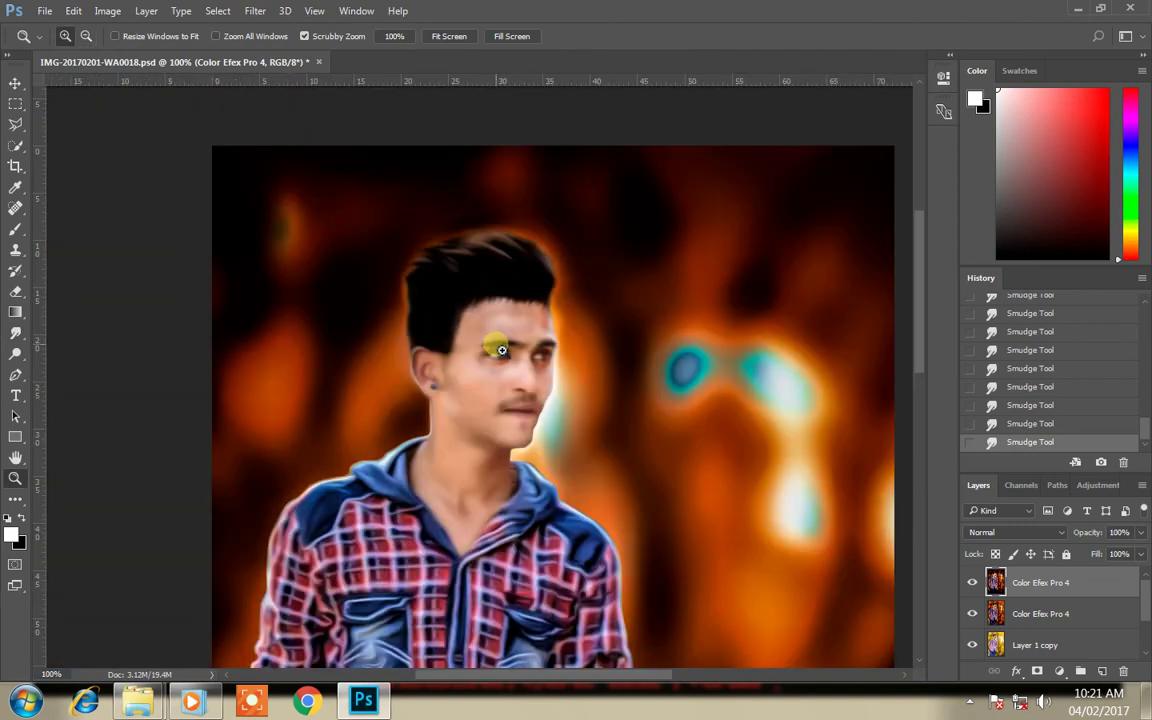
click(511, 300)
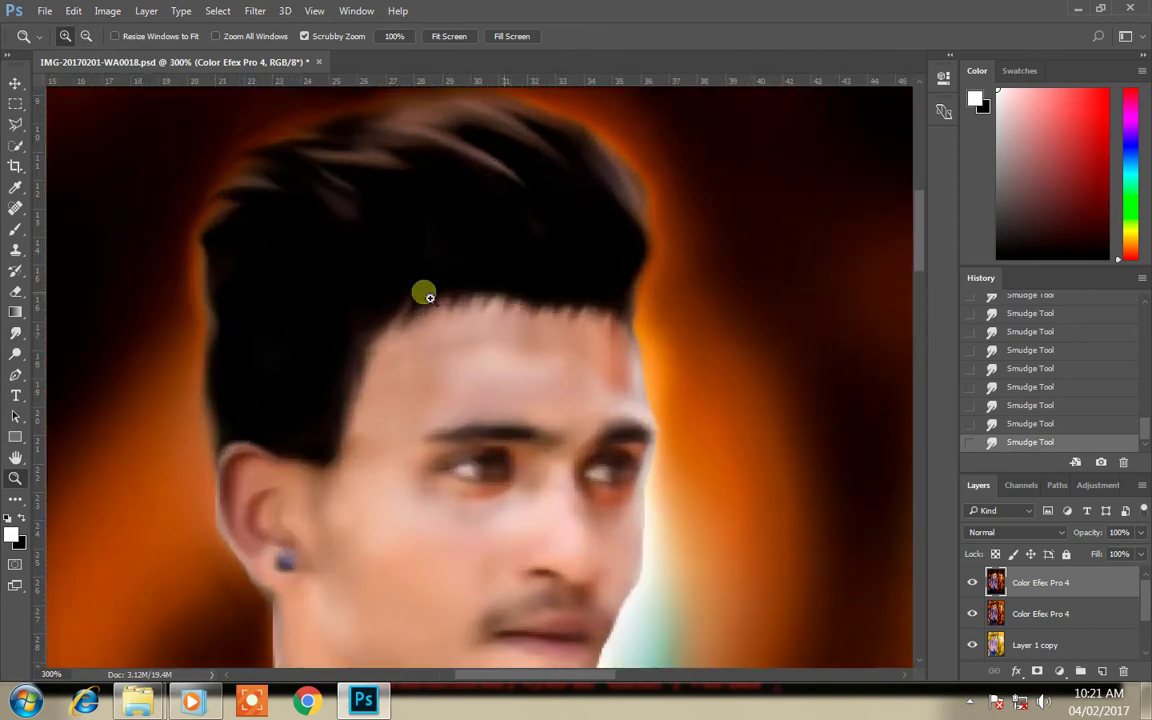
click(478, 294)
click(15, 332)
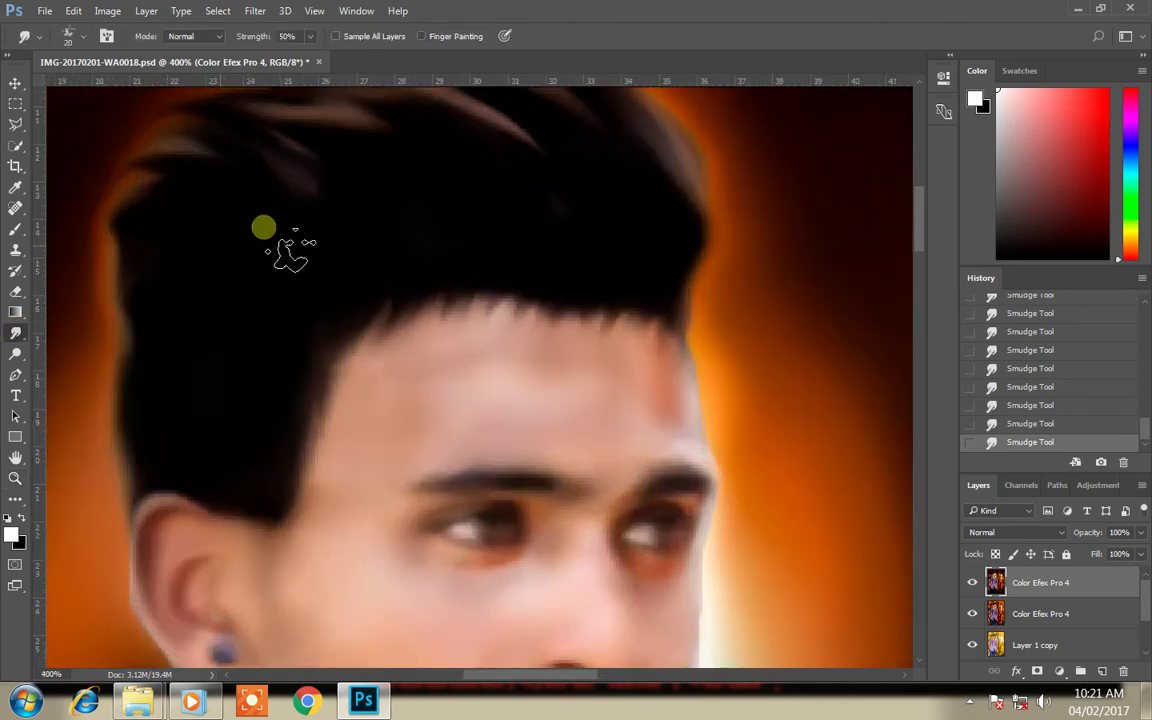
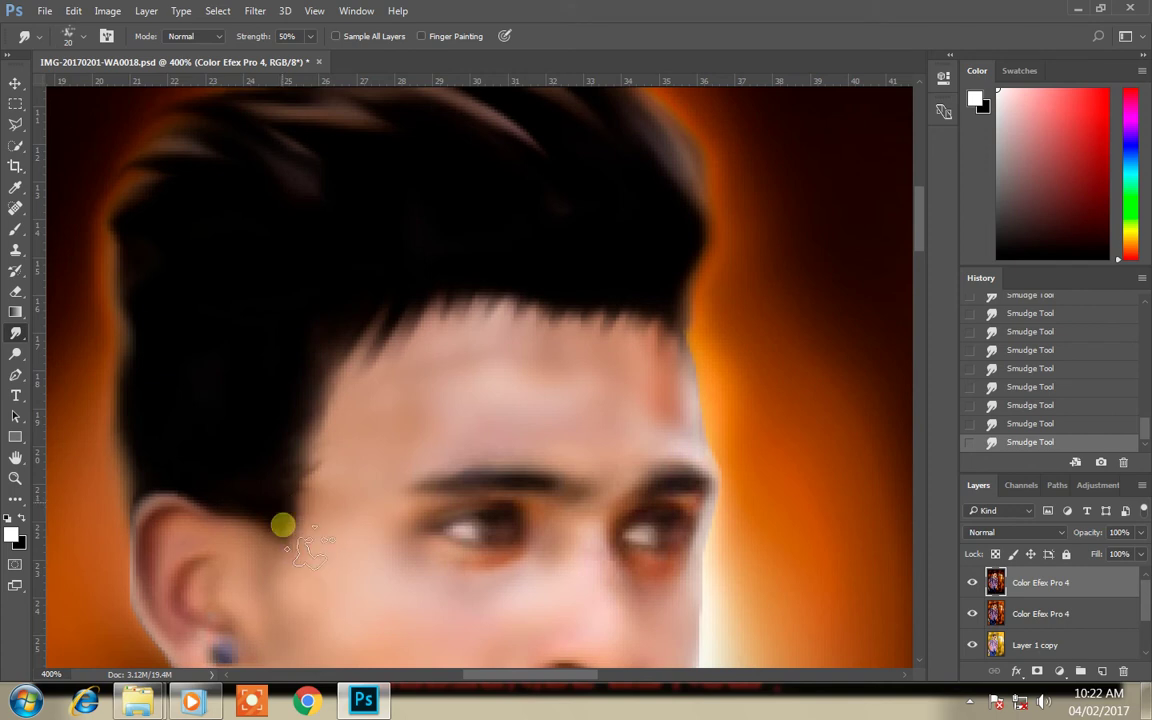
Step: Smudge the hair edge above the ear downward, undoing a stray forehead smudge
drag(291, 538, 311, 622)
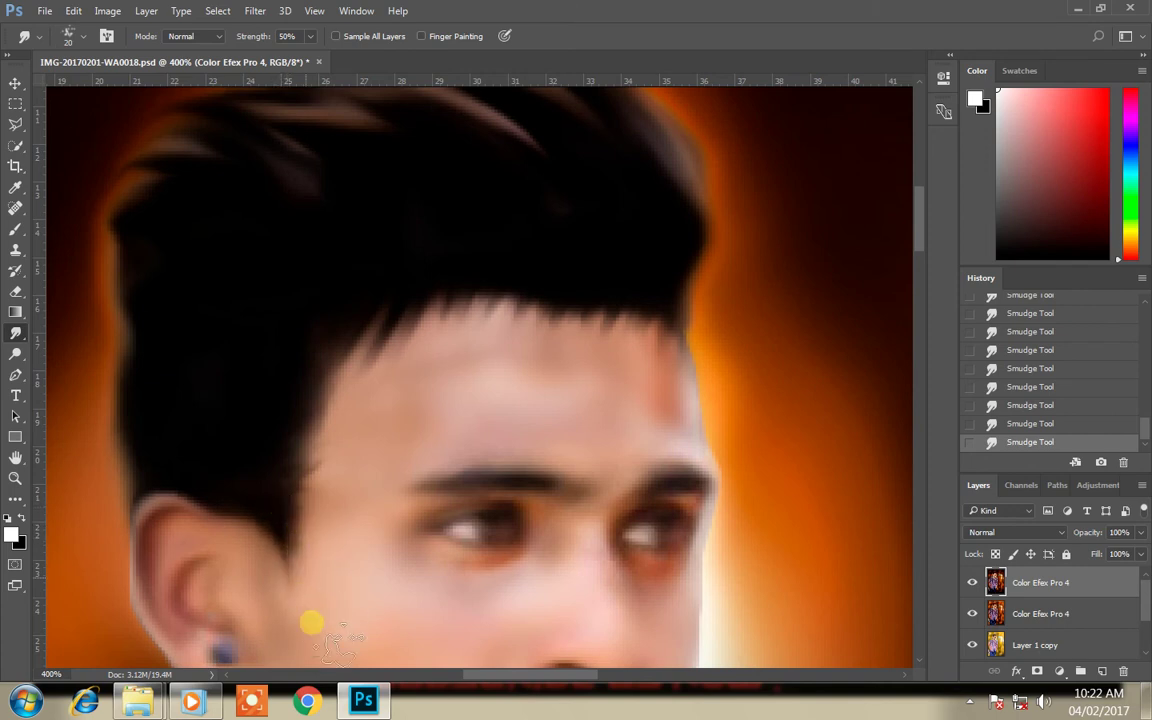
drag(472, 348, 462, 336)
click(1040, 424)
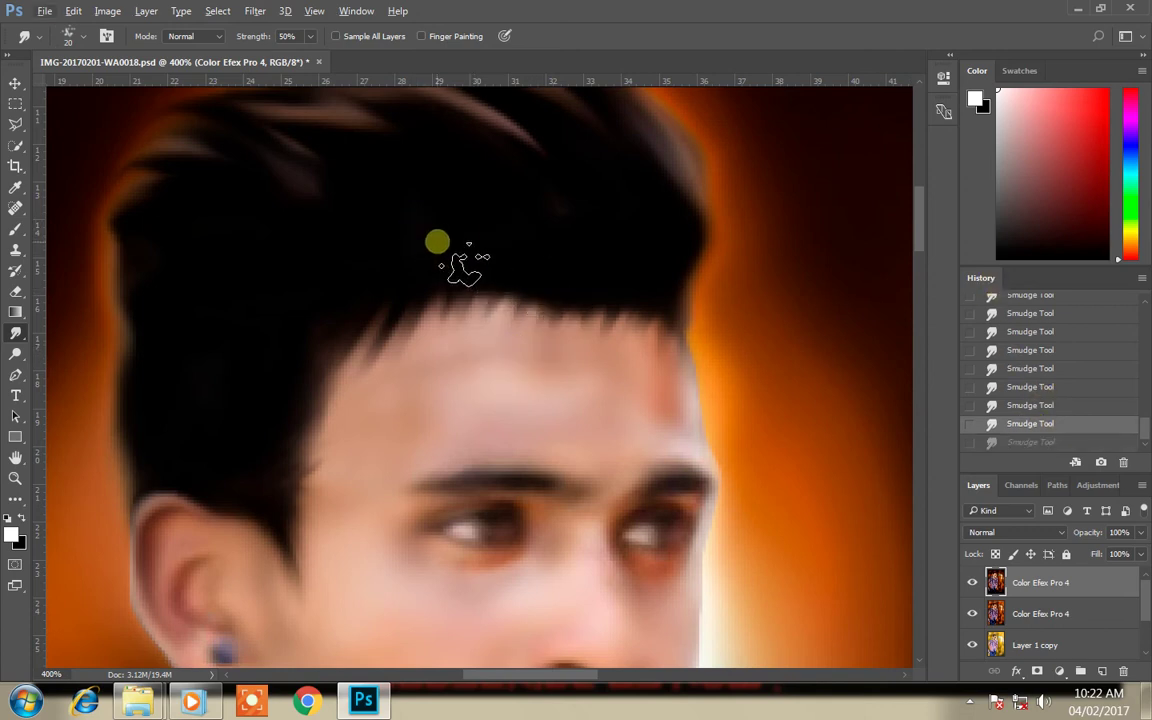
Step: Merge the top Color Efex Pro 4 layer down, then compare before/after and hide it
key(z)
alt+click(450, 257)
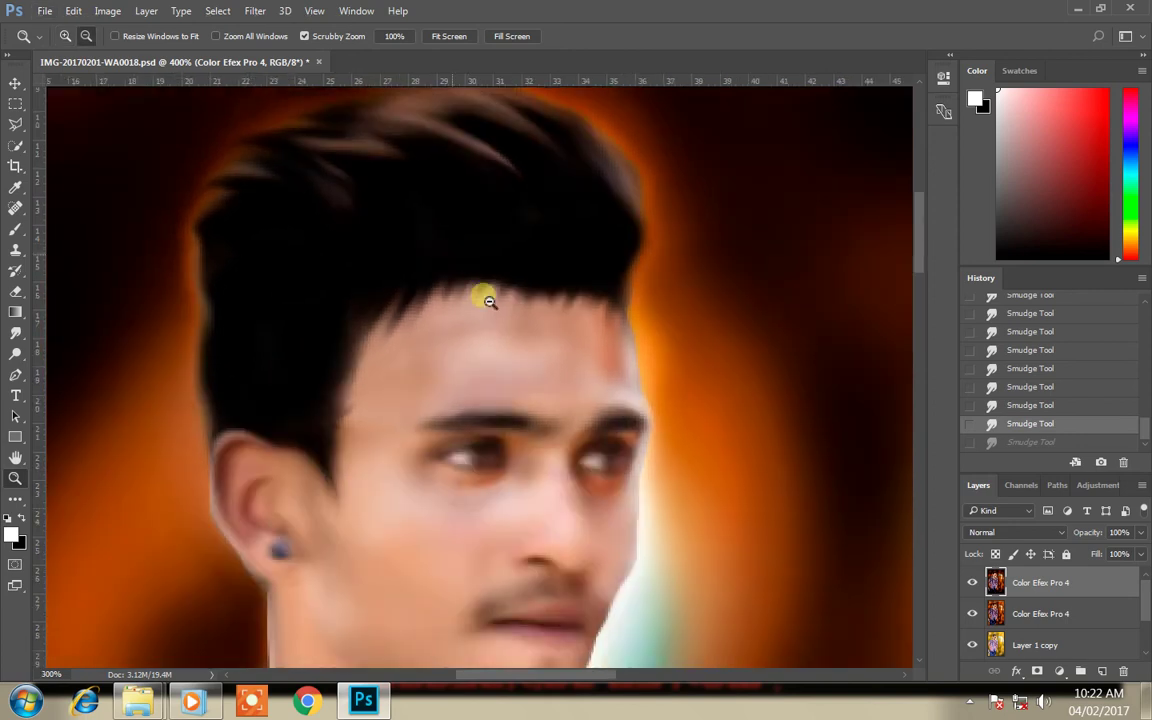
alt+click(494, 306)
alt+click(560, 433)
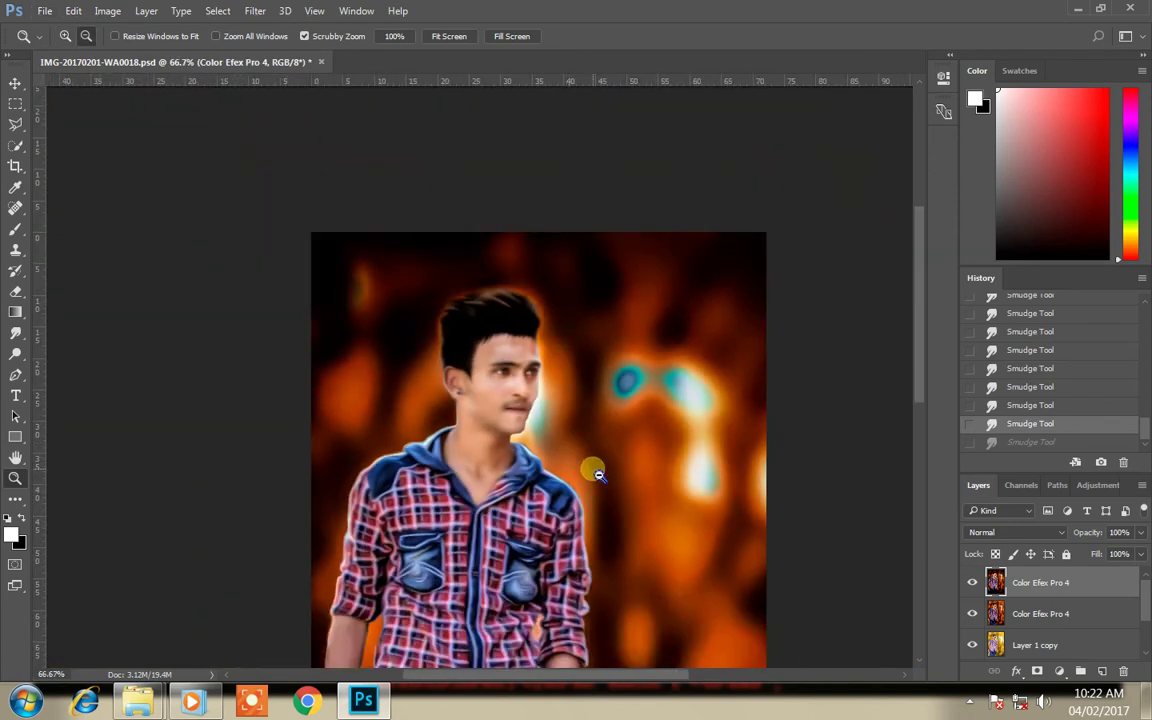
alt+click(594, 470)
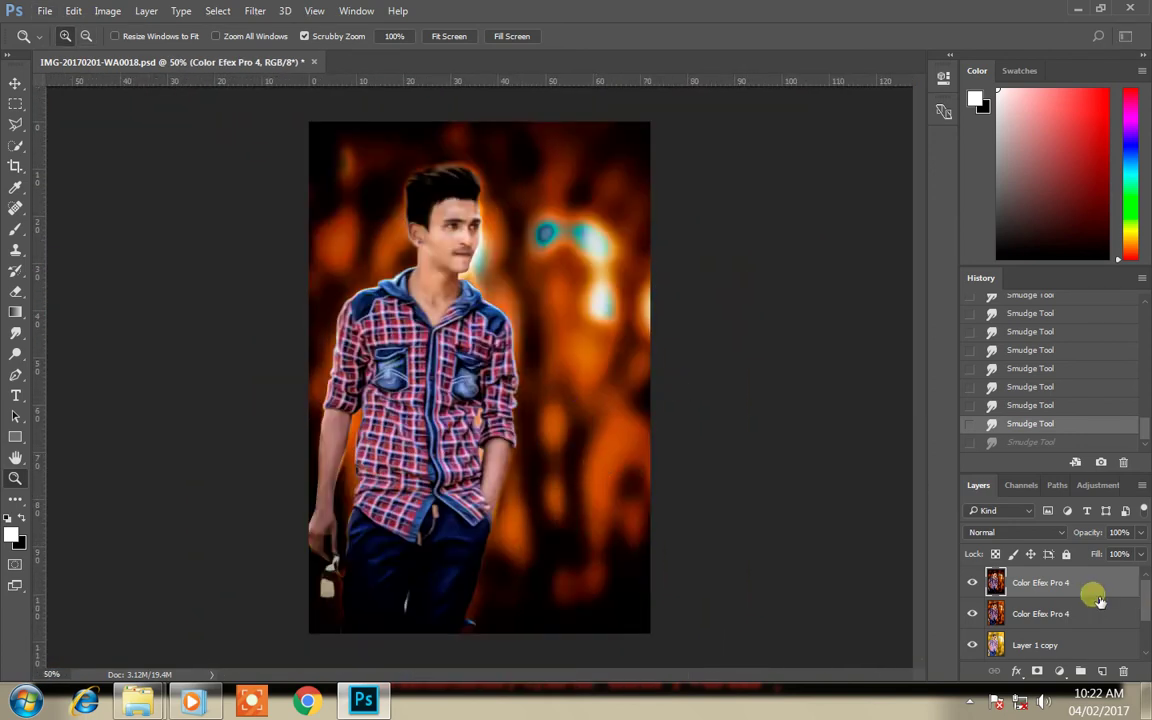
right_click(1094, 590)
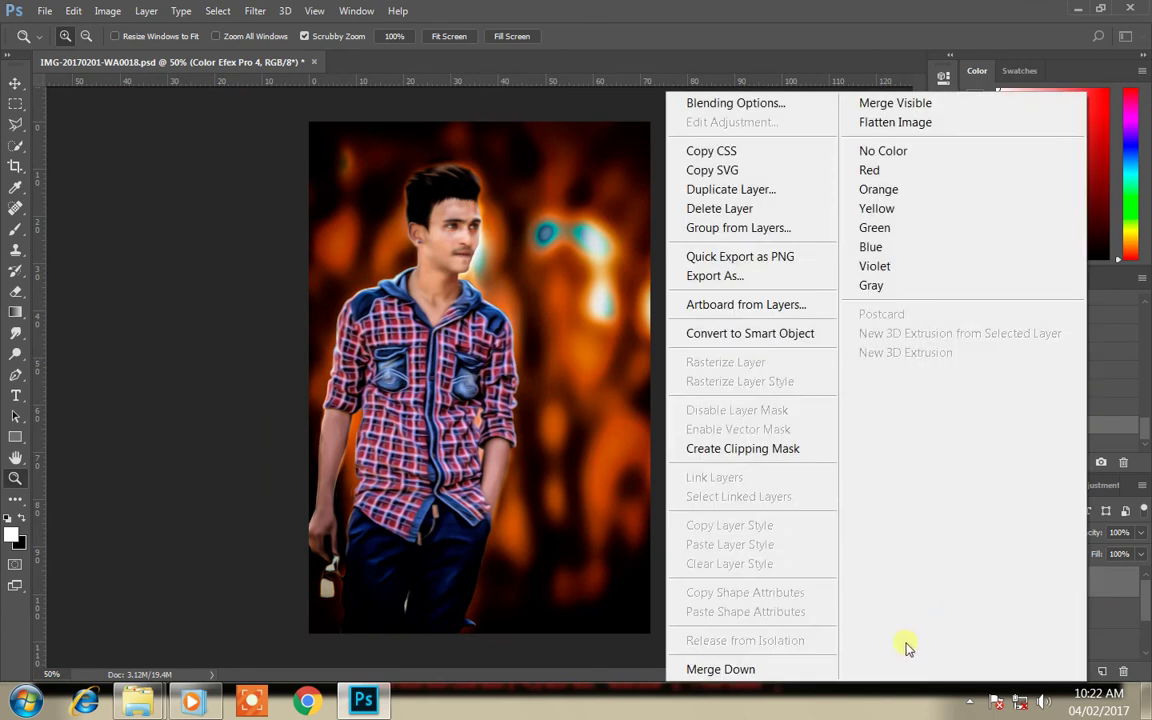
click(800, 670)
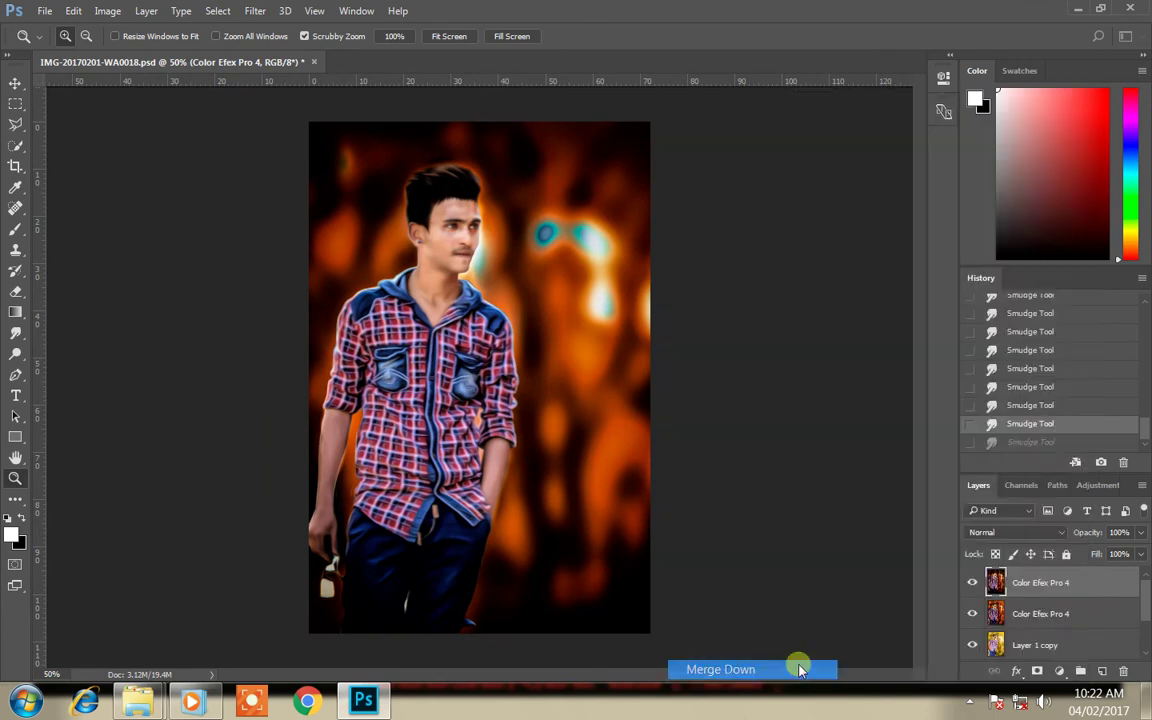
click(972, 582)
click(972, 582)
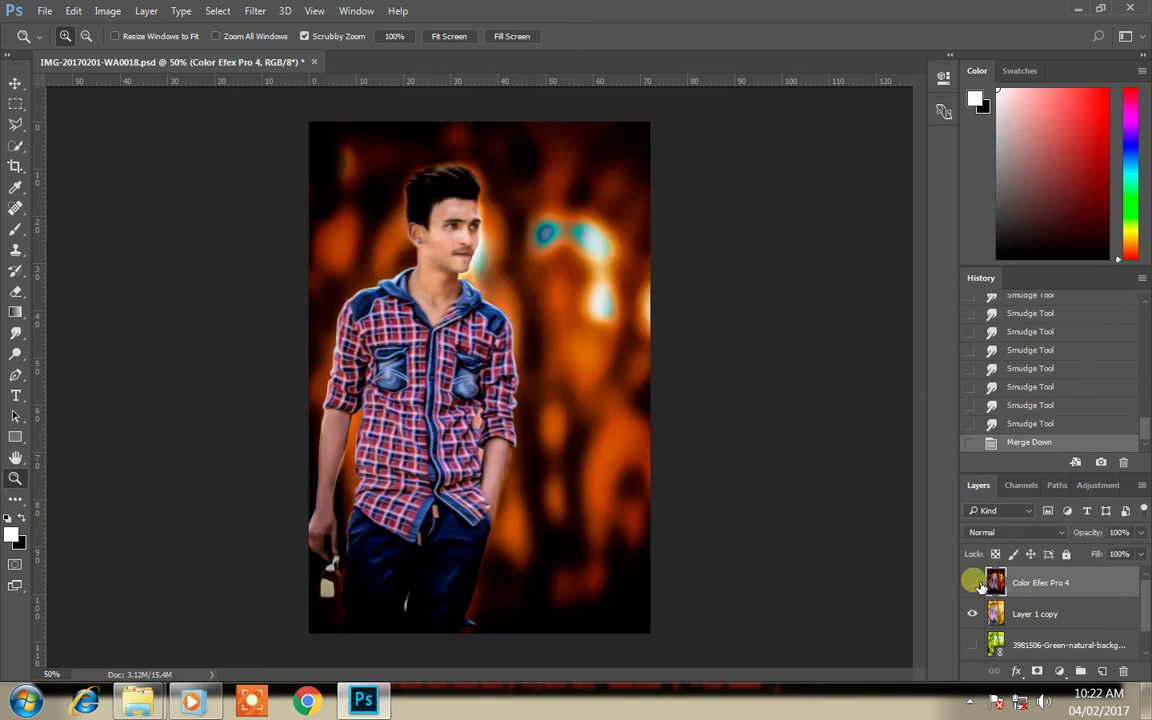
click(972, 582)
Step: Move Layer 1 copy above Color Efex Pro 4 and give it a black hiding mask
click(434, 224)
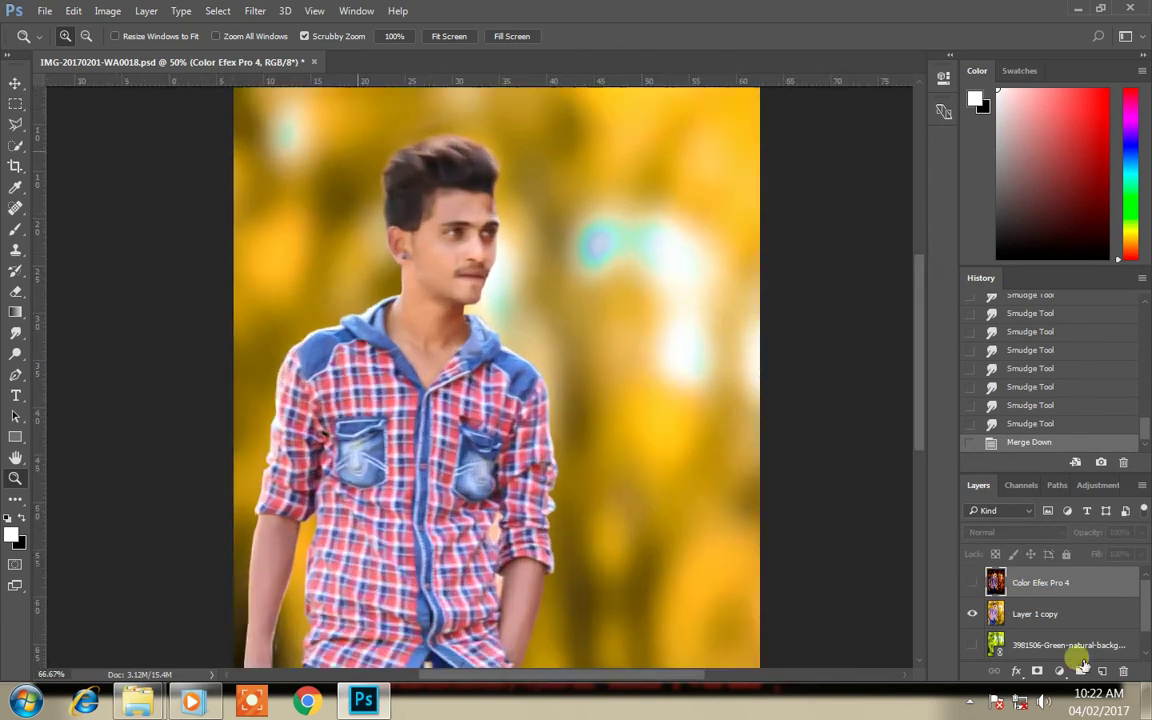
click(1070, 621)
double_click(1066, 616)
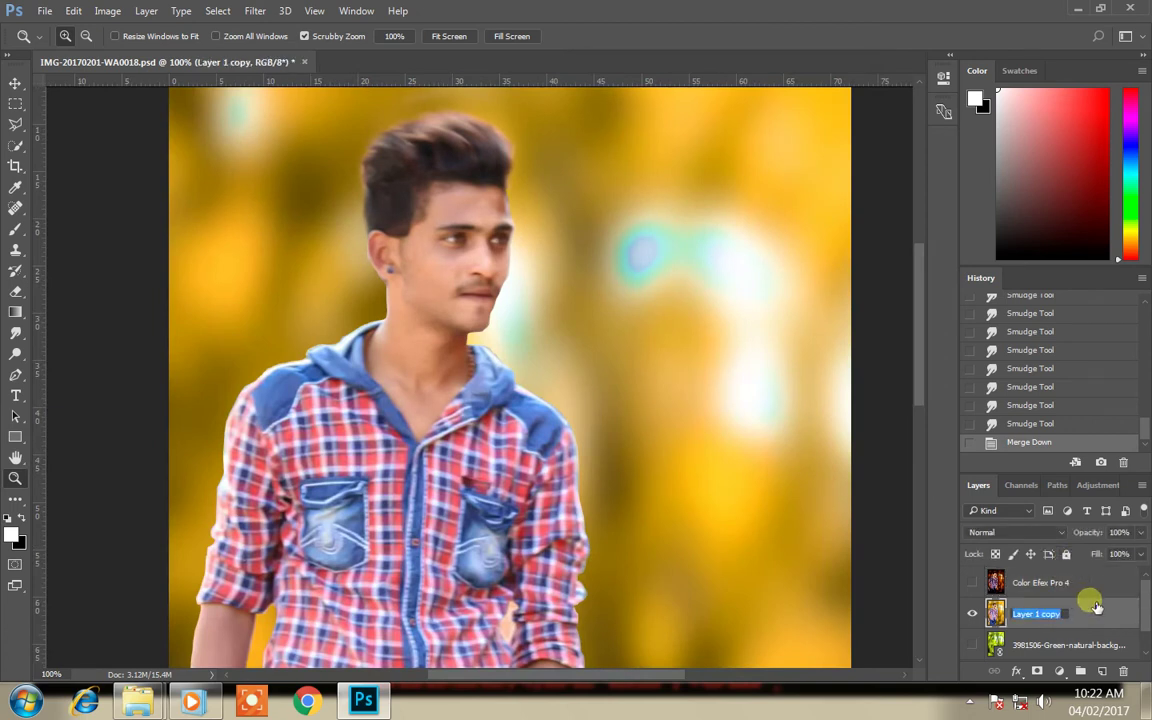
drag(1097, 607, 1092, 580)
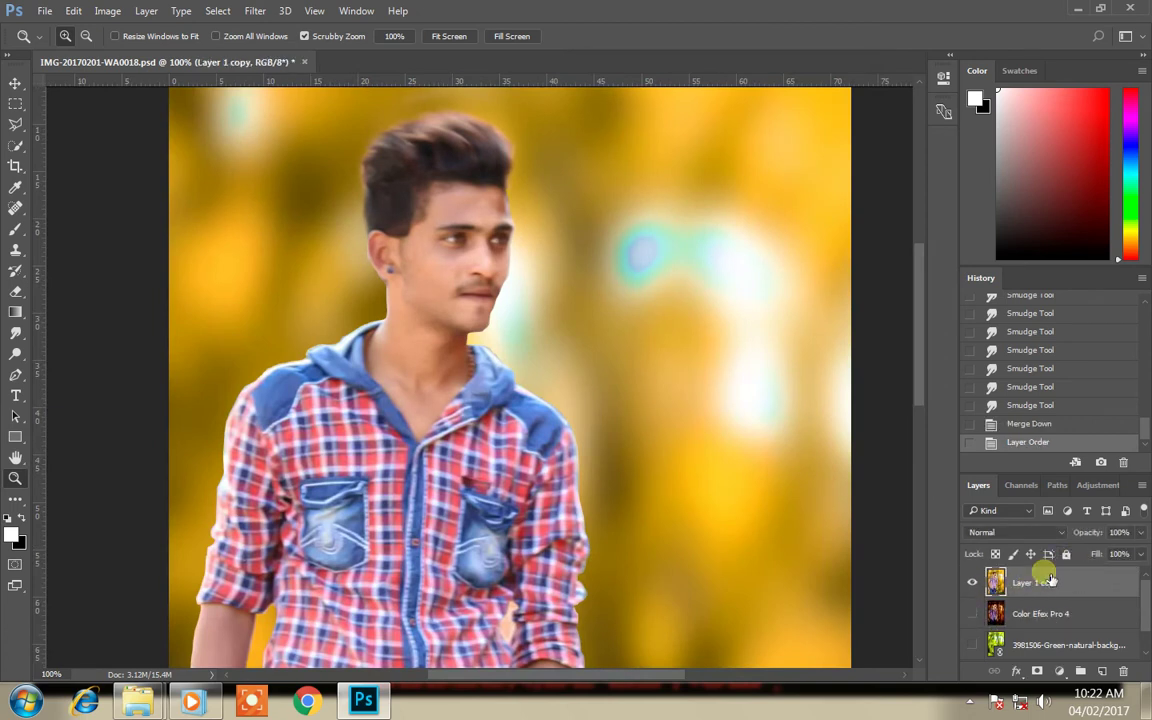
alt+click(1040, 672)
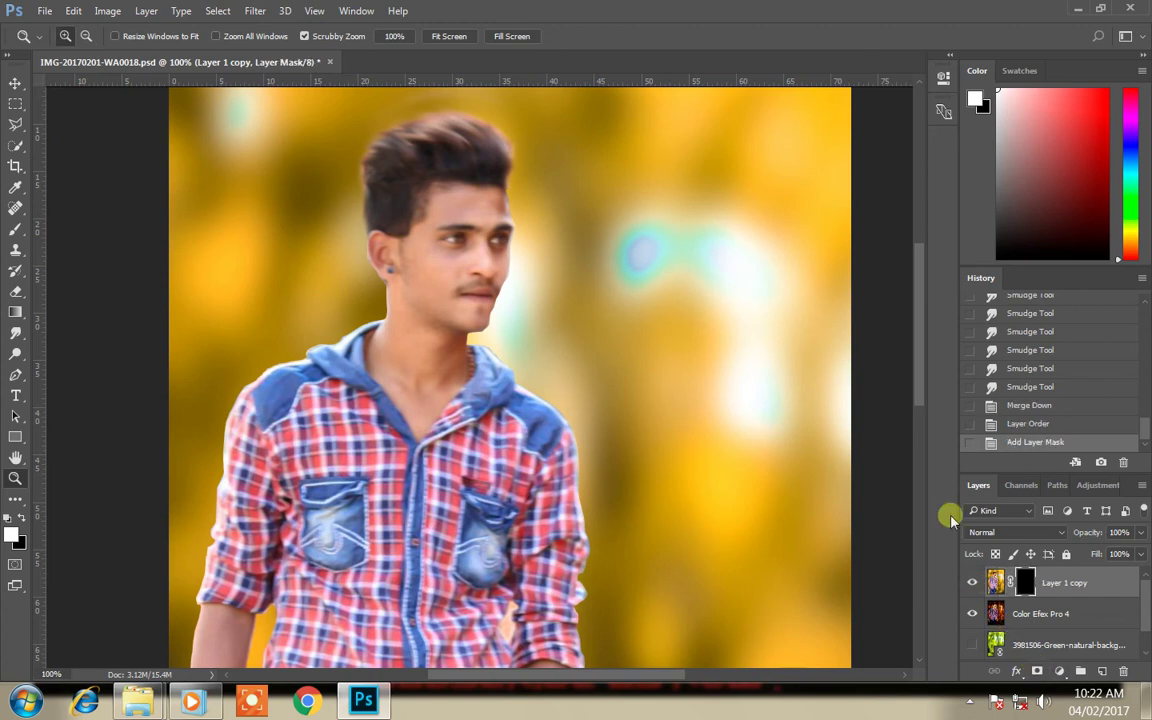
Step: Paint the mask white to reveal the original forehead, eyes and jaw
click(472, 181)
click(479, 183)
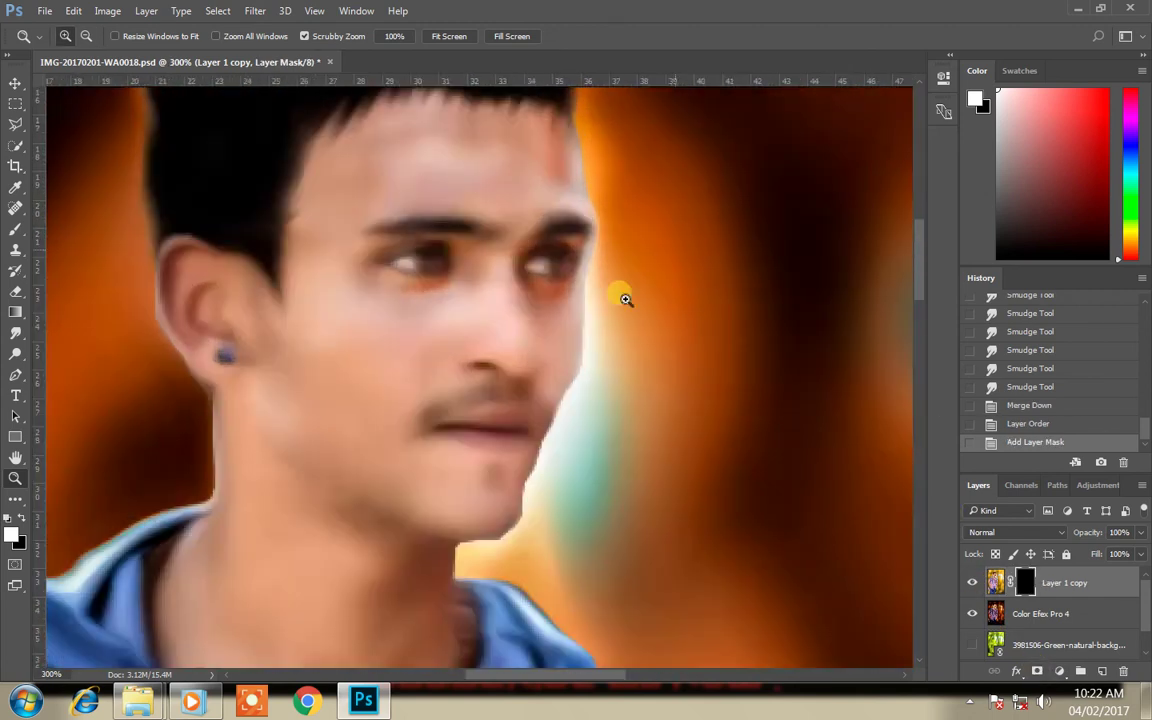
click(15, 228)
mouse_move(380, 200)
mouse_down()
mouse_move(427, 164)
mouse_move(466, 162)
mouse_move(563, 198)
mouse_move(468, 198)
mouse_move(458, 286)
mouse_move(411, 257)
mouse_move(391, 265)
mouse_move(404, 247)
mouse_up()
mouse_move(500, 255)
mouse_down()
mouse_move(571, 296)
mouse_move(594, 279)
mouse_up()
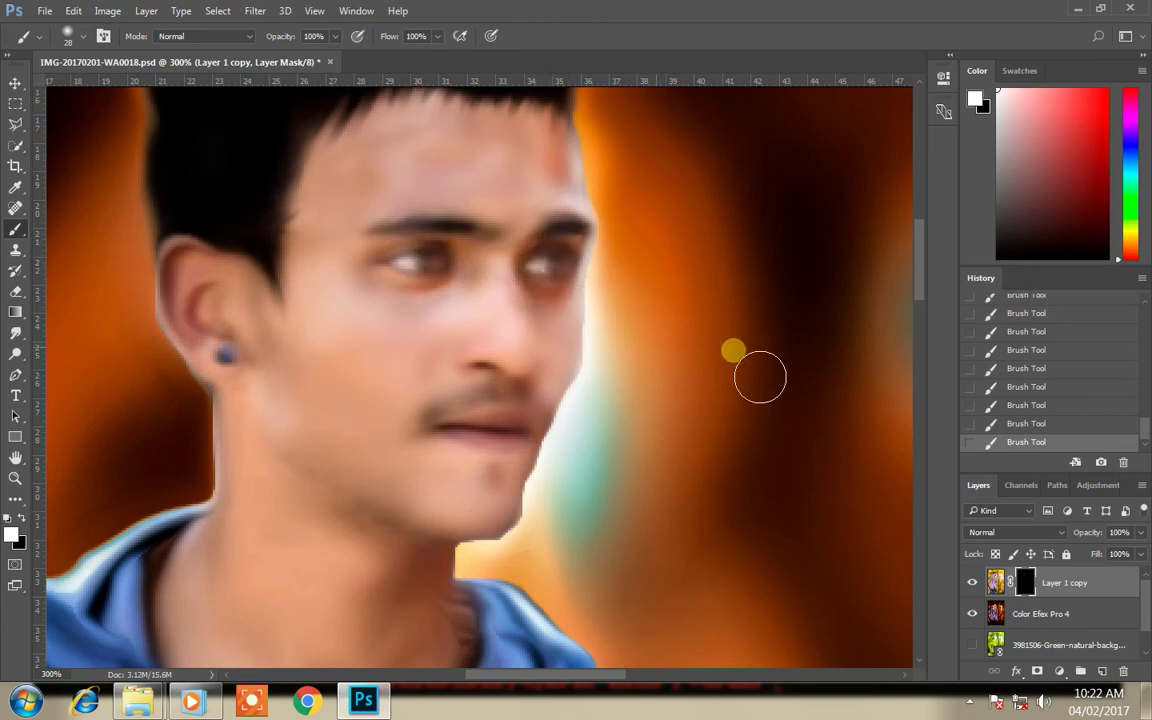
click(1043, 424)
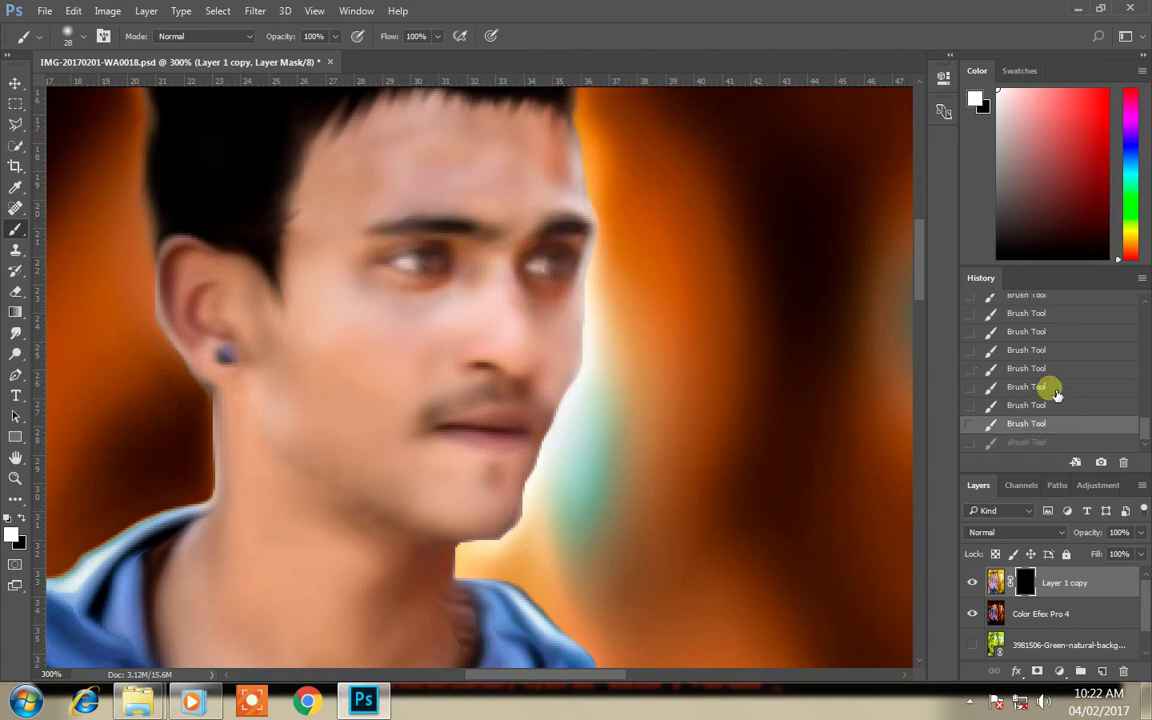
click(1040, 387)
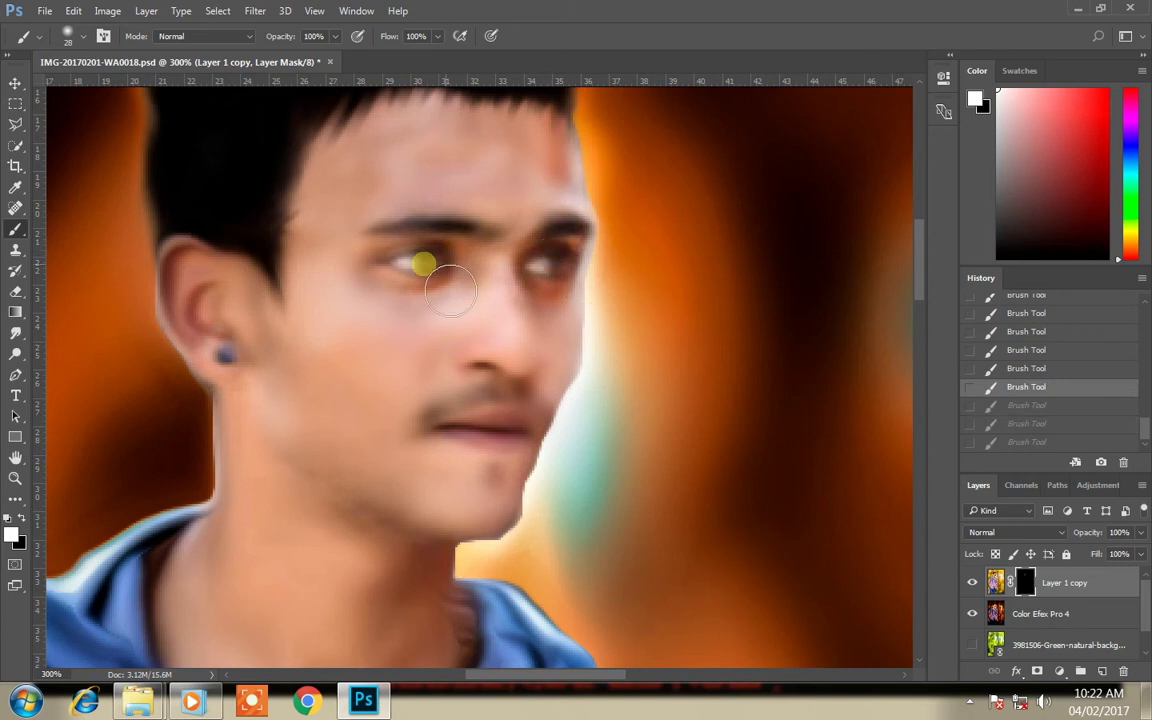
drag(510, 442, 500, 446)
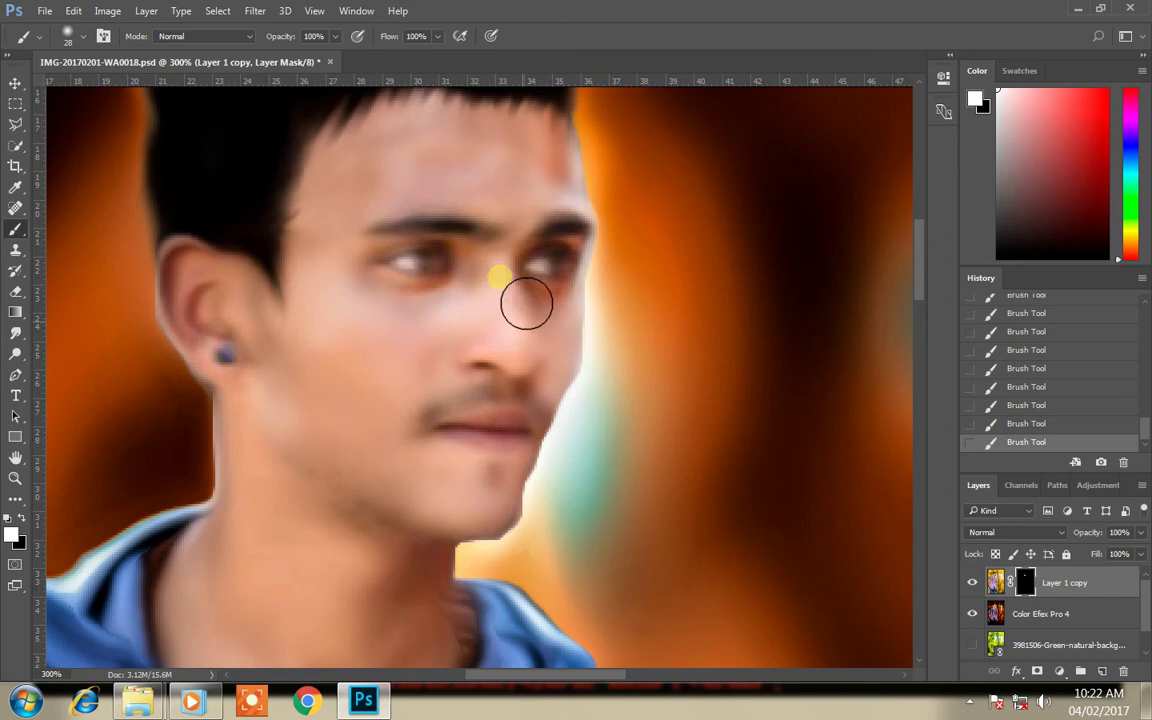
drag(510, 501, 490, 520)
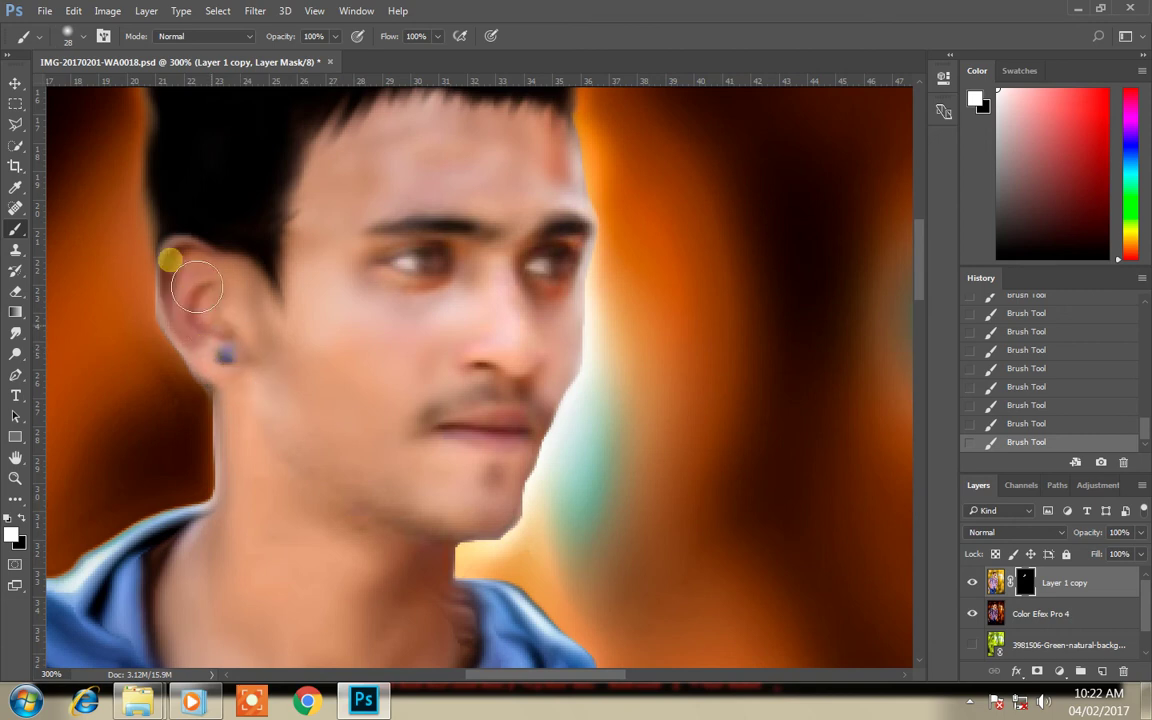
Step: Zoom back out to the full photo and bring up Layer 1 copy's layer menu
key(z)
alt+click(358, 337)
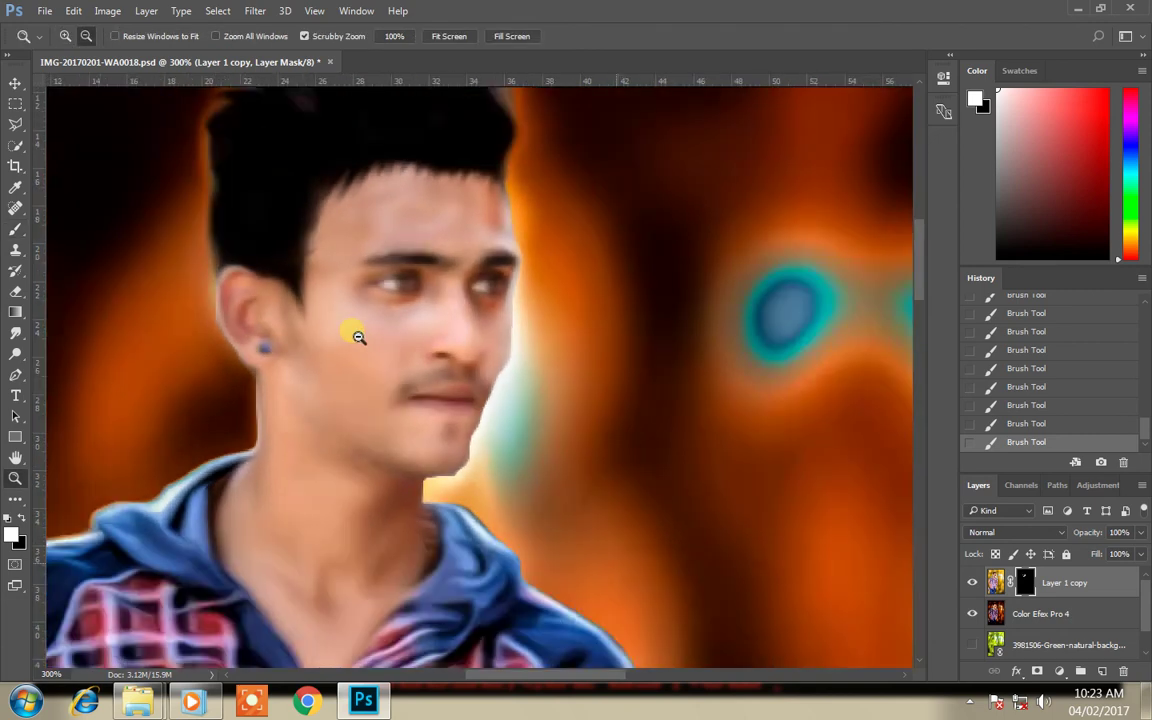
alt+click(358, 337)
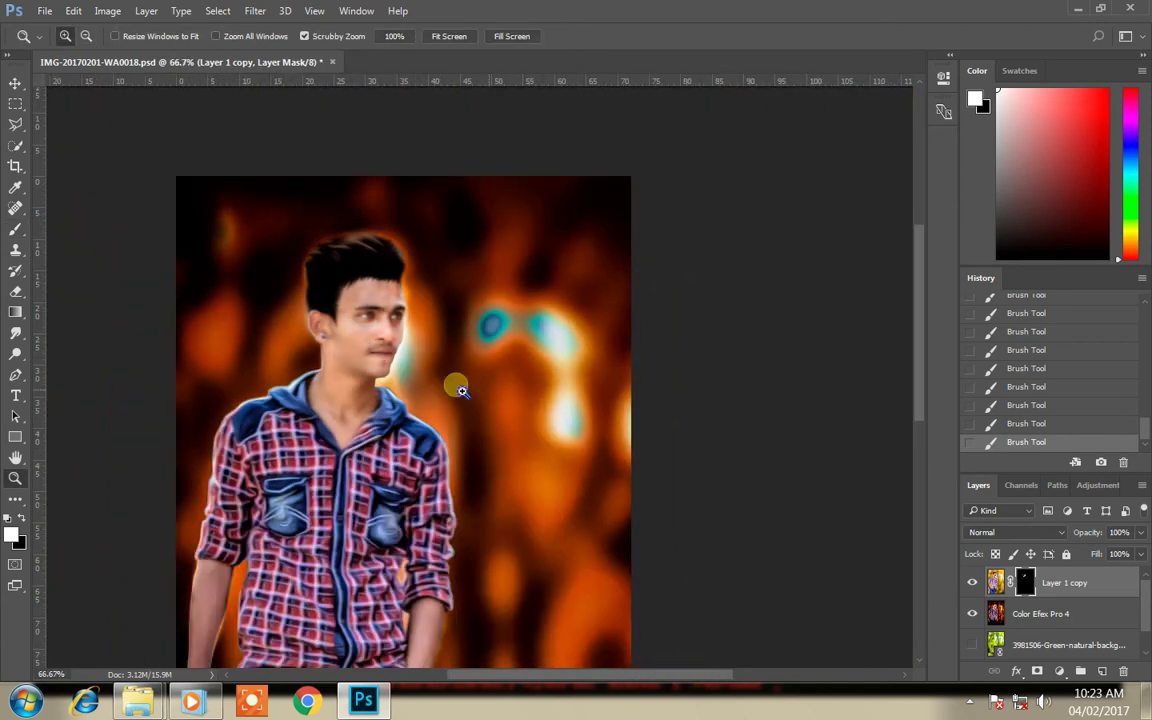
alt+click(452, 386)
right_click(1080, 581)
Step: Merge Layer 1 copy into Color Efex Pro 4 and check the result at 50% zoom
click(828, 668)
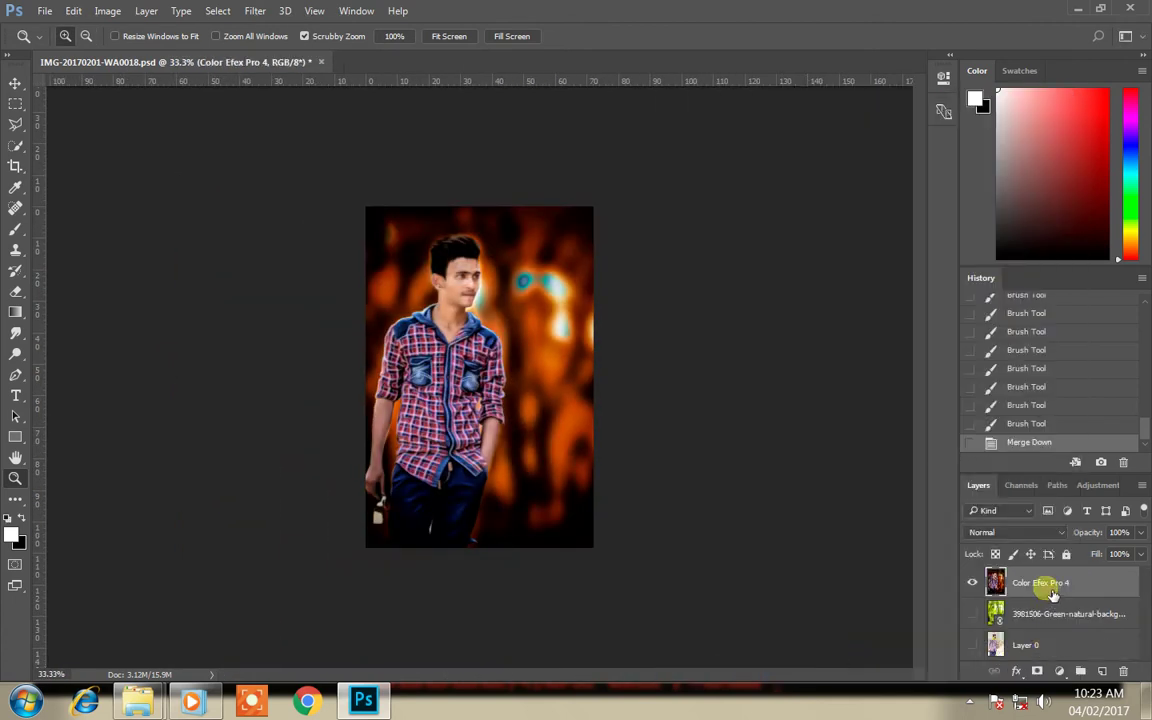
click(972, 584)
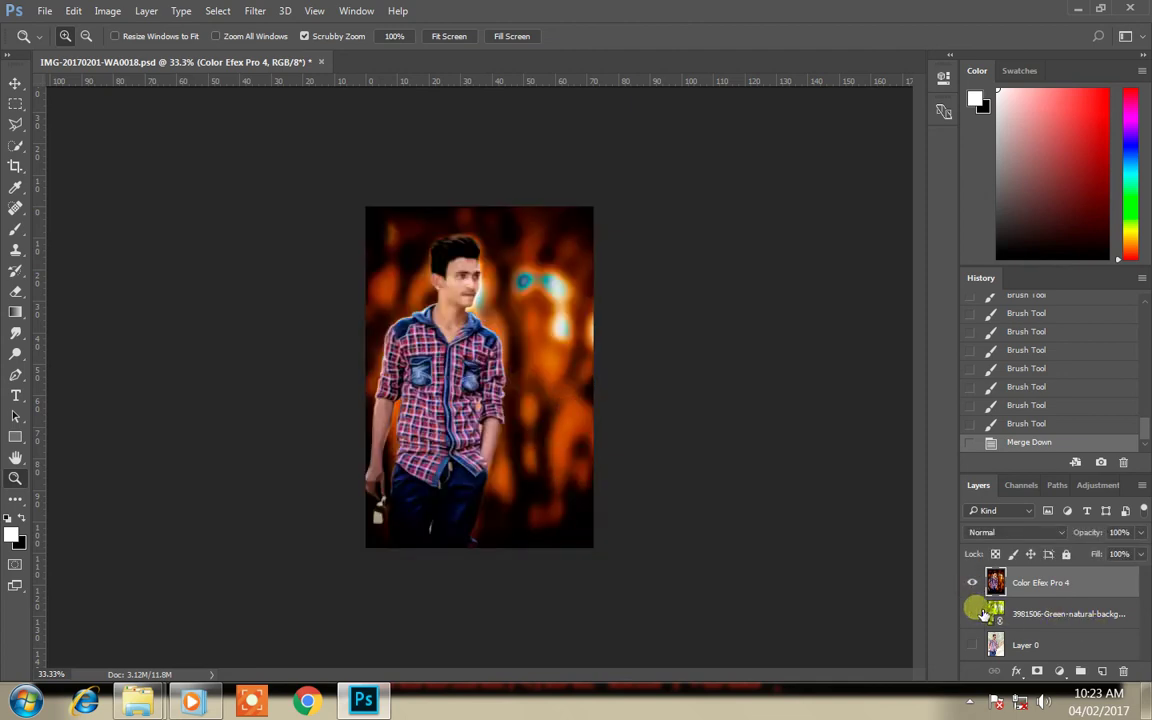
right_click(1063, 591)
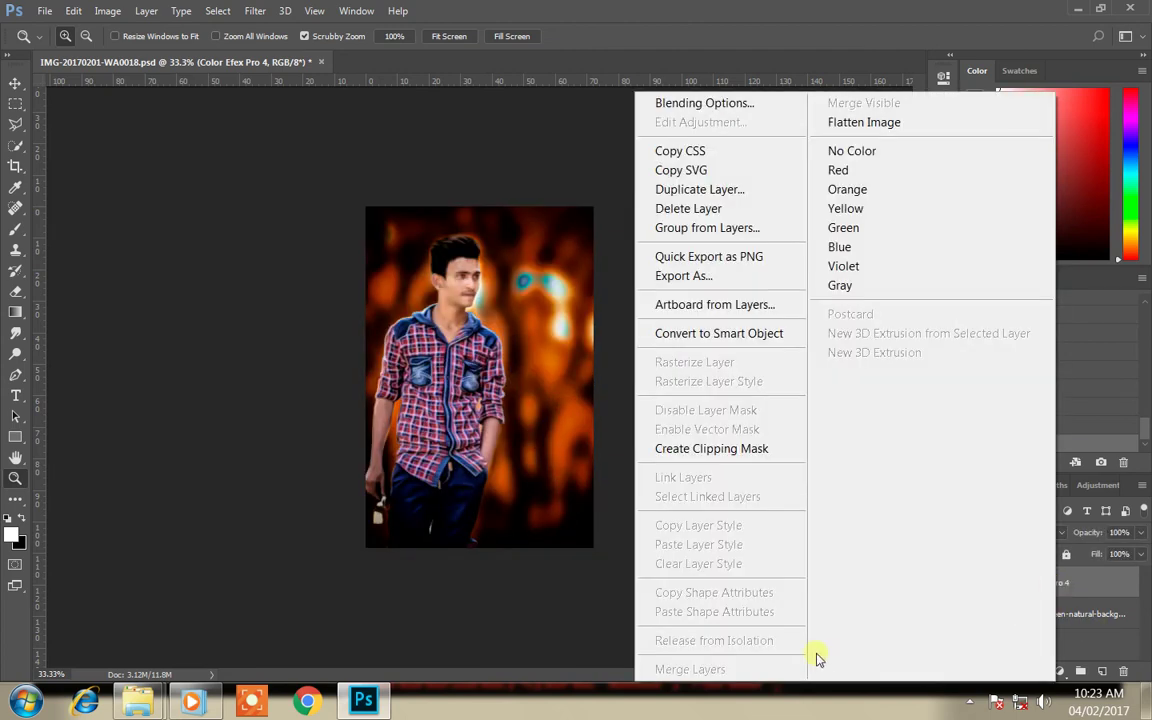
click(577, 540)
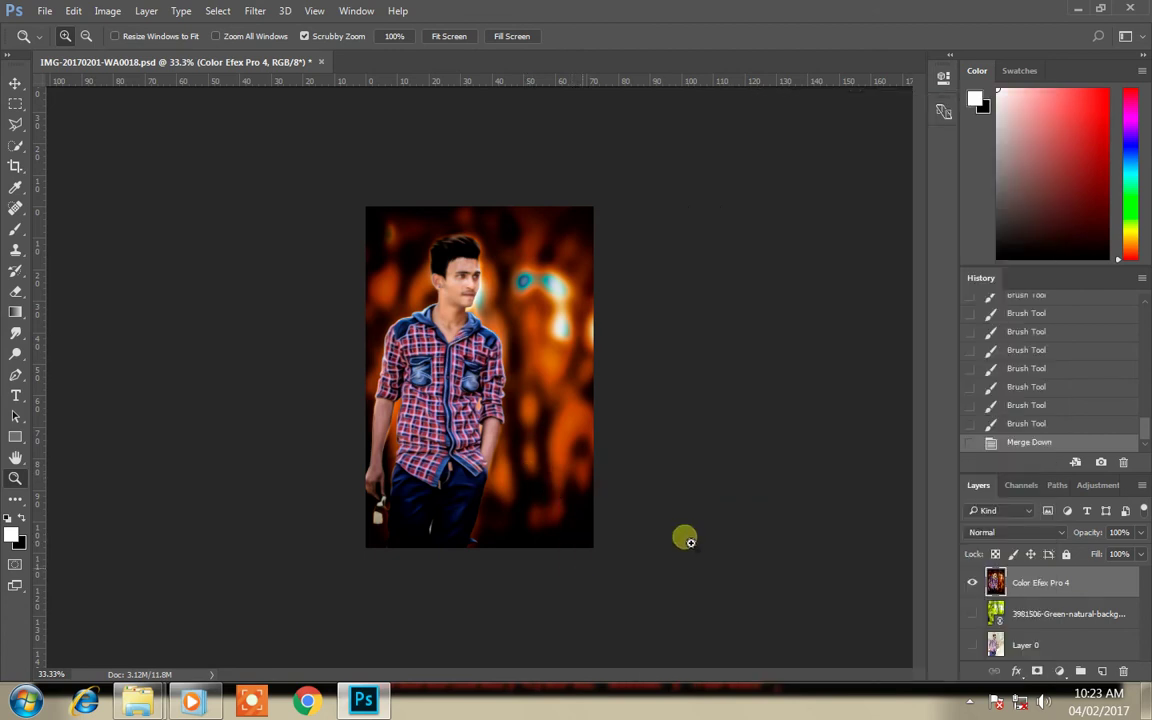
click(506, 279)
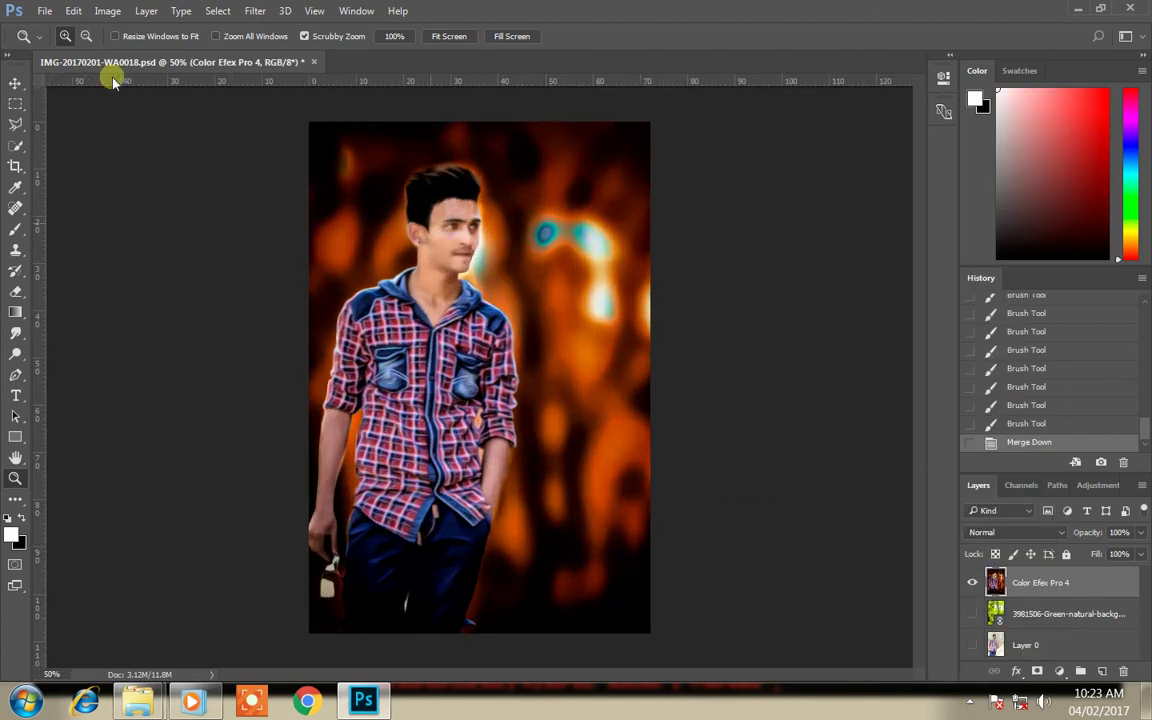
click(40, 11)
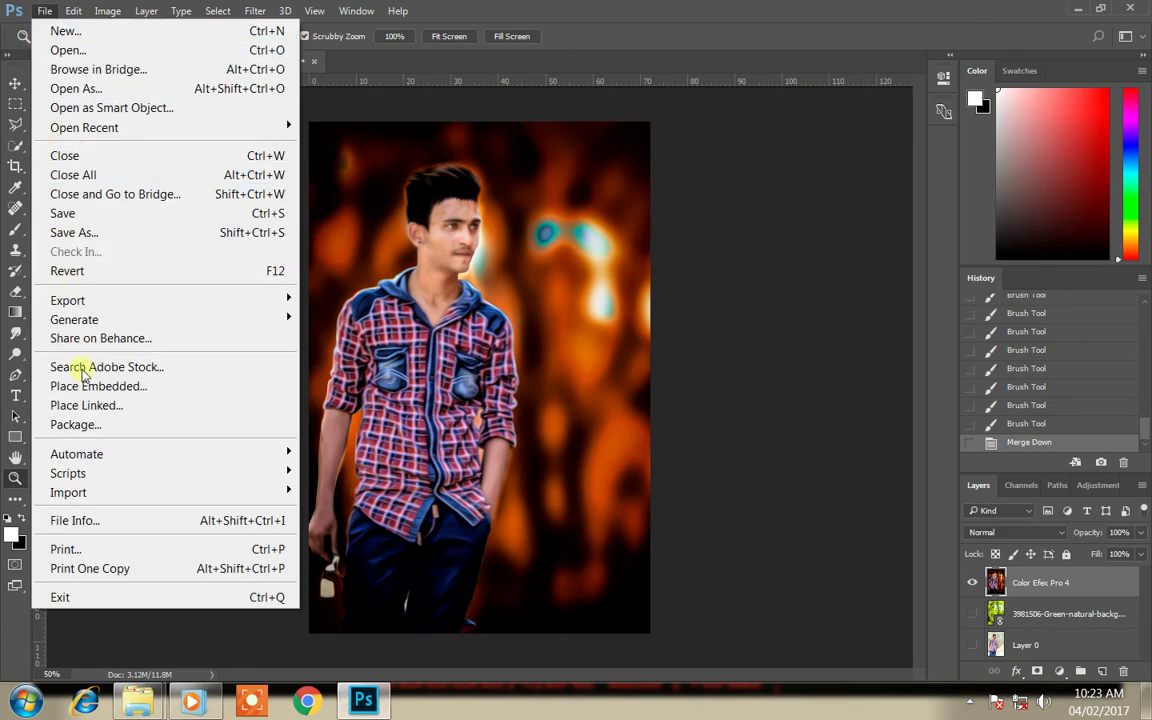
key(Escape)
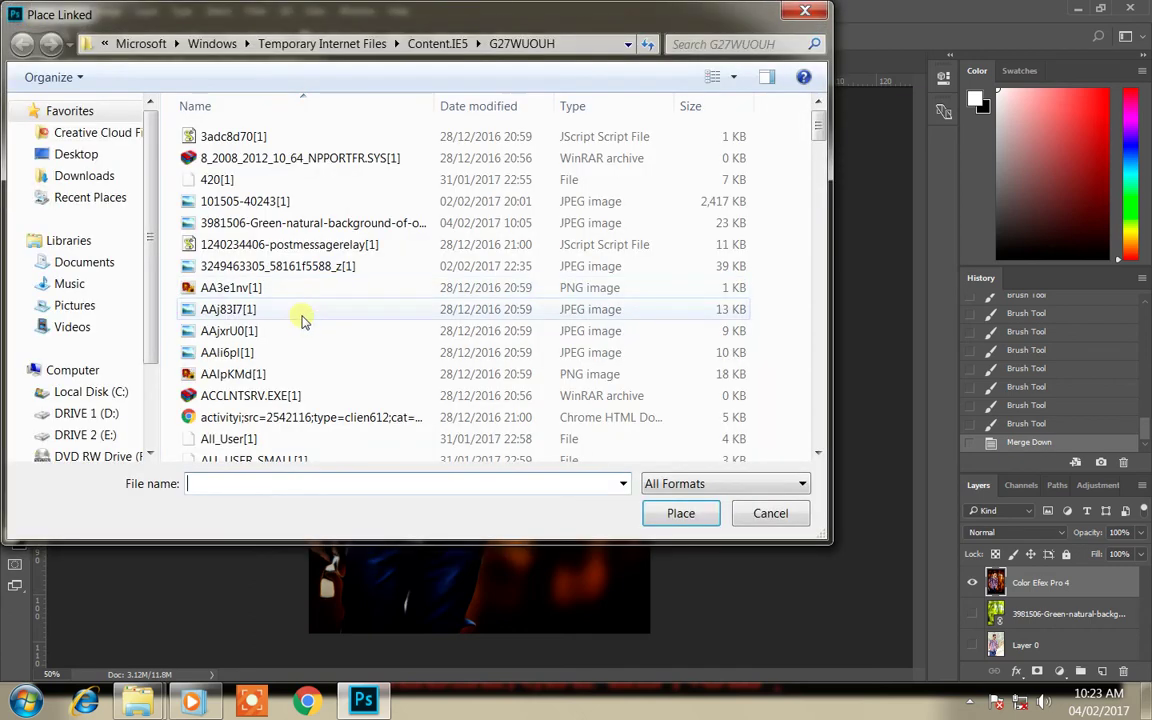
scroll(135, 410, down, 1)
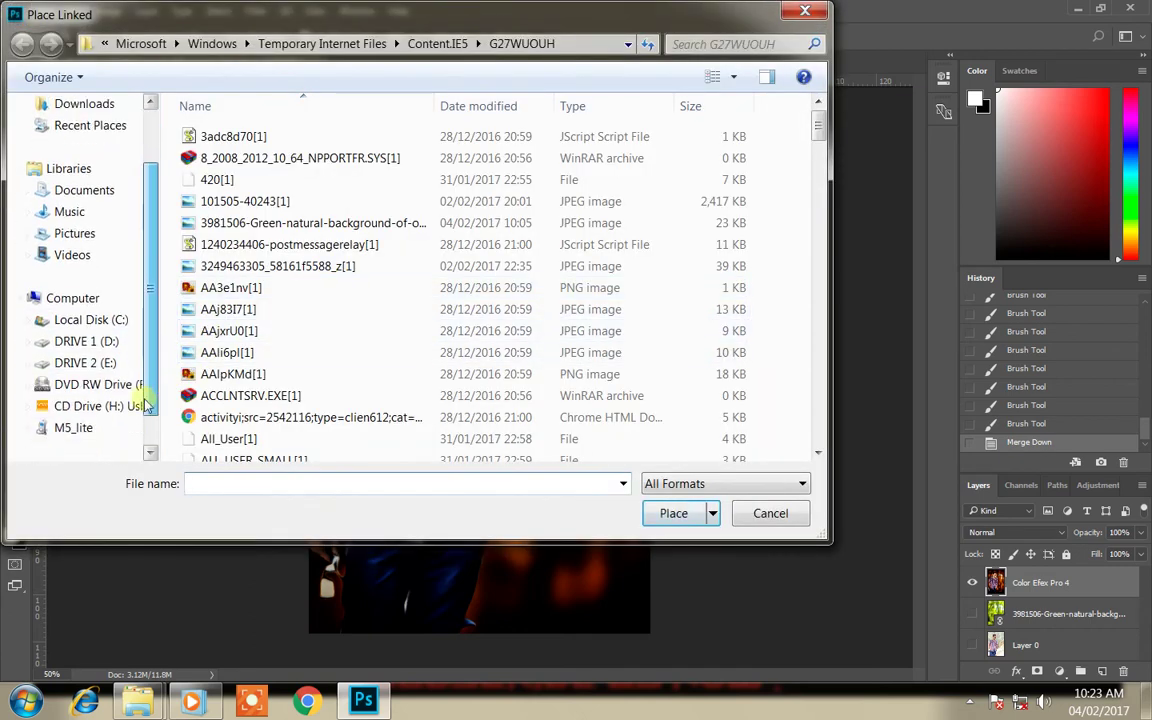
click(100, 428)
double_click(510, 125)
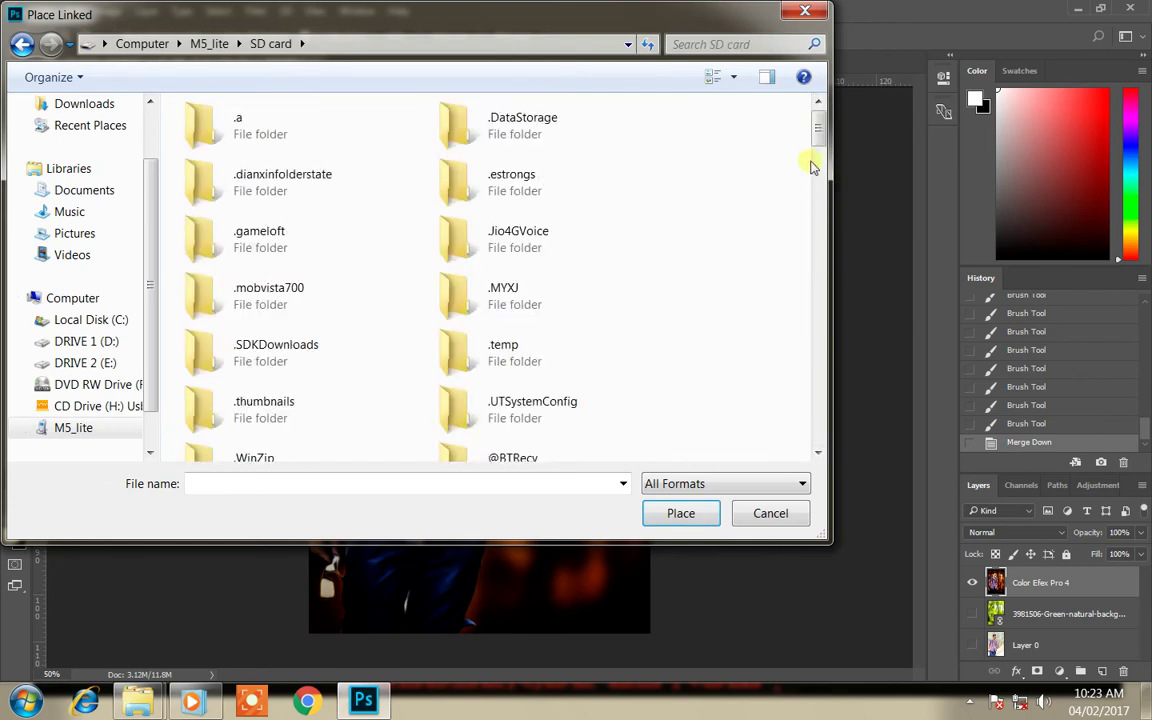
mouse_move(818, 172)
mouse_down()
mouse_move(810, 295)
mouse_move(805, 239)
mouse_move(806, 285)
mouse_up()
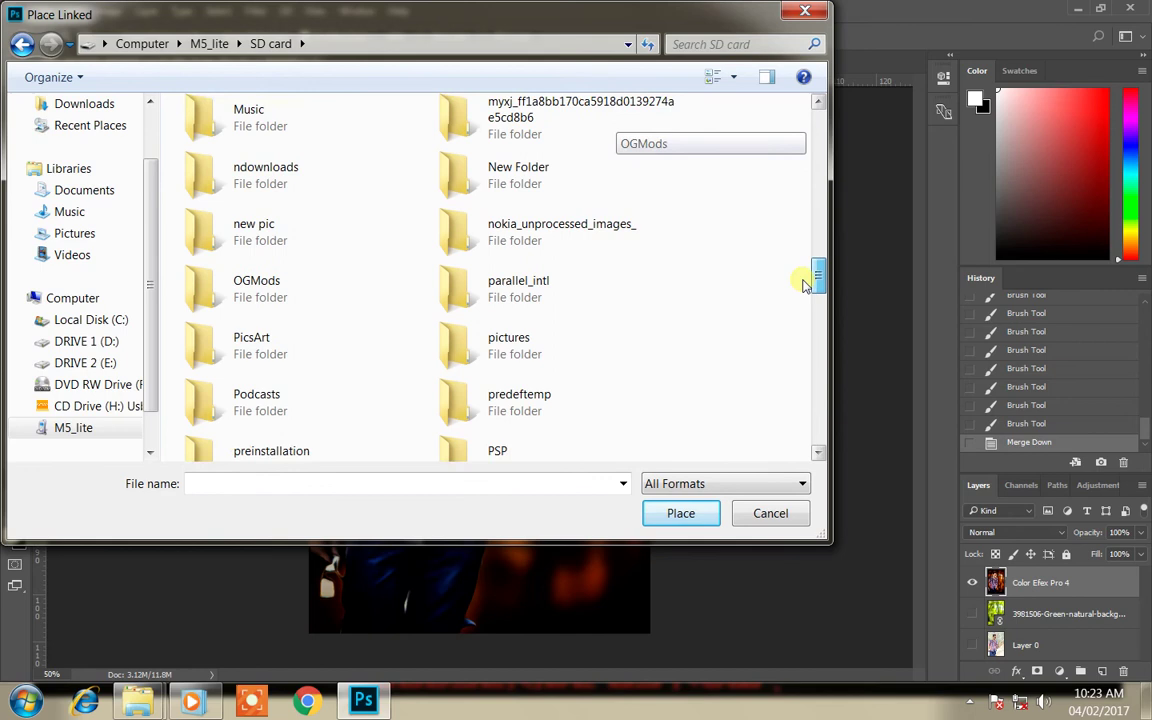
double_click(337, 288)
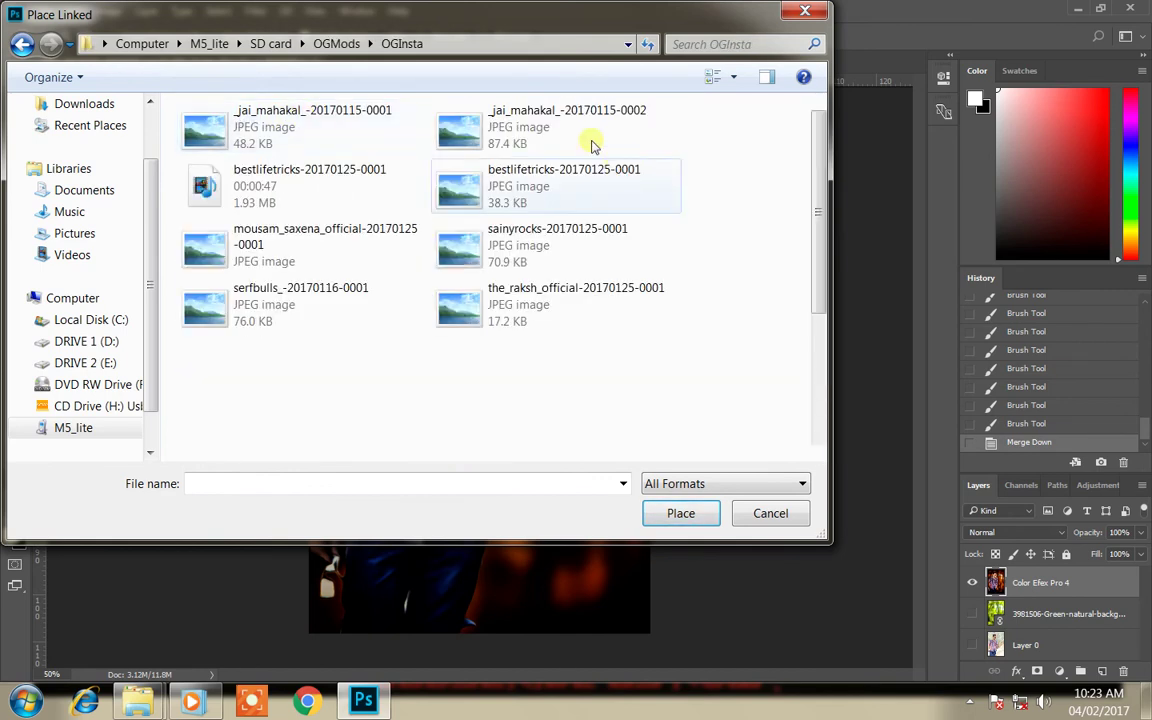
mouse_move(817, 167)
mouse_down()
mouse_move(837, 235)
mouse_move(493, 235)
mouse_up()
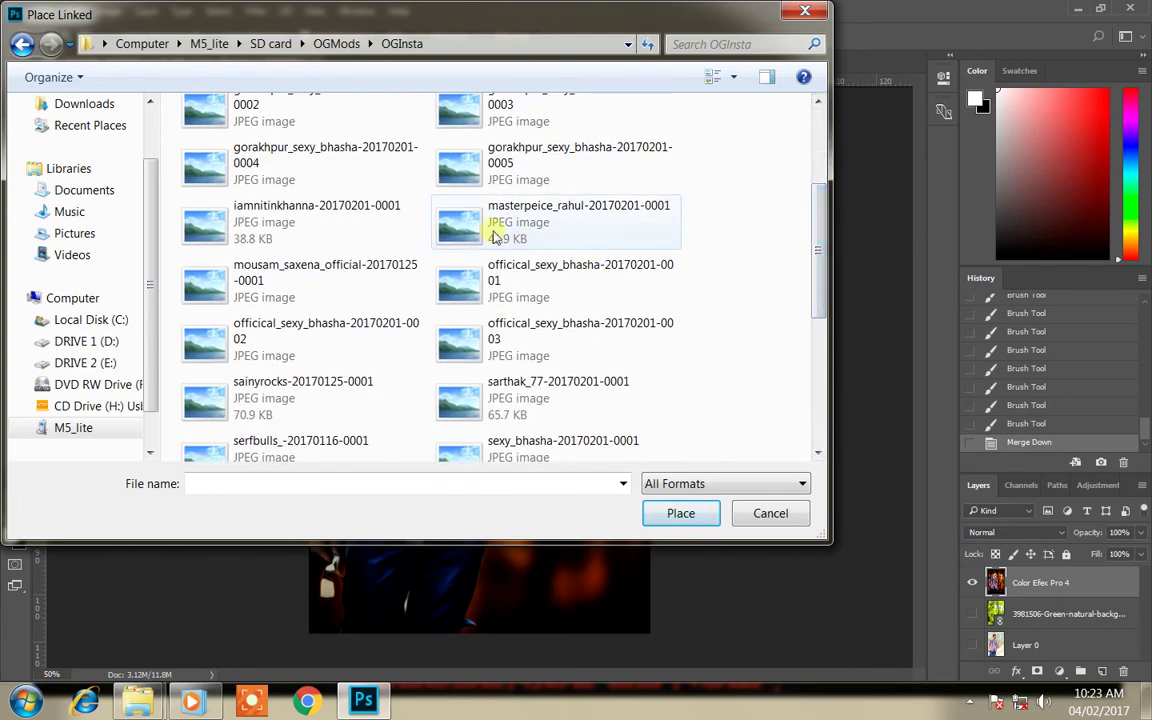
right_click(500, 232)
Step: Preview masterpeice_rahul in Windows Photo Viewer, then close the Place Linked dialog
click(541, 270)
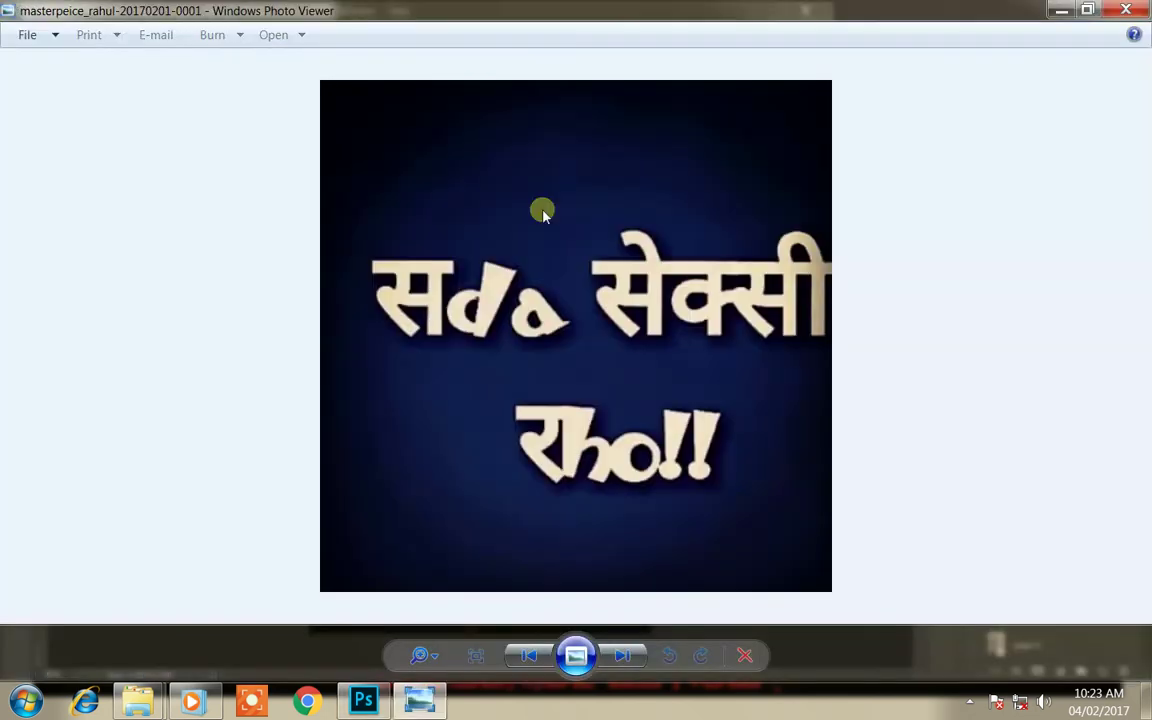
right_click(560, 318)
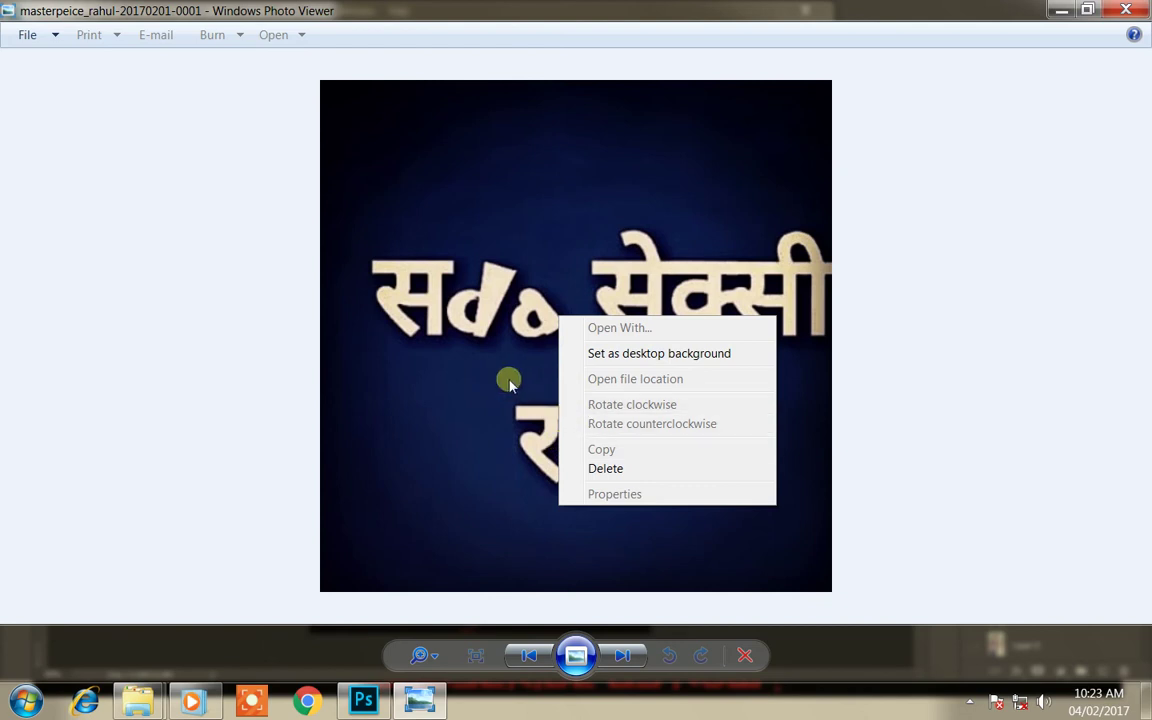
click(458, 341)
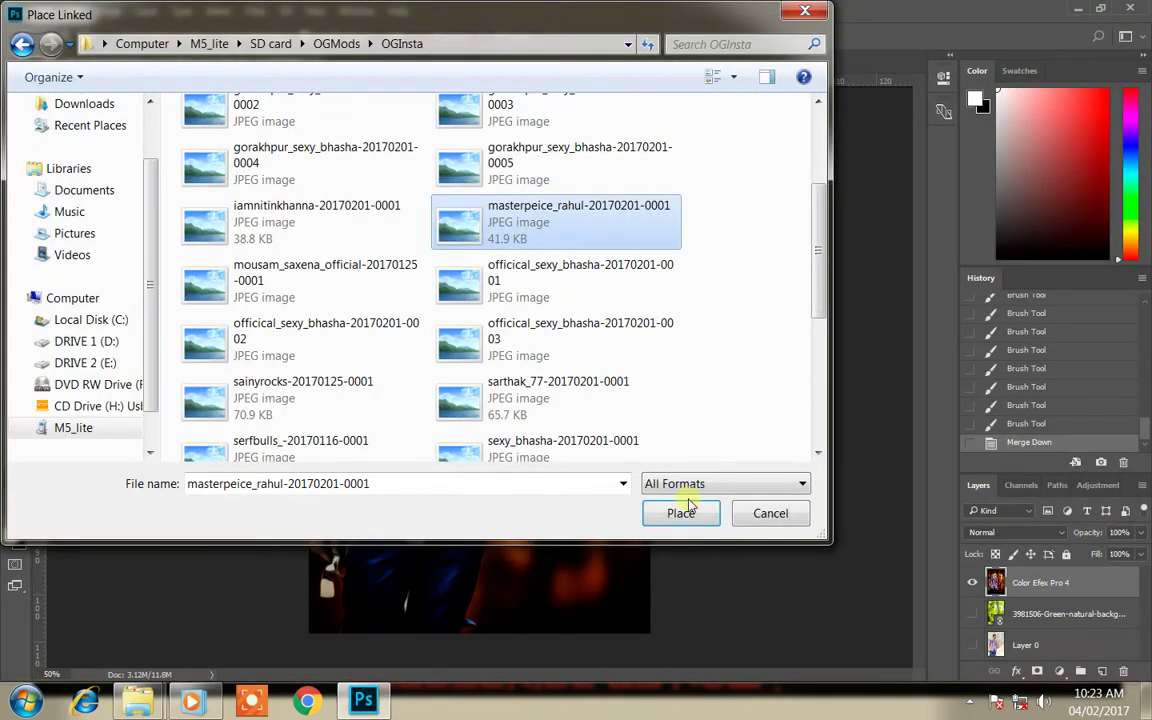
click(681, 512)
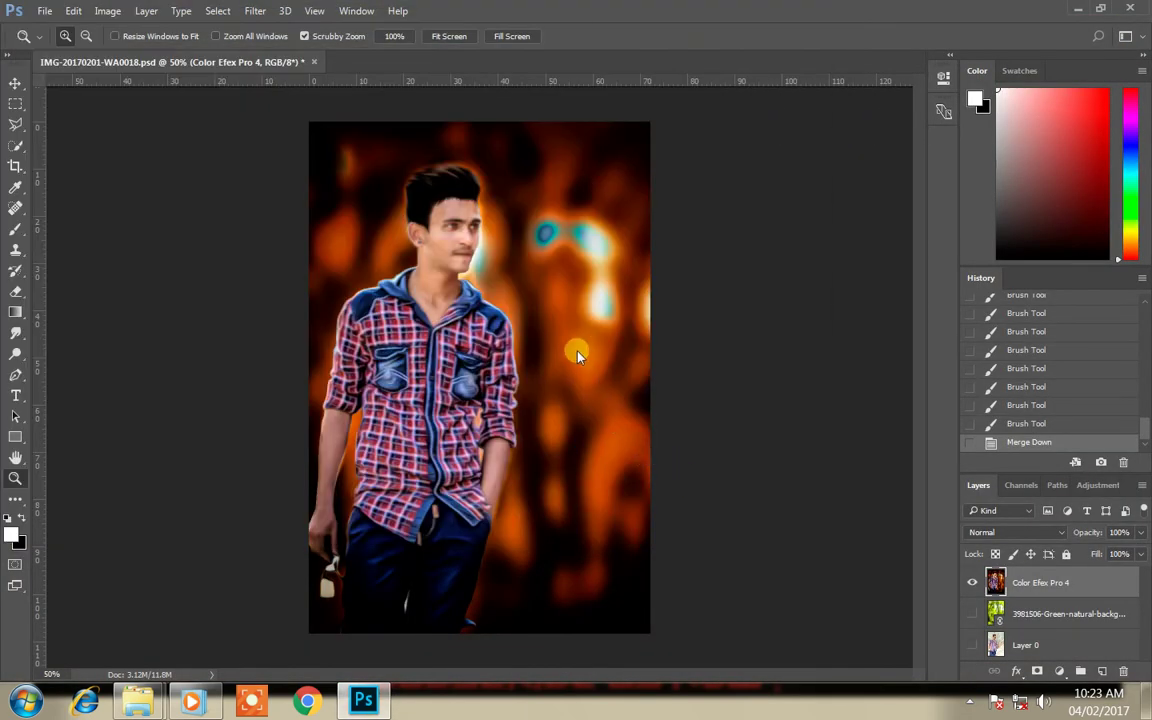
Step: Place the Hindi text image onto the photo, accepting Camera Raw unchanged
drag(578, 340, 594, 265)
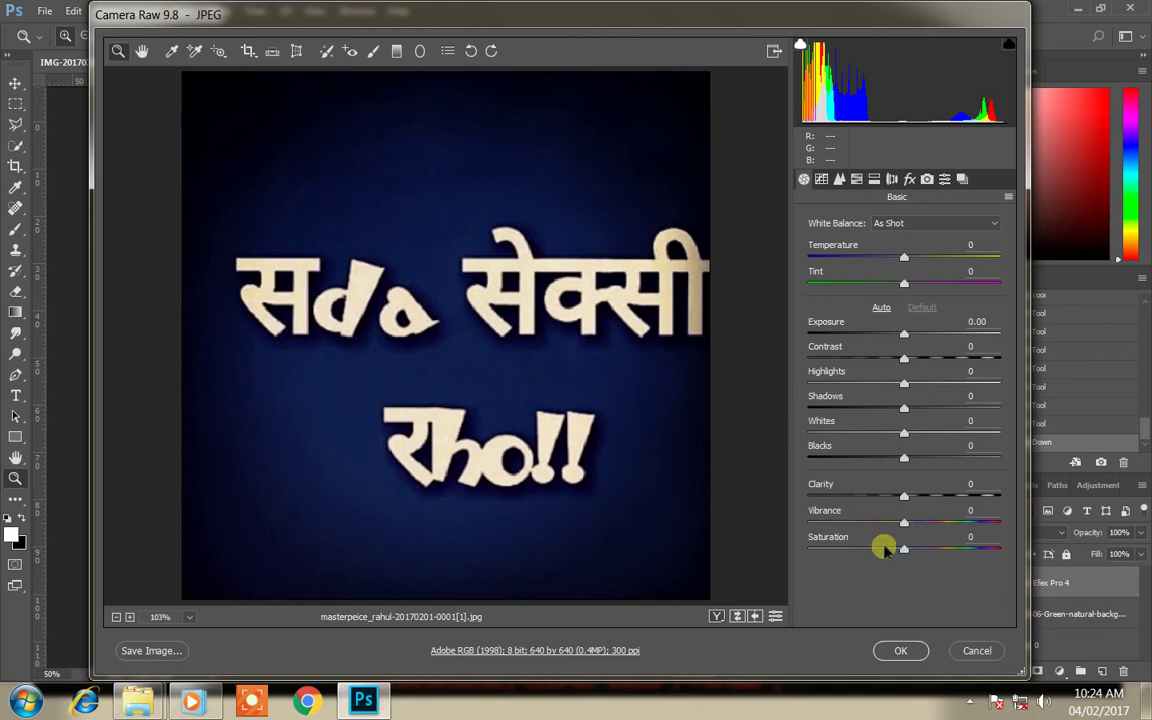
click(897, 651)
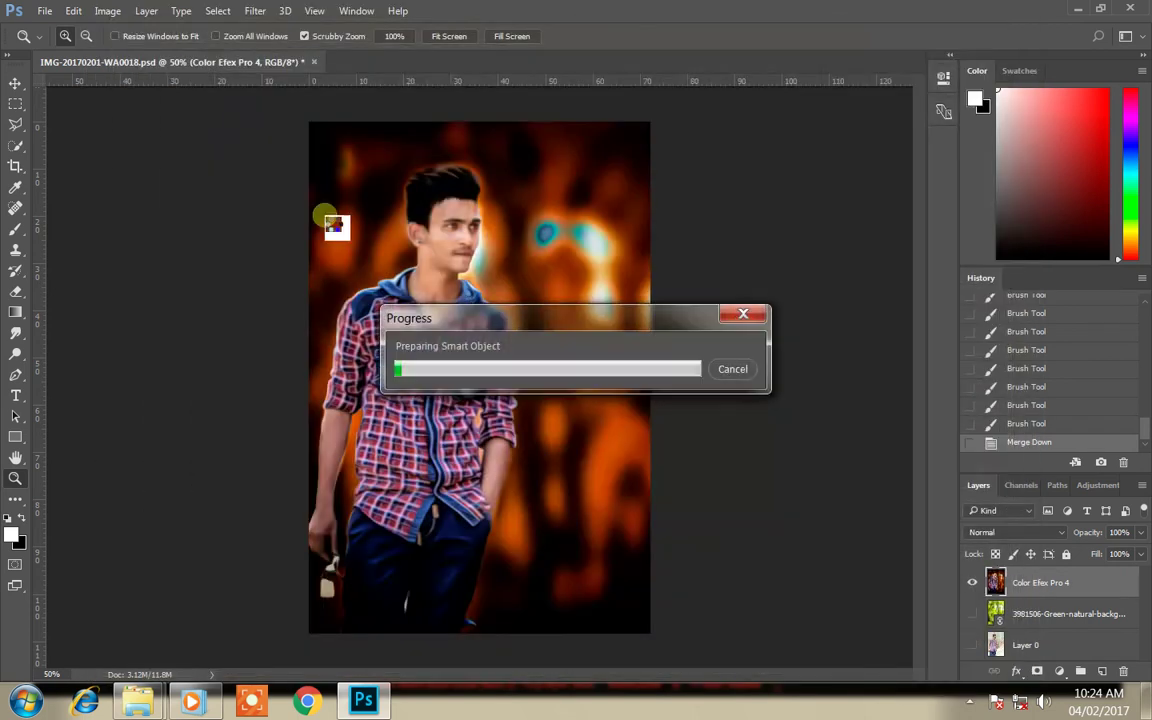
click(73, 10)
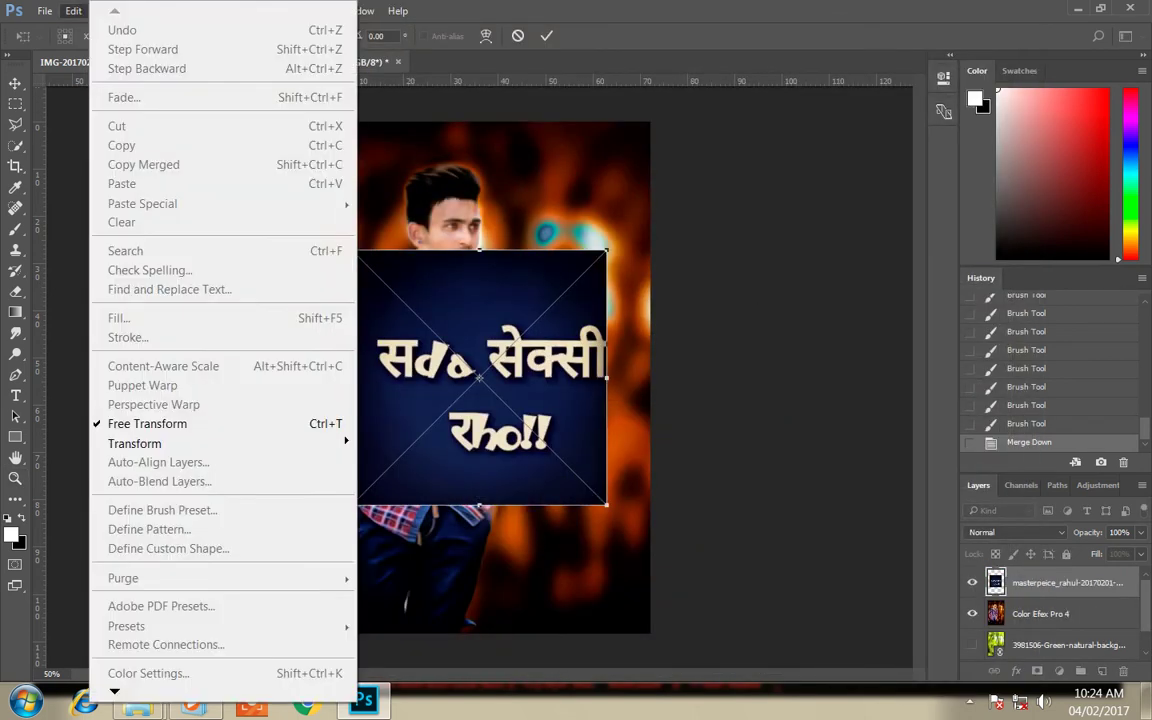
click(100, 14)
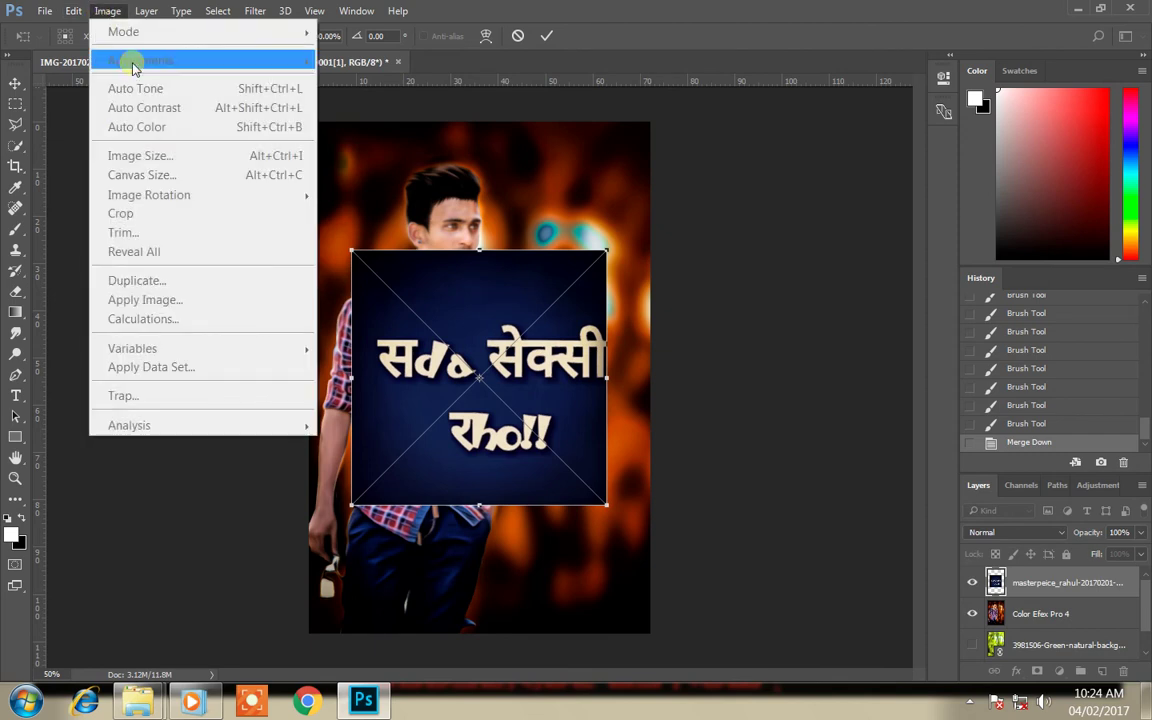
click(795, 437)
Step: Scale the text image to about half size in the bottom-right corner and invert it
drag(484, 320, 545, 267)
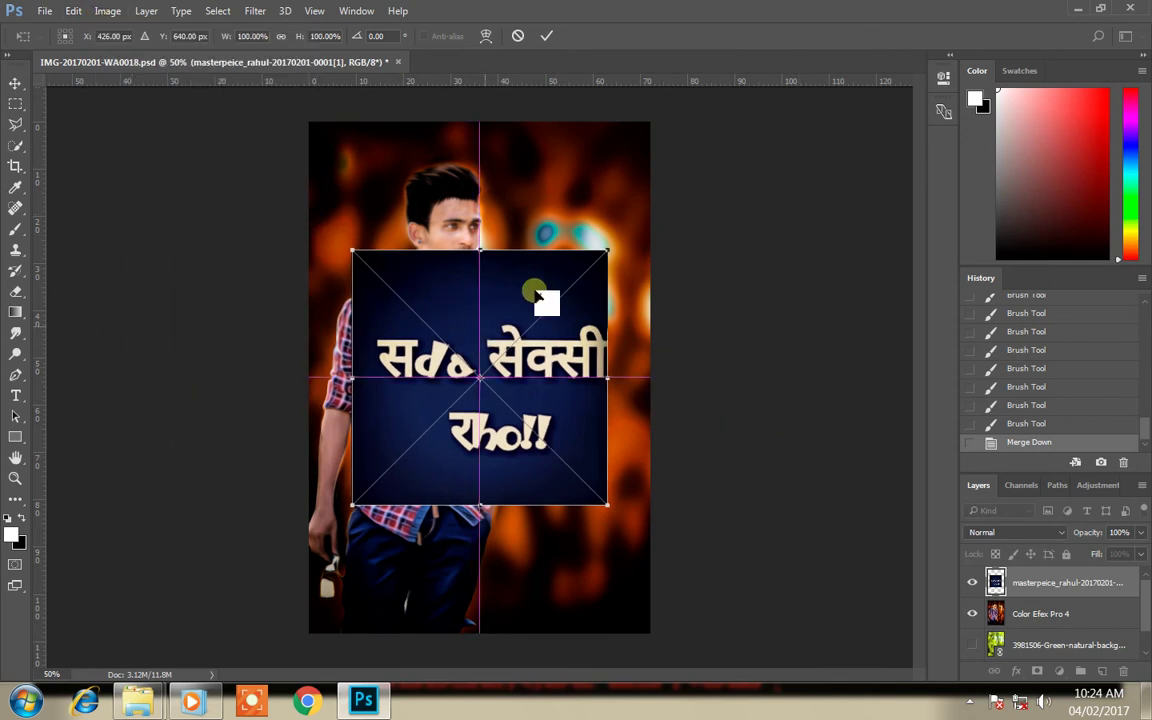
mouse_move(669, 452)
mouse_down()
mouse_move(551, 326)
mouse_move(617, 467)
mouse_move(615, 528)
mouse_up()
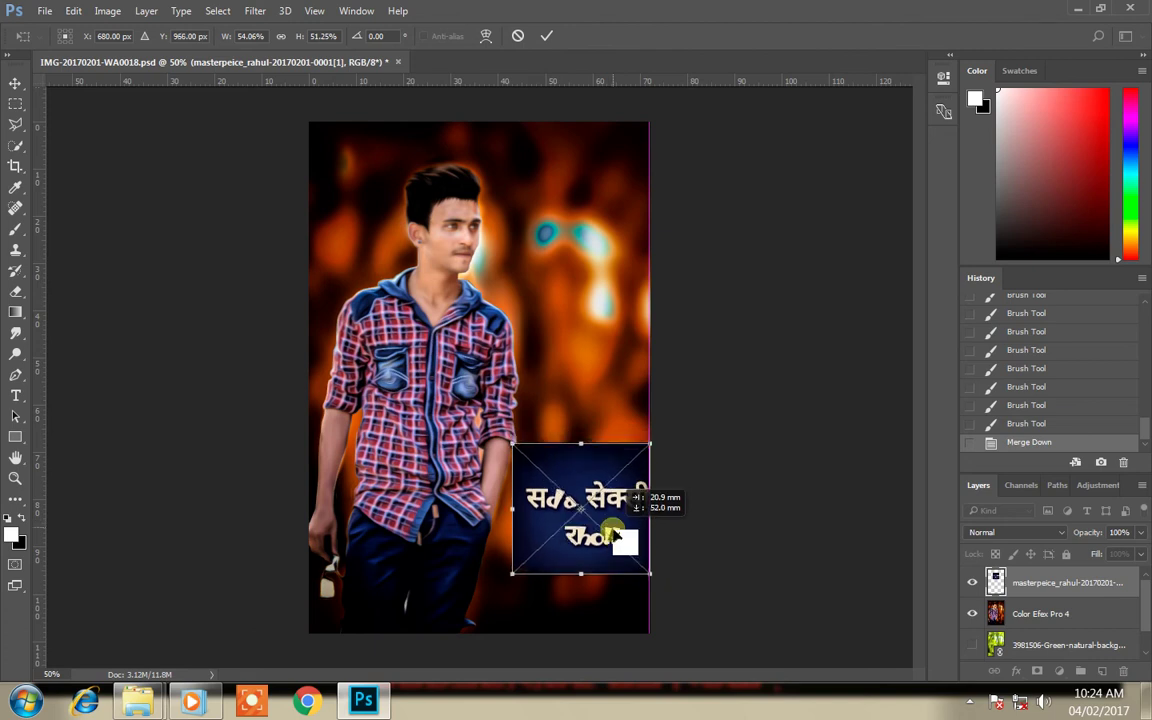
drag(615, 528, 615, 562)
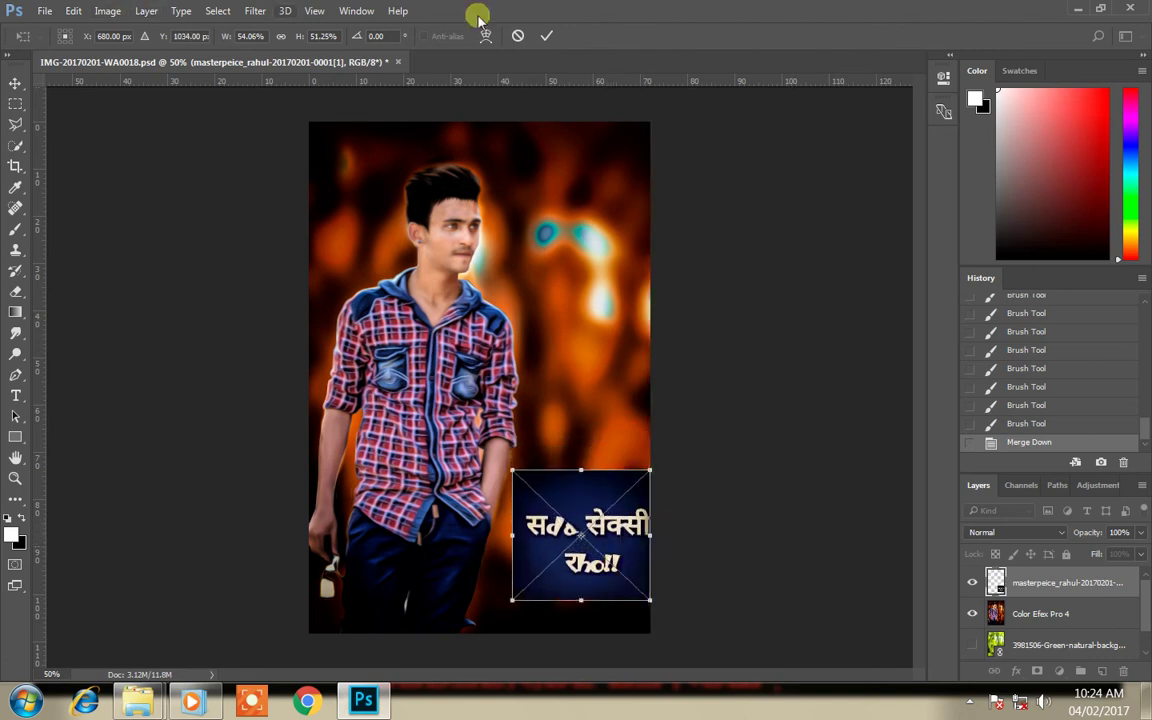
click(547, 40)
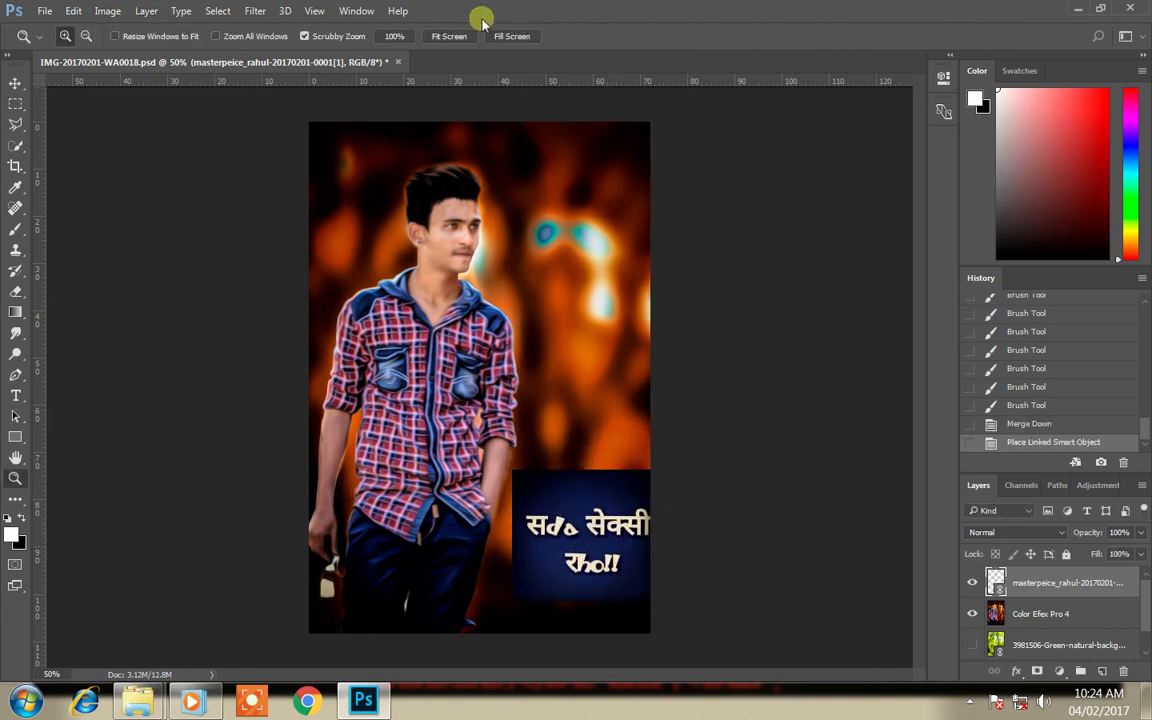
click(107, 11)
mouse_move(141, 60)
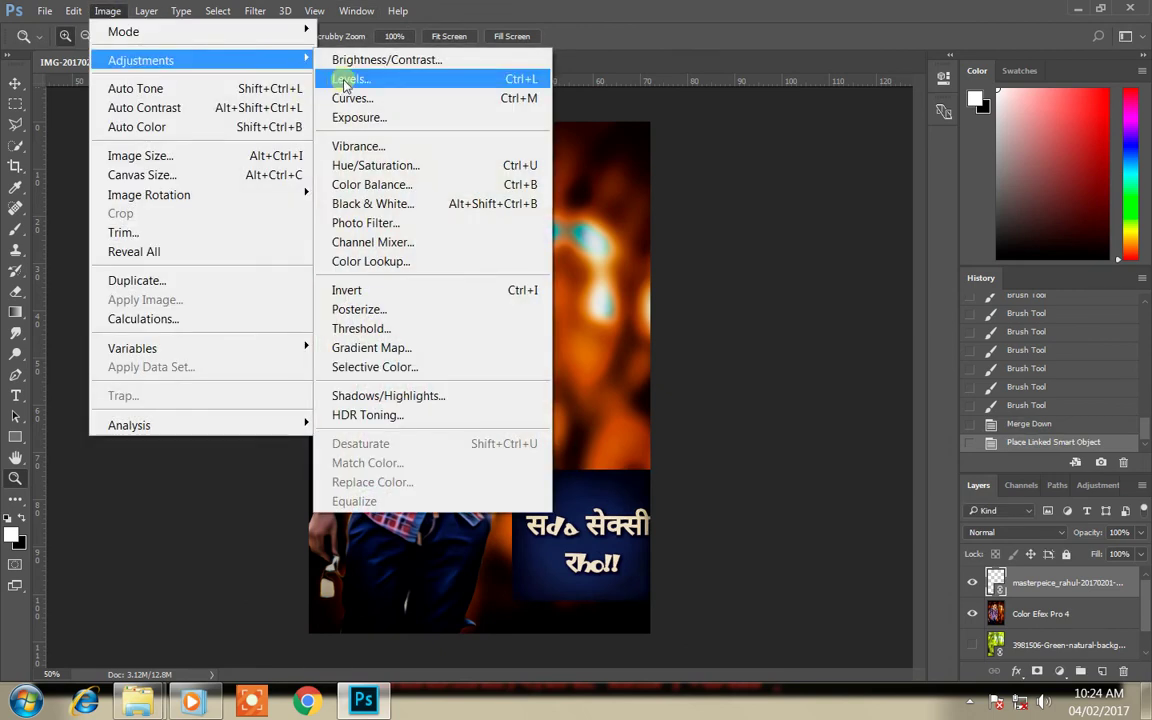
click(385, 290)
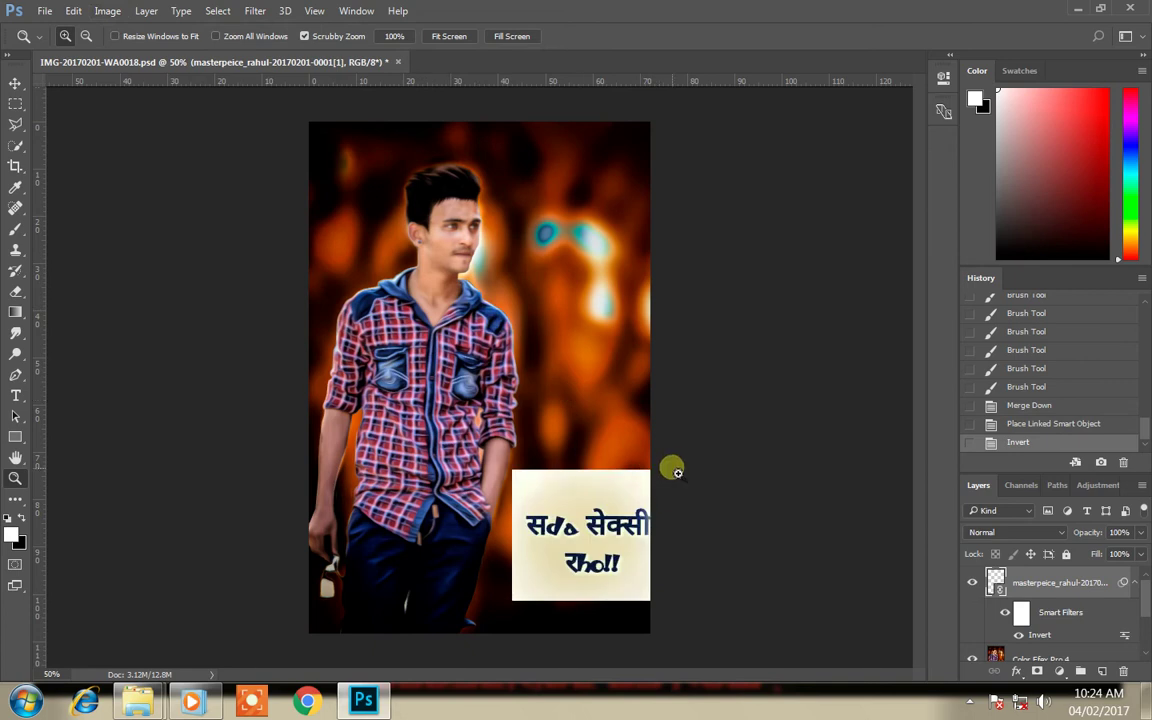
Step: Blend the text layer in Darken; add a Screen-mode copy without Invert, behind a black mask
click(1033, 535)
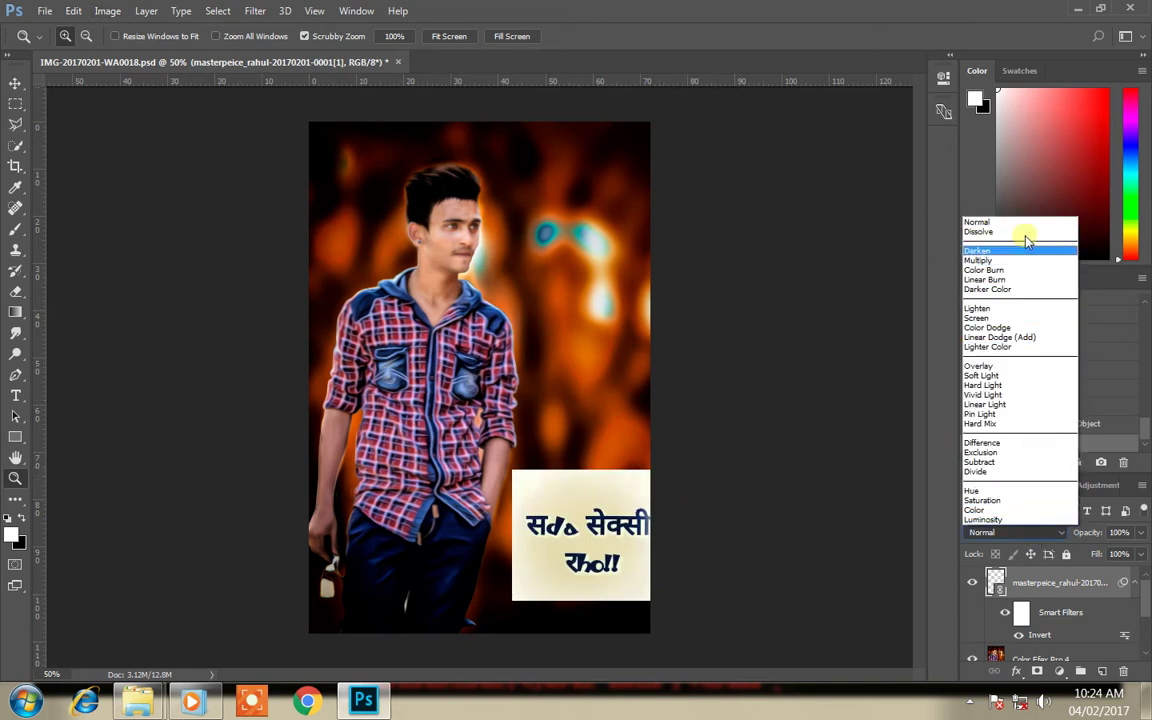
click(1024, 256)
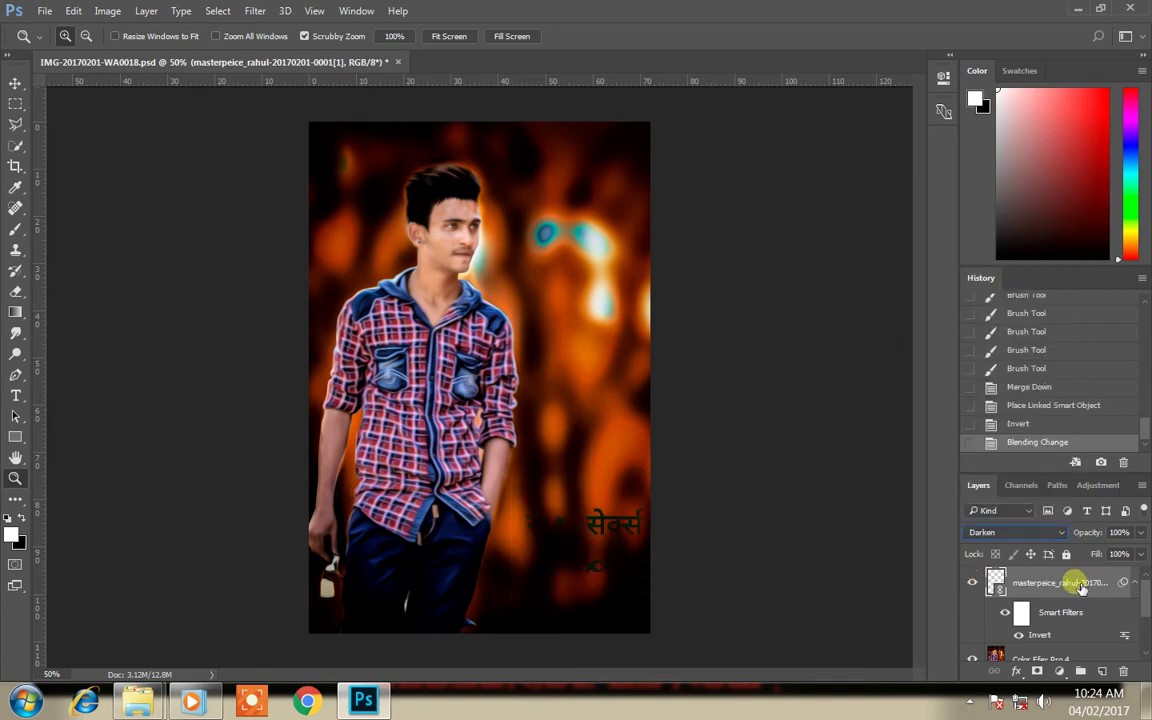
key(ctrl+j)
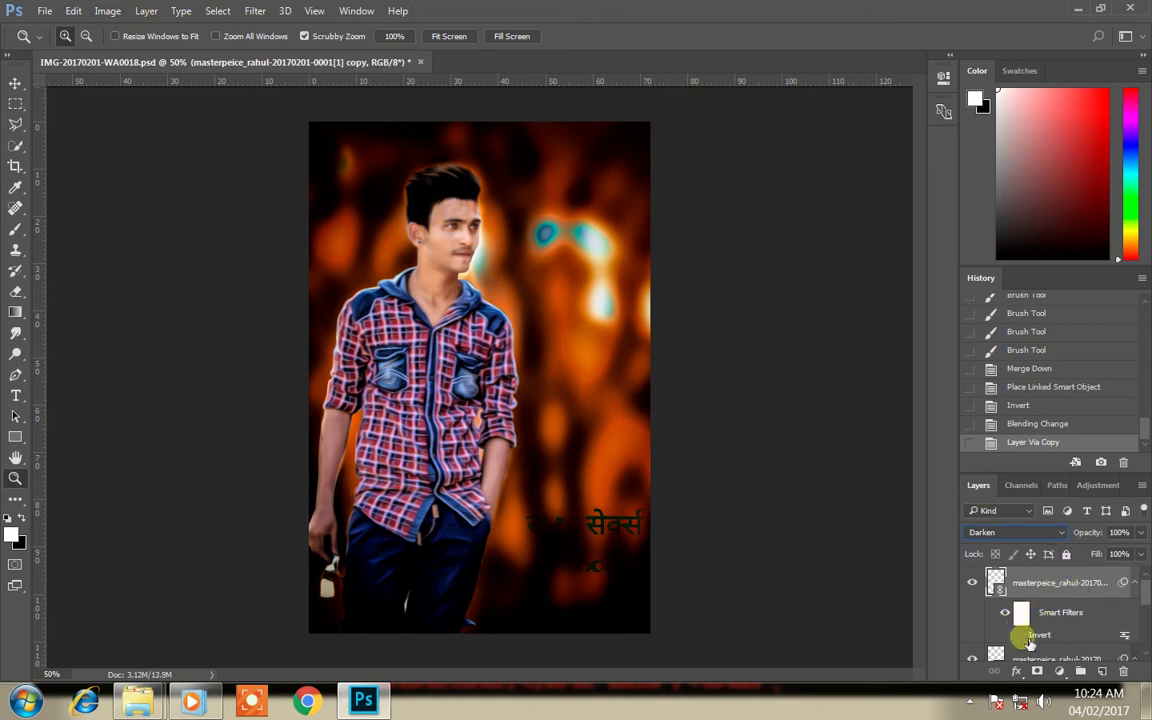
click(1028, 638)
click(1014, 533)
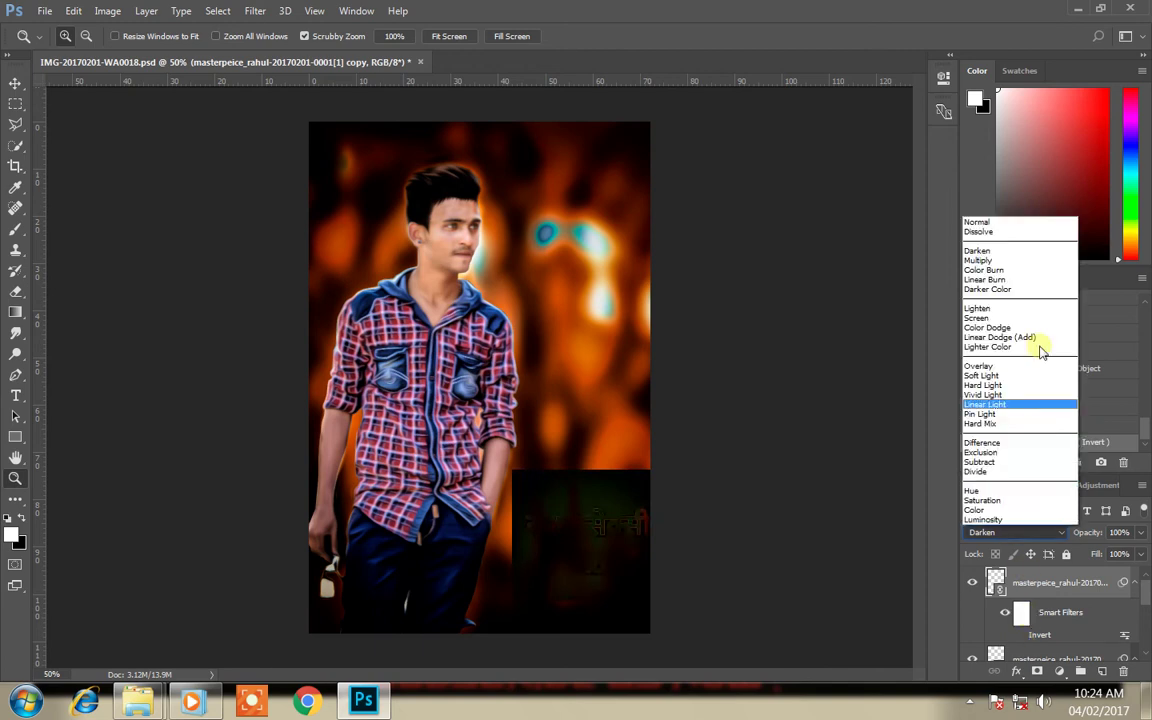
click(1004, 318)
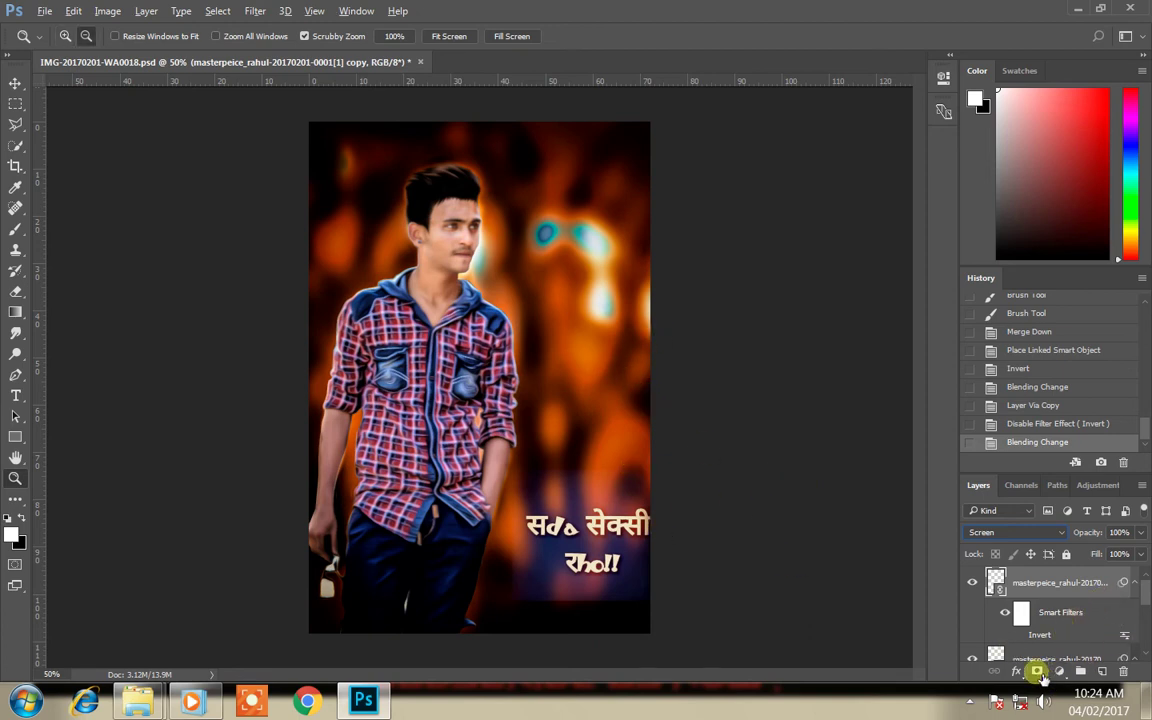
alt+click(1038, 671)
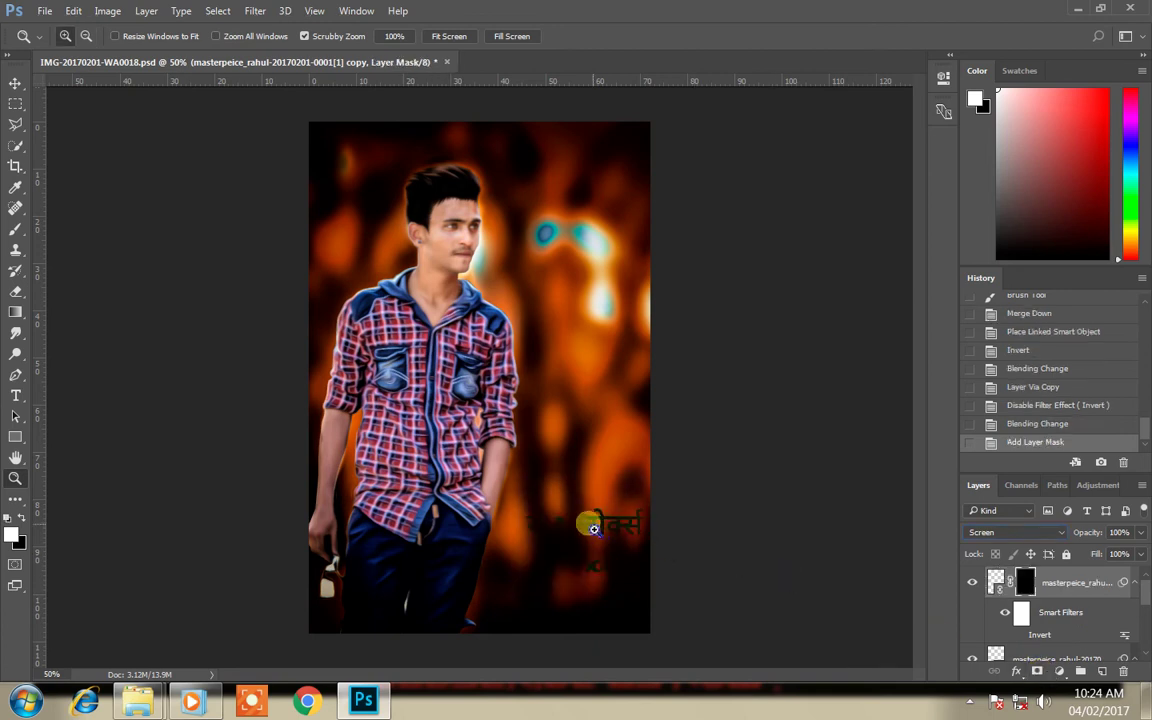
Step: Paint the mask white over the Hindi letters, then black to clean stray background
drag(594, 528, 579, 545)
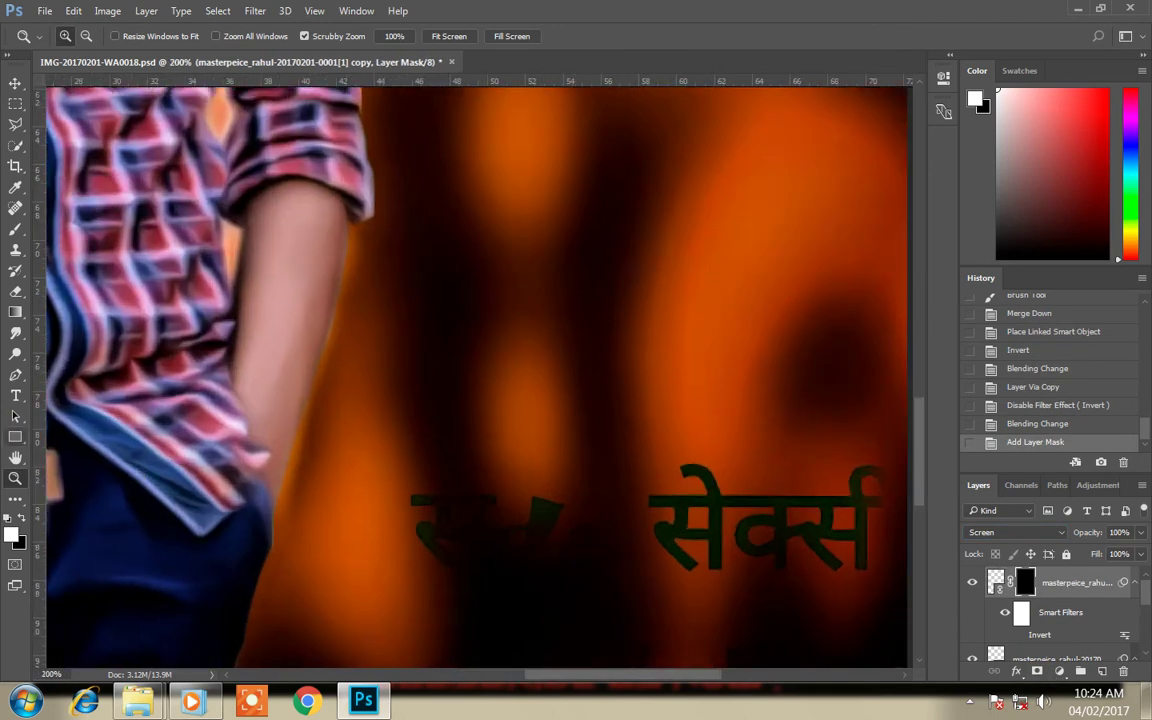
click(16, 232)
drag(548, 537, 432, 555)
mouse_move(525, 540)
mouse_down()
mouse_move(495, 580)
mouse_move(440, 530)
mouse_up()
mouse_move(470, 470)
mouse_down()
mouse_move(445, 490)
mouse_move(460, 520)
mouse_move(425, 475)
mouse_up()
mouse_move(490, 480)
mouse_down()
mouse_move(552, 536)
mouse_move(648, 571)
mouse_move(674, 514)
mouse_move(674, 553)
mouse_move(732, 563)
mouse_move(720, 489)
mouse_move(689, 476)
mouse_move(810, 573)
mouse_move(771, 566)
mouse_move(869, 555)
mouse_move(874, 576)
mouse_move(876, 511)
mouse_move(862, 478)
mouse_move(700, 468)
mouse_move(680, 522)
mouse_up()
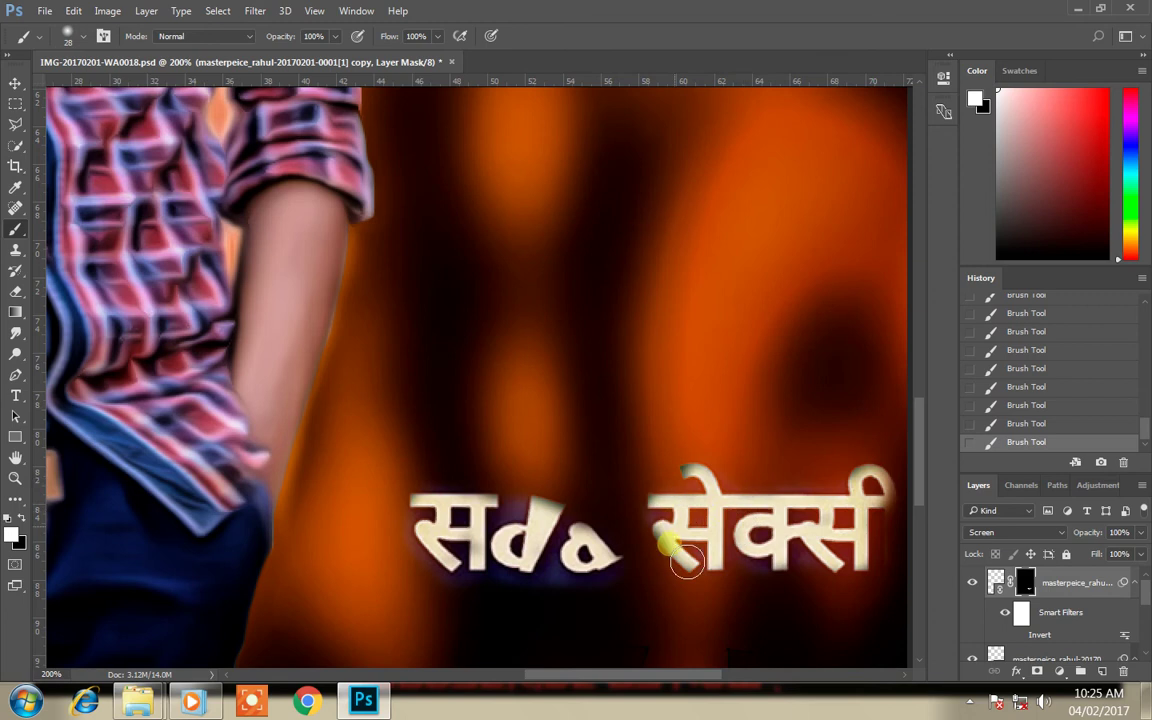
drag(622, 676, 652, 678)
mouse_move(730, 518)
mouse_down()
mouse_move(749, 539)
mouse_move(770, 530)
mouse_move(770, 562)
mouse_move(746, 495)
mouse_move(553, 476)
mouse_move(509, 522)
mouse_move(557, 581)
mouse_move(457, 560)
mouse_move(663, 581)
mouse_move(920, 485)
mouse_move(926, 500)
mouse_up()
mouse_move(617, 514)
mouse_down()
mouse_move(500, 540)
mouse_move(552, 550)
mouse_move(489, 527)
mouse_move(580, 527)
mouse_move(634, 545)
mouse_move(612, 500)
mouse_move(656, 525)
mouse_move(656, 555)
mouse_move(635, 508)
mouse_move(441, 533)
mouse_up()
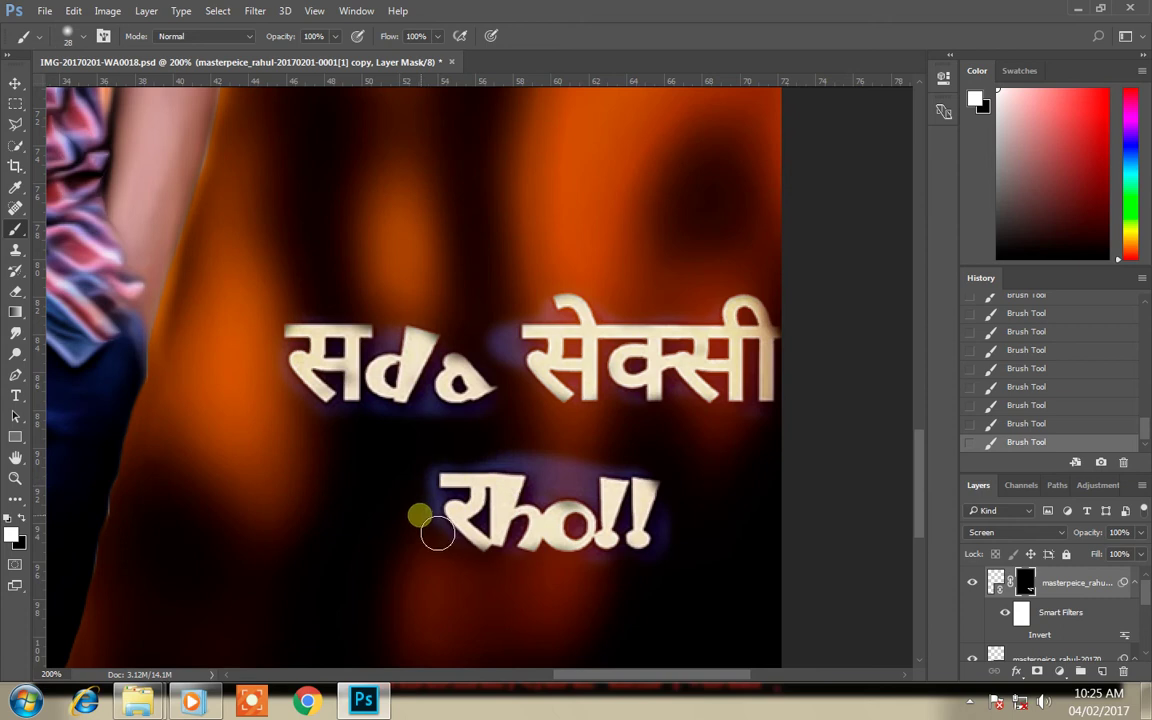
click(21, 514)
mouse_move(426, 522)
mouse_down()
mouse_move(513, 470)
mouse_move(616, 466)
mouse_move(504, 343)
mouse_move(447, 447)
mouse_move(442, 437)
mouse_move(501, 436)
mouse_move(393, 432)
mouse_move(393, 450)
mouse_move(397, 367)
mouse_move(485, 298)
mouse_up()
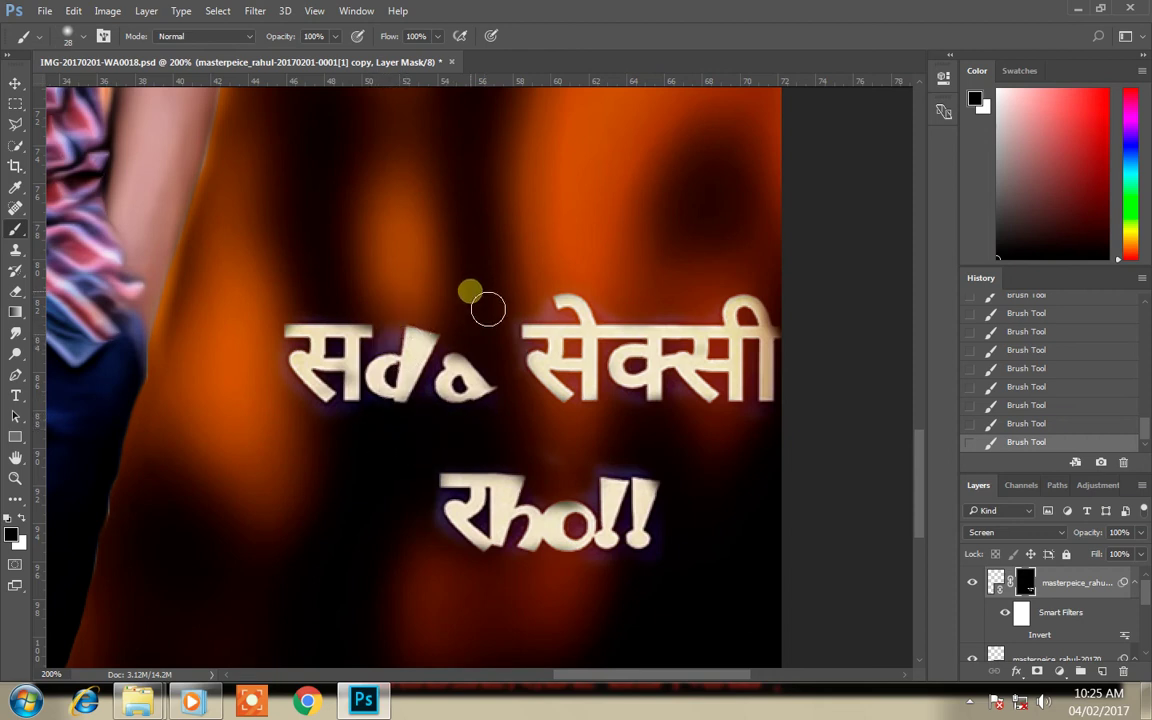
Step: Zoom to fit the whole image and merge all visible layers into one
key(z)
alt+click(476, 297)
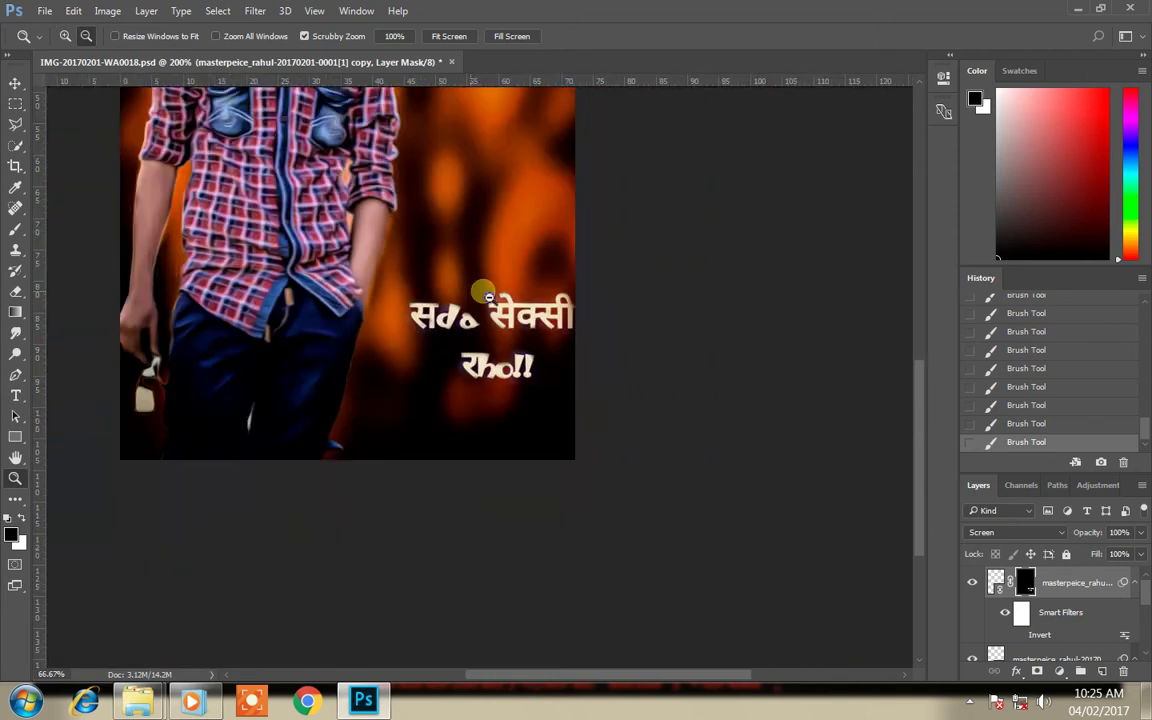
click(556, 289)
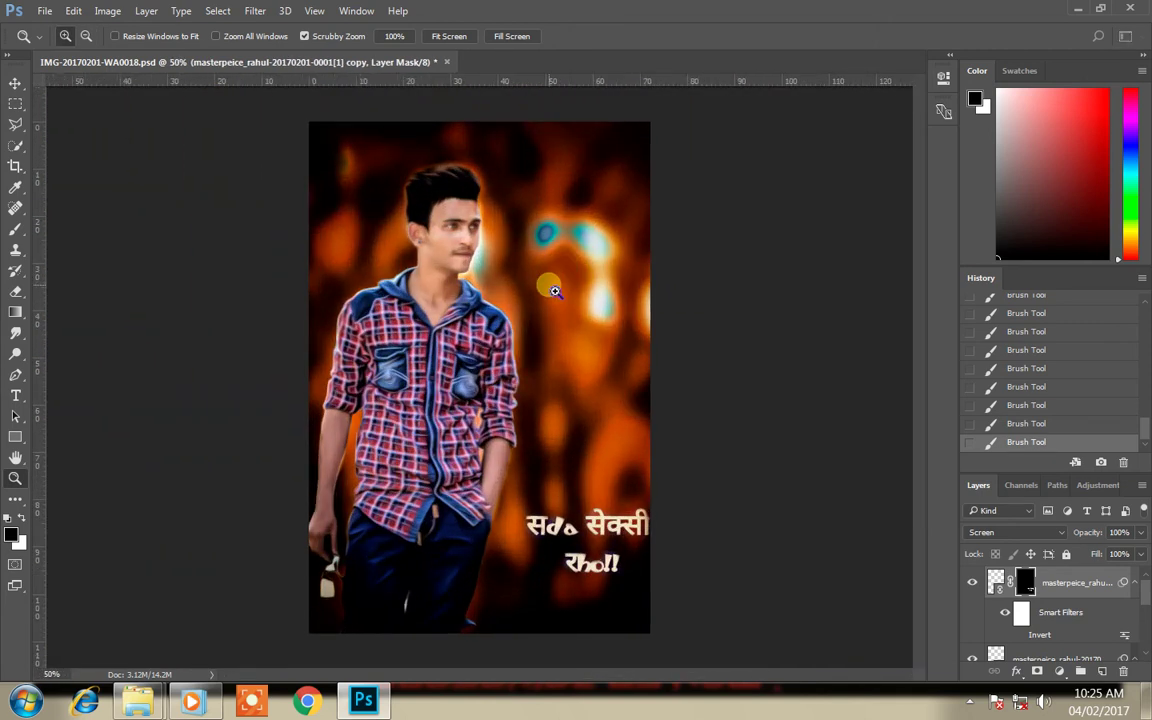
right_click(1075, 588)
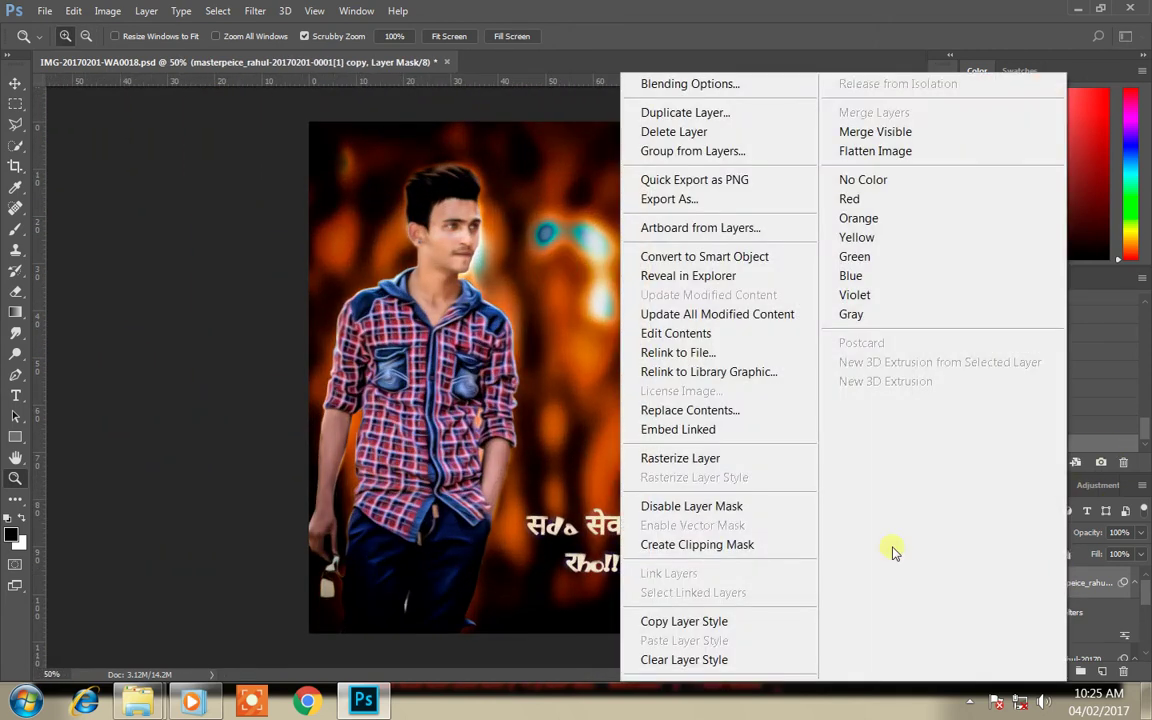
click(895, 133)
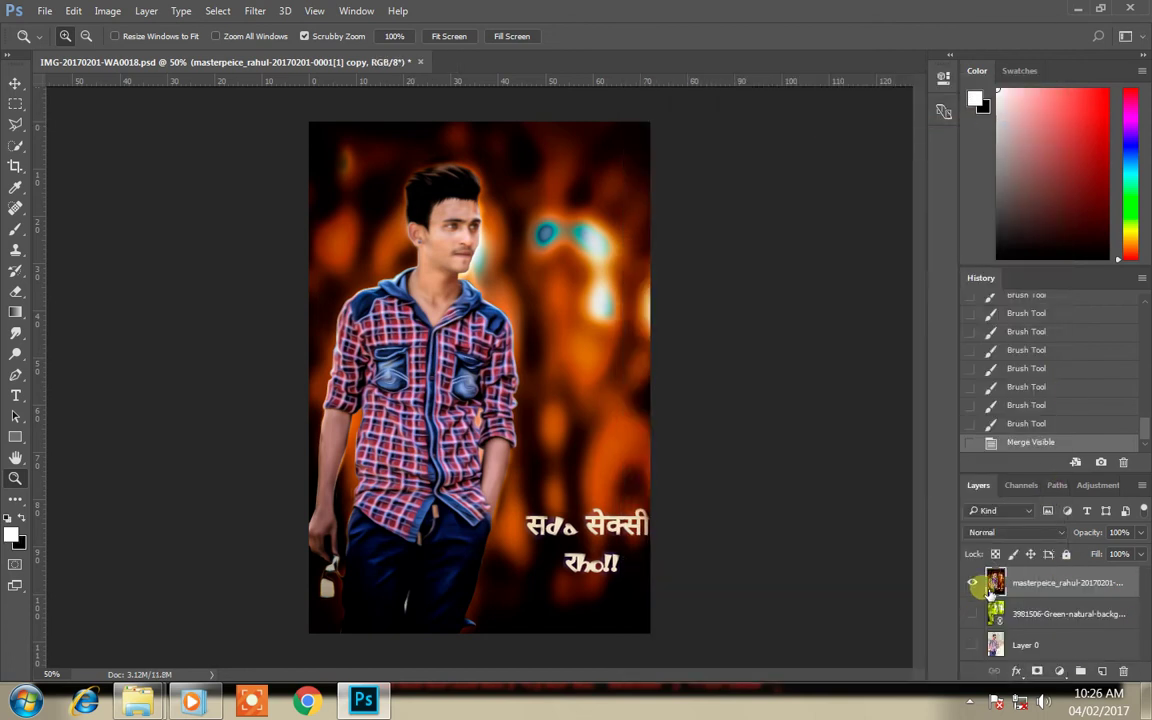
Step: Move Layer 0 to the top and toggle it to compare with the original photo
drag(1065, 650, 995, 582)
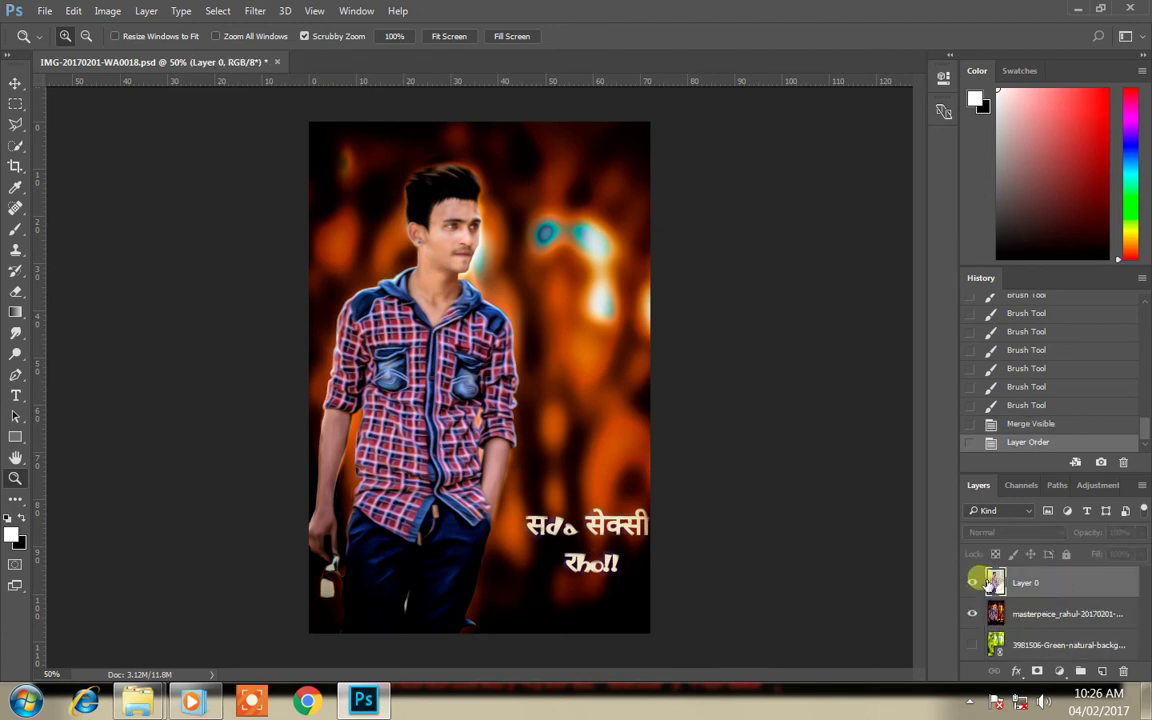
click(974, 582)
click(974, 582)
click(973, 582)
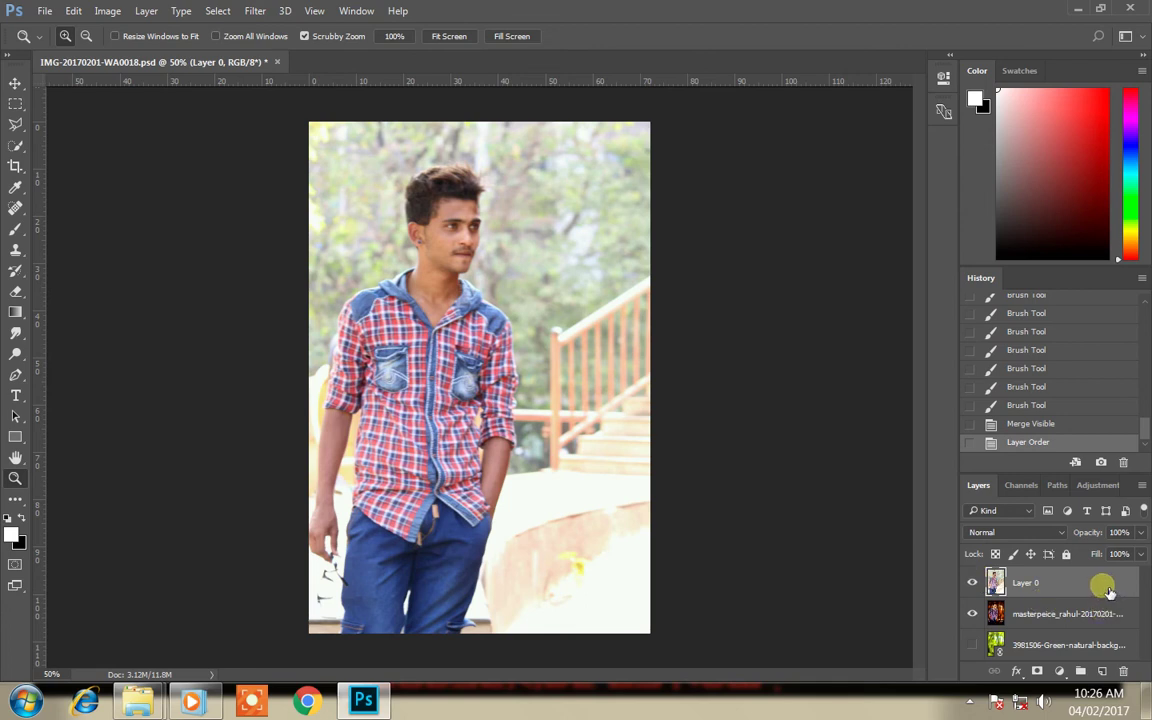
Step: Delete the original photo layer and zoom in on the man's face
key(Delete)
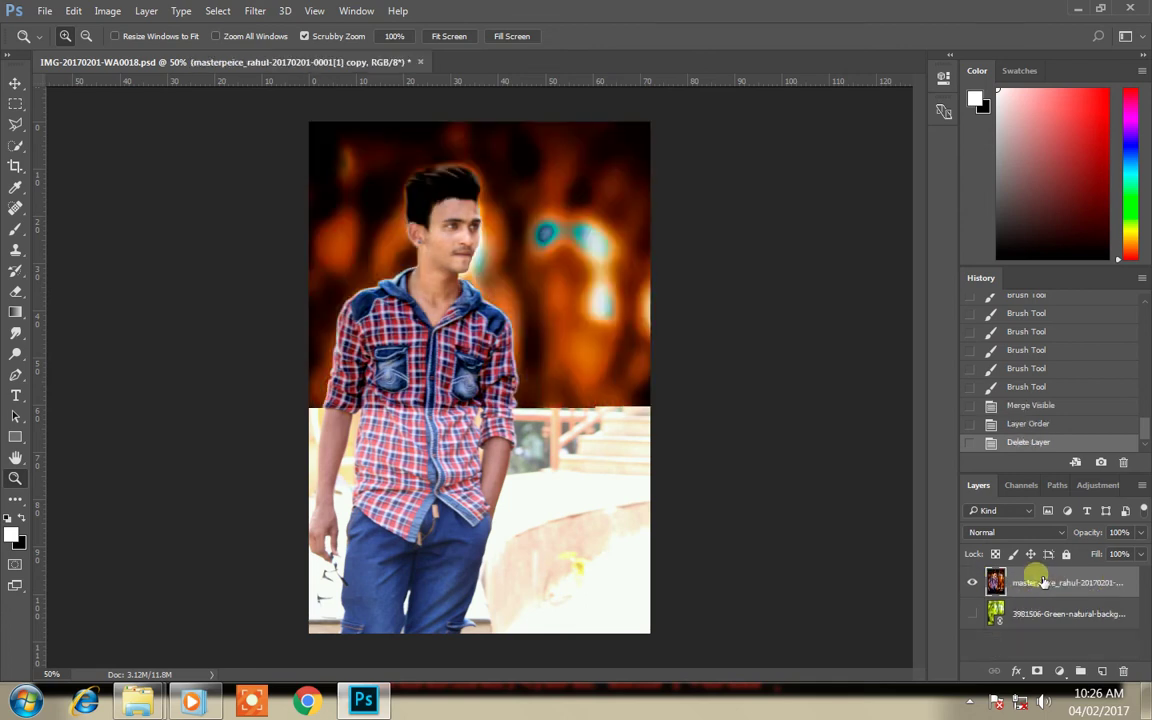
click(429, 190)
click(588, 300)
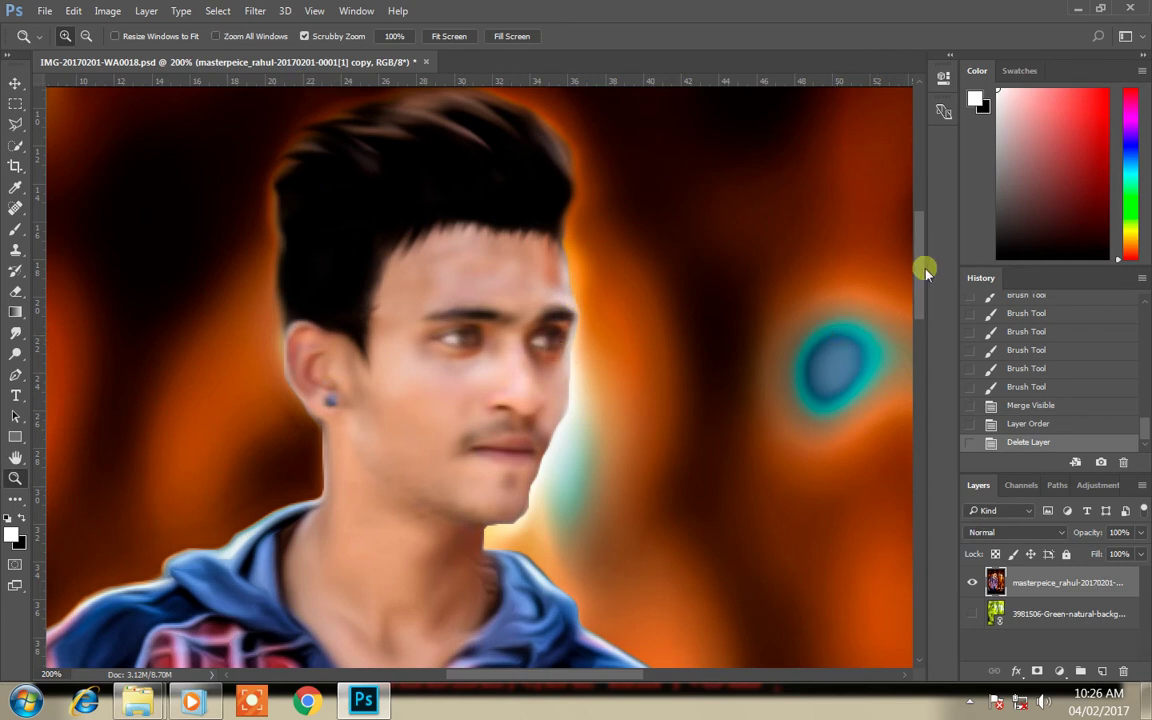
drag(920, 272, 930, 272)
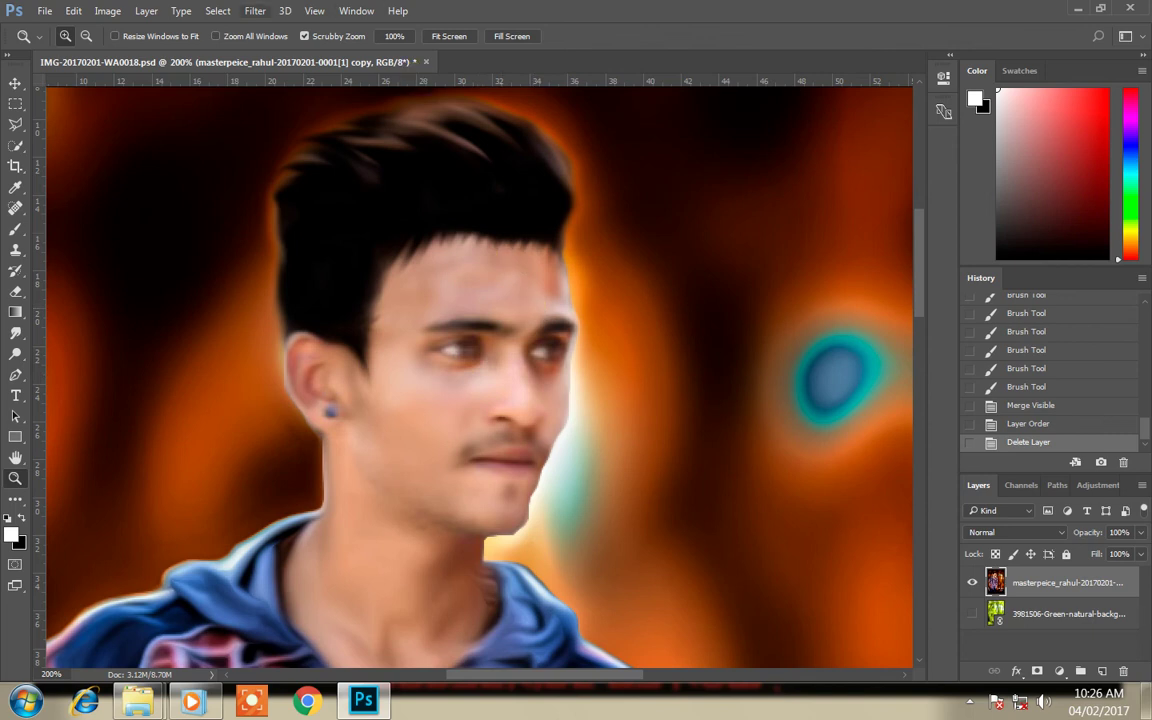
Step: Check Lens Correction without applying it, then launch the Camera Raw Filter instead
click(255, 11)
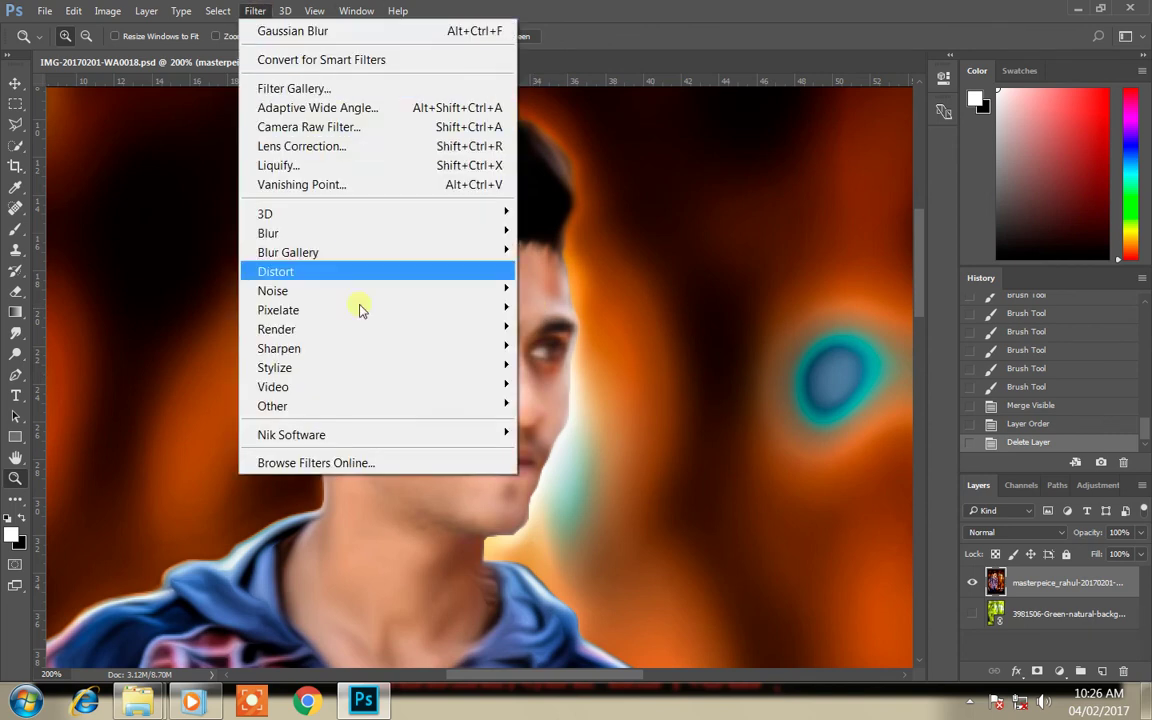
click(288, 146)
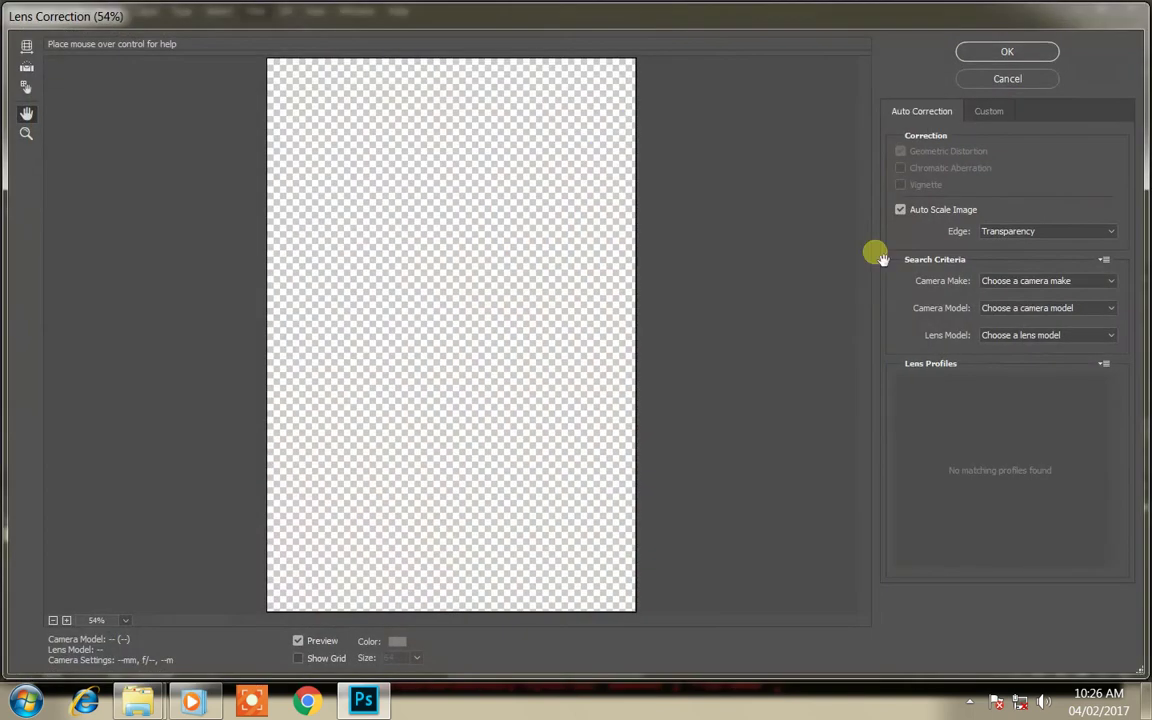
click(1025, 76)
click(255, 11)
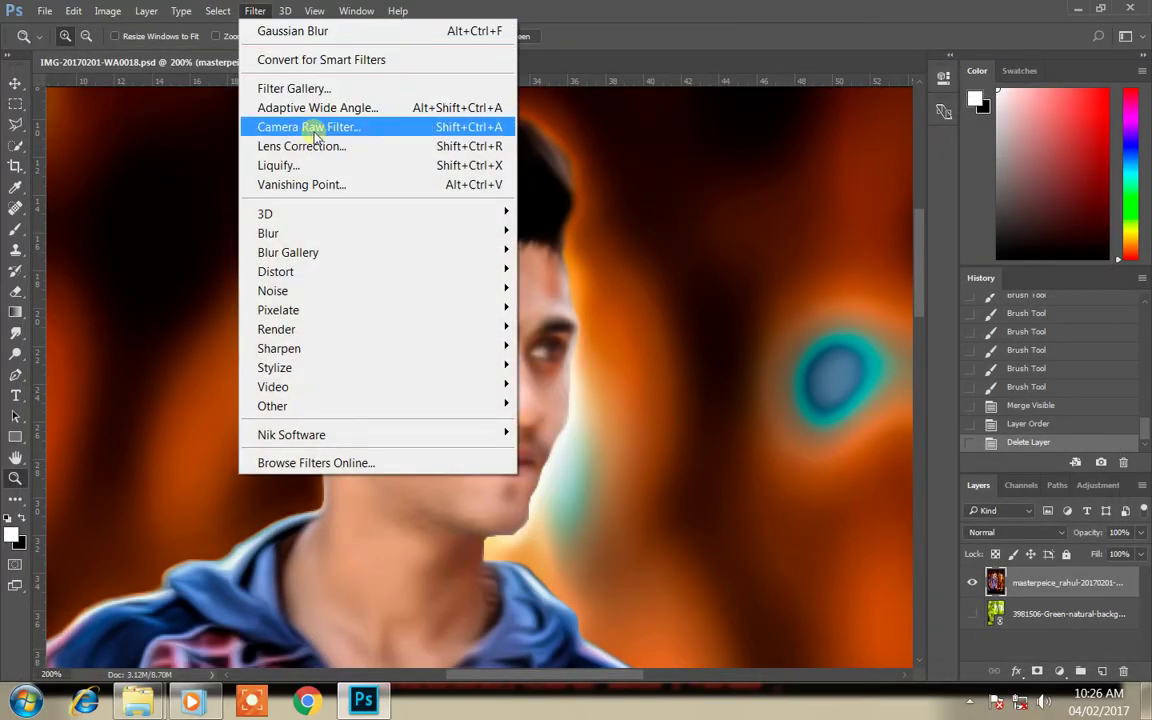
click(314, 131)
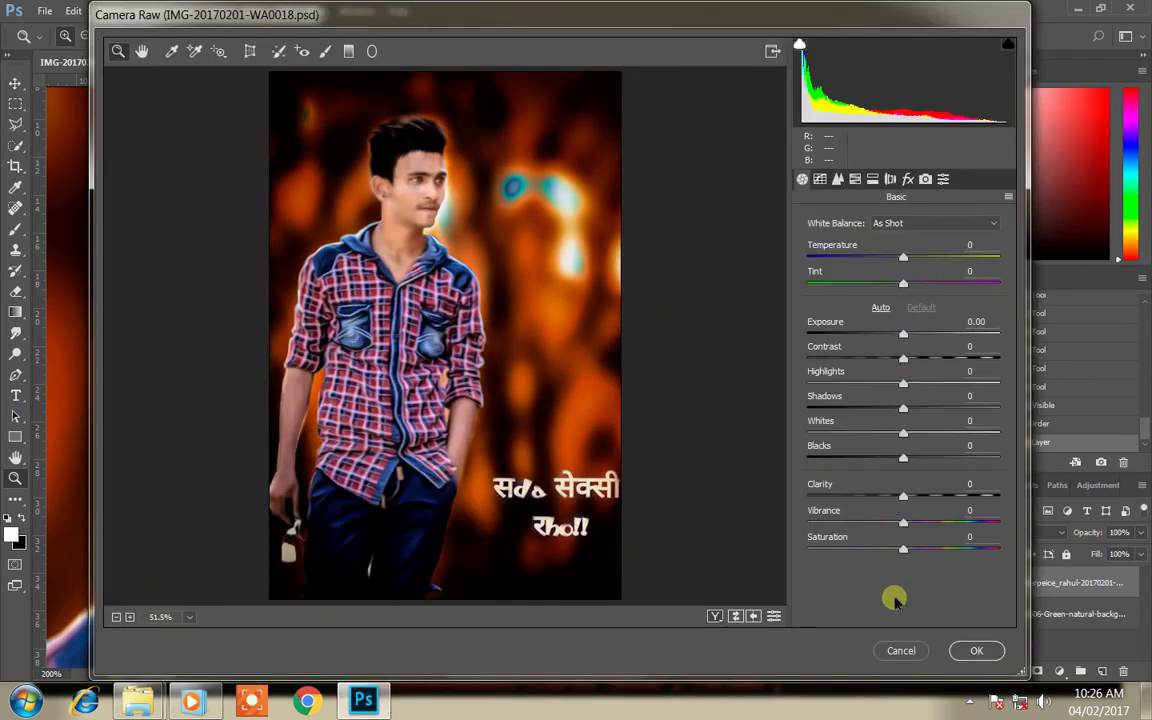
Step: Cancel Camera Raw and duplicate the portrait edit layer
click(901, 651)
right_click(1030, 585)
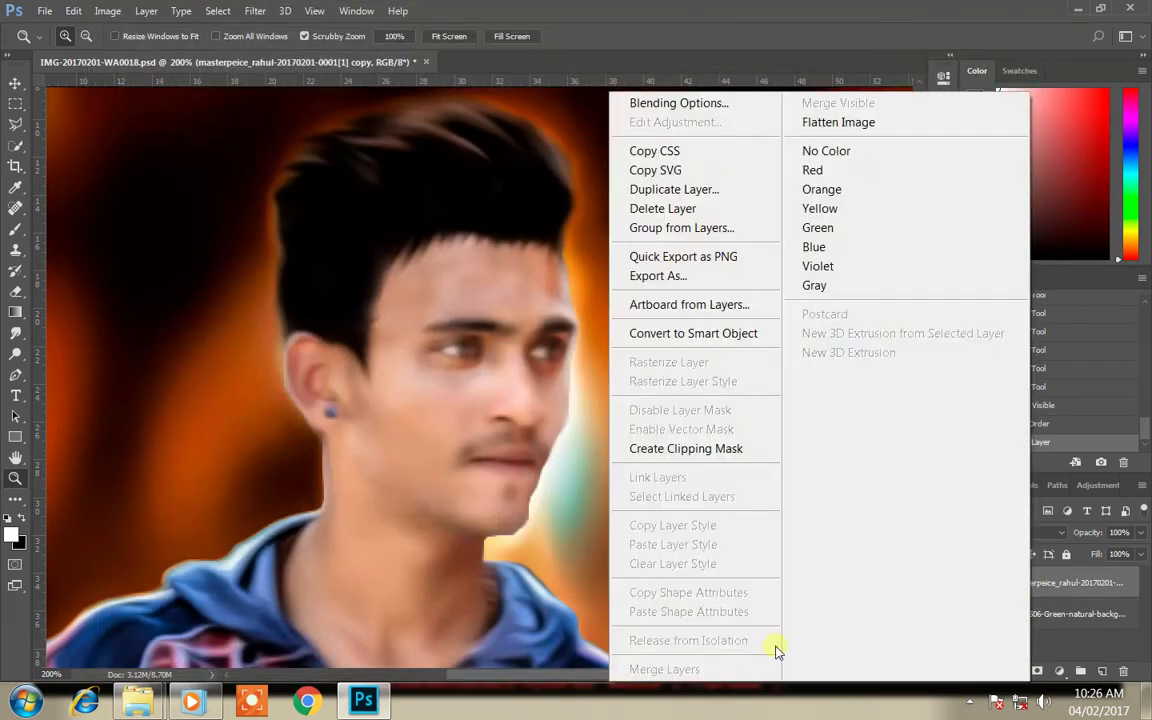
click(664, 189)
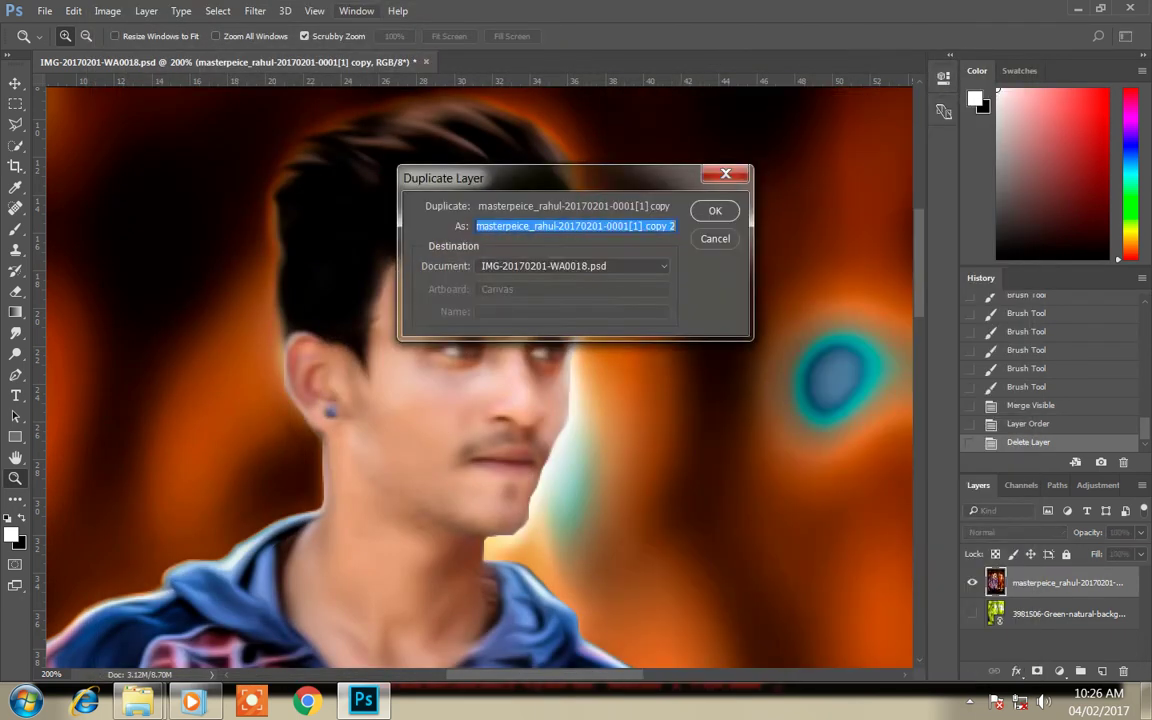
click(702, 206)
Step: Apply a Camera Raw clarity boost to the copy and zoom out to the whole portrait
click(255, 10)
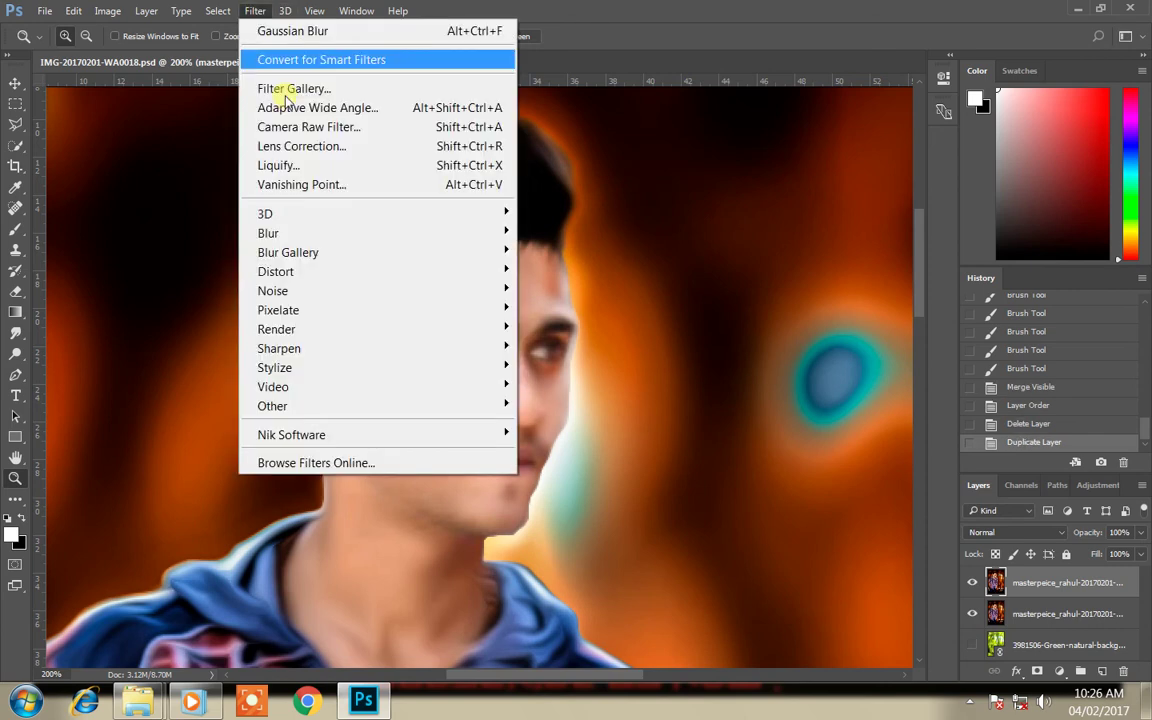
click(298, 127)
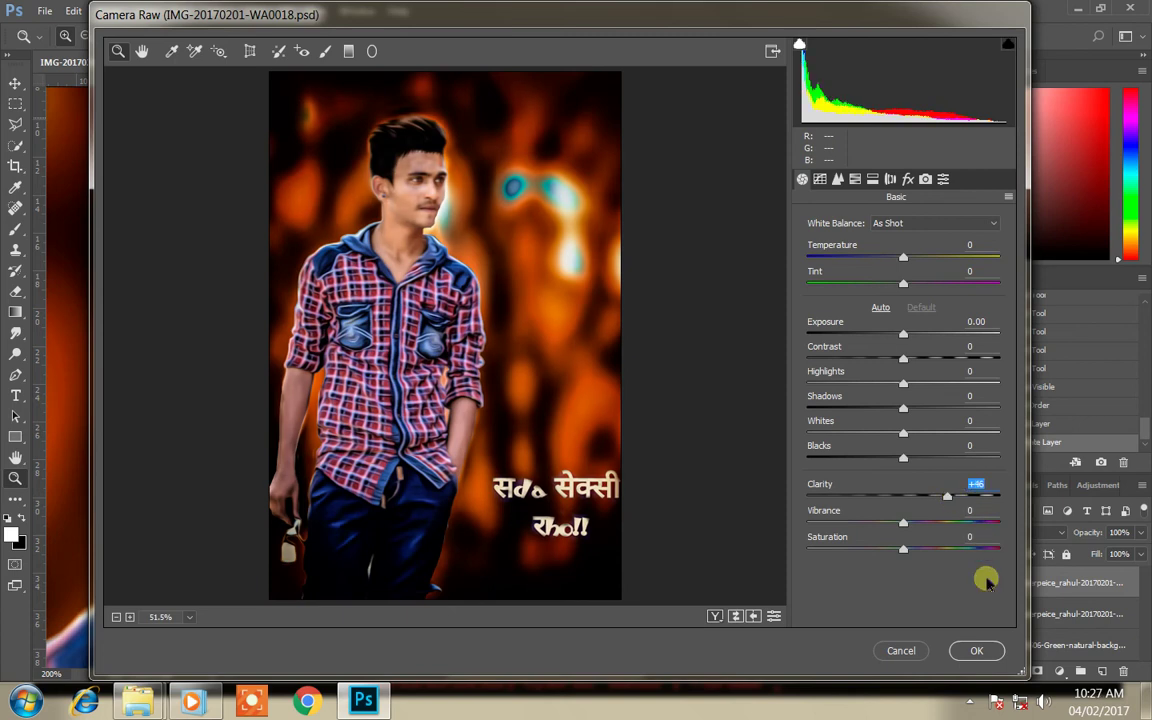
click(986, 651)
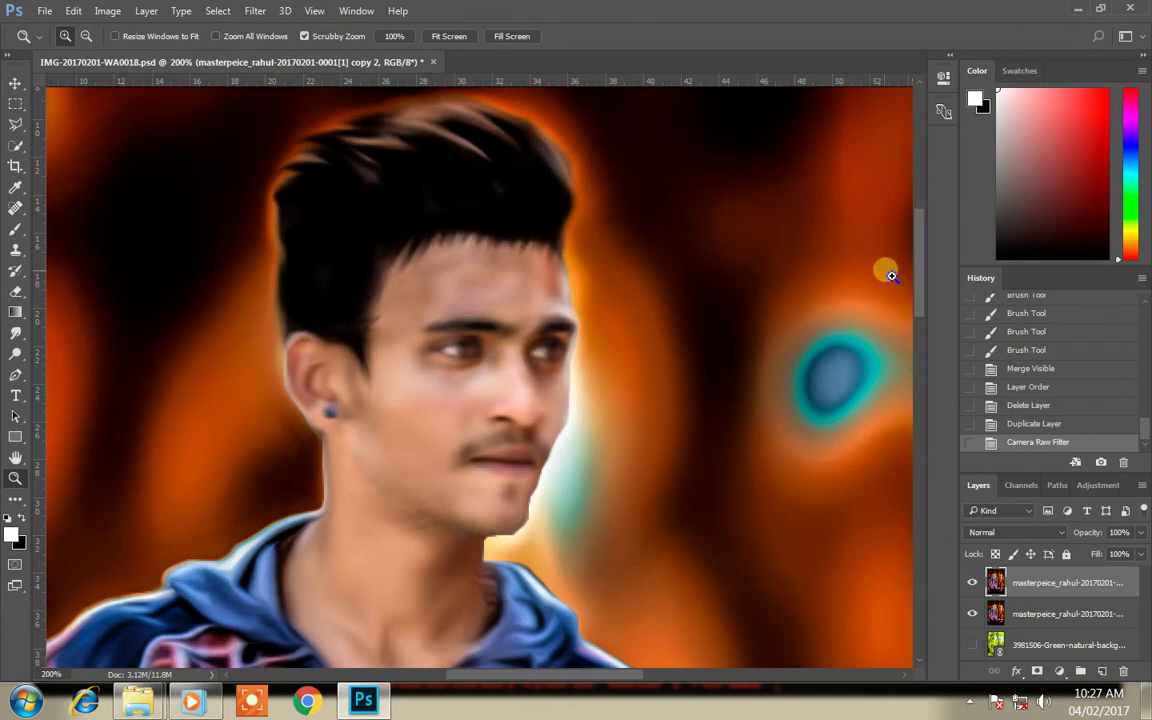
alt+click(611, 335)
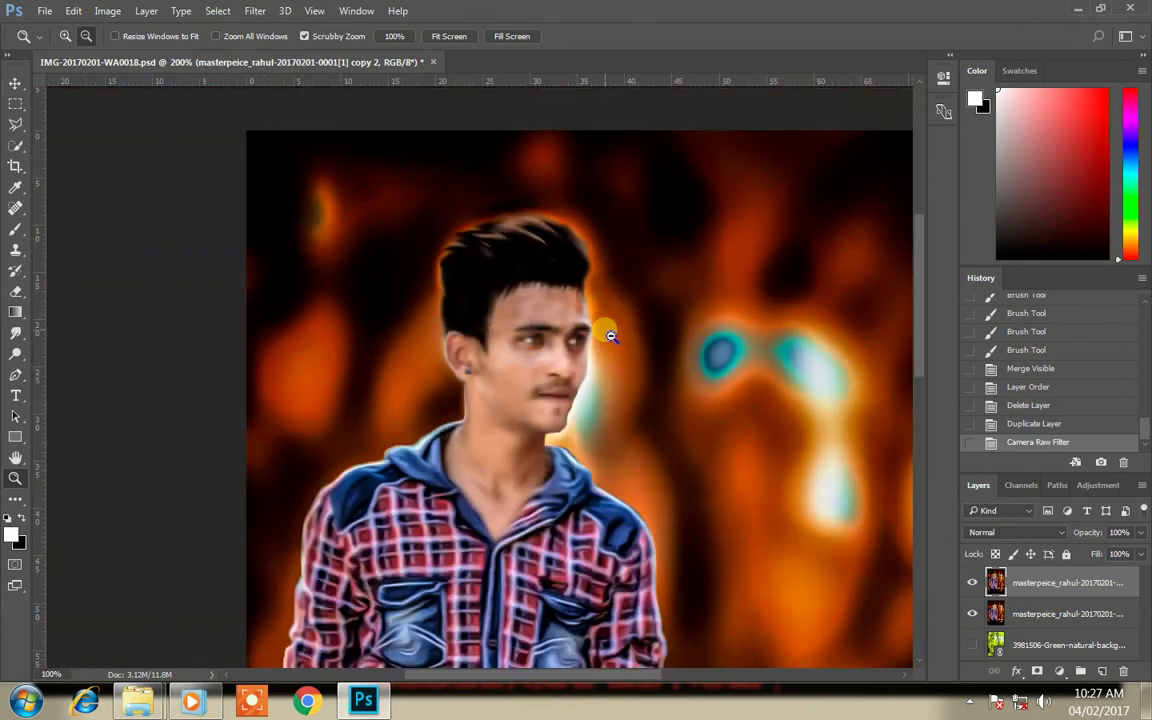
alt+click(640, 380)
alt+click(700, 480)
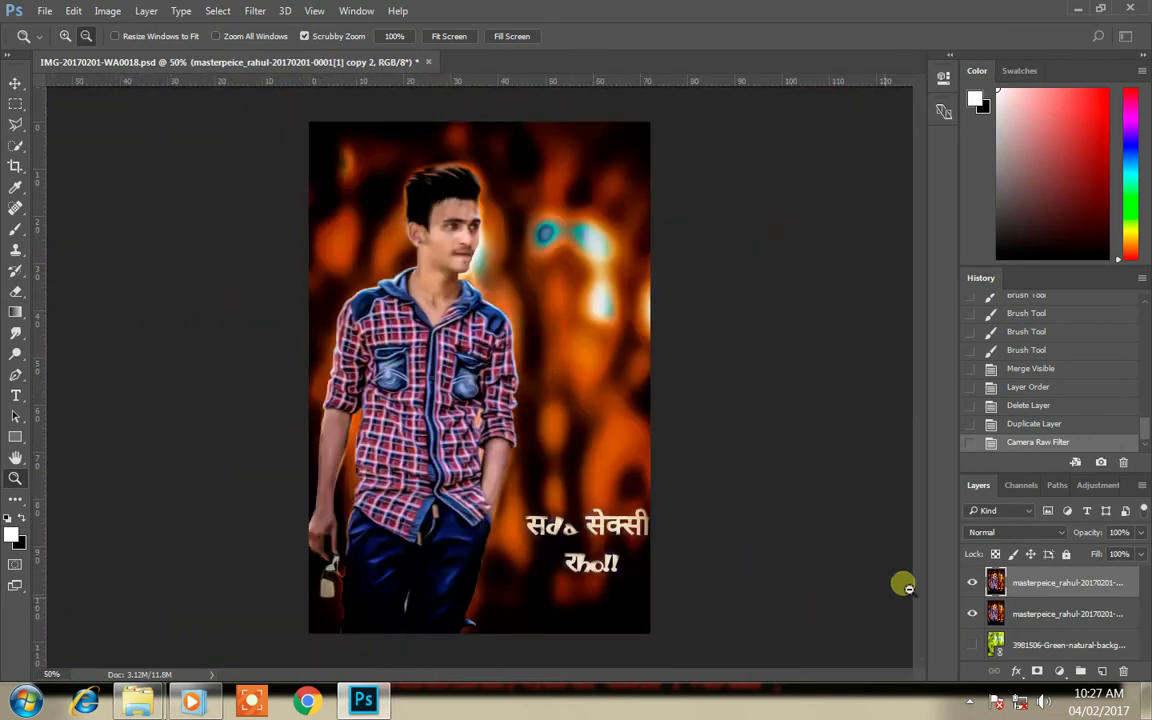
Step: Toggle the top copy to compare, reselect it, and zoom in on the forehead
click(973, 585)
click(973, 585)
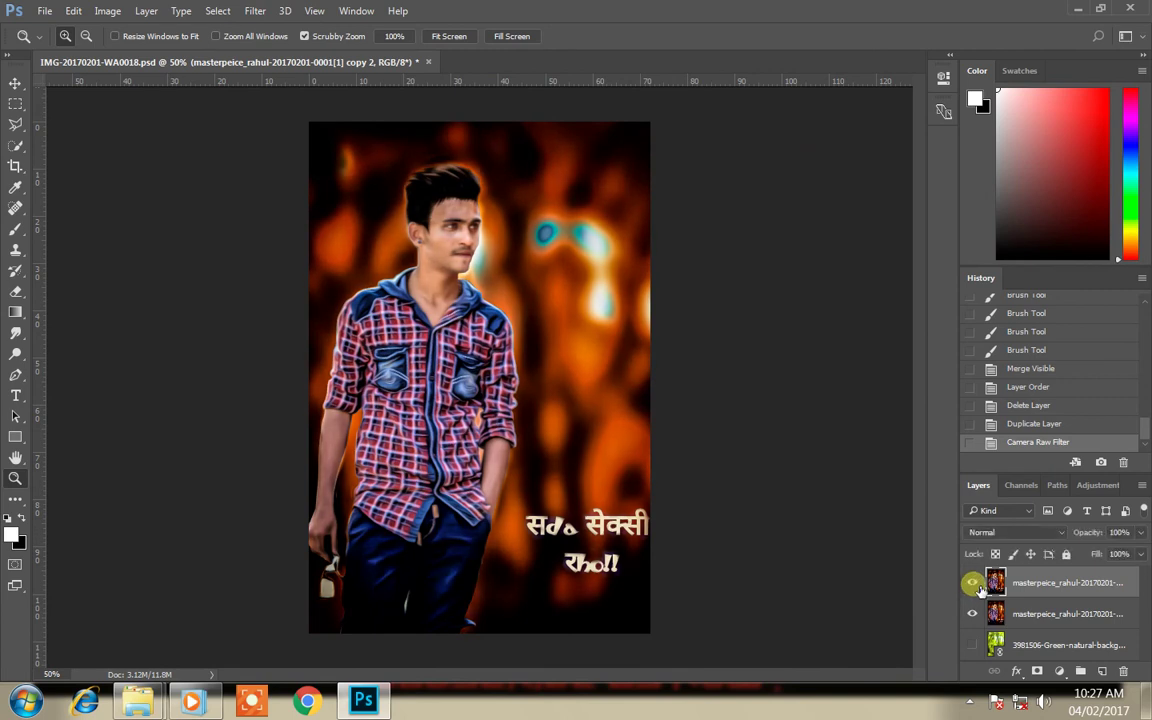
click(1054, 615)
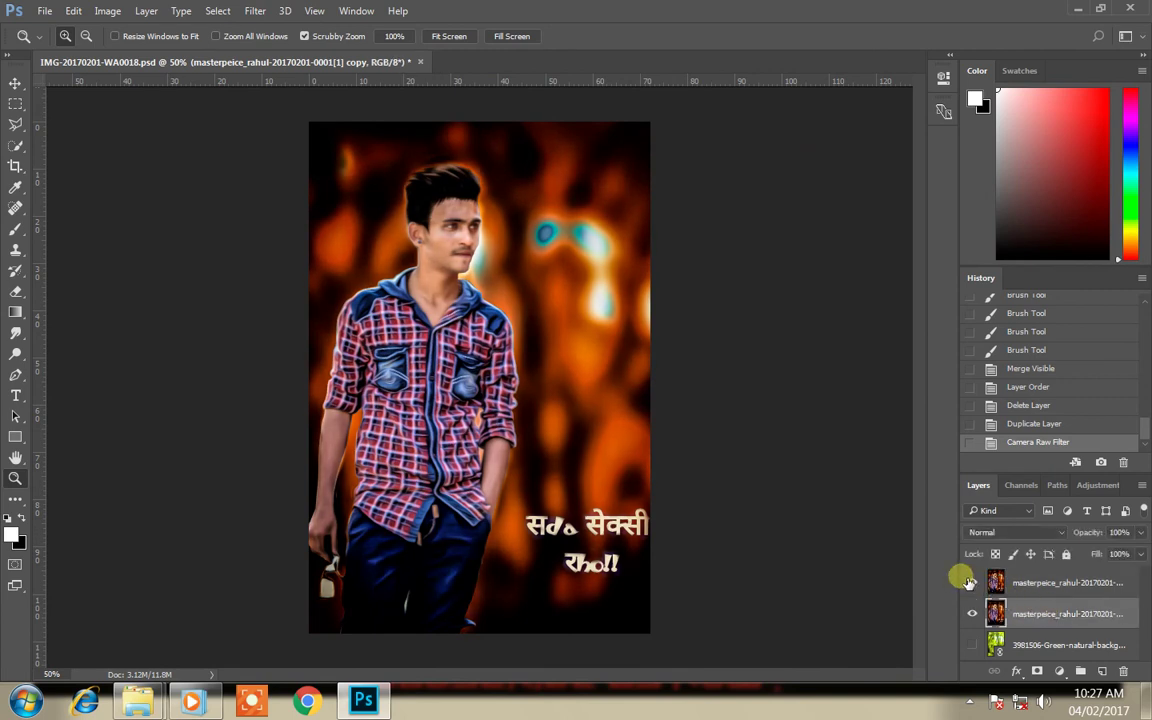
click(1019, 583)
click(415, 208)
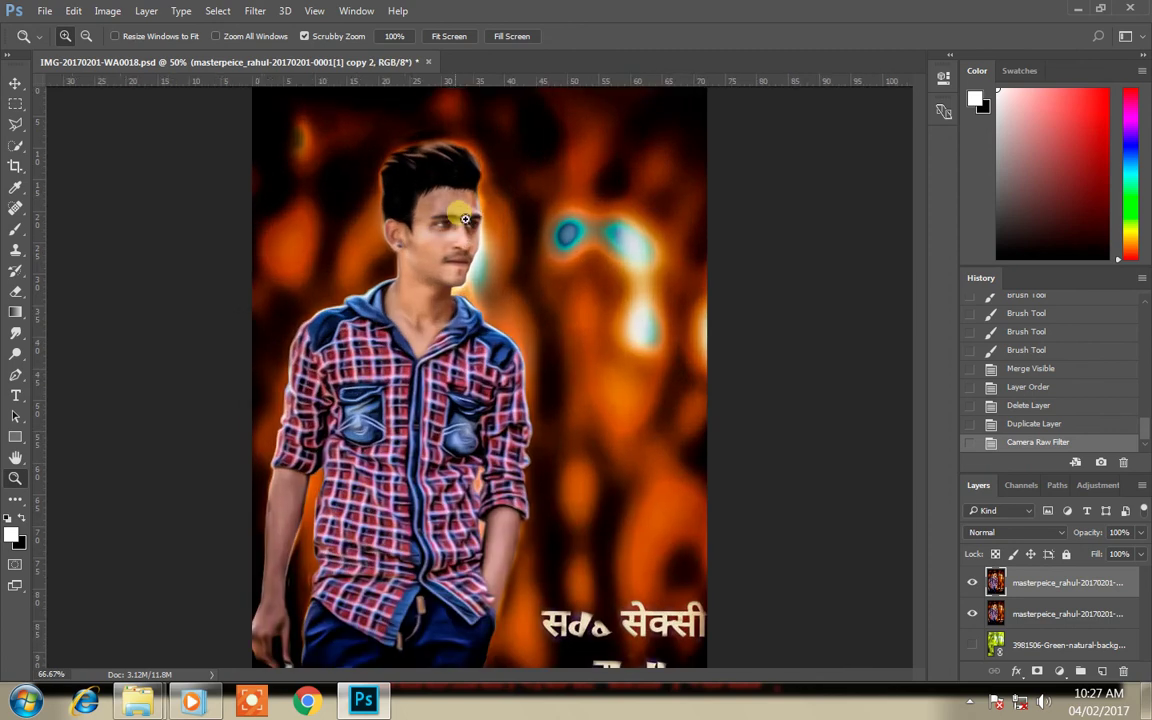
click(465, 203)
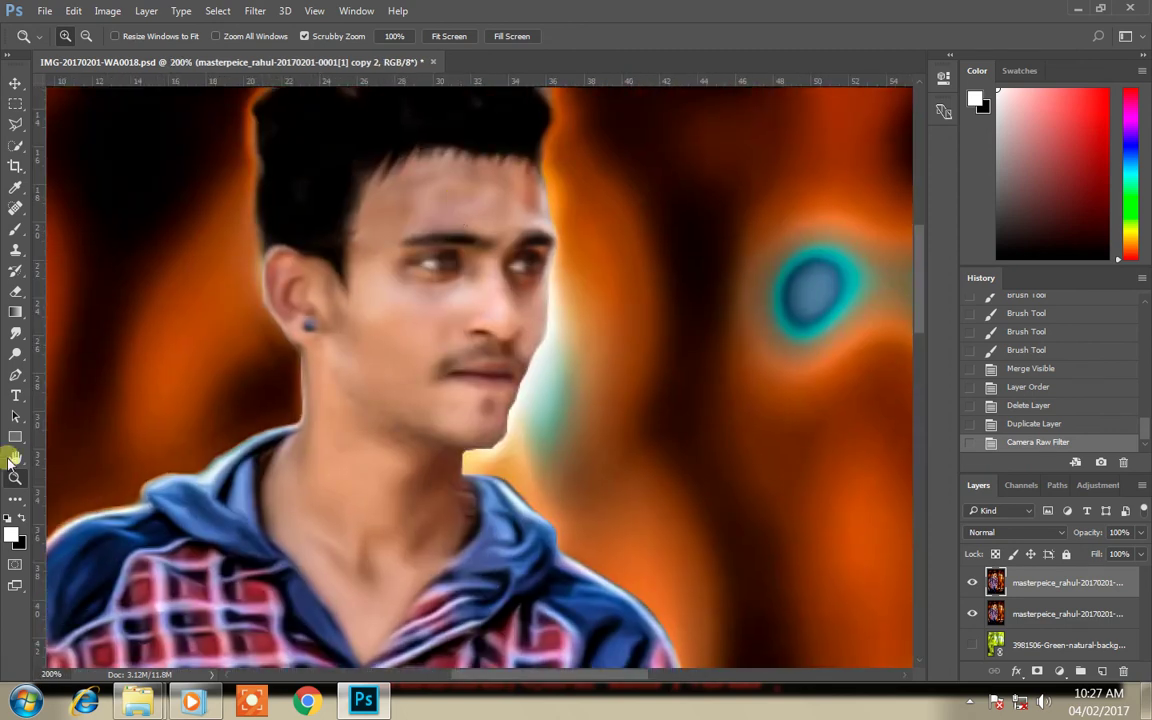
Step: Try Dodge tool strokes across the forehead, then undo them in History
click(15, 355)
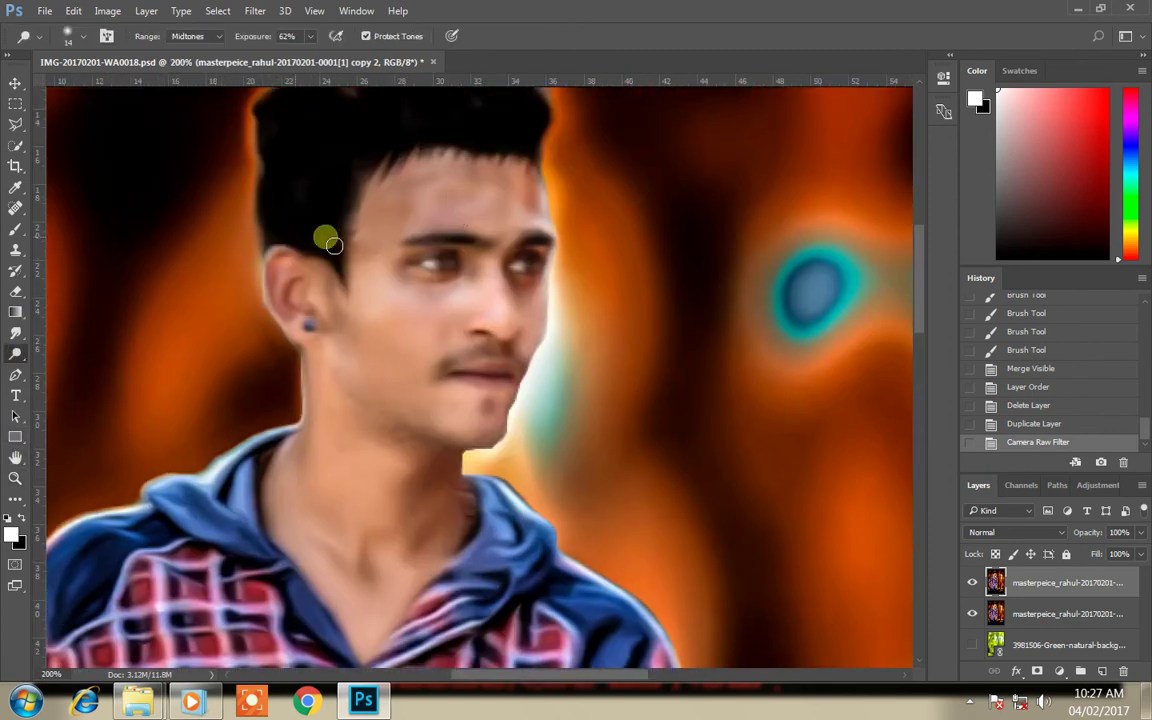
right_click(432, 220)
click(416, 231)
mouse_move(416, 231)
mouse_down()
mouse_move(375, 242)
mouse_move(404, 226)
mouse_move(398, 257)
mouse_move(455, 200)
mouse_move(548, 198)
mouse_move(519, 224)
mouse_move(482, 214)
mouse_up()
drag(437, 214, 581, 207)
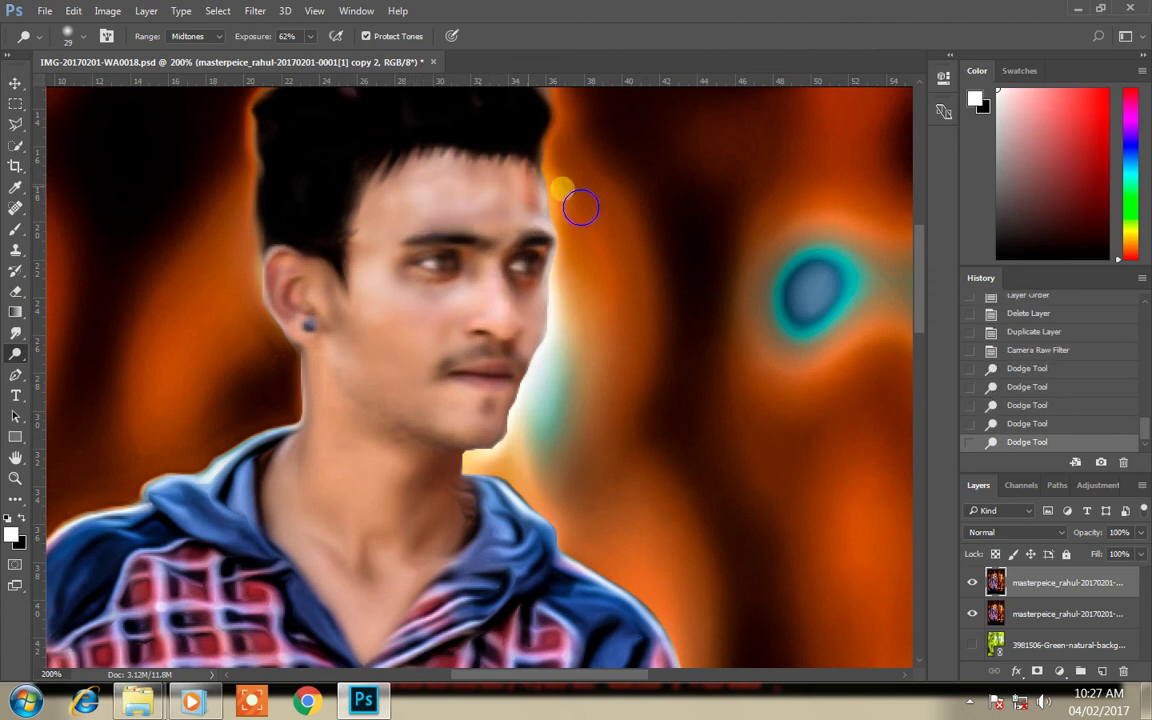
click(1071, 422)
click(1052, 387)
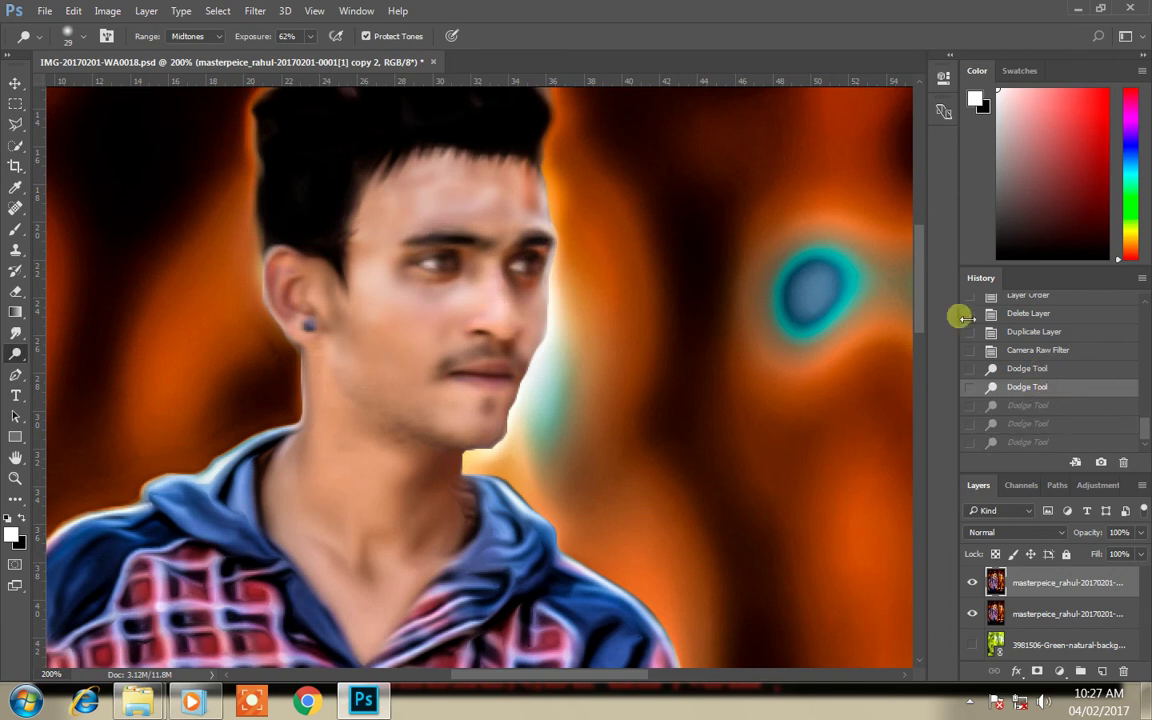
Step: Dodge the forehead again, then step History back to the Camera Raw Filter state
mouse_move(545, 215)
mouse_down()
mouse_move(545, 200)
mouse_move(471, 183)
mouse_move(422, 224)
mouse_move(514, 265)
mouse_move(463, 232)
mouse_move(532, 221)
mouse_move(487, 222)
mouse_move(527, 203)
mouse_move(545, 218)
mouse_up()
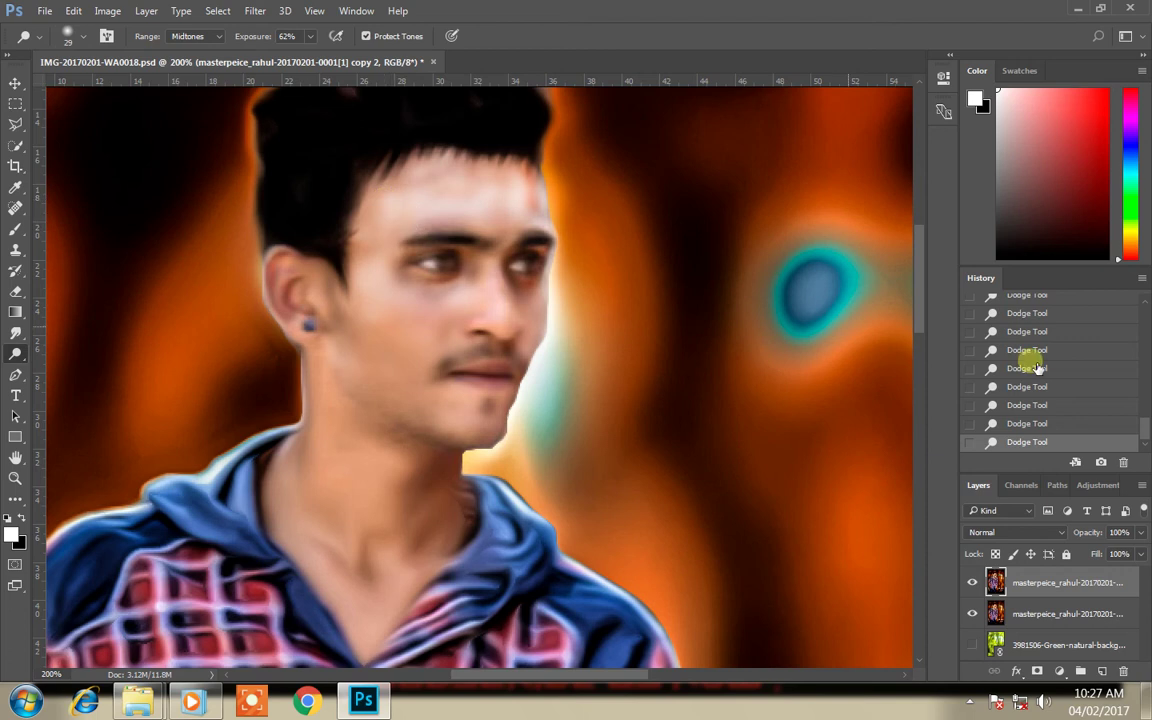
drag(1146, 413, 1146, 392)
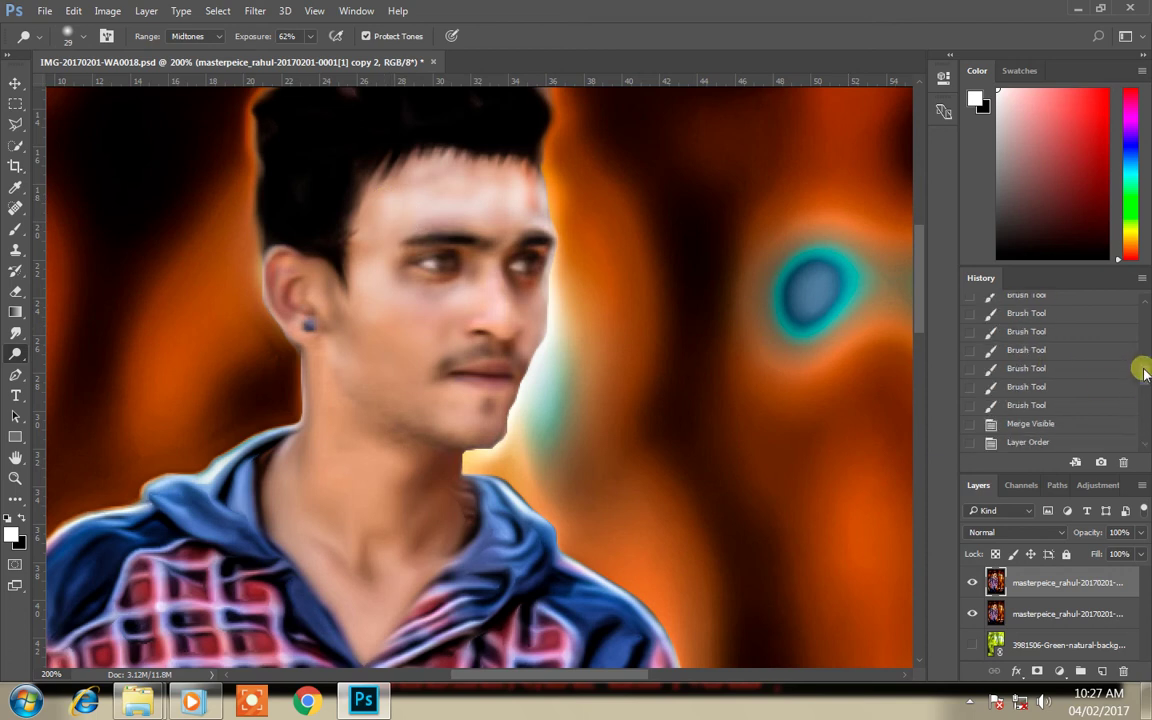
click(1060, 405)
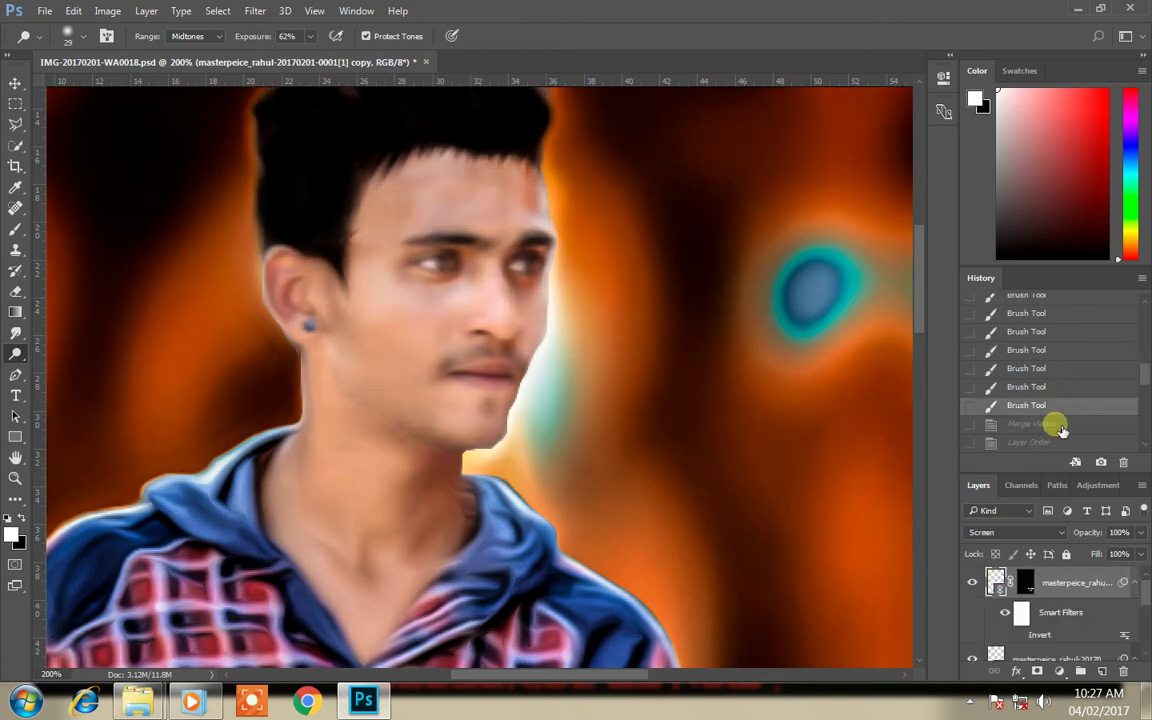
click(1064, 425)
click(1068, 443)
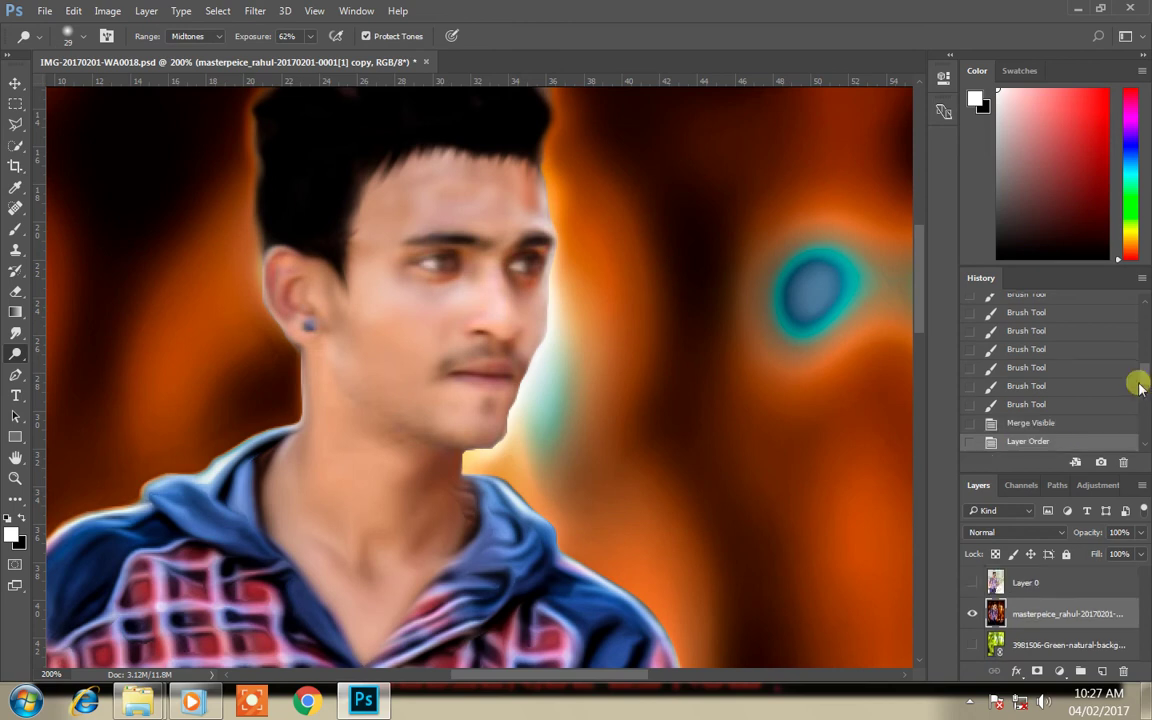
scroll(1137, 383, down, 3)
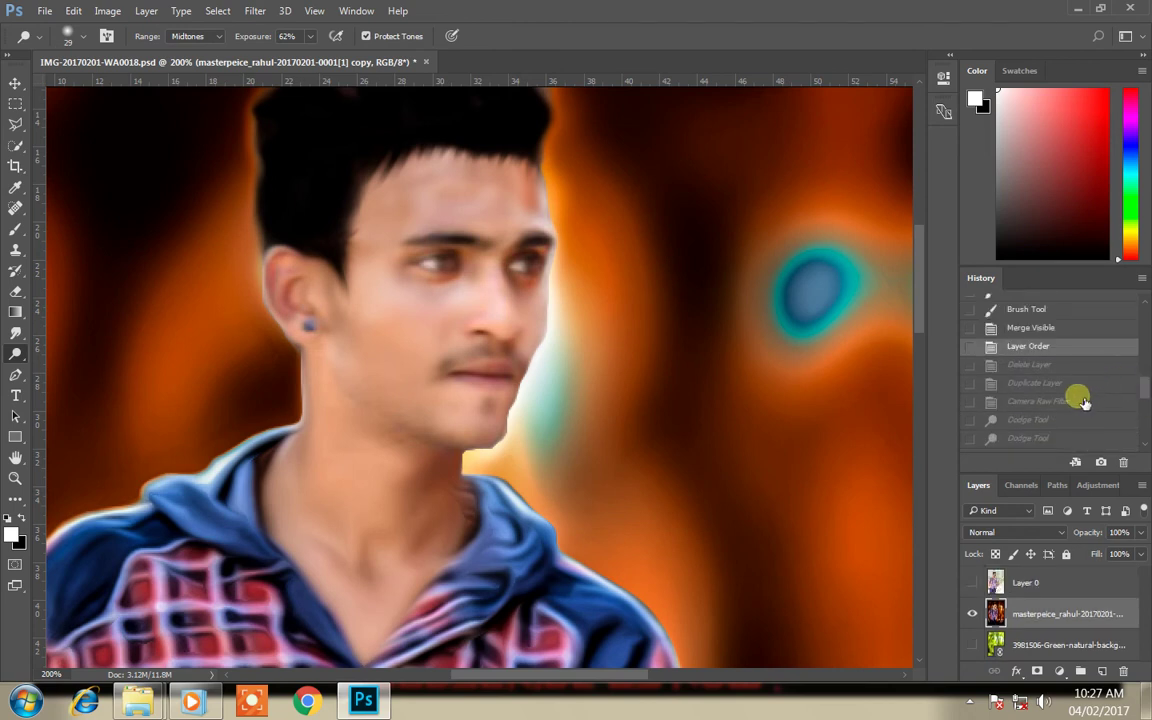
click(1085, 402)
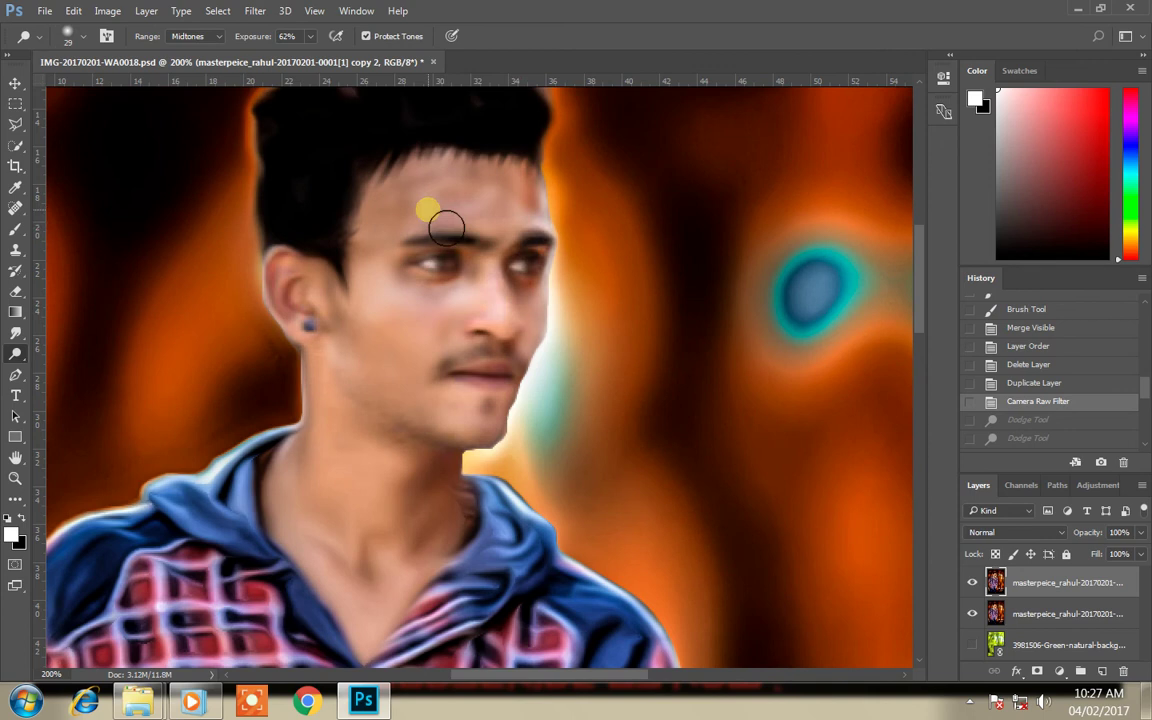
Step: Dodge the forehead and temple, revert to the Camera Raw state, and zoom the face to 300%
drag(446, 228, 522, 239)
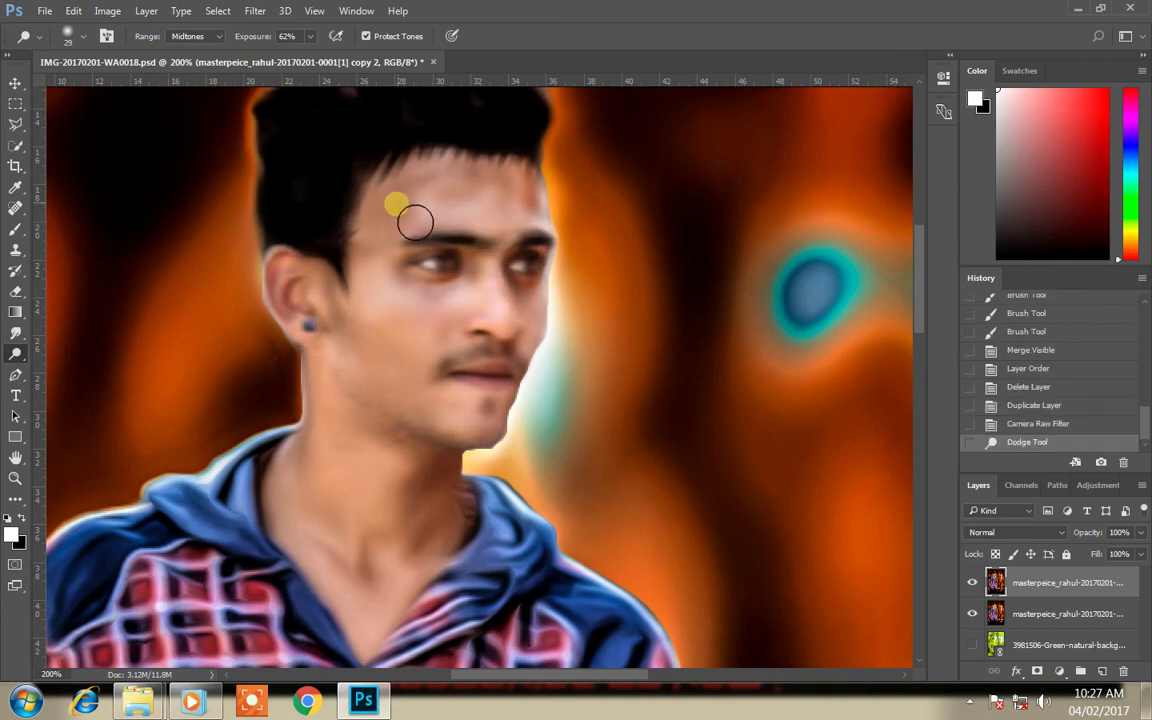
drag(414, 222, 391, 275)
drag(416, 224, 465, 211)
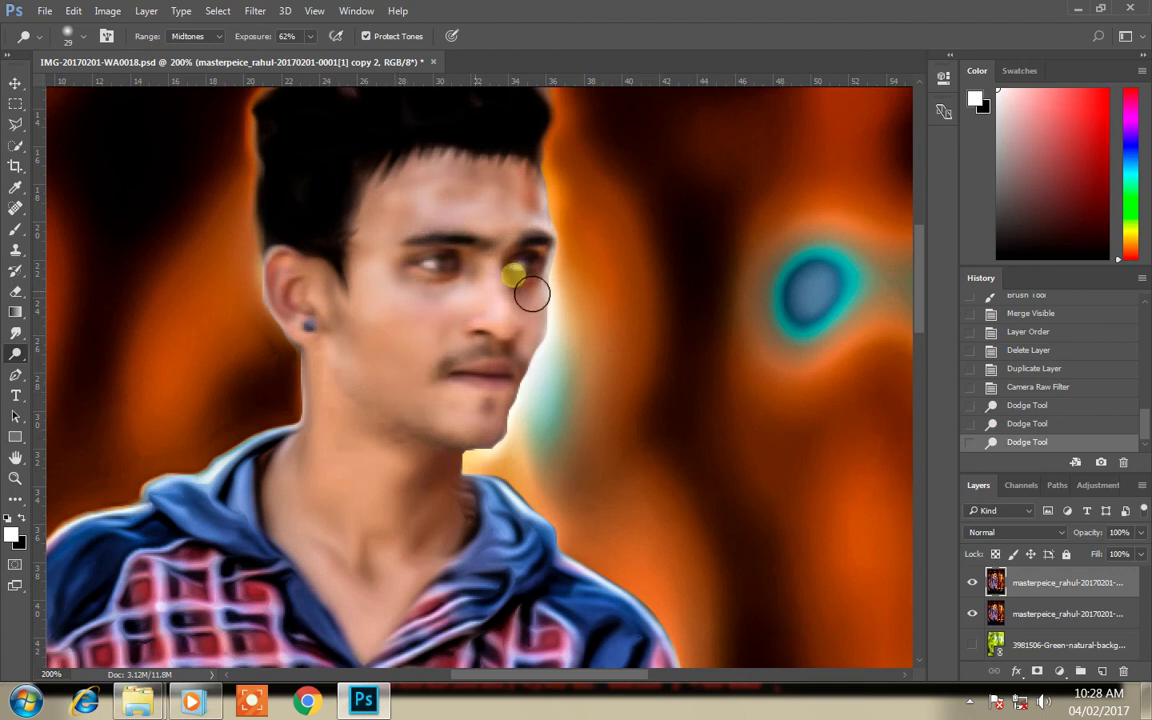
click(1038, 387)
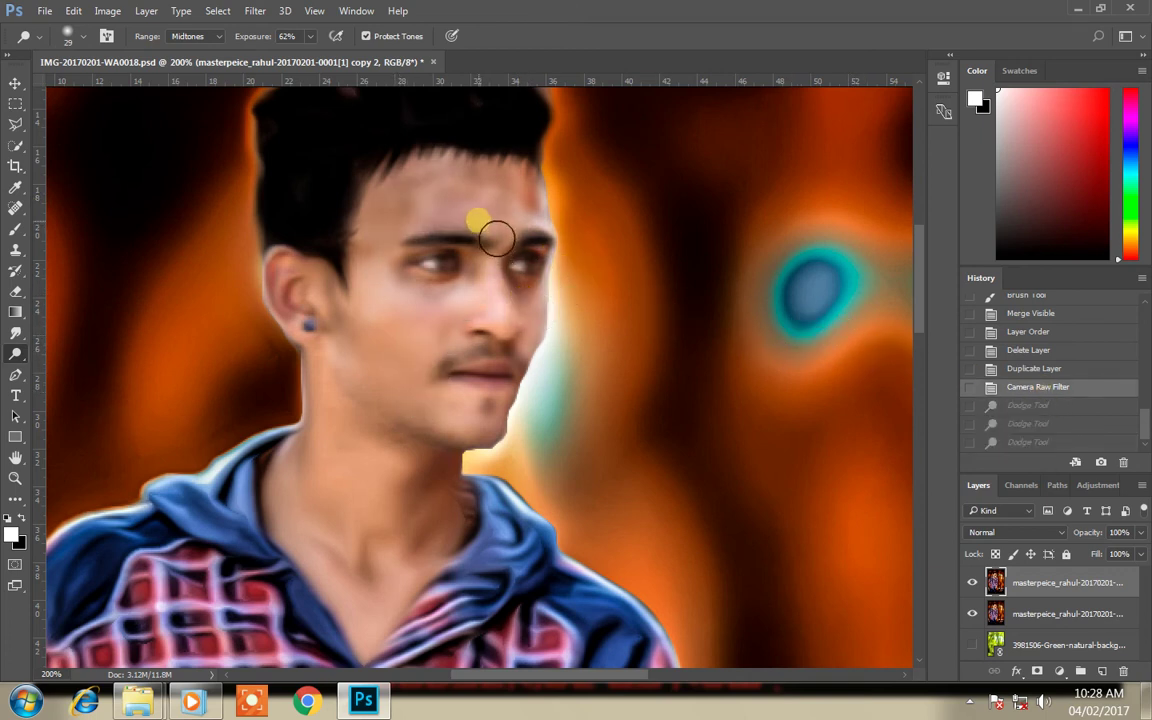
key(z)
click(477, 220)
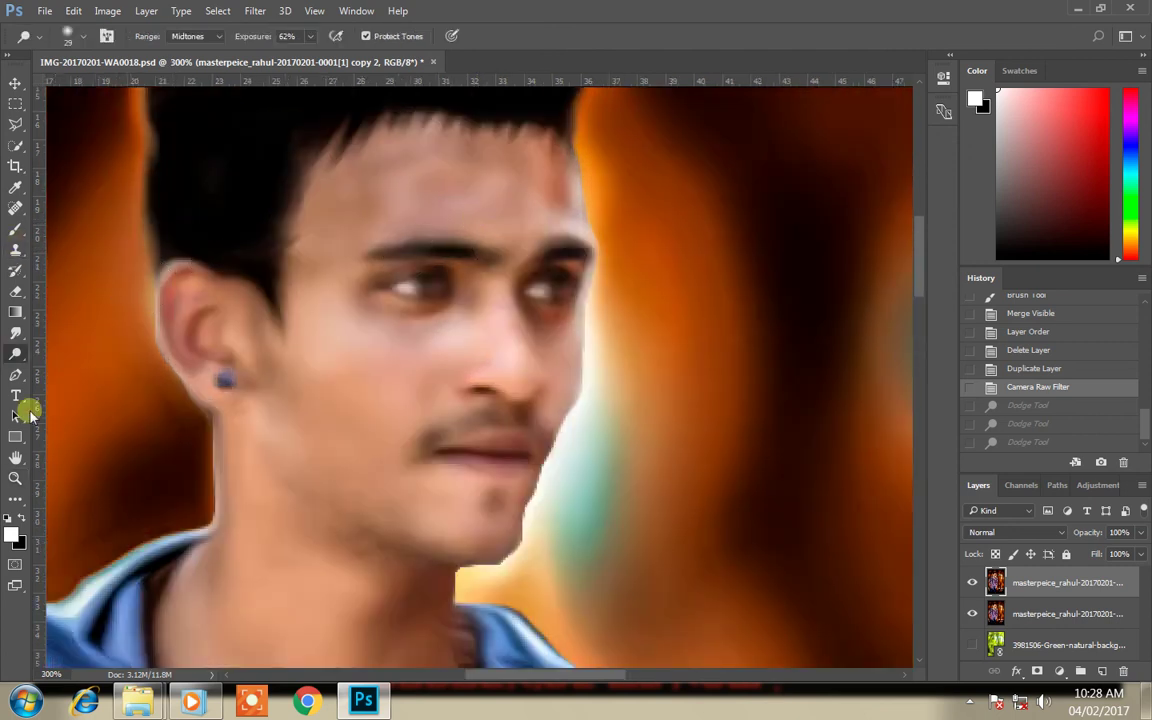
Step: Sample the forehead skin tone and paint it over the forehead, under-eyes and cheeks at 74% opacity
click(18, 191)
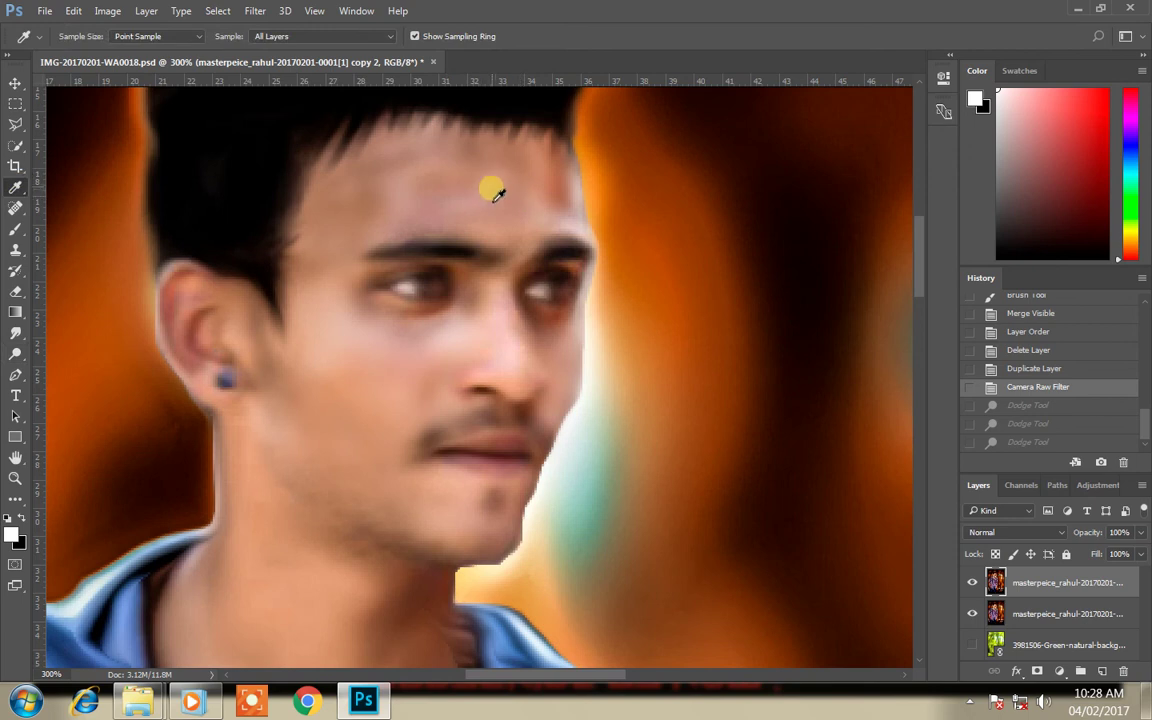
click(491, 194)
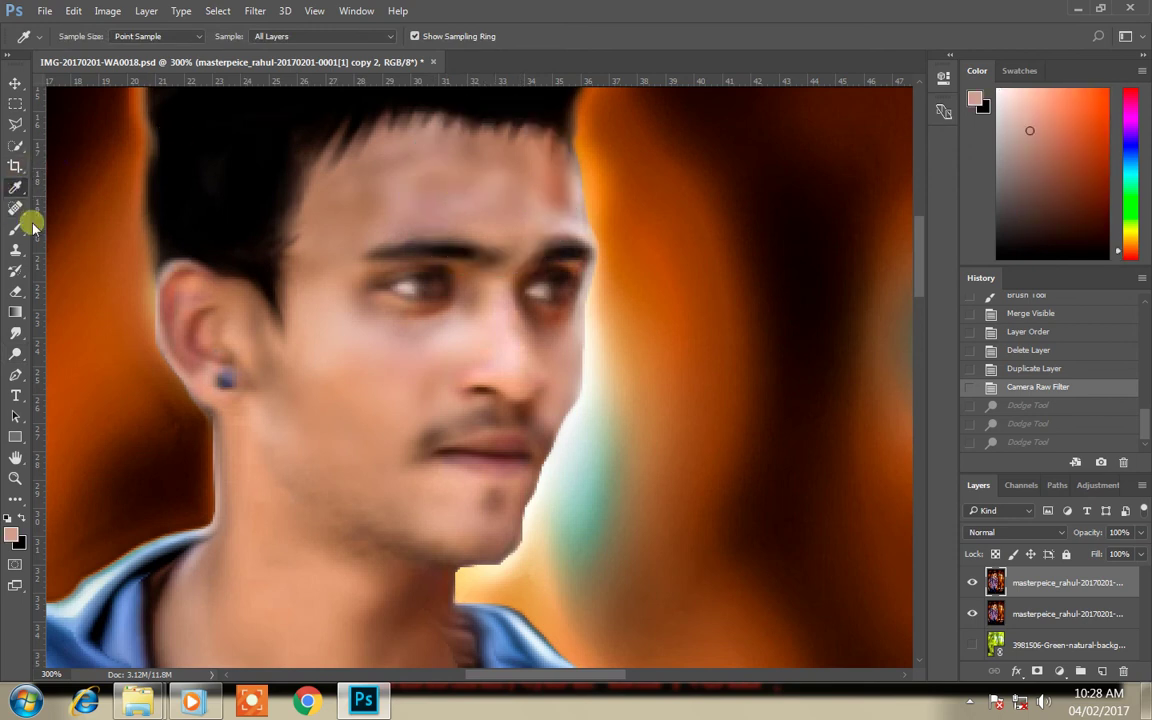
click(18, 229)
right_click(447, 178)
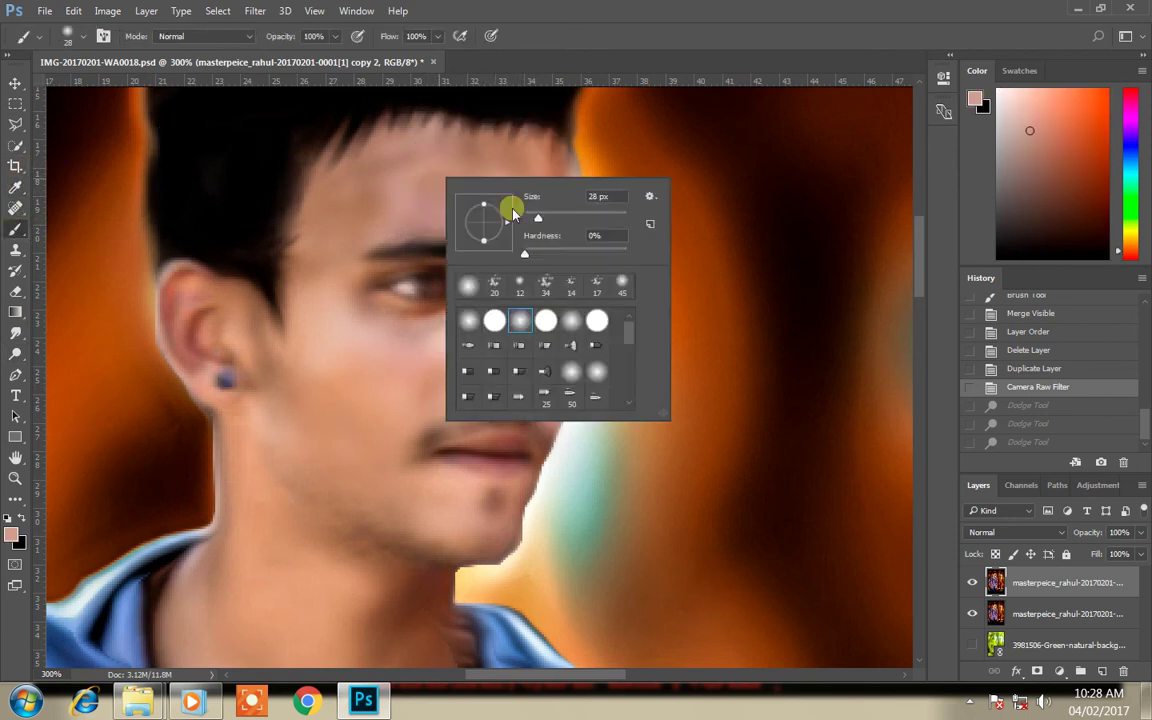
click(333, 40)
drag(318, 60, 310, 60)
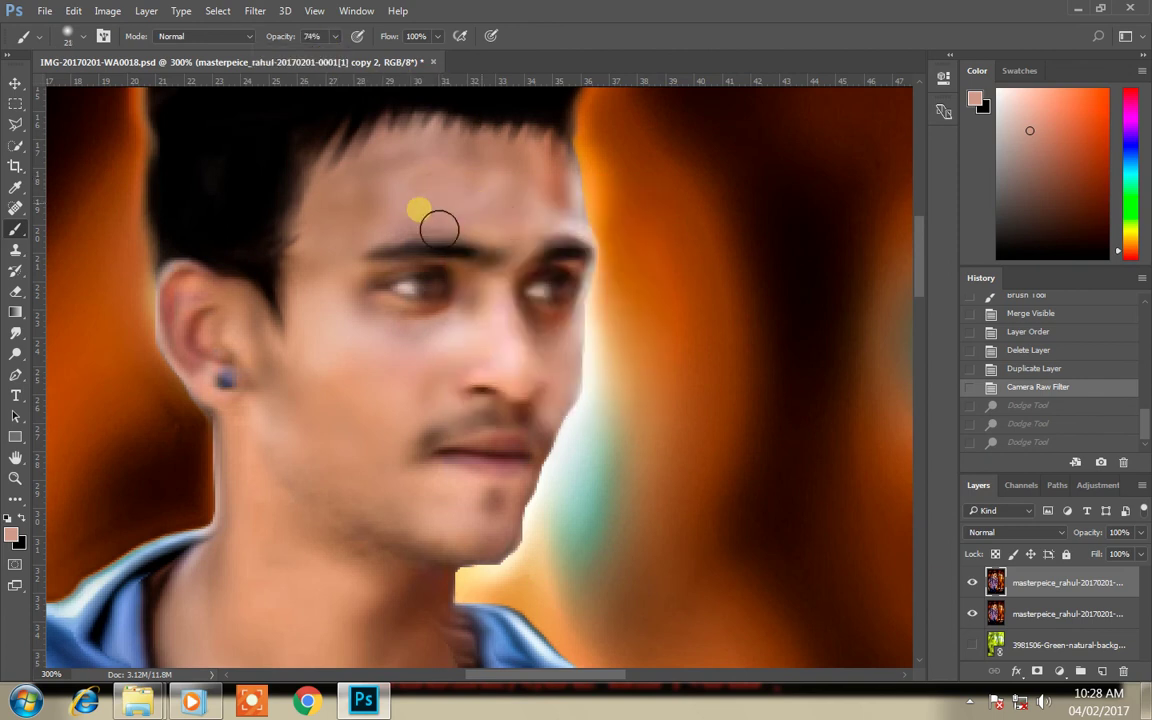
mouse_move(429, 229)
mouse_down()
mouse_move(578, 200)
mouse_move(591, 226)
mouse_move(458, 175)
mouse_move(392, 192)
mouse_move(399, 200)
mouse_move(347, 267)
mouse_move(368, 226)
mouse_move(397, 226)
mouse_move(375, 293)
mouse_move(363, 198)
mouse_move(409, 375)
mouse_move(385, 337)
mouse_move(445, 350)
mouse_move(414, 363)
mouse_move(396, 428)
mouse_move(337, 411)
mouse_move(710, 388)
mouse_up()
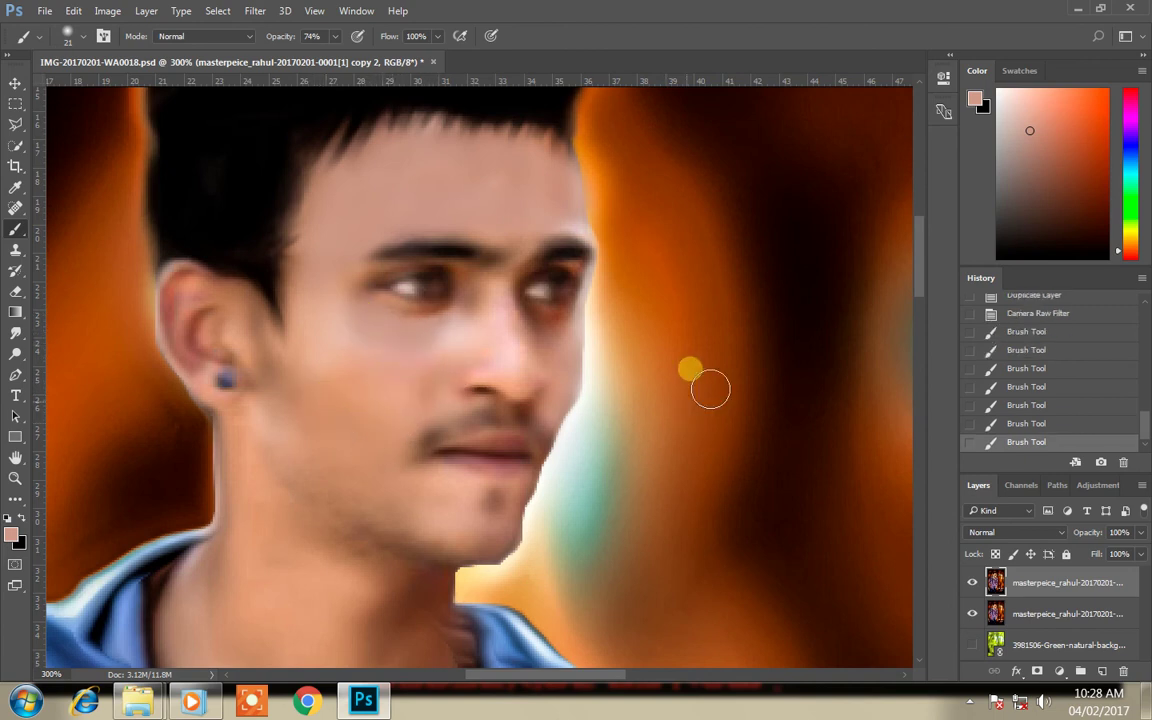
mouse_move(586, 390)
mouse_down()
mouse_move(553, 332)
mouse_move(591, 360)
mouse_move(586, 380)
mouse_move(465, 352)
mouse_move(425, 369)
mouse_move(496, 342)
mouse_move(496, 306)
mouse_move(496, 440)
mouse_move(835, 399)
mouse_up()
Step: Zoom the portrait out to 50%
key(z)
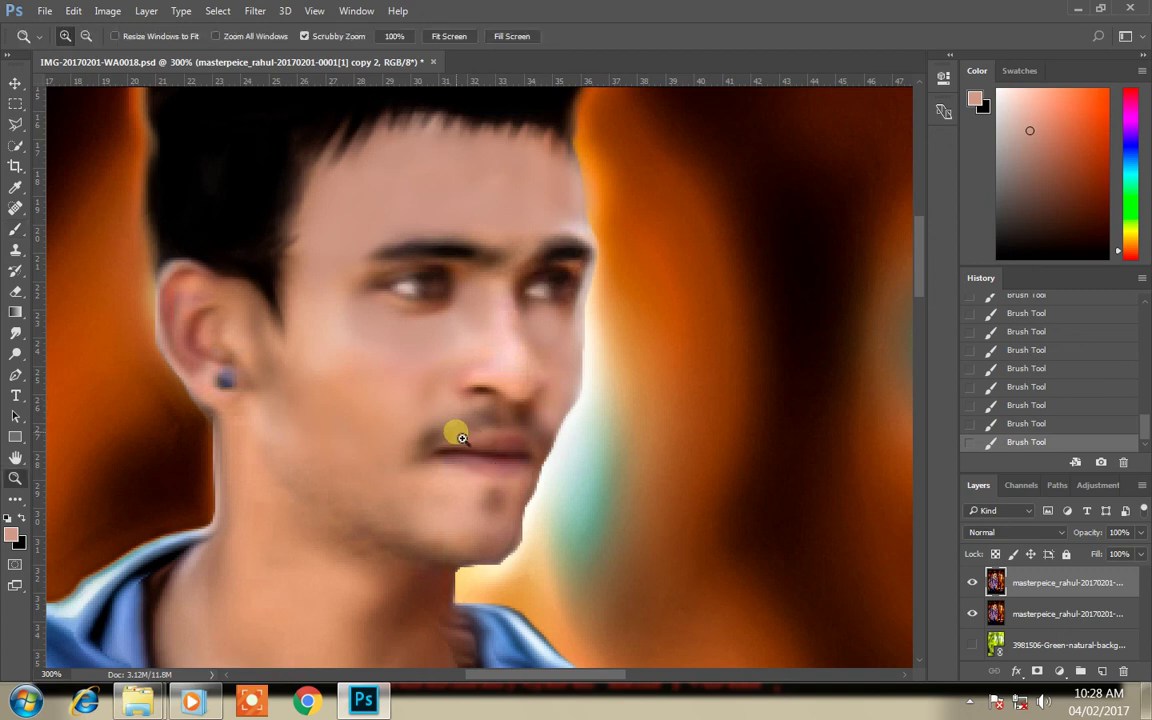
alt+click(462, 470)
alt+click(480, 500)
alt+click(495, 525)
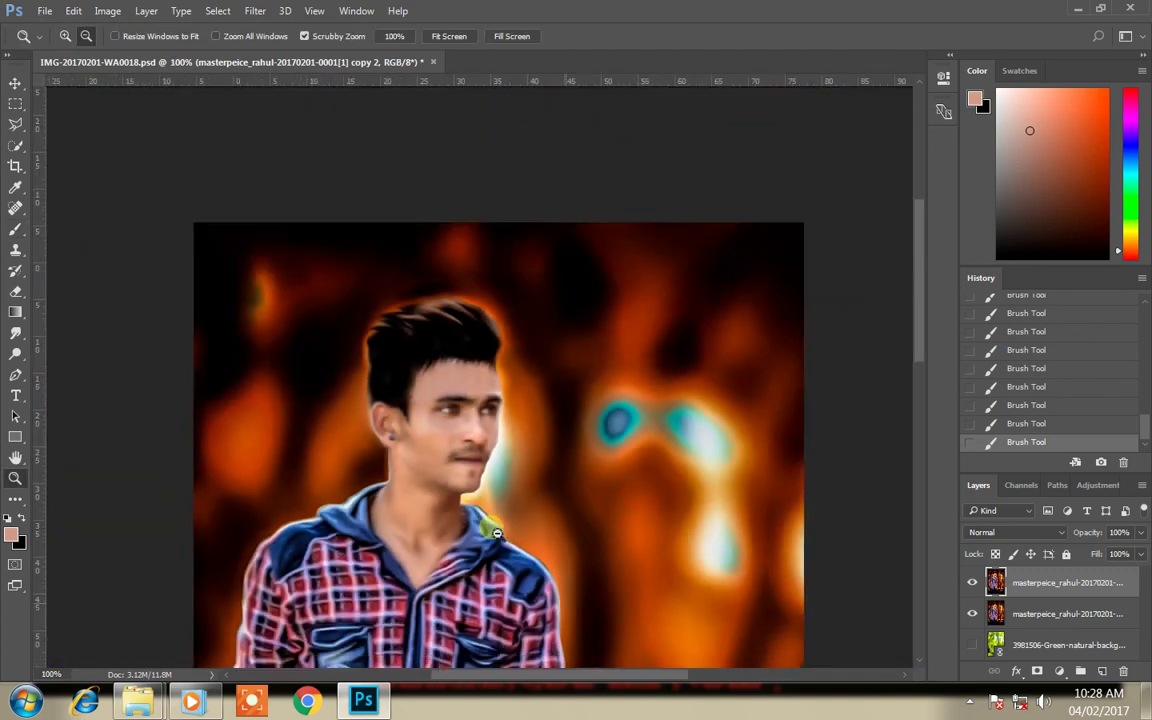
alt+click(501, 535)
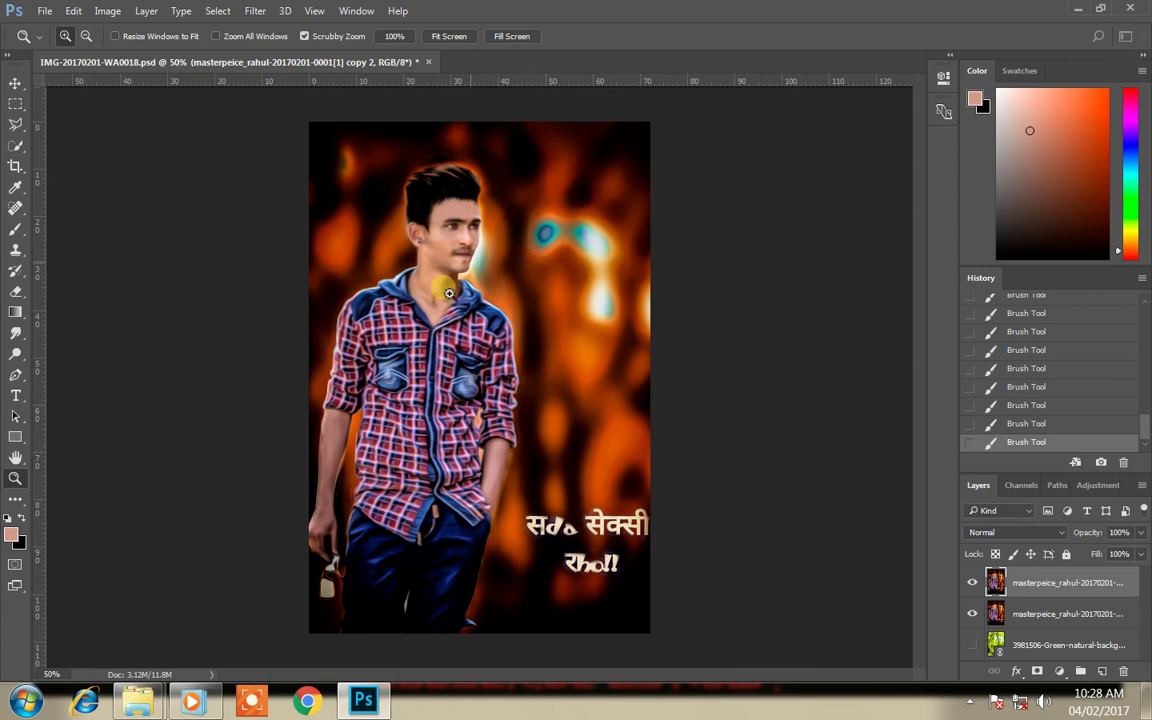
Step: In File > Open, browse to the M5_lite phone's SD card UCDownloads folder
click(46, 11)
click(70, 50)
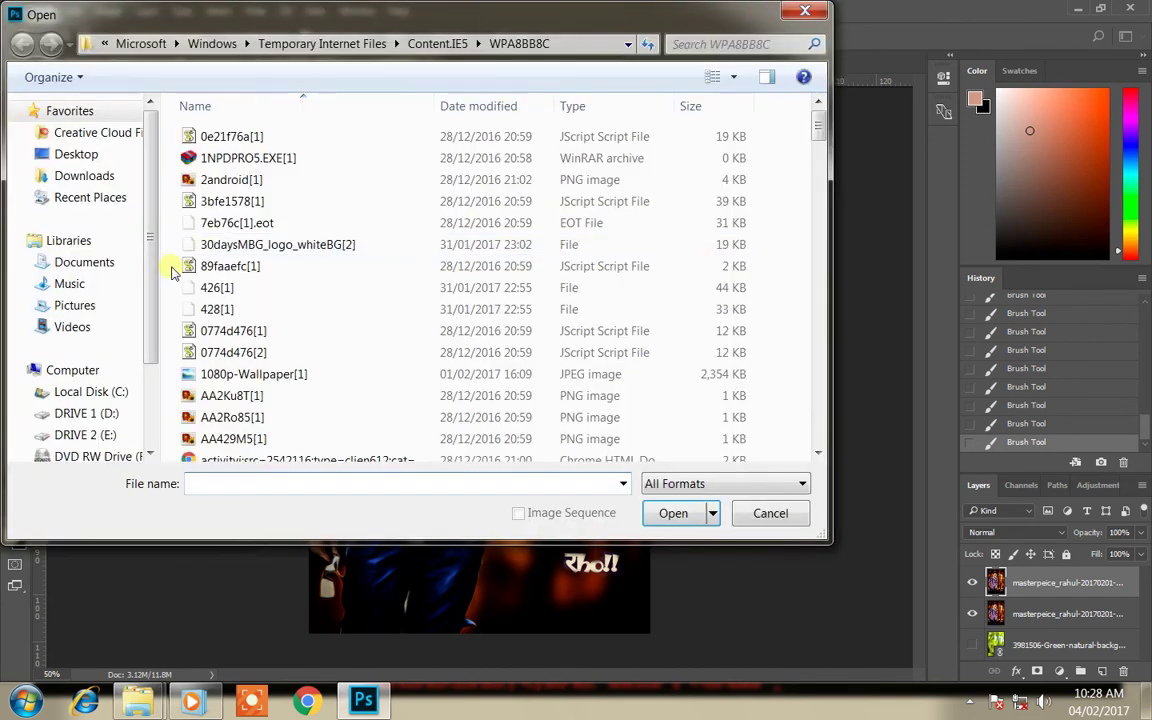
scroll(125, 410, down, 2)
click(125, 410)
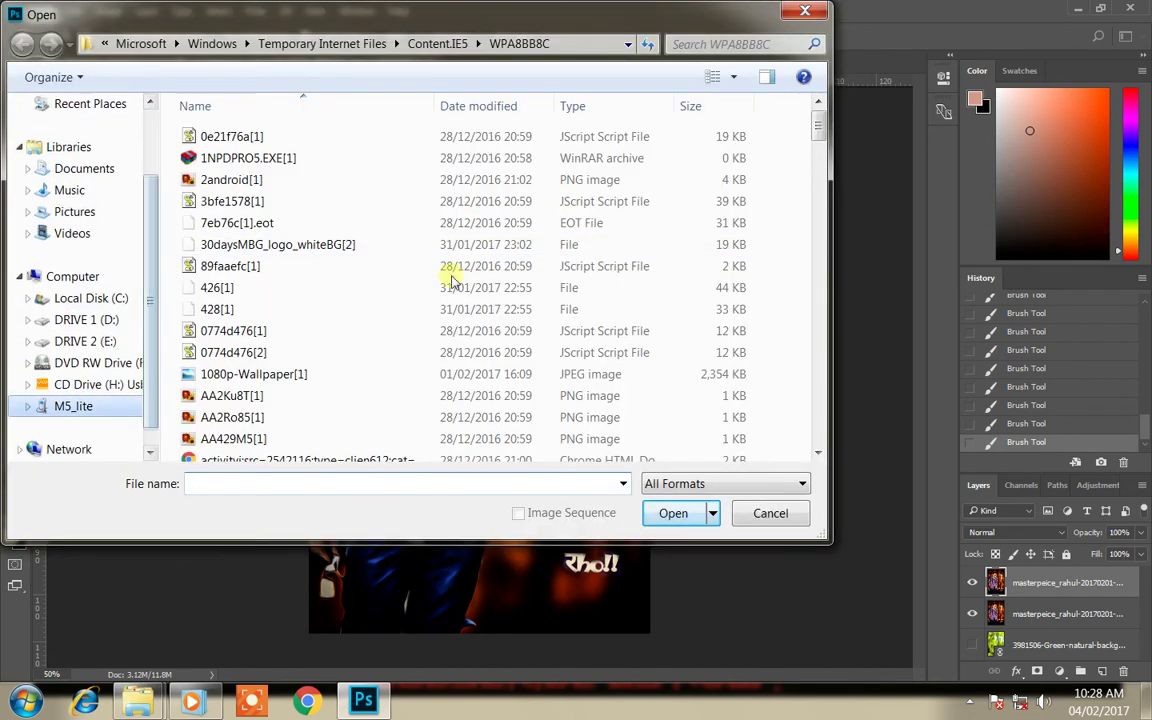
double_click(512, 140)
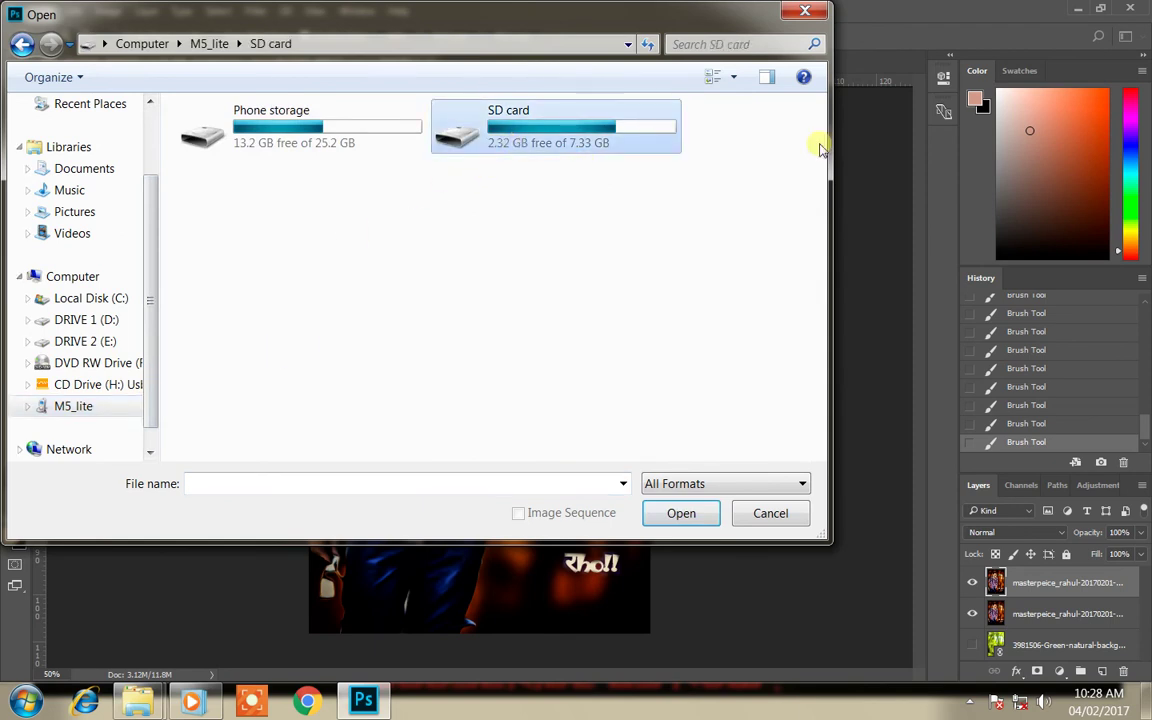
mouse_move(818, 147)
mouse_down()
mouse_move(815, 377)
mouse_move(817, 358)
mouse_up()
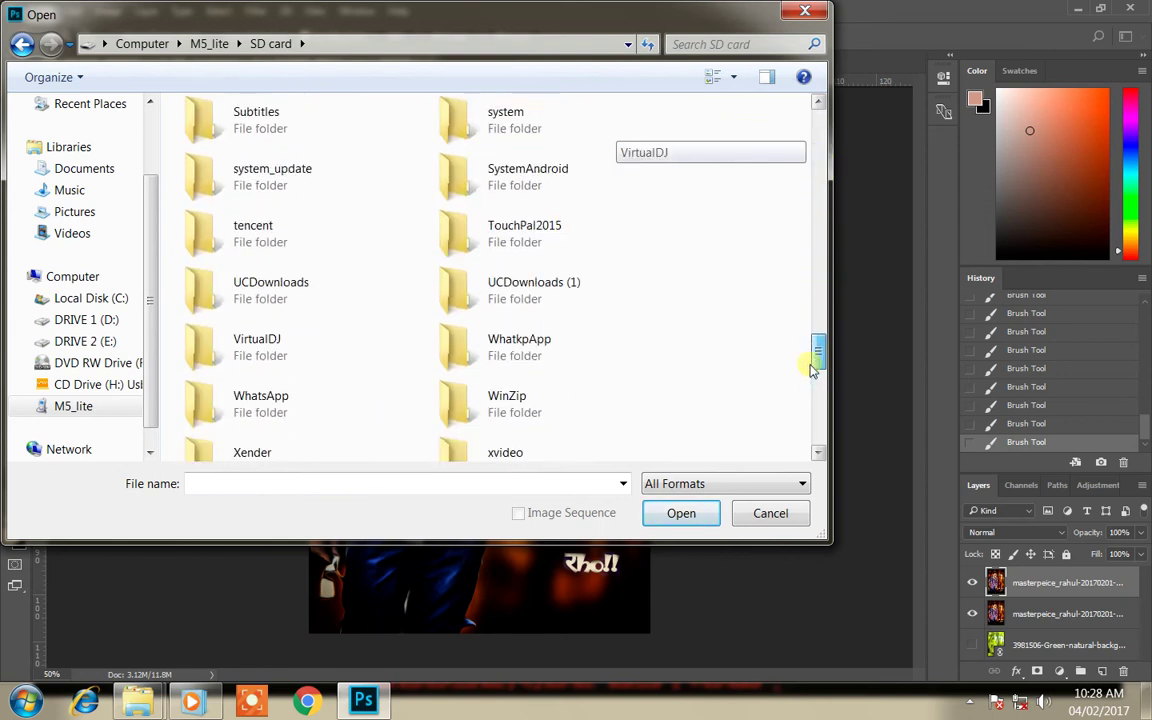
click(366, 302)
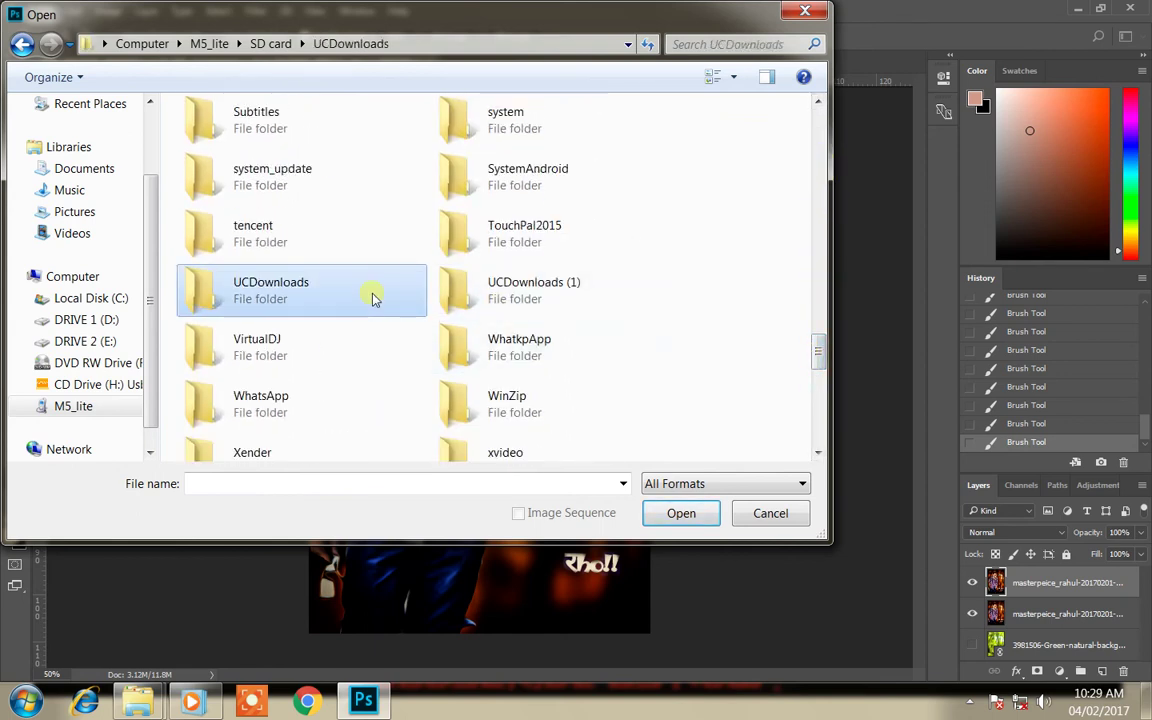
double_click(371, 299)
Step: Open the Eye+Lenses+HD+PNG_Yellow_eye image from UCDownloads
scroll(815, 180, down, 5)
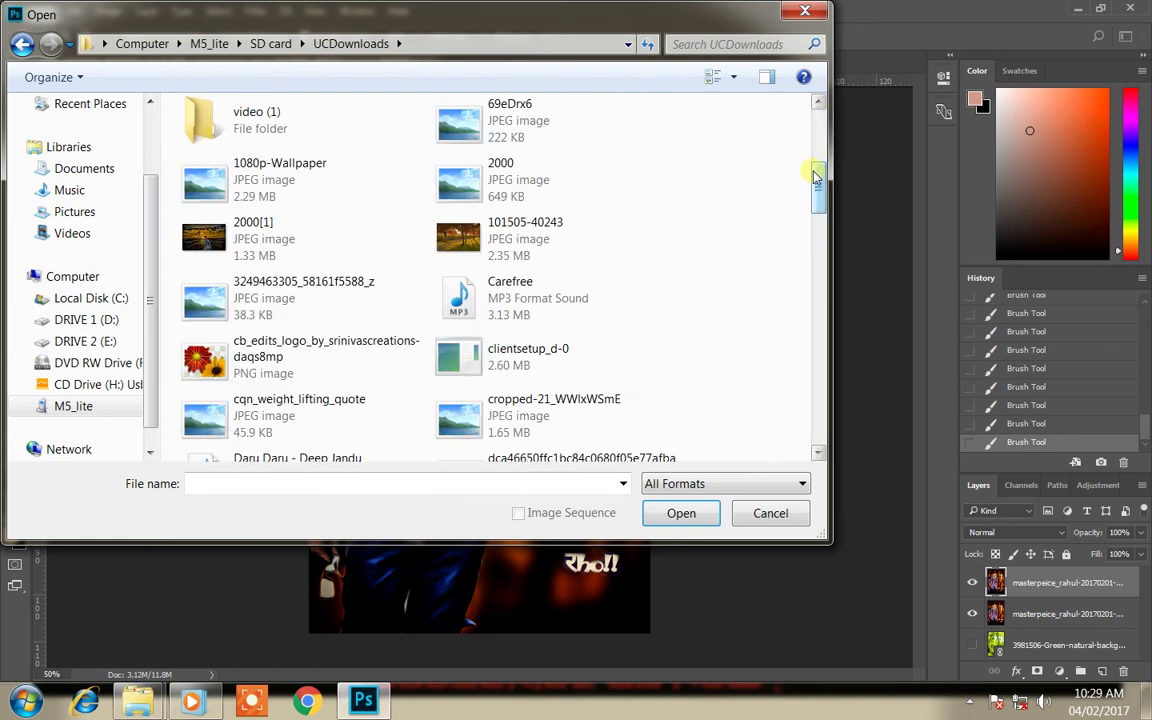
scroll(818, 180, up, 2)
scroll(818, 180, up, 1)
scroll(818, 180, down, 1)
scroll(822, 181, down, 2)
drag(826, 180, 822, 258)
click(460, 282)
click(681, 512)
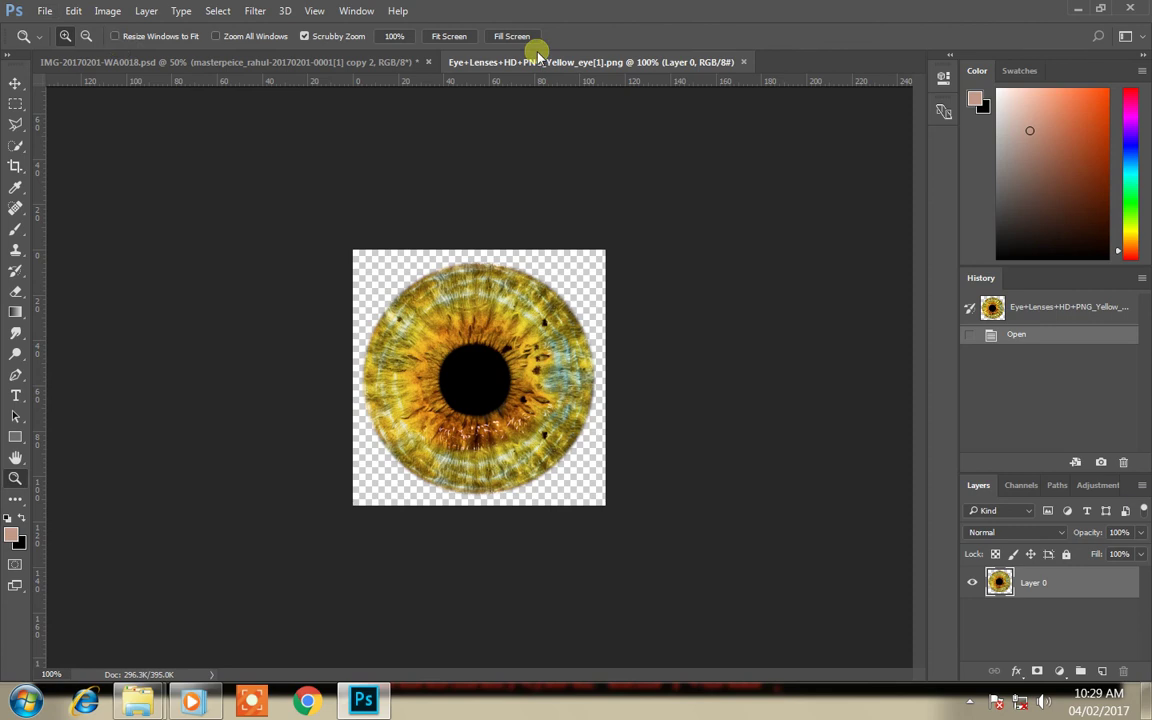
Step: Copy the yellow eye-lens layer into the portrait and close the lens document
drag(537, 60, 540, 82)
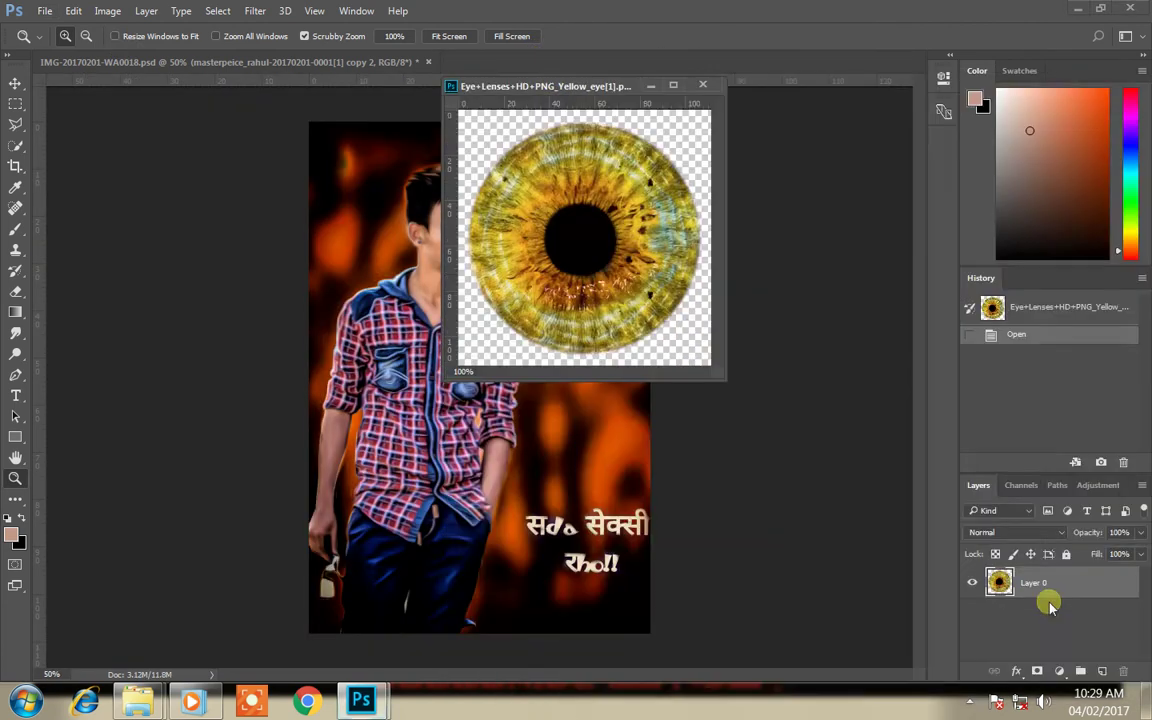
drag(1050, 605, 566, 458)
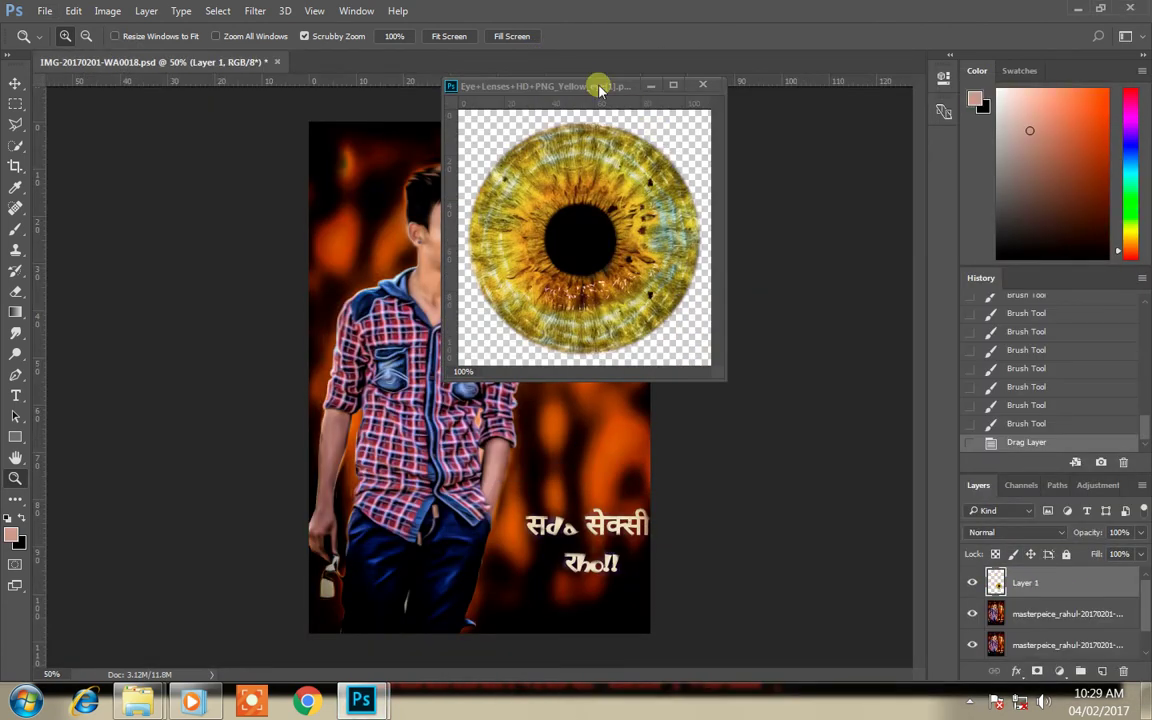
drag(600, 90, 604, 62)
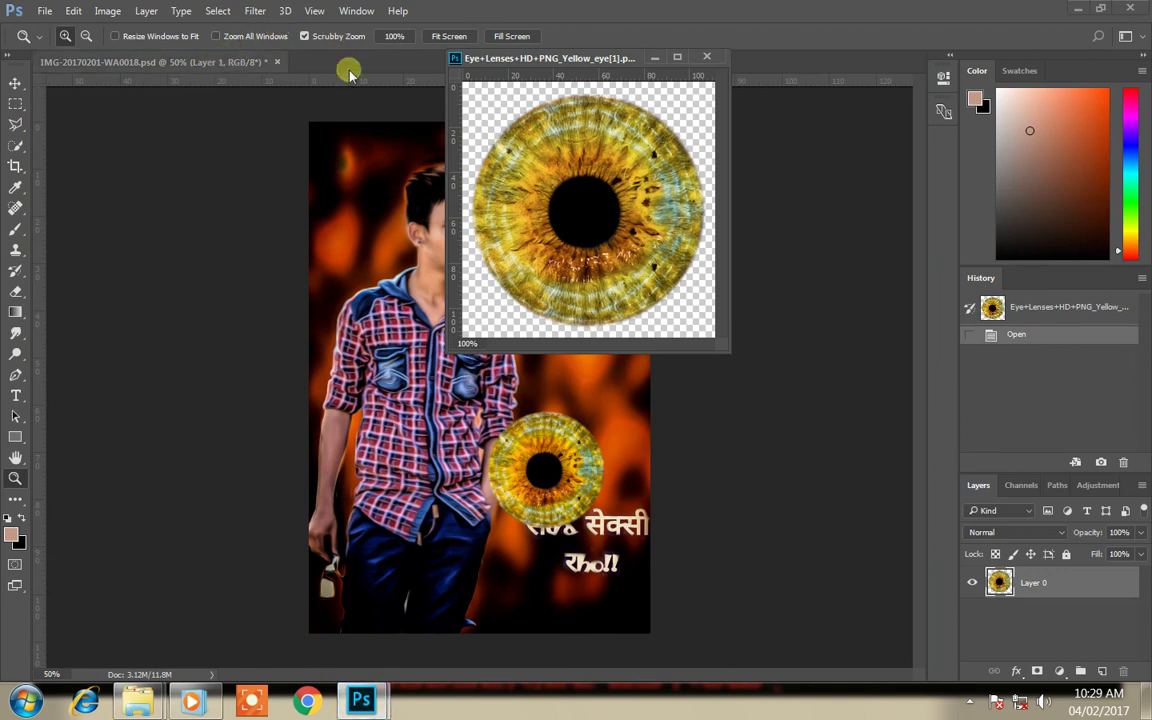
click(707, 57)
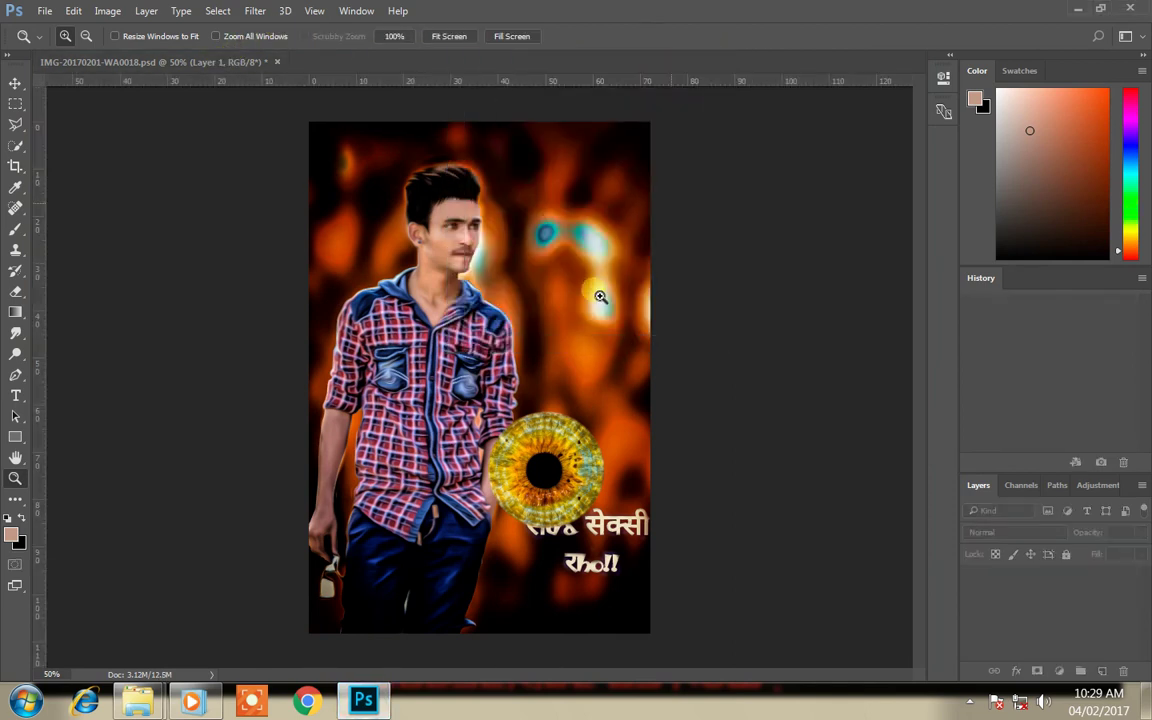
Step: Move and shrink the lens over the eye nearest the ear, then zoom in on it
click(14, 85)
mouse_move(553, 419)
mouse_down()
mouse_move(458, 222)
mouse_move(450, 174)
mouse_up()
mouse_move(499, 288)
mouse_down()
mouse_move(414, 206)
mouse_move(474, 246)
mouse_move(451, 237)
mouse_up()
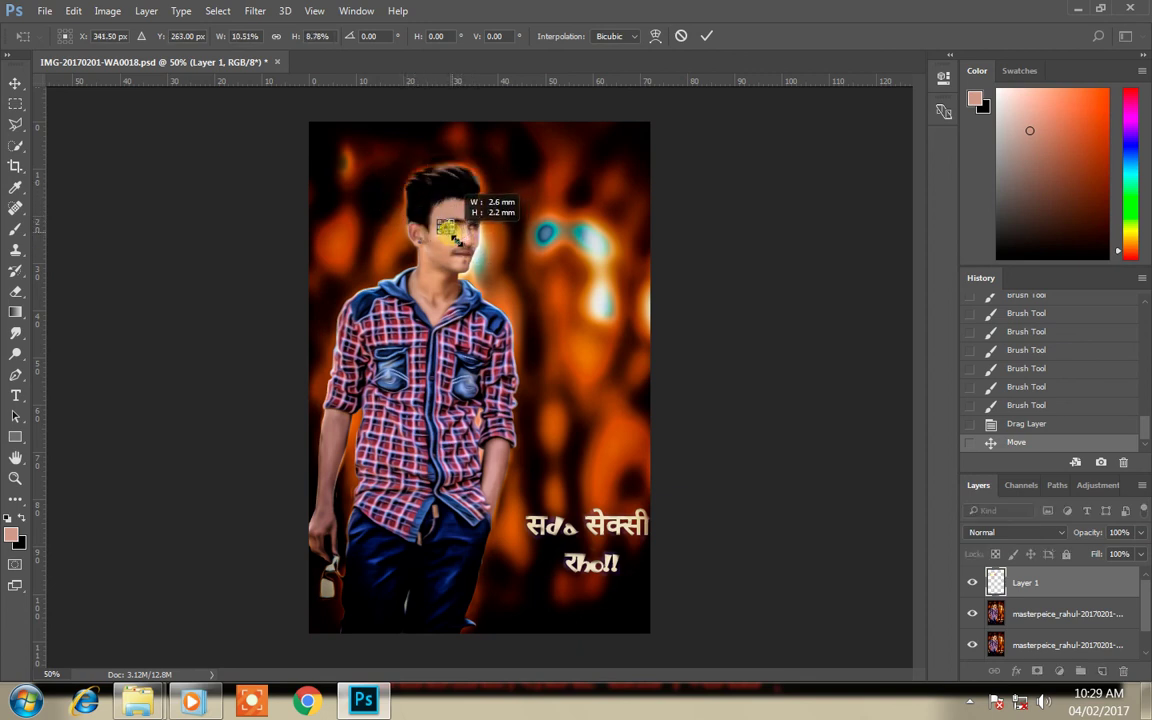
click(712, 36)
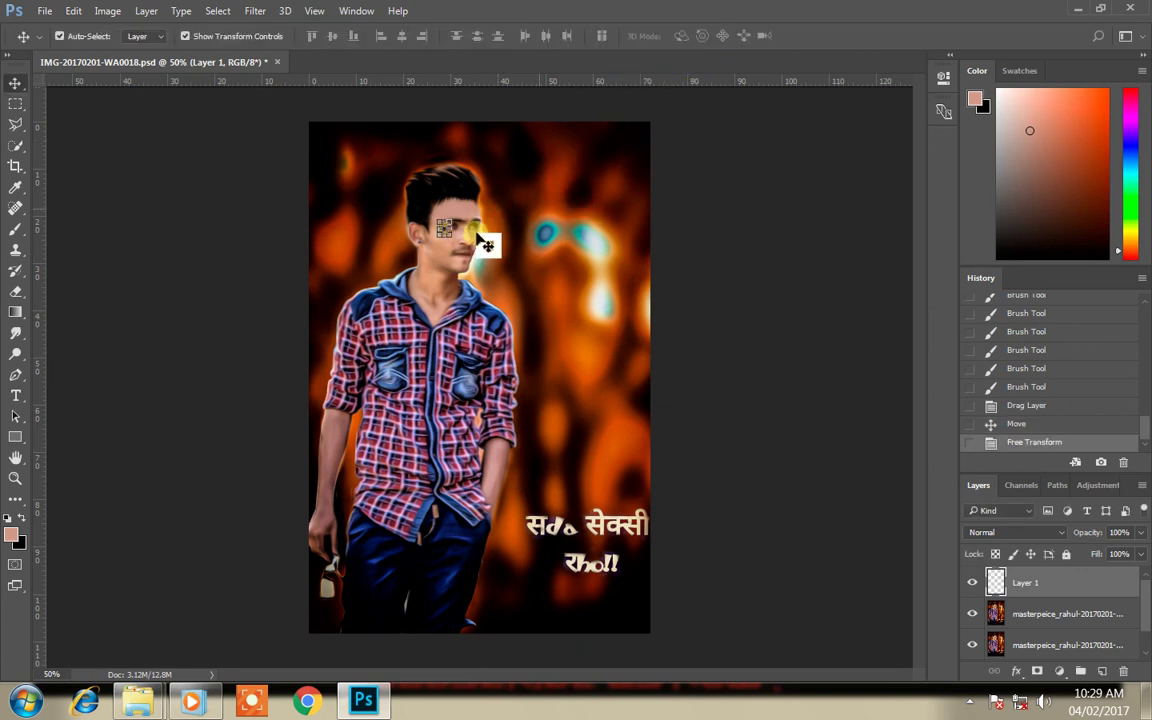
key(z)
click(486, 221)
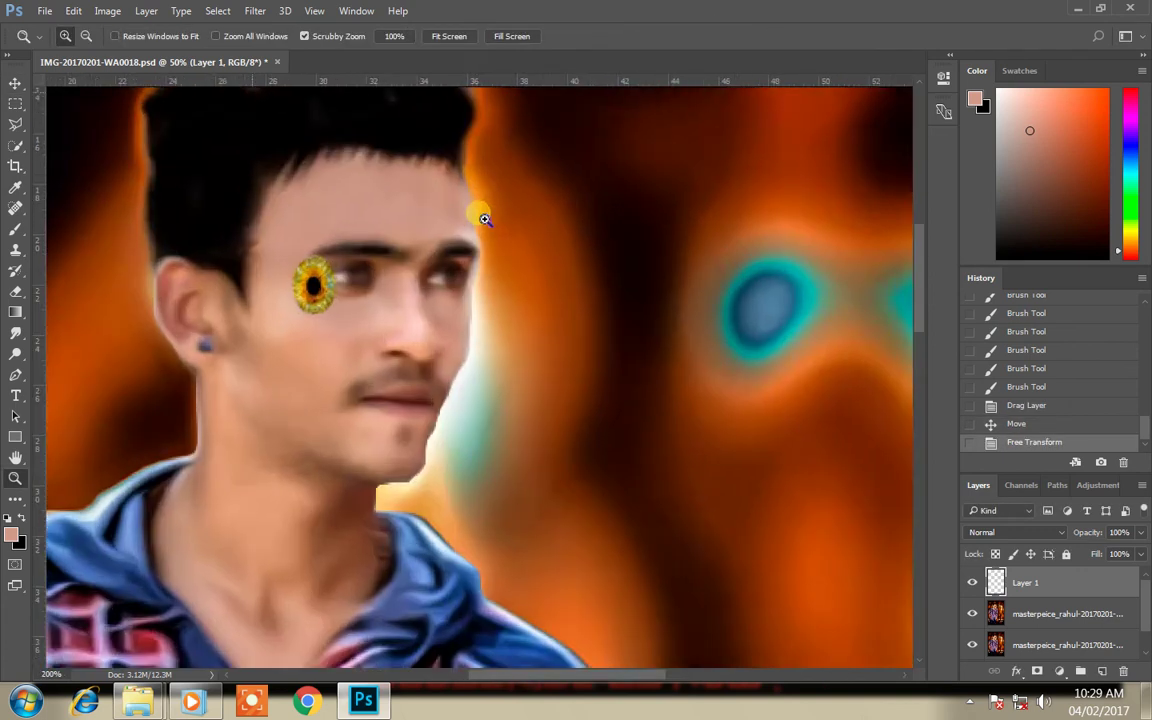
click(484, 219)
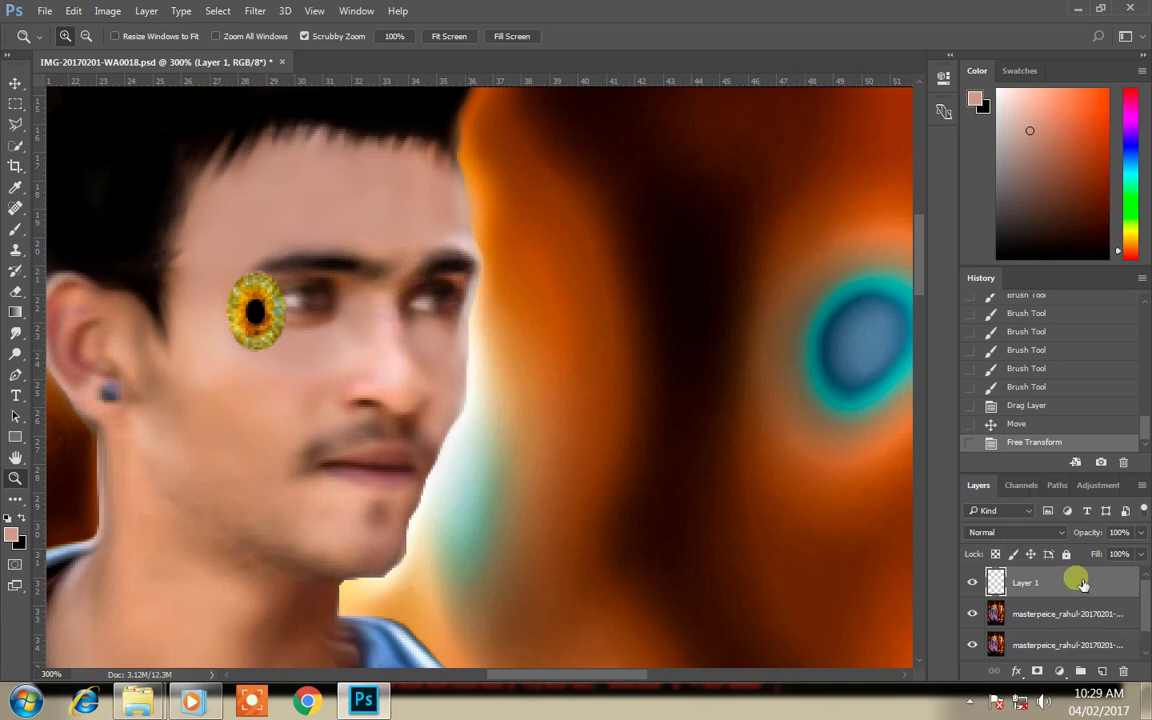
Step: Duplicate the eye-lens layer, try moving the copy, then step History back
key(ctrl+j)
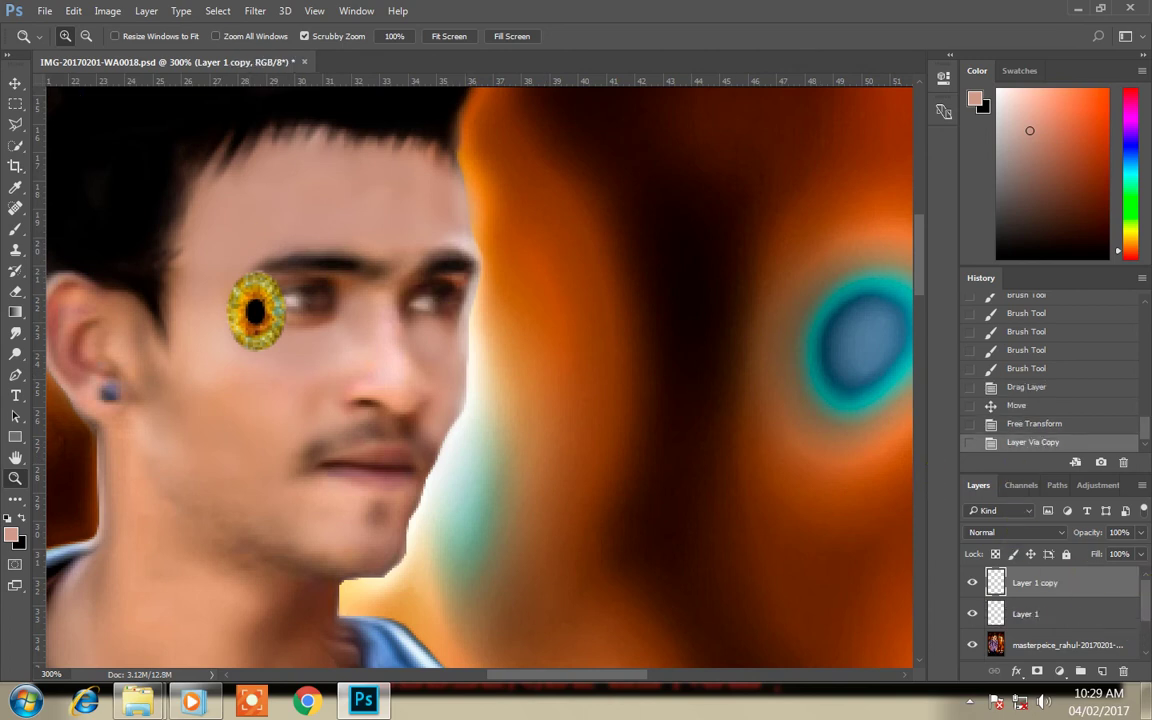
click(16, 84)
mouse_move(286, 313)
mouse_down()
mouse_move(467, 313)
mouse_move(458, 322)
mouse_up()
drag(488, 370, 478, 342)
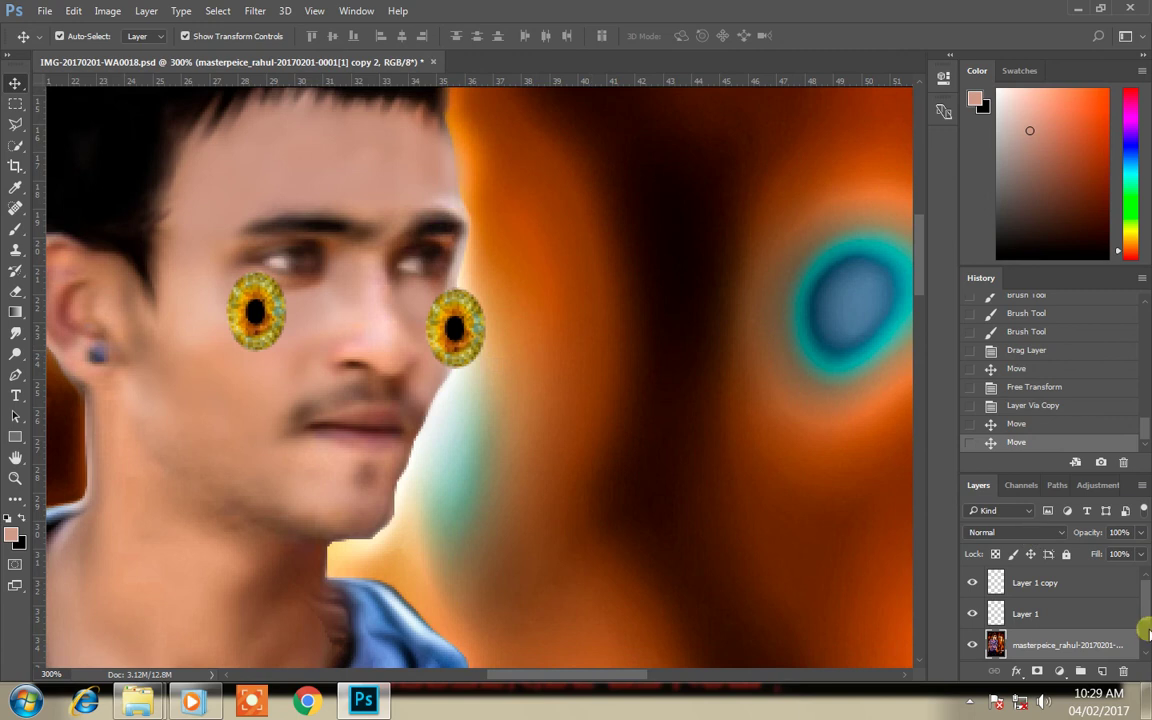
click(1066, 408)
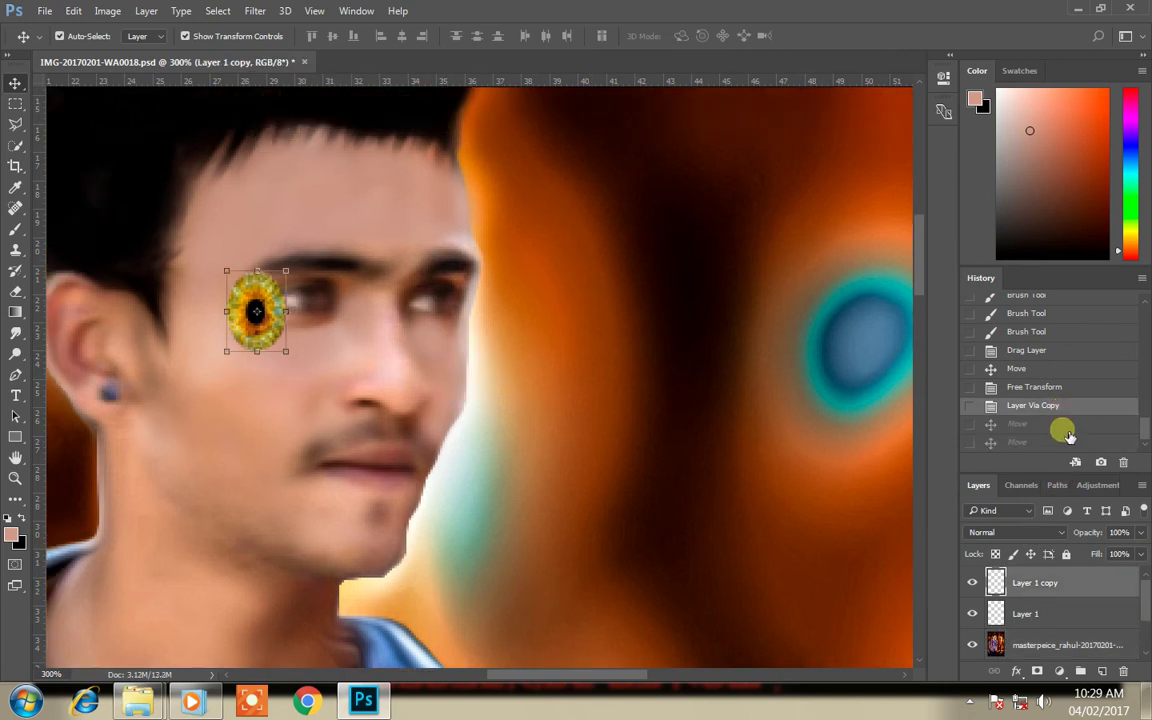
Step: Move and shrink the lens copy onto the other eye's pupil and commit
click(1097, 606)
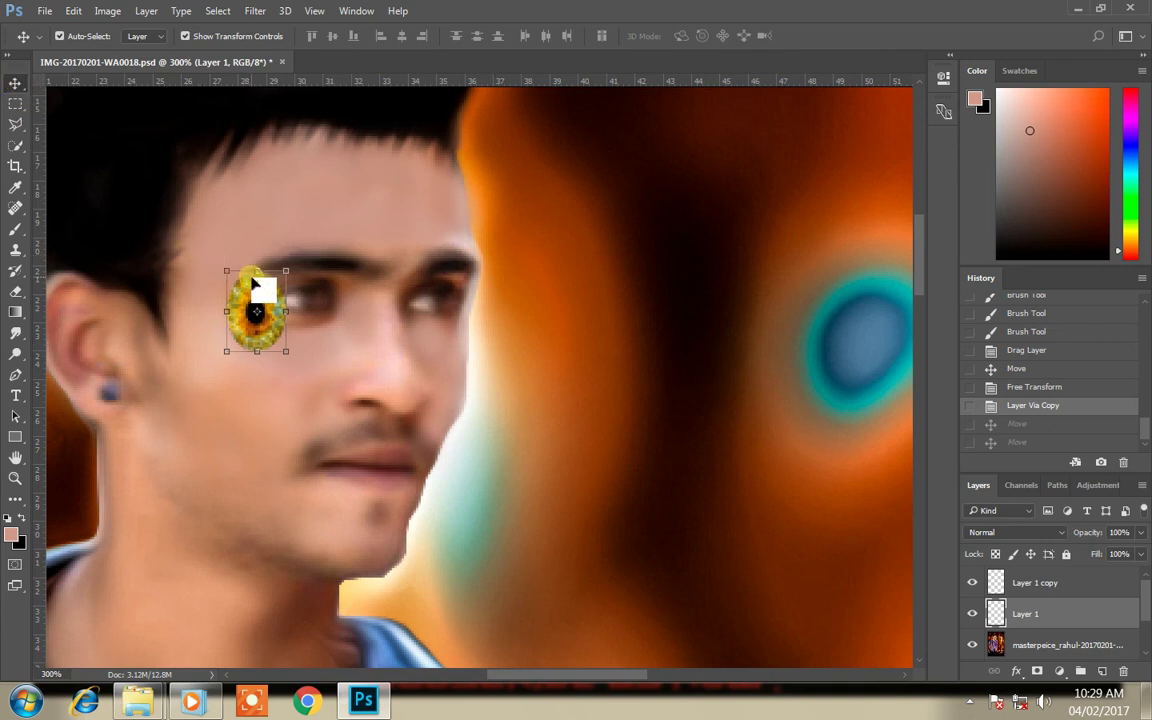
drag(257, 290, 439, 301)
drag(476, 368, 455, 324)
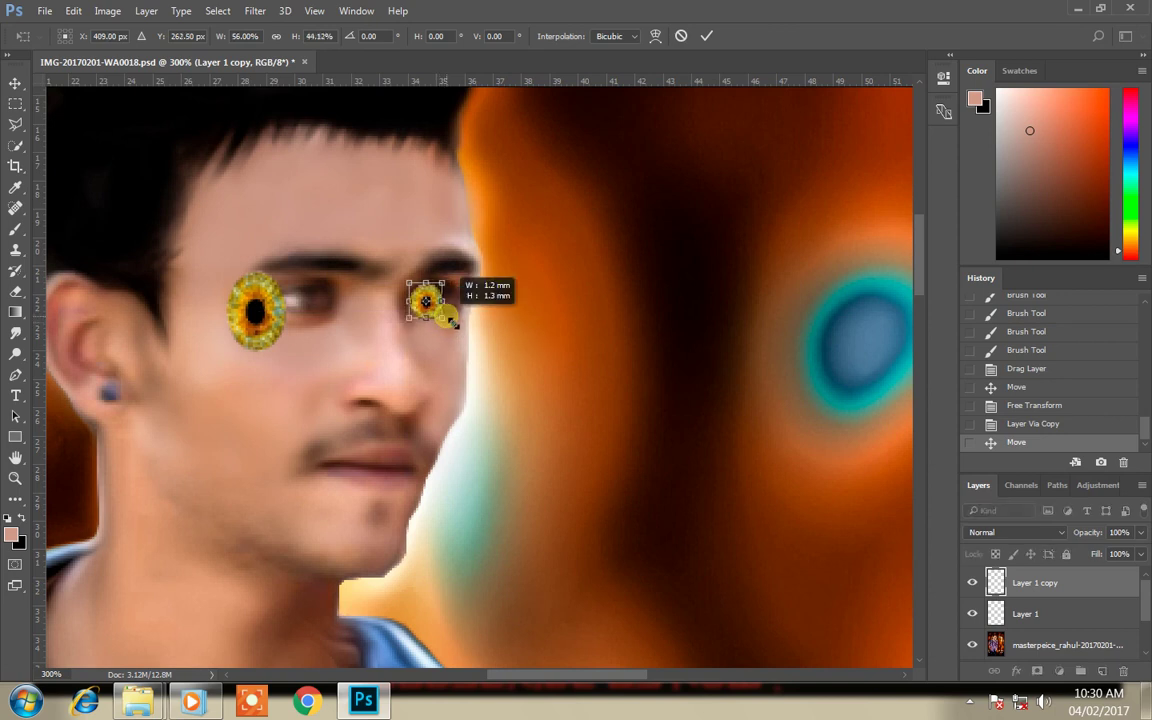
drag(442, 307, 461, 311)
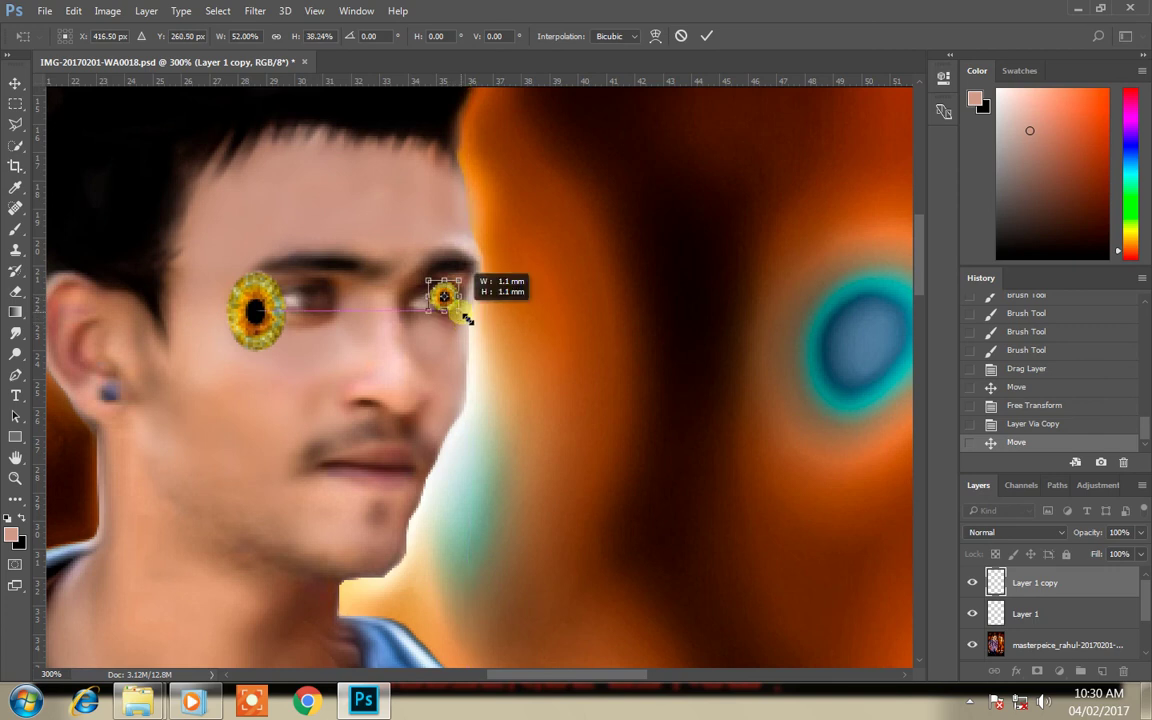
click(706, 36)
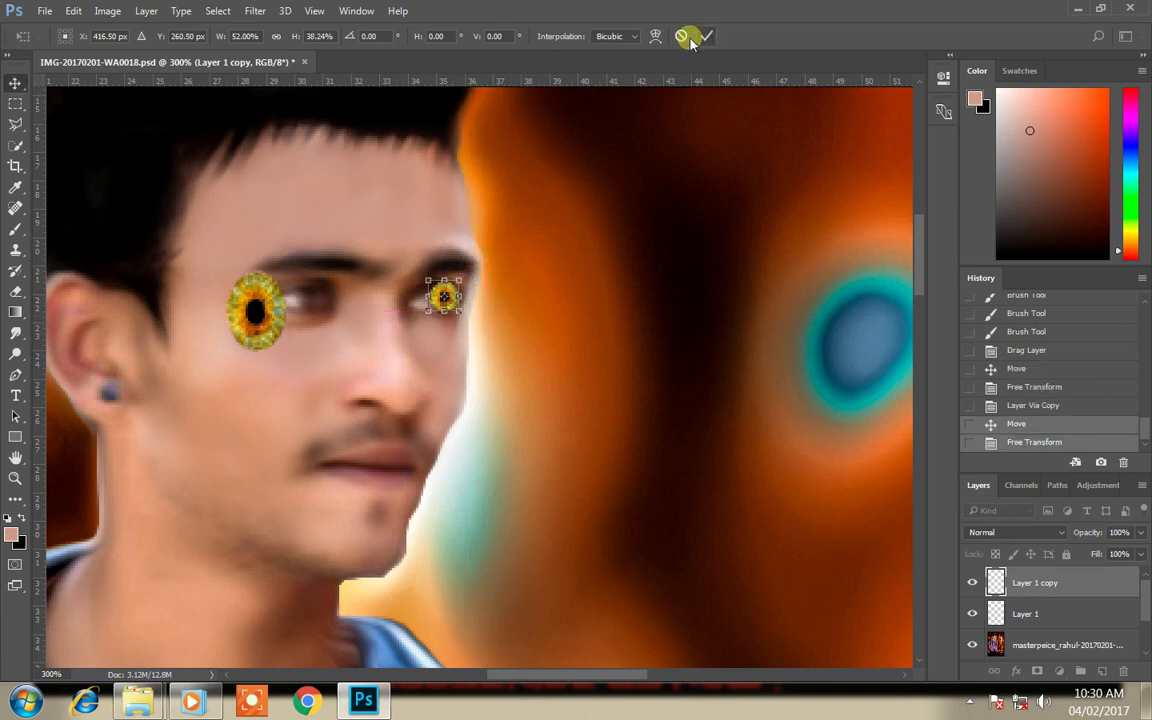
Step: Shrink Layer 1 to fit the left eye and nudge Layer 1 copy into place on the right eye
click(1052, 617)
mouse_move(288, 340)
mouse_down()
mouse_move(257, 293)
mouse_move(325, 310)
mouse_up()
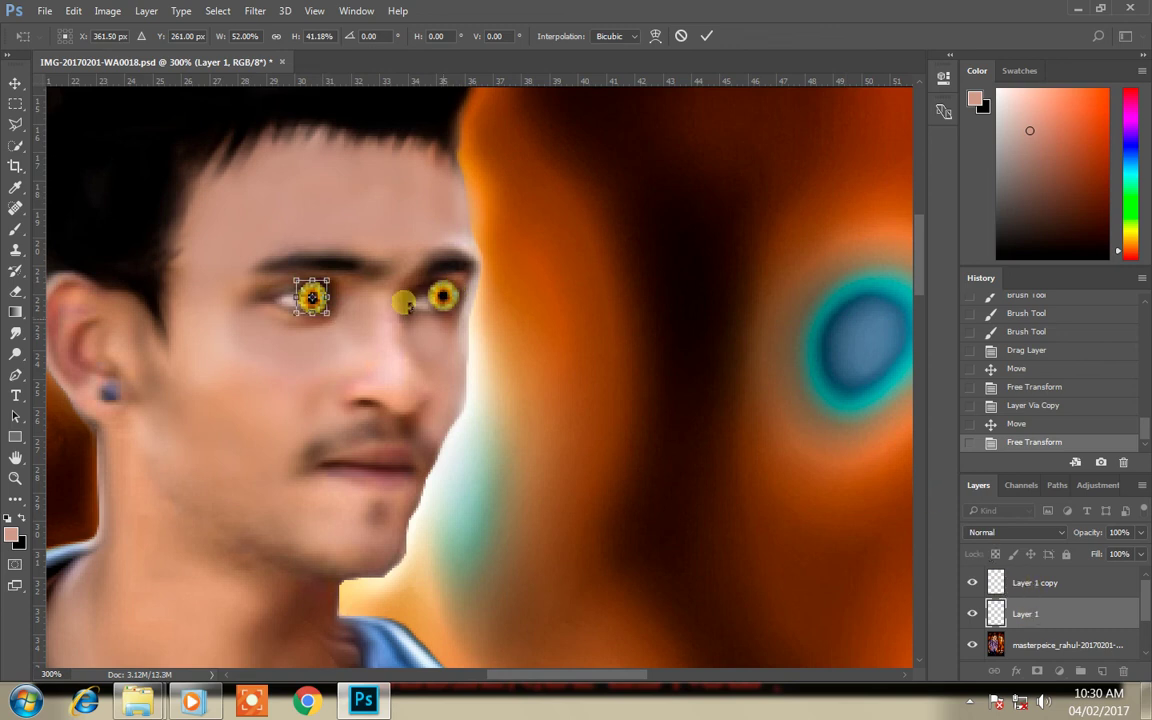
click(704, 35)
click(1053, 582)
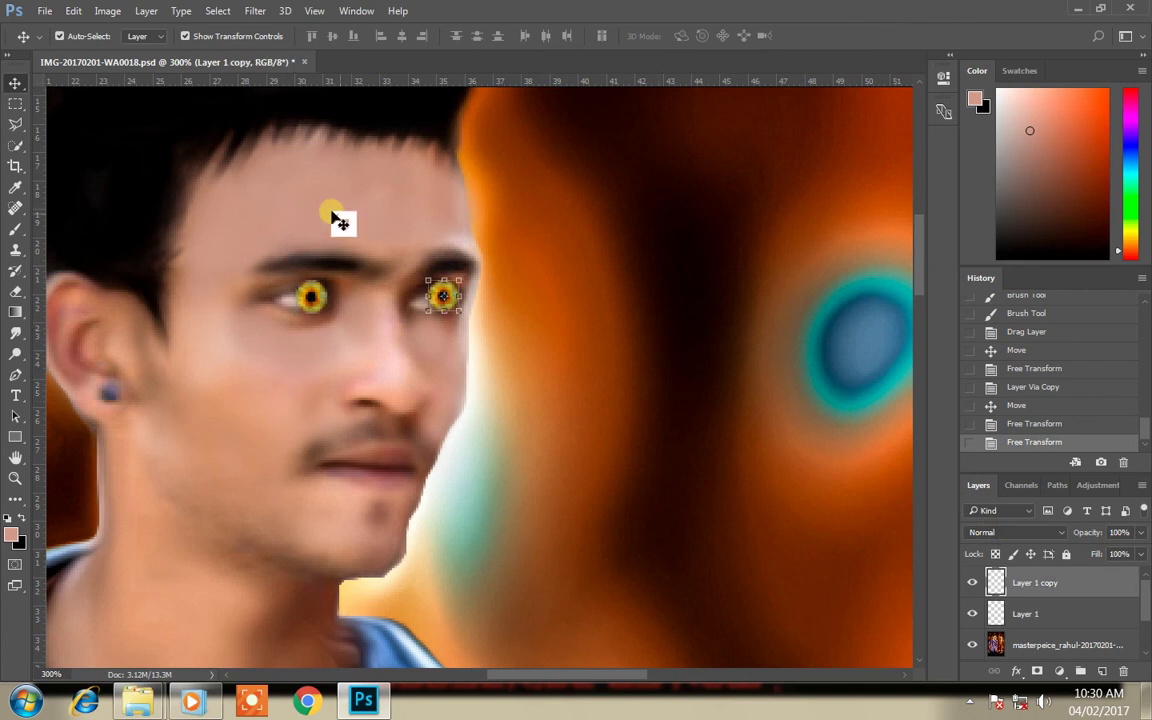
key(ctrl+t)
drag(437, 297, 449, 305)
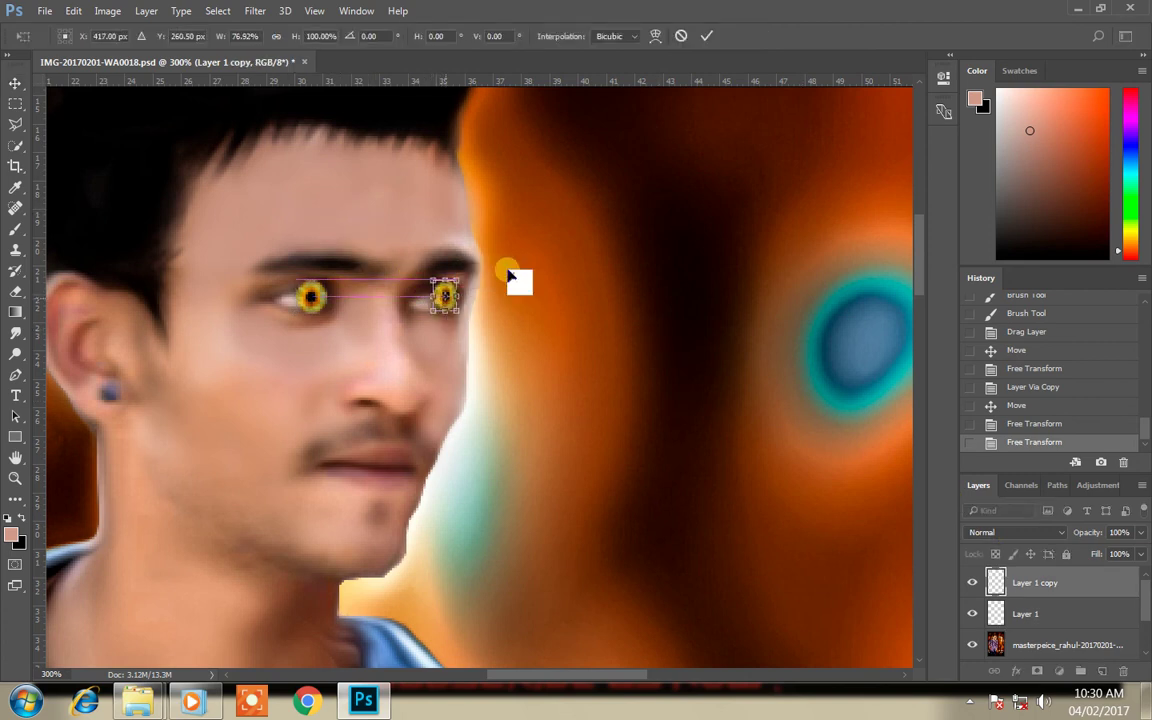
click(705, 37)
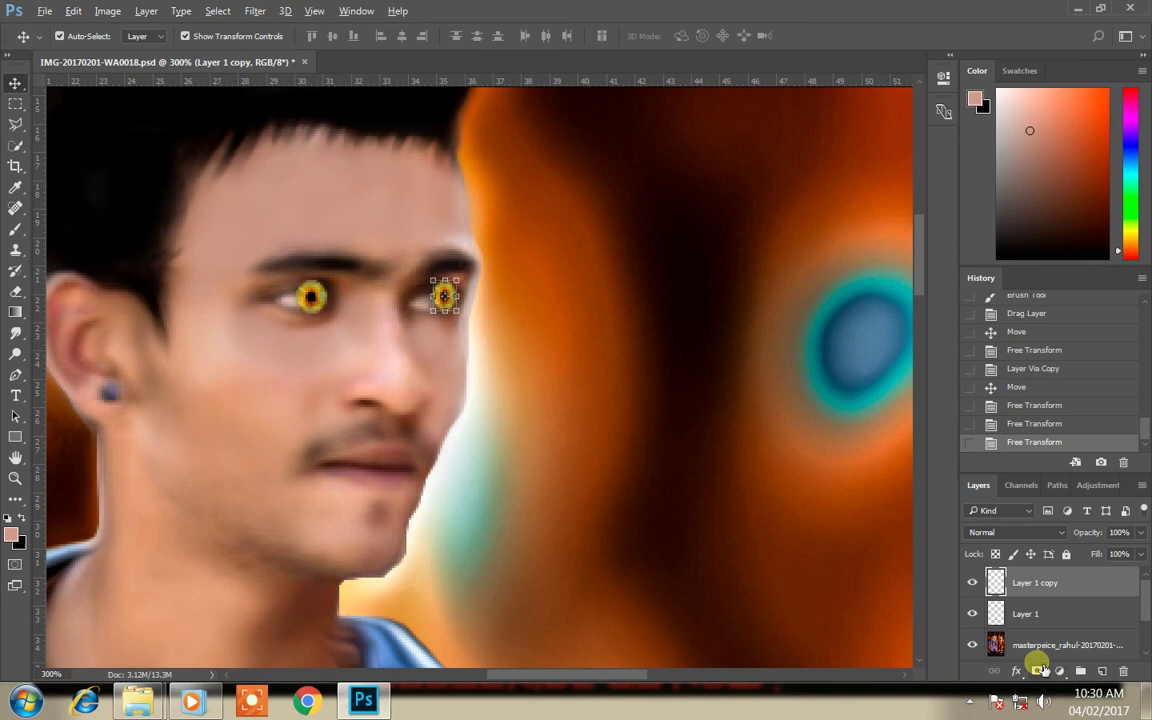
Step: Add a hide-all mask to Layer 1 copy, undo an accidental move, and reset default colours
alt+click(1037, 670)
click(9, 518)
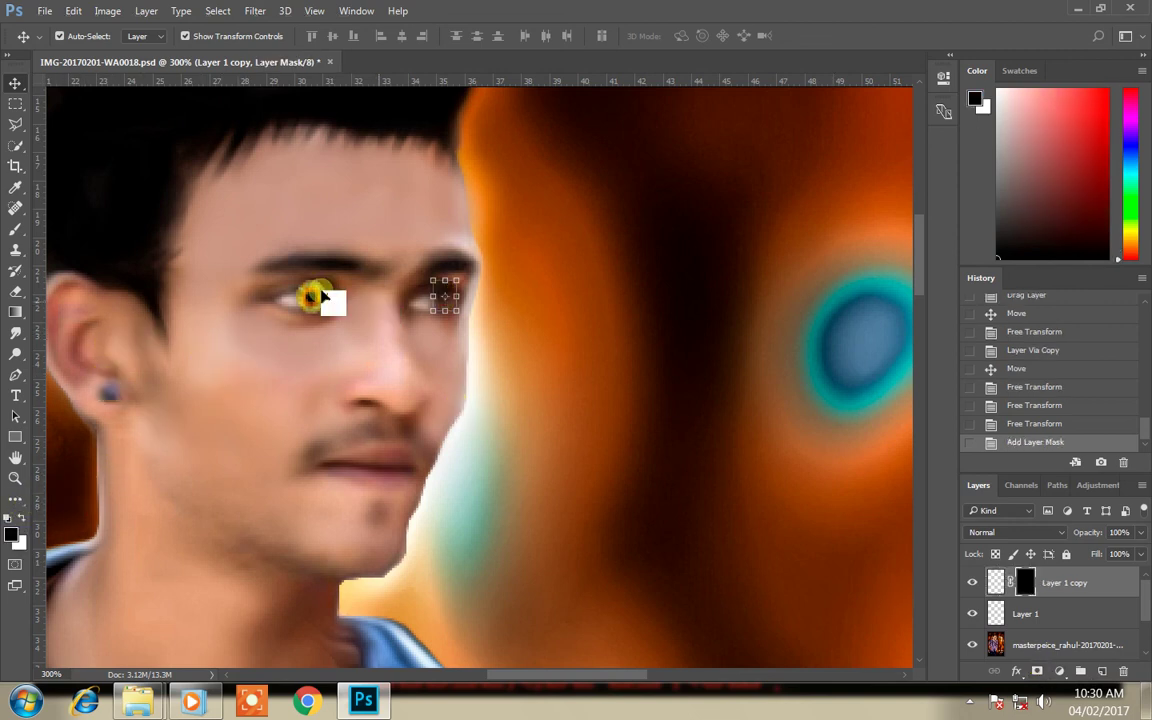
drag(340, 300, 360, 308)
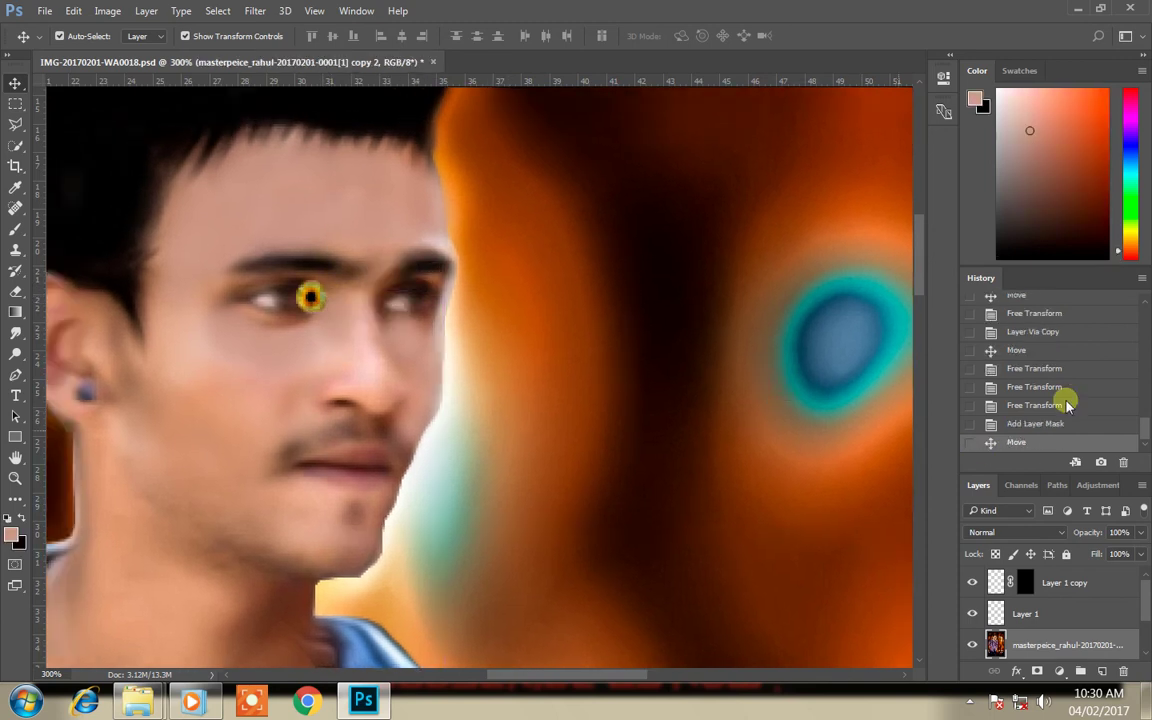
click(1090, 426)
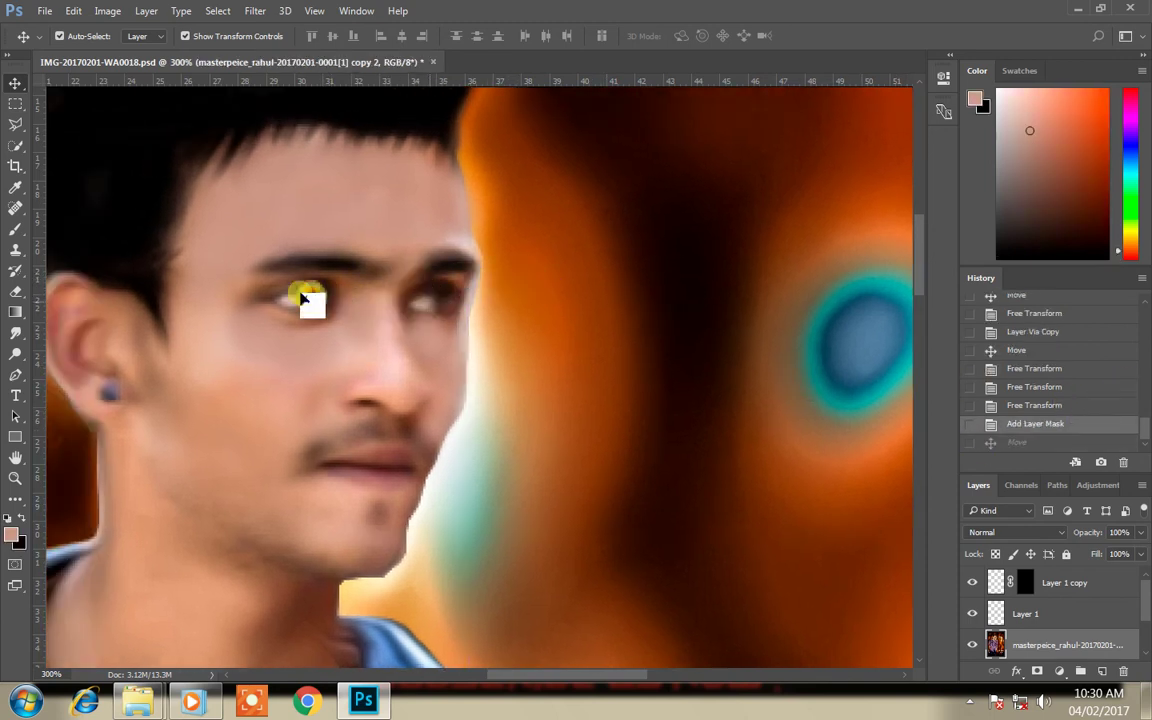
click(8, 517)
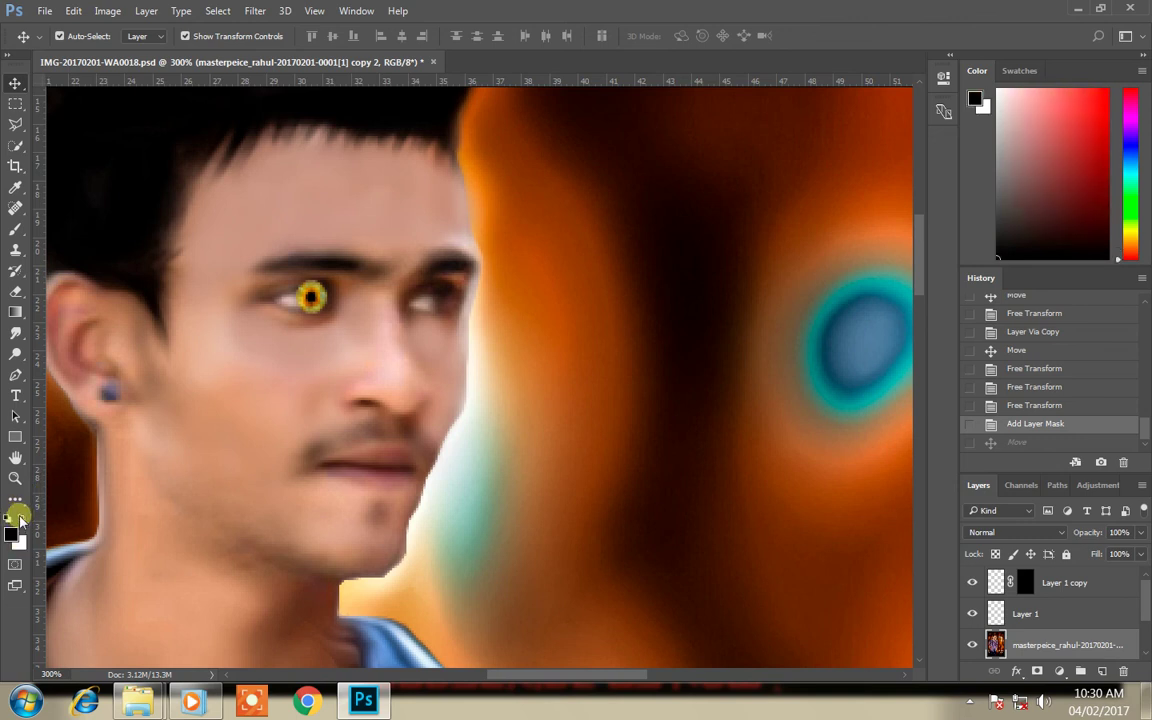
click(14, 227)
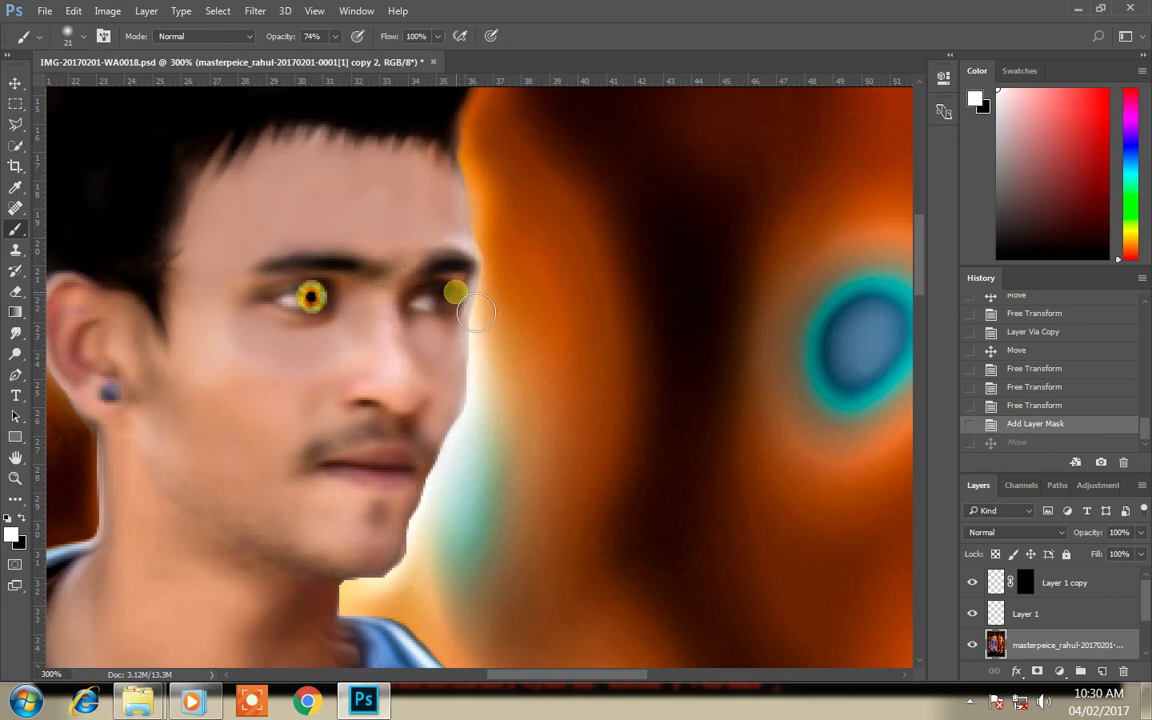
Step: With a 10 px brush, try painting the right iris, then undo back to before the mask
scroll(477, 313, up, 1)
scroll(476, 318, up, 1)
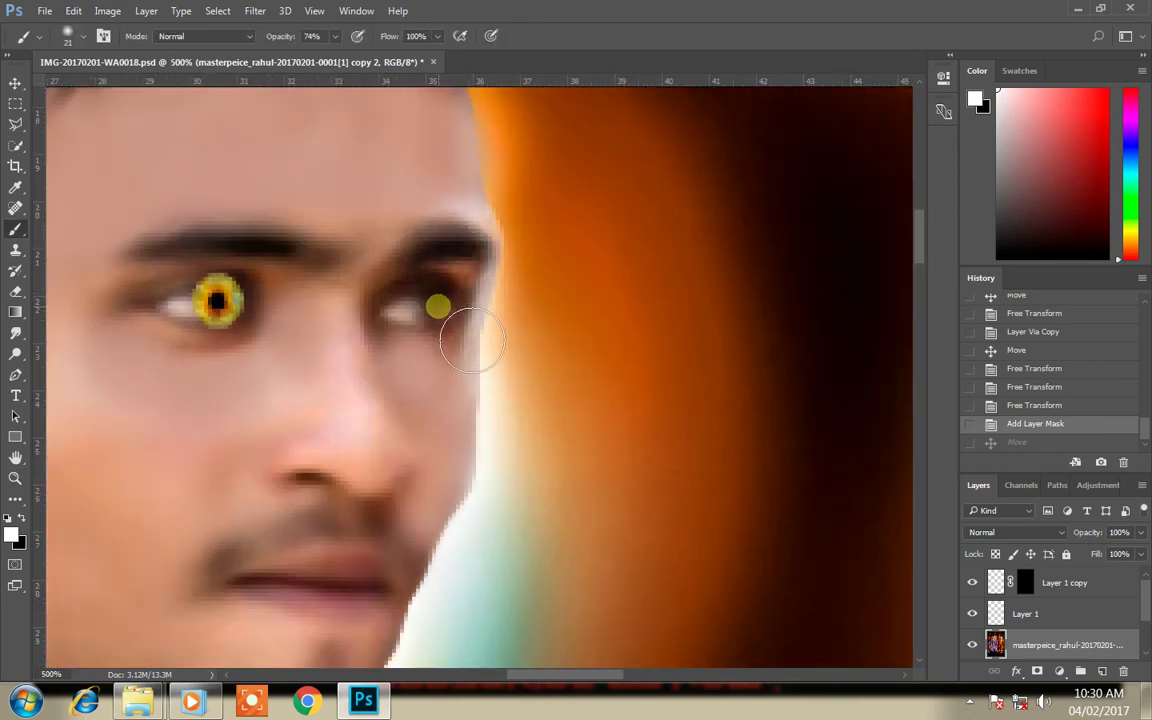
right_click(472, 340)
drag(530, 348, 524, 348)
mouse_move(437, 311)
mouse_down()
mouse_move(446, 325)
mouse_move(415, 308)
mouse_up()
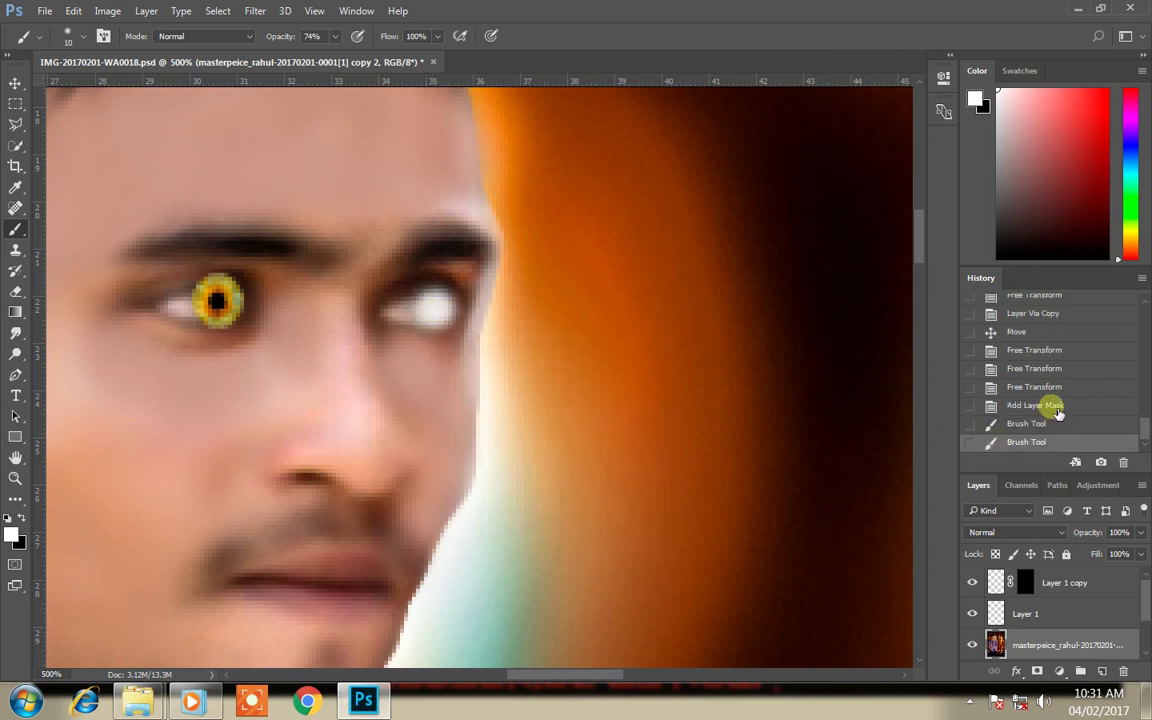
click(1058, 408)
drag(440, 330, 390, 280)
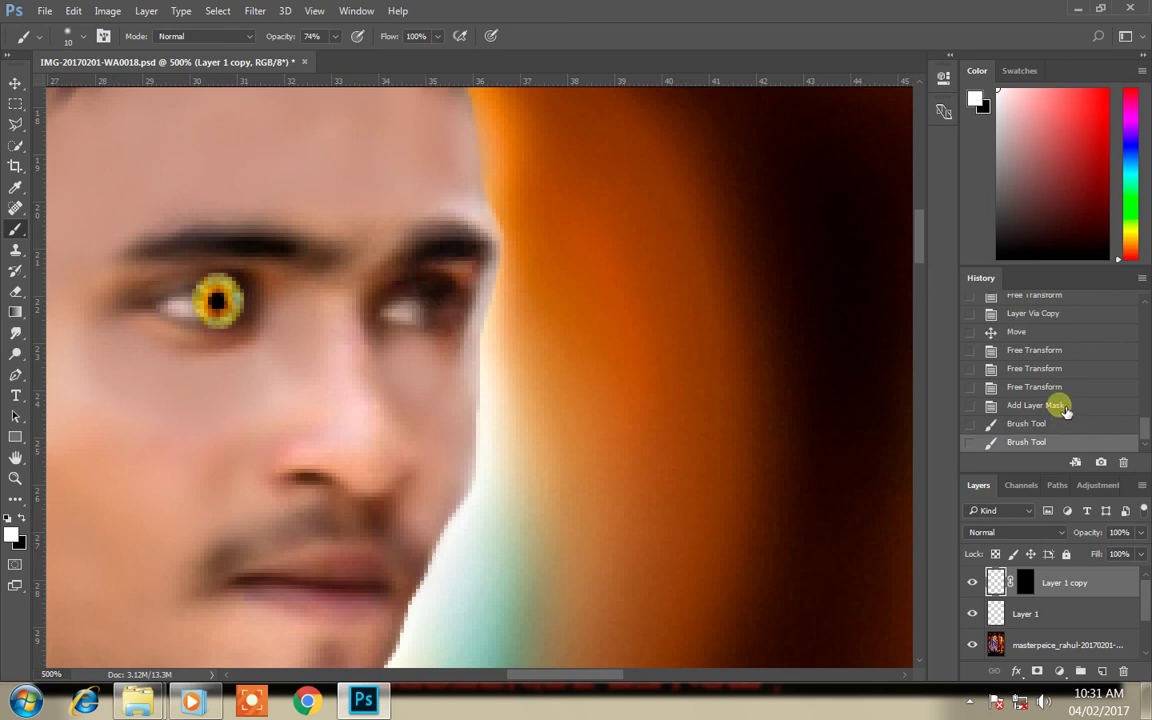
click(1058, 406)
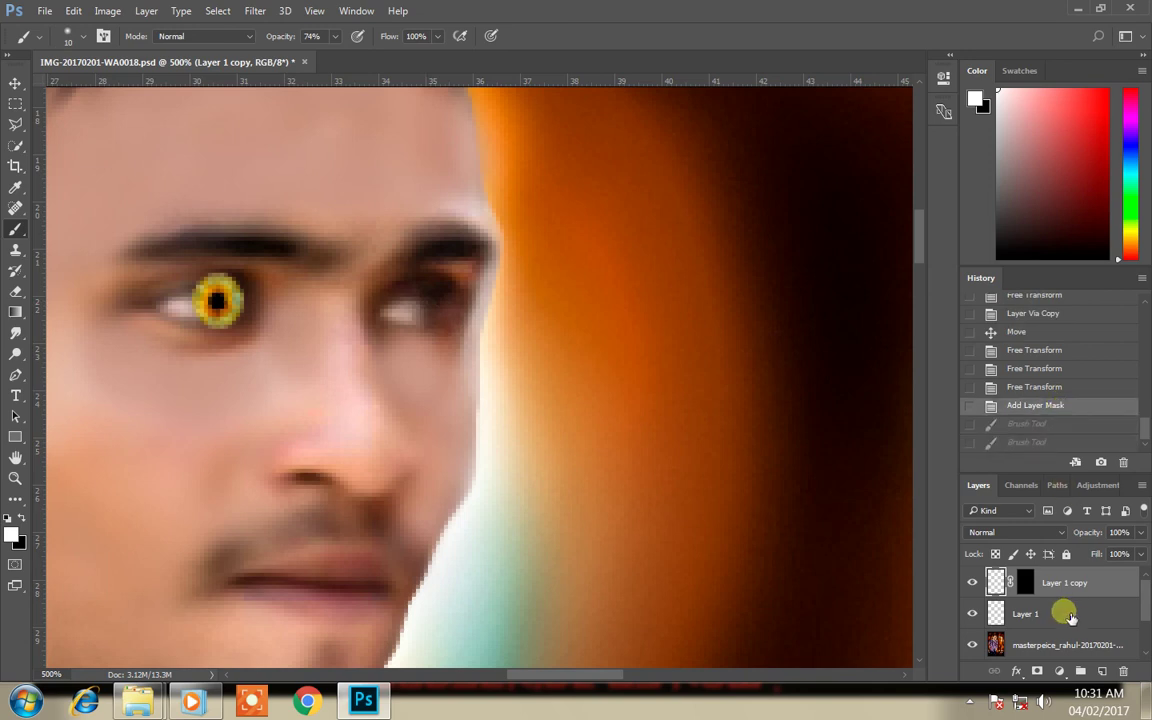
click(1052, 389)
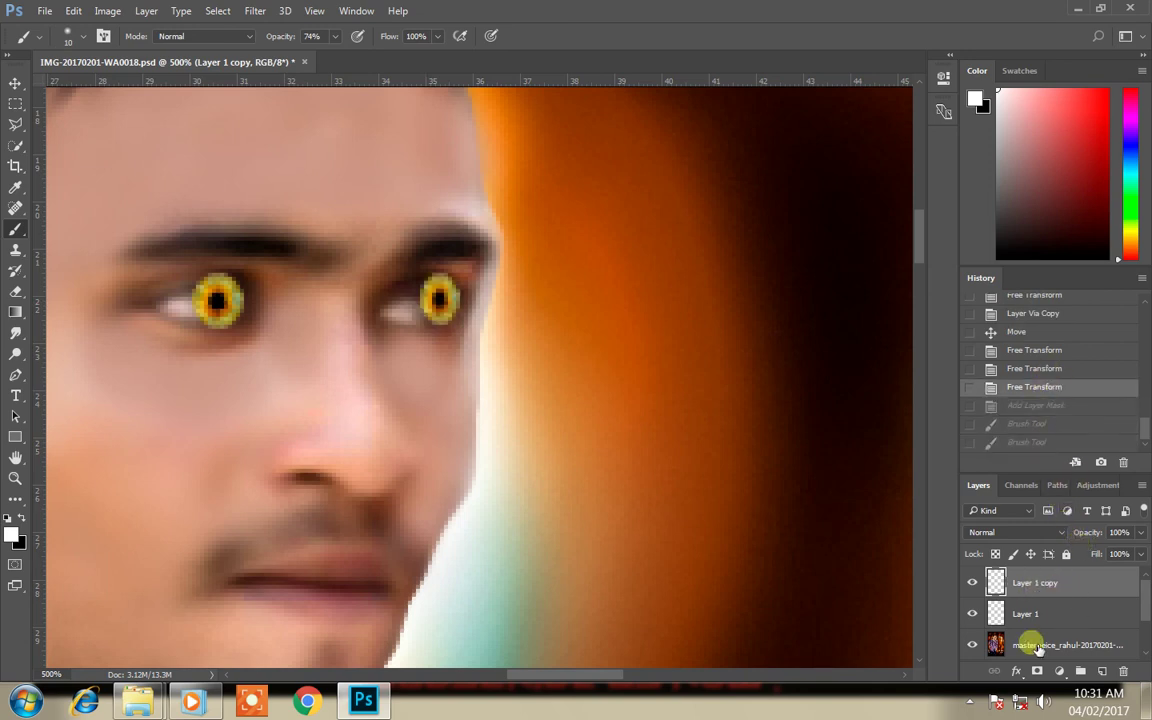
Step: Re-add a black mask to Layer 1 copy and paint white to reveal the right iris
alt+click(1038, 673)
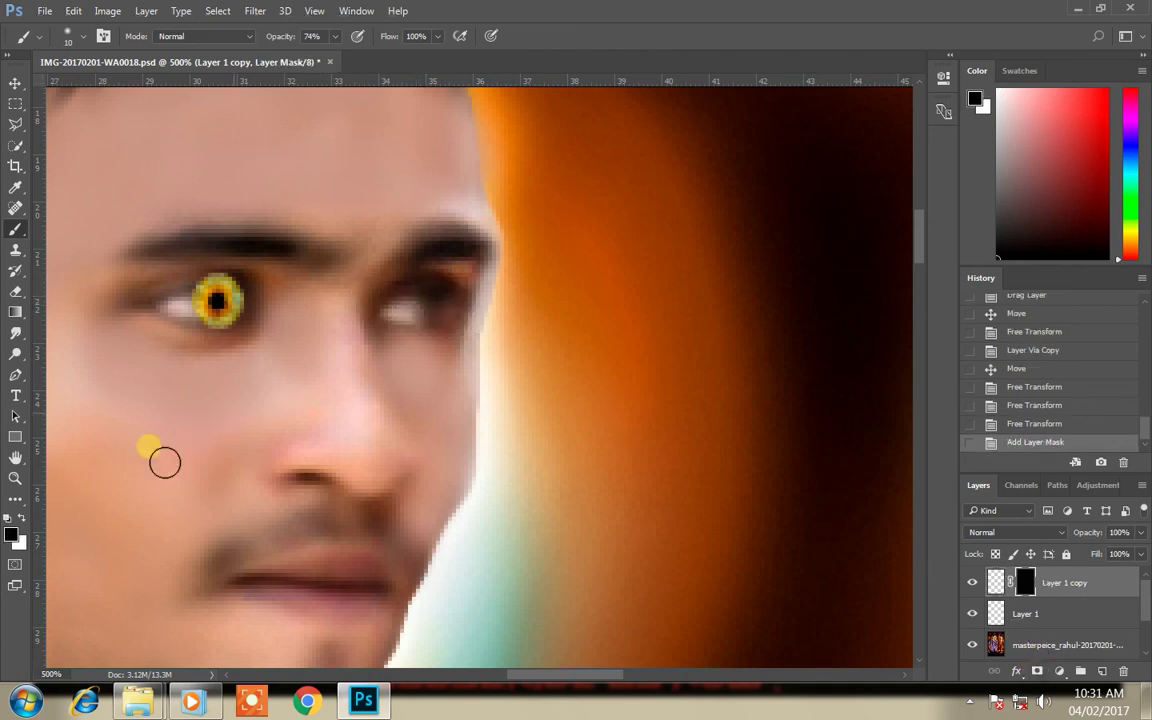
click(20, 519)
mouse_move(368, 334)
mouse_down()
mouse_move(441, 322)
mouse_move(445, 334)
mouse_move(438, 305)
mouse_up()
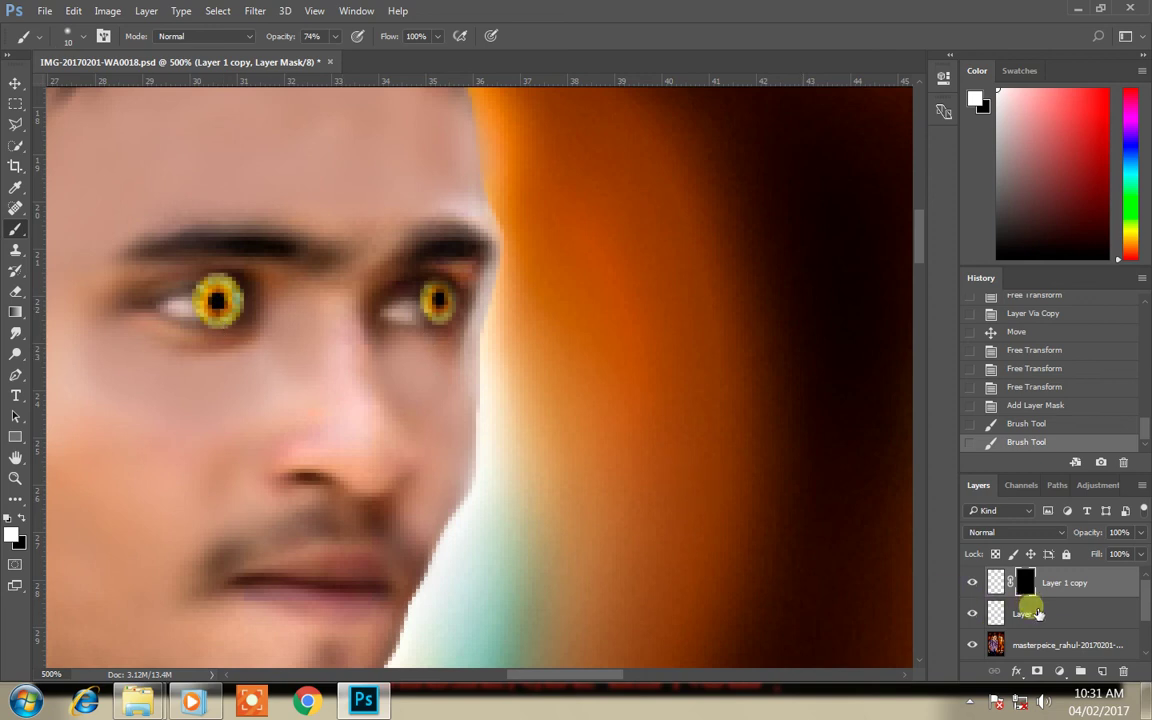
click(1036, 613)
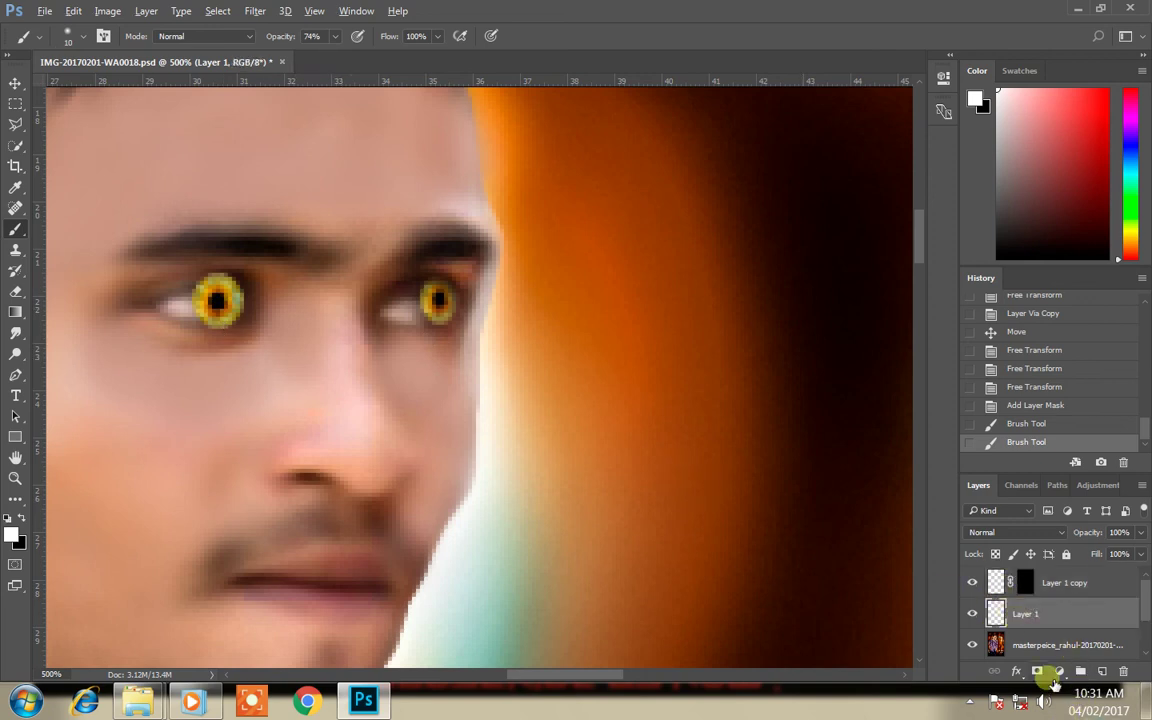
Step: Add a black mask to Layer 1 and paint white to reveal the left iris
alt+click(1038, 672)
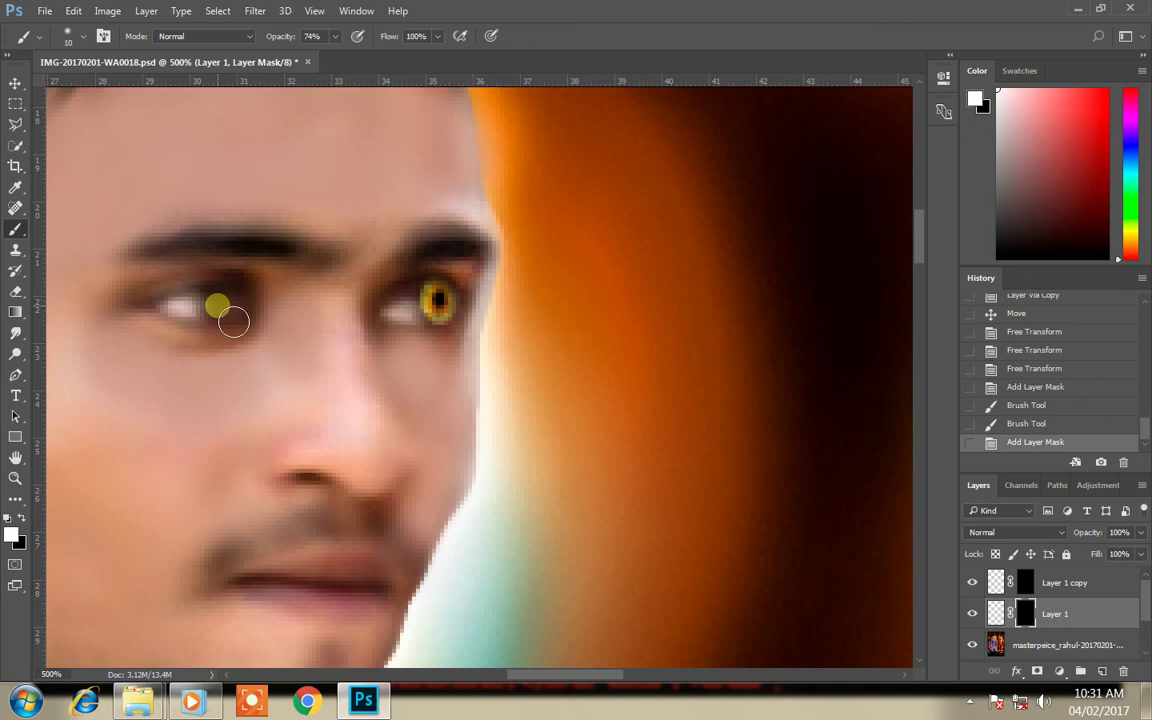
drag(218, 302, 236, 314)
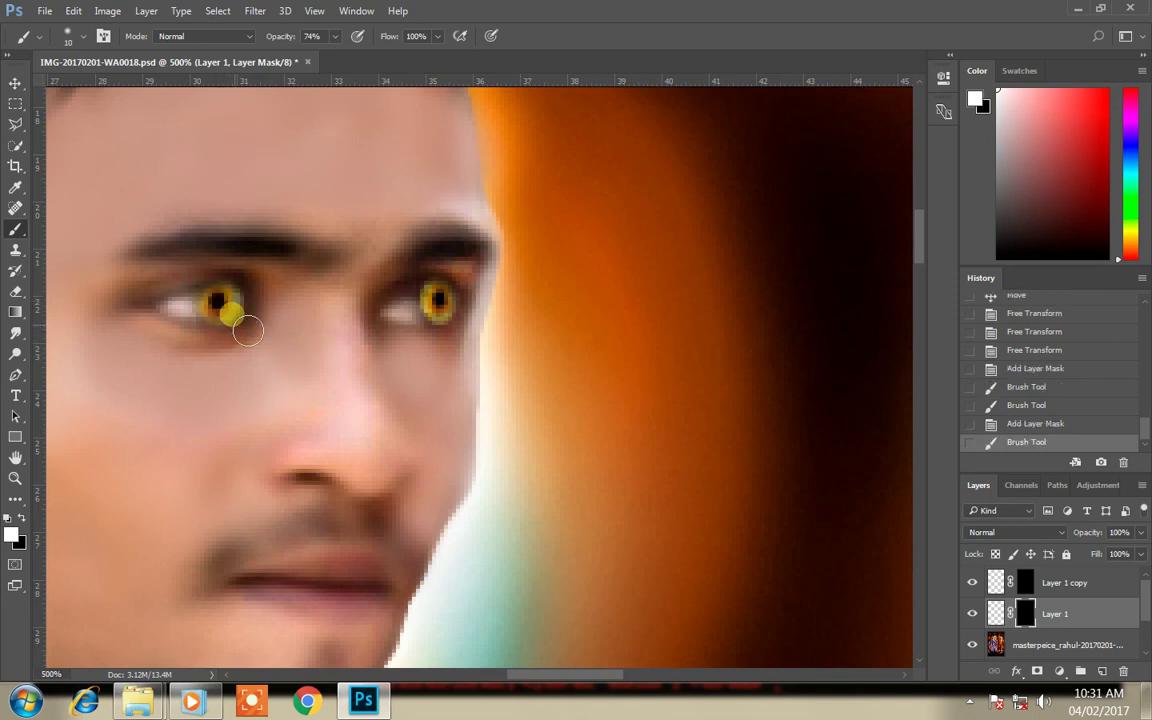
click(215, 300)
click(397, 347)
drag(420, 352, 520, 328)
Step: Zoom out to check the whole photo, then zoom back in around the eyes
key(z)
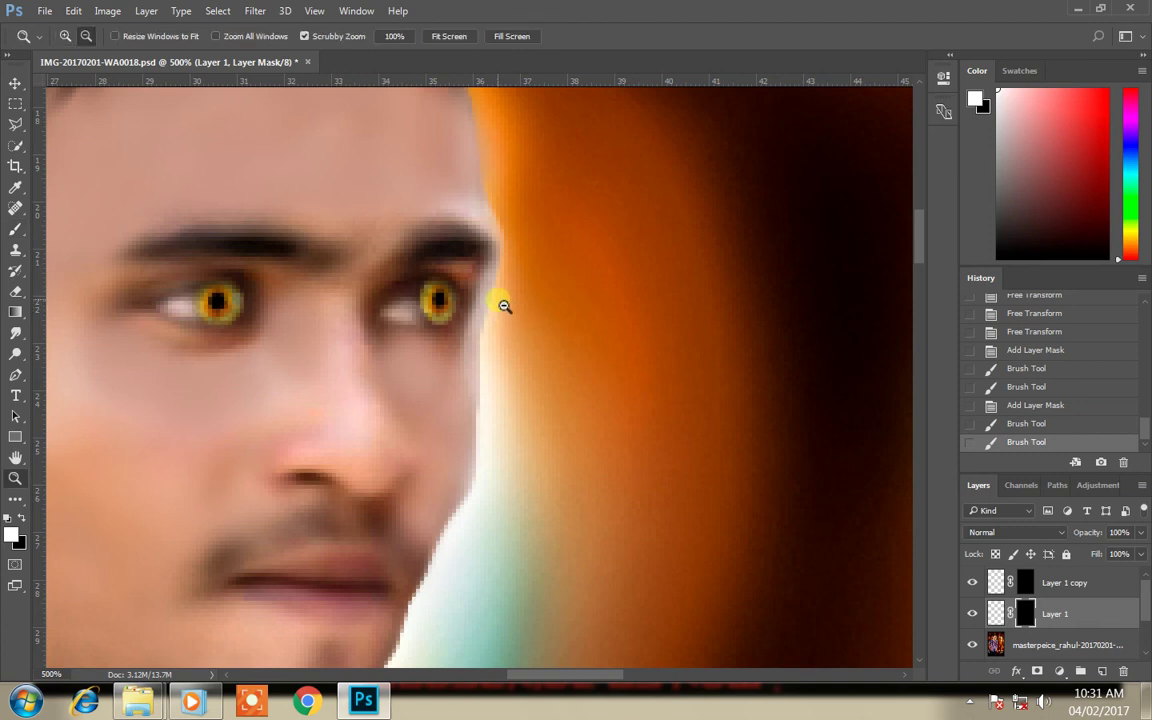
alt+click(506, 305)
alt+click(520, 306)
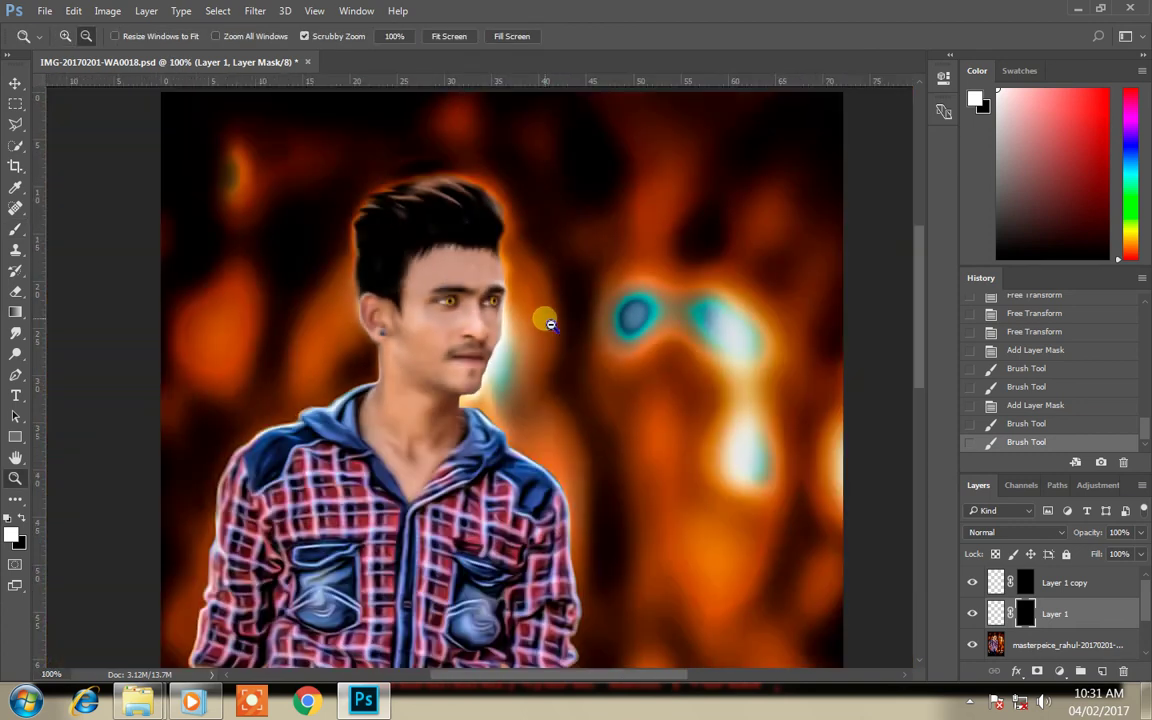
click(506, 298)
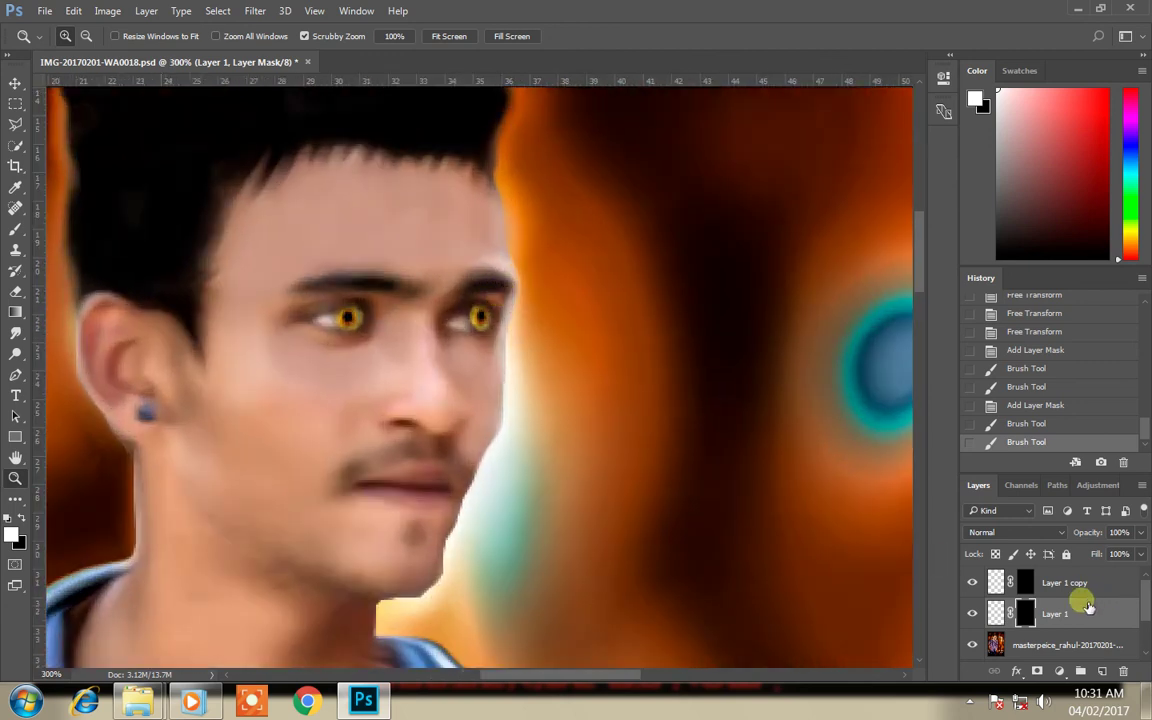
click(1085, 588)
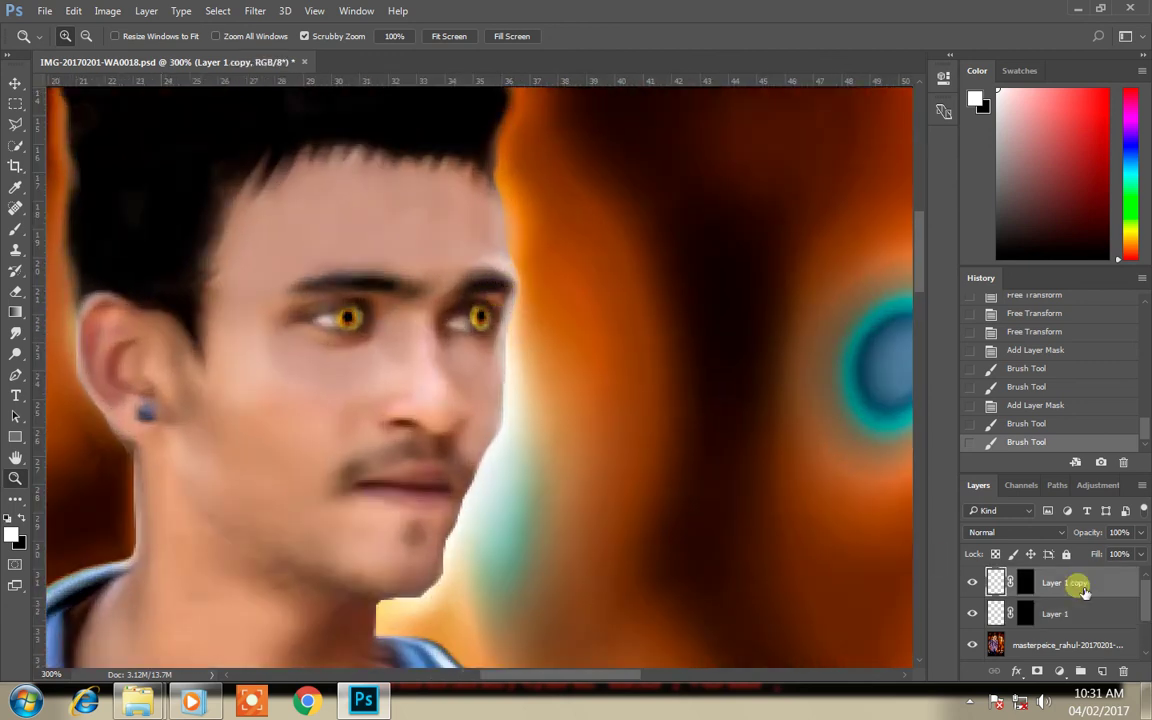
Step: Squash the right iris from the top and narrow it to 90% width, then commit
click(12, 84)
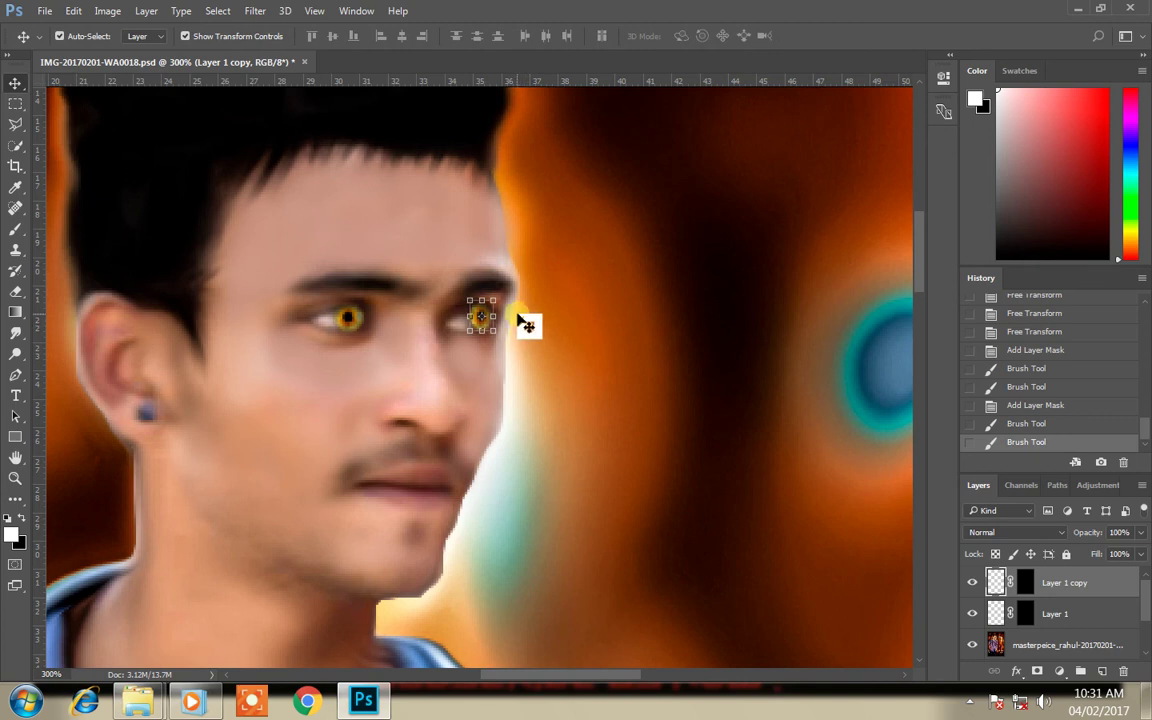
key(z)
click(519, 300)
click(519, 300)
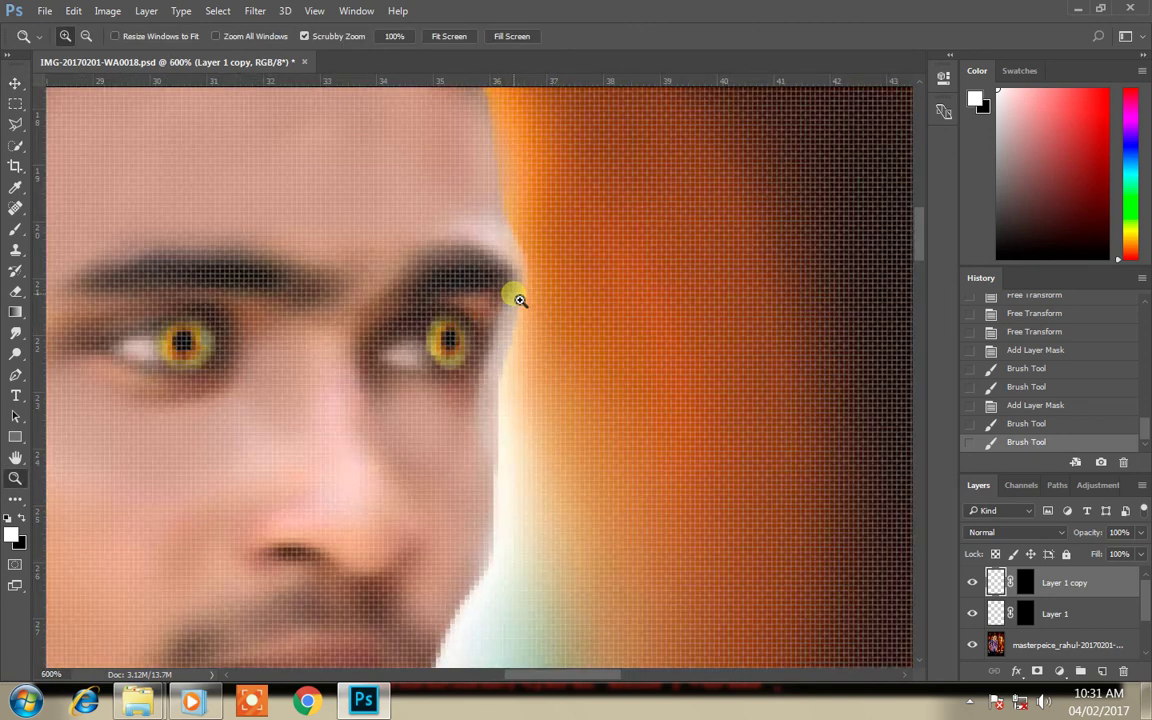
key(v)
drag(451, 308, 460, 320)
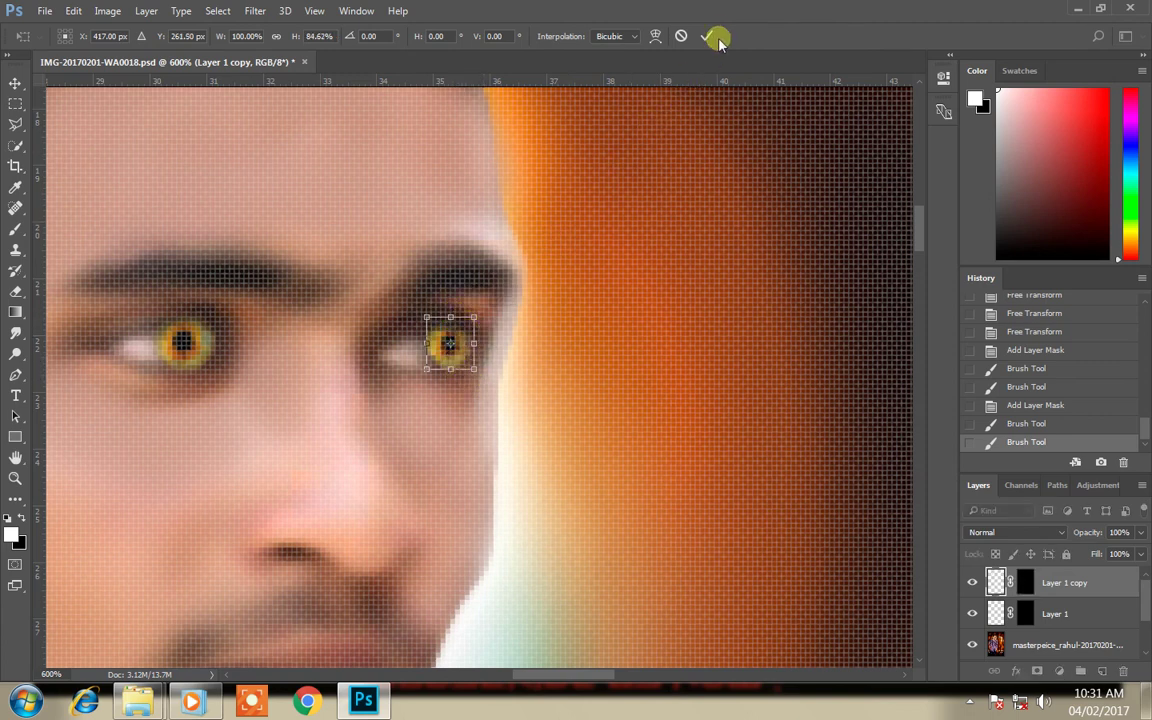
drag(425, 343, 430, 343)
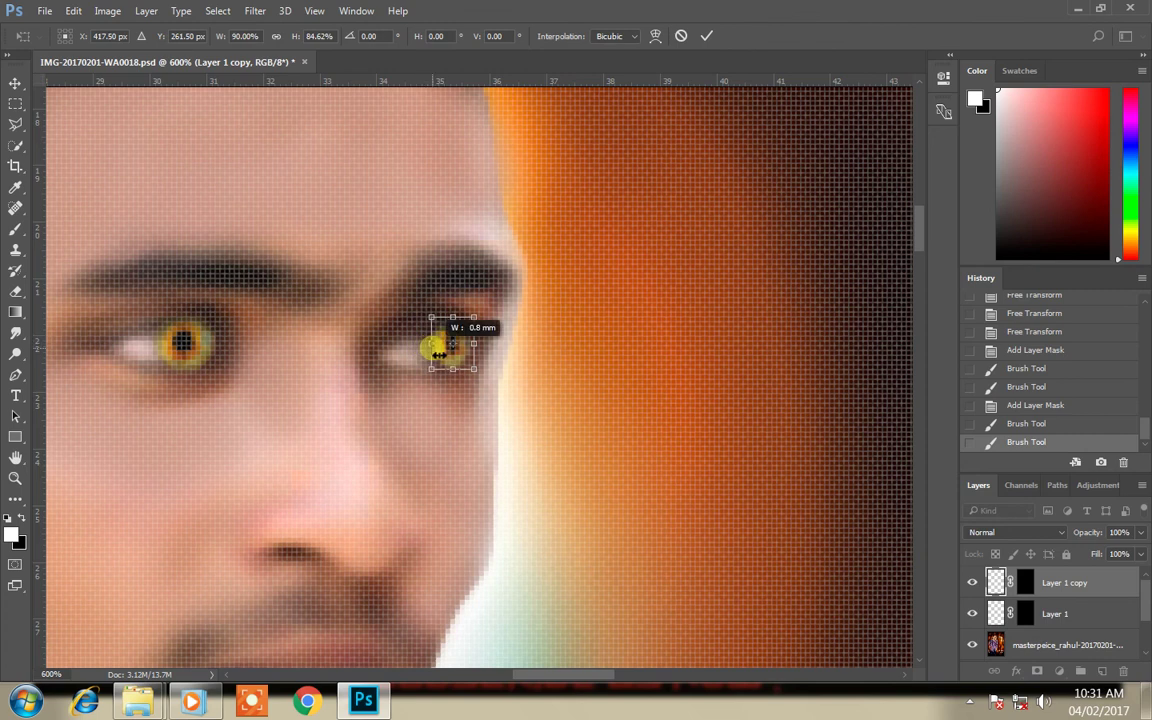
click(704, 36)
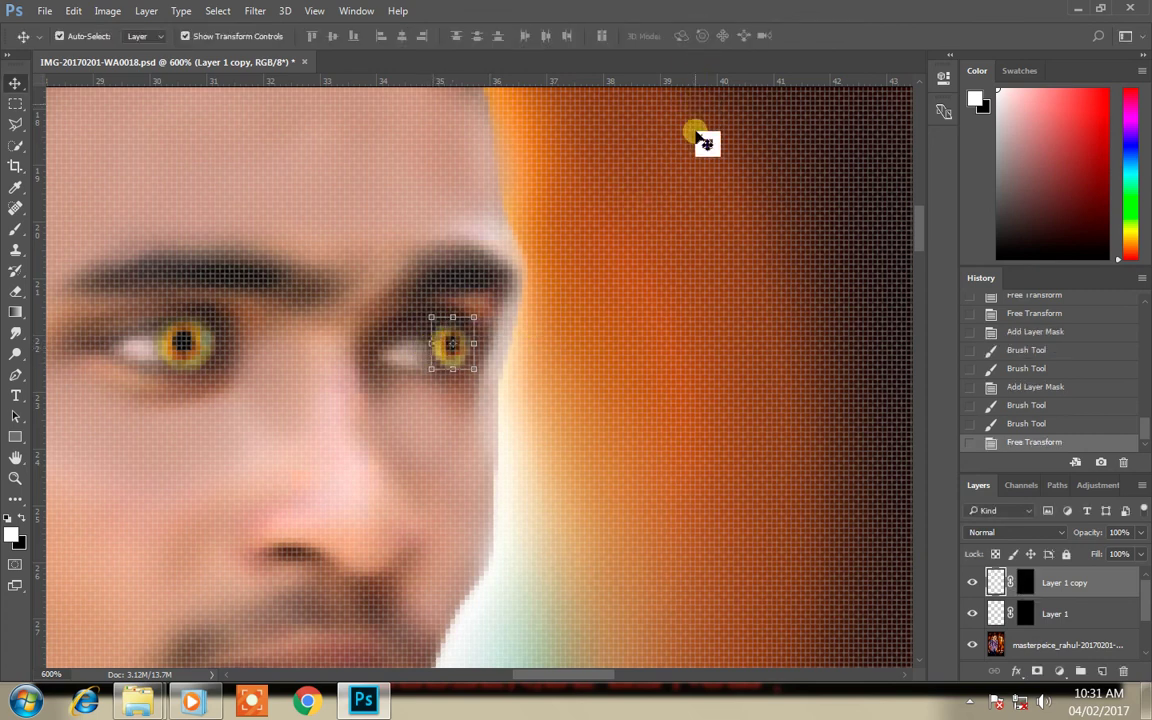
Step: Zoom out to view the whole portrait
key(z)
alt+click(472, 287)
alt+click(472, 287)
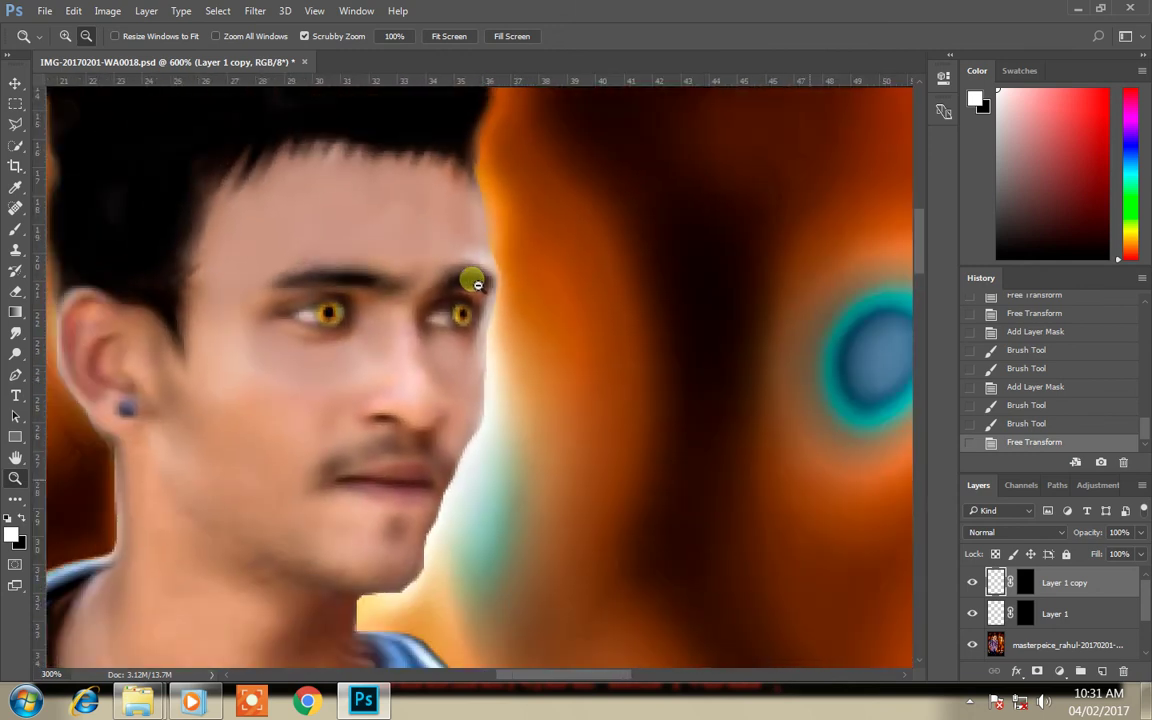
alt+click(472, 287)
alt+click(163, 199)
Step: Shift the Hue of the Layer 1 copy iris with Hue/Saturation, then zoom in on the face
click(1026, 578)
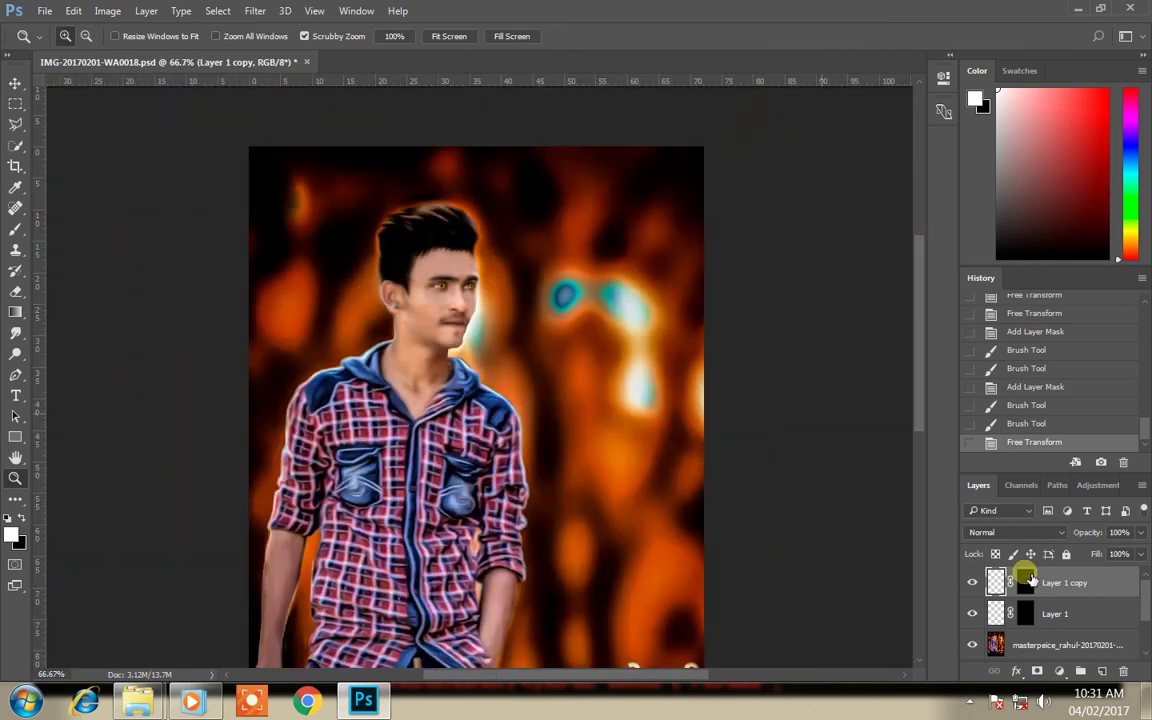
click(110, 11)
mouse_move(140, 61)
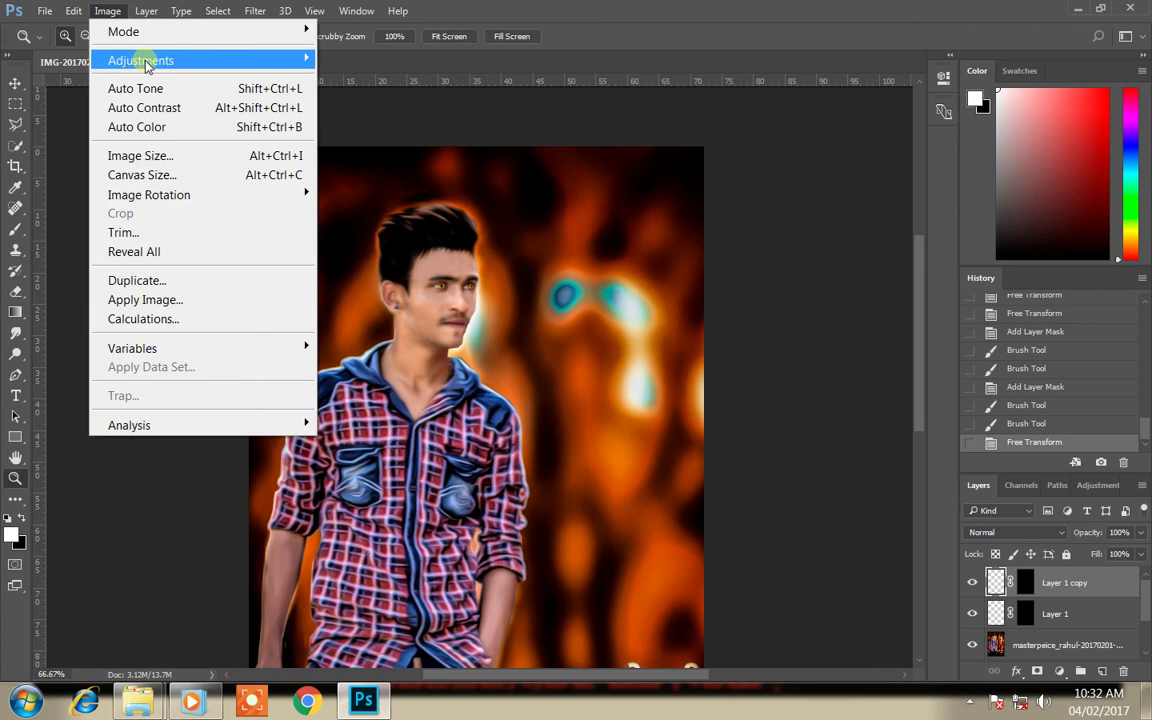
click(442, 163)
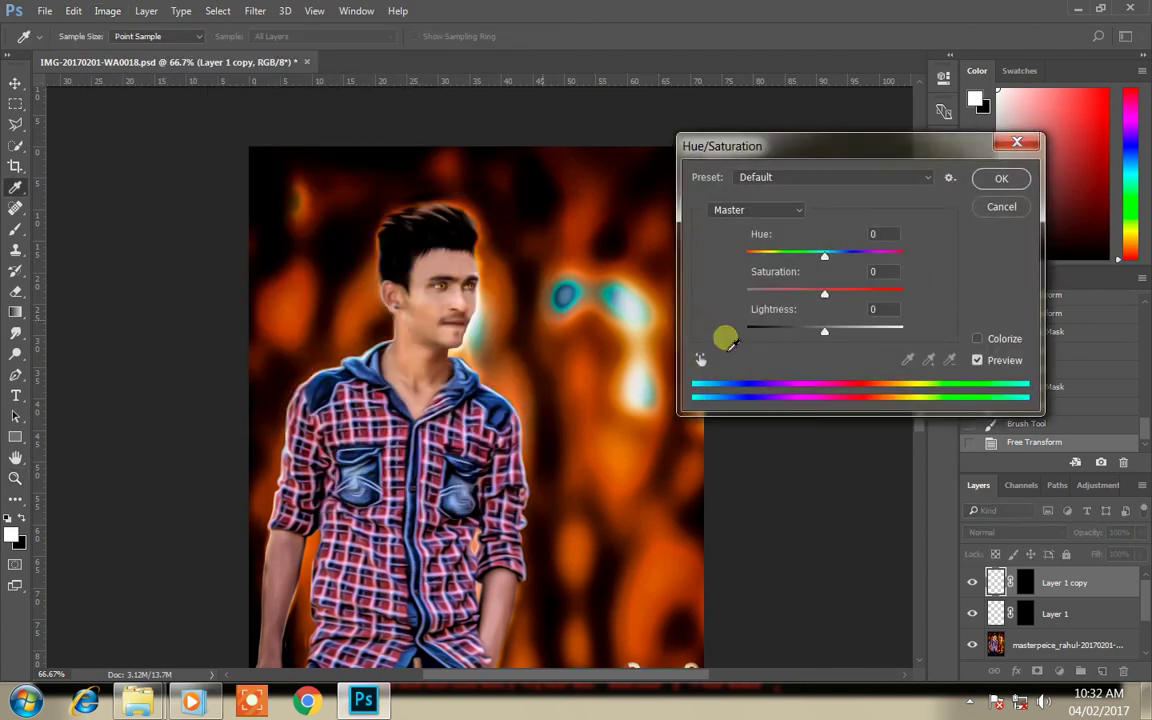
mouse_move(825, 259)
mouse_down()
mouse_move(877, 263)
mouse_move(731, 270)
mouse_move(885, 259)
mouse_up()
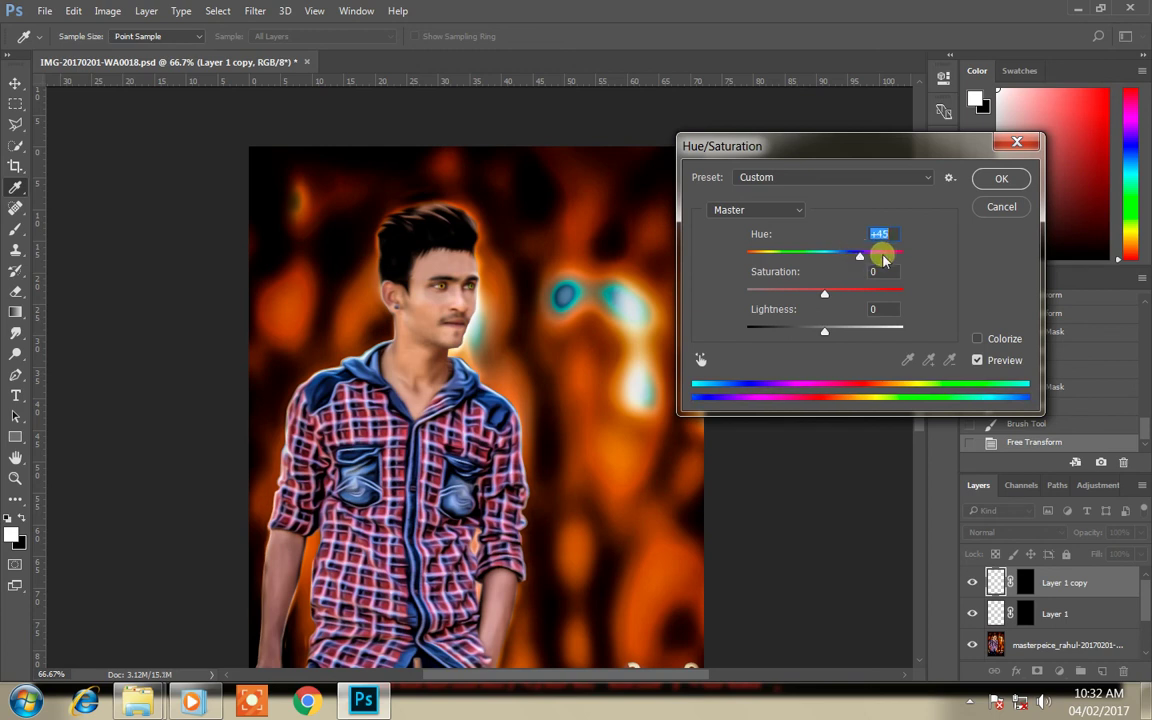
click(990, 179)
key(z)
click(455, 277)
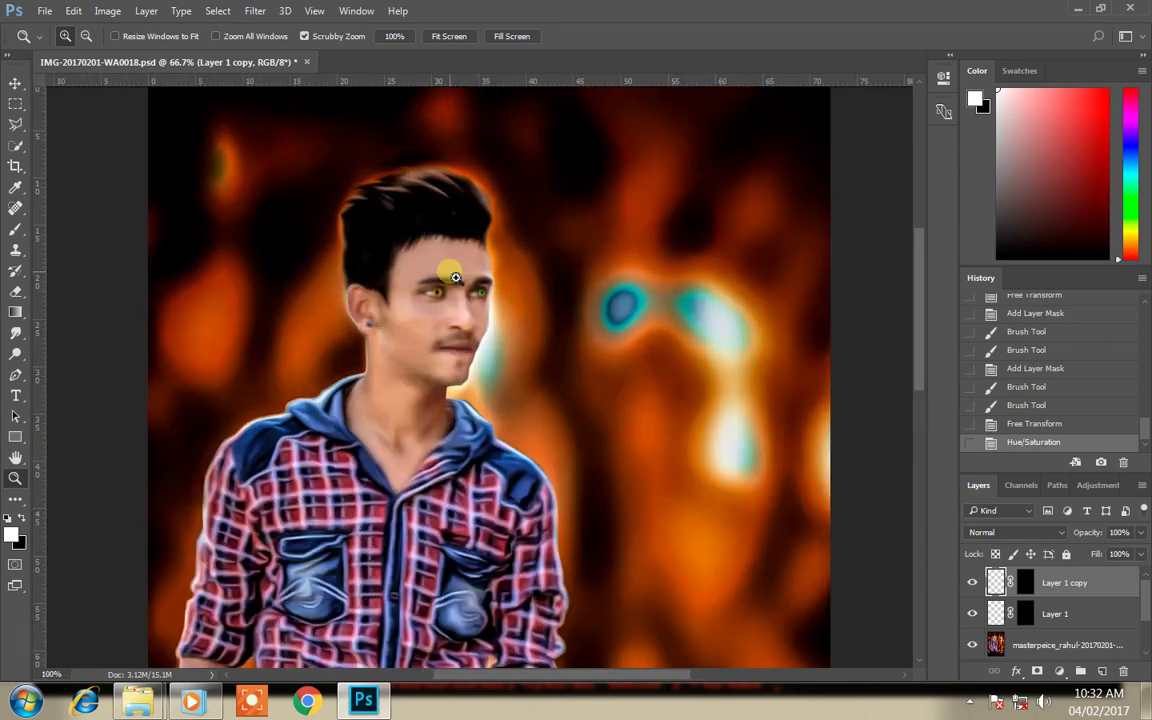
Step: Turn the Layer 1 iris teal with a Hue/Saturation hue shift
click(1058, 617)
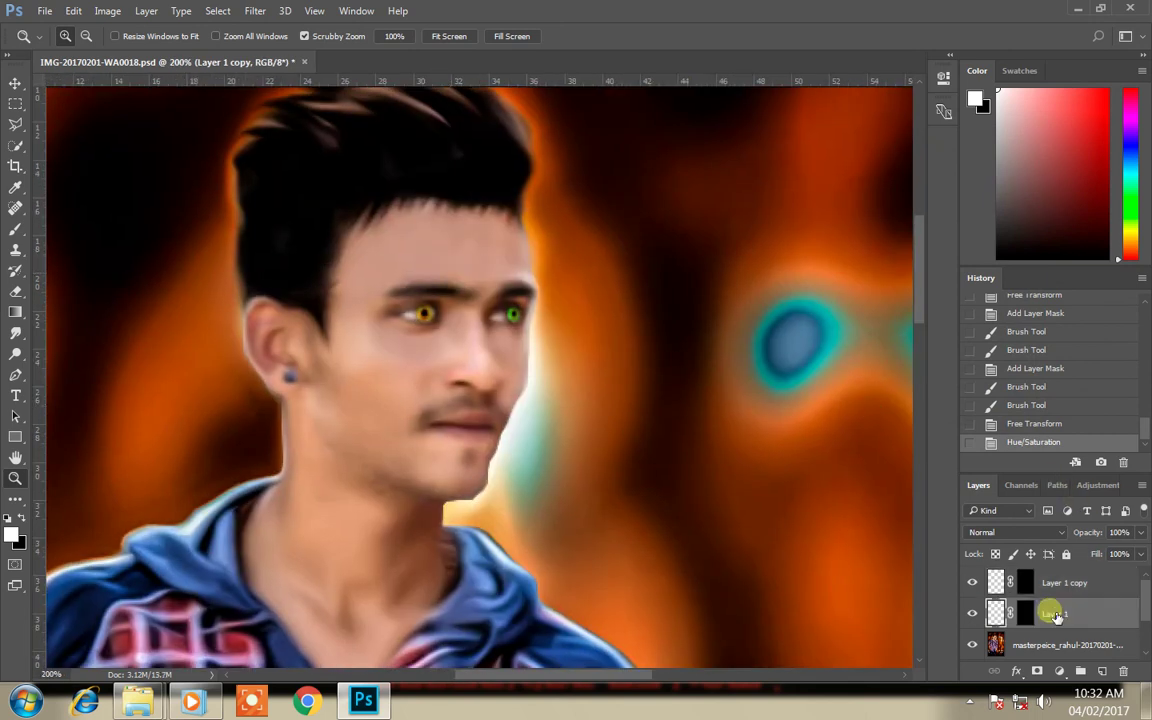
click(102, 12)
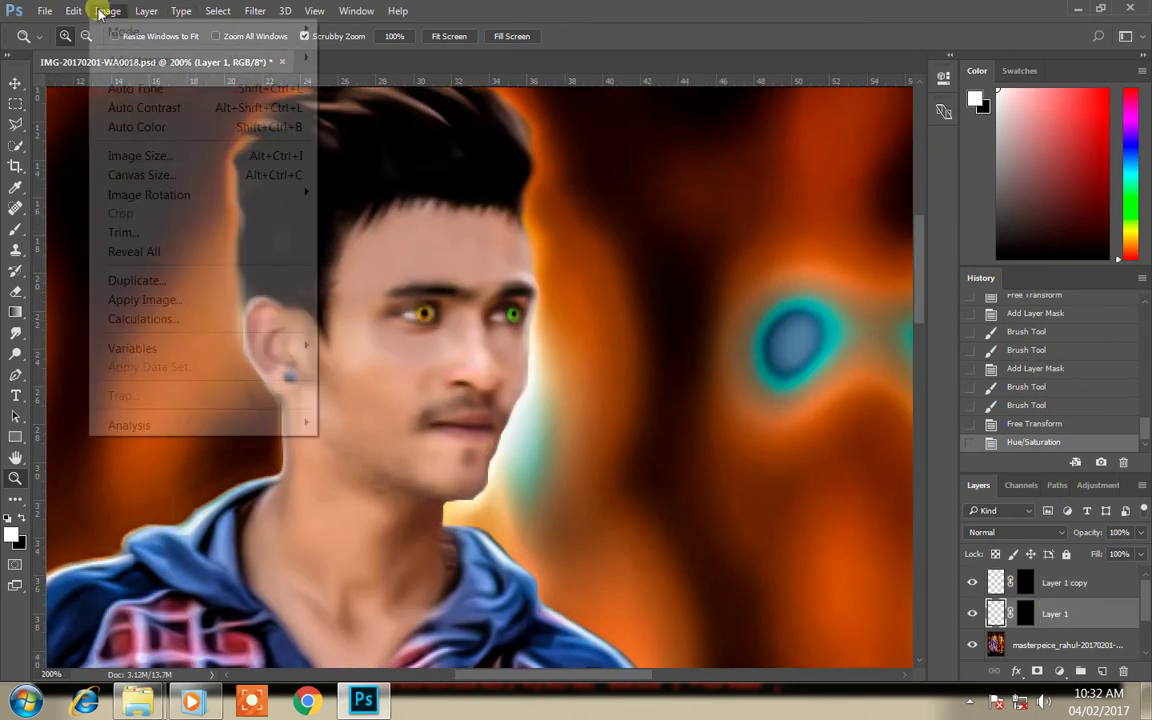
mouse_move(141, 60)
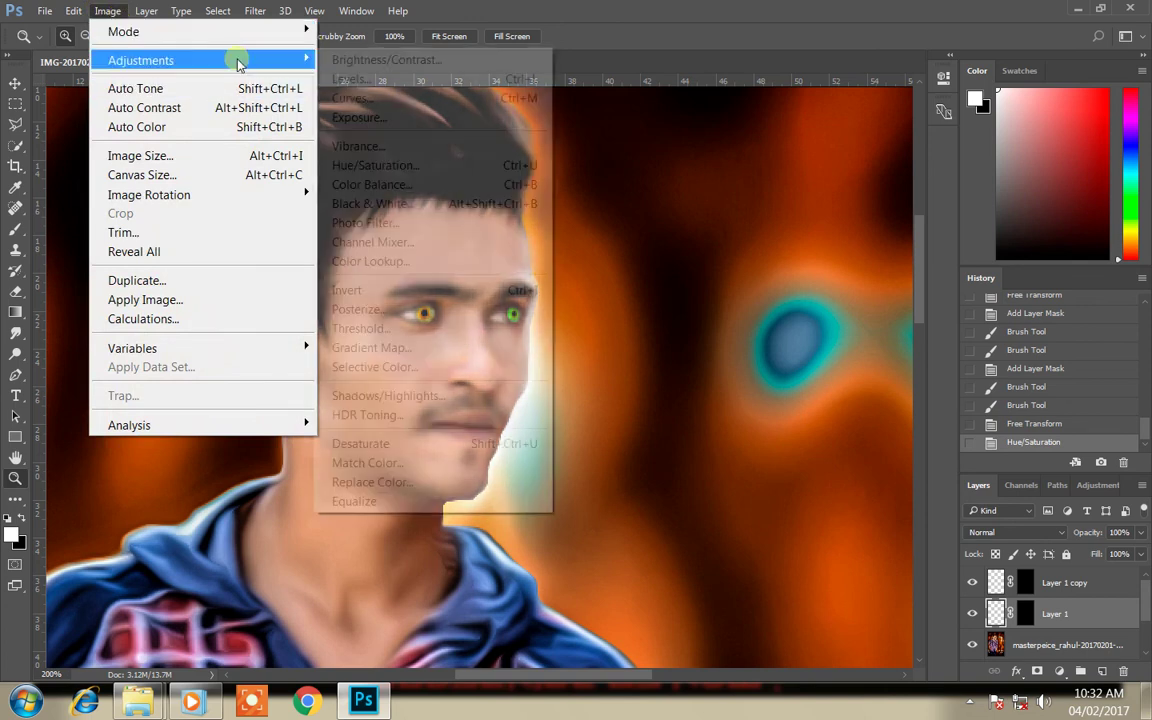
click(425, 163)
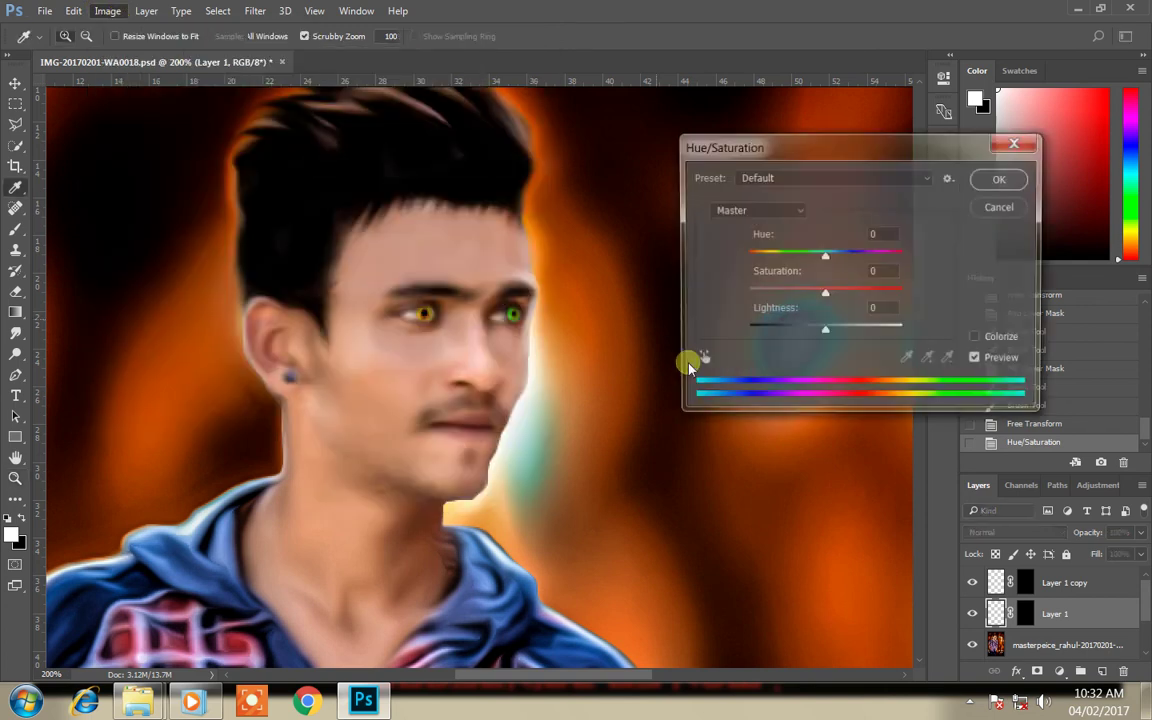
drag(843, 251, 889, 257)
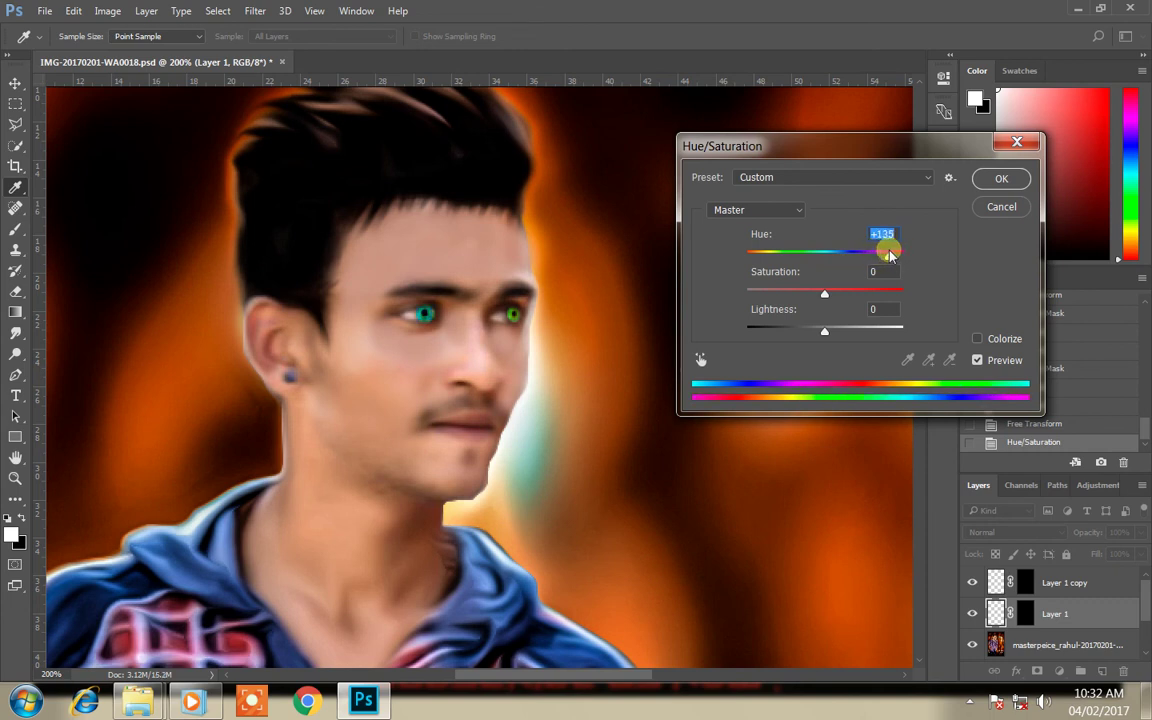
click(999, 183)
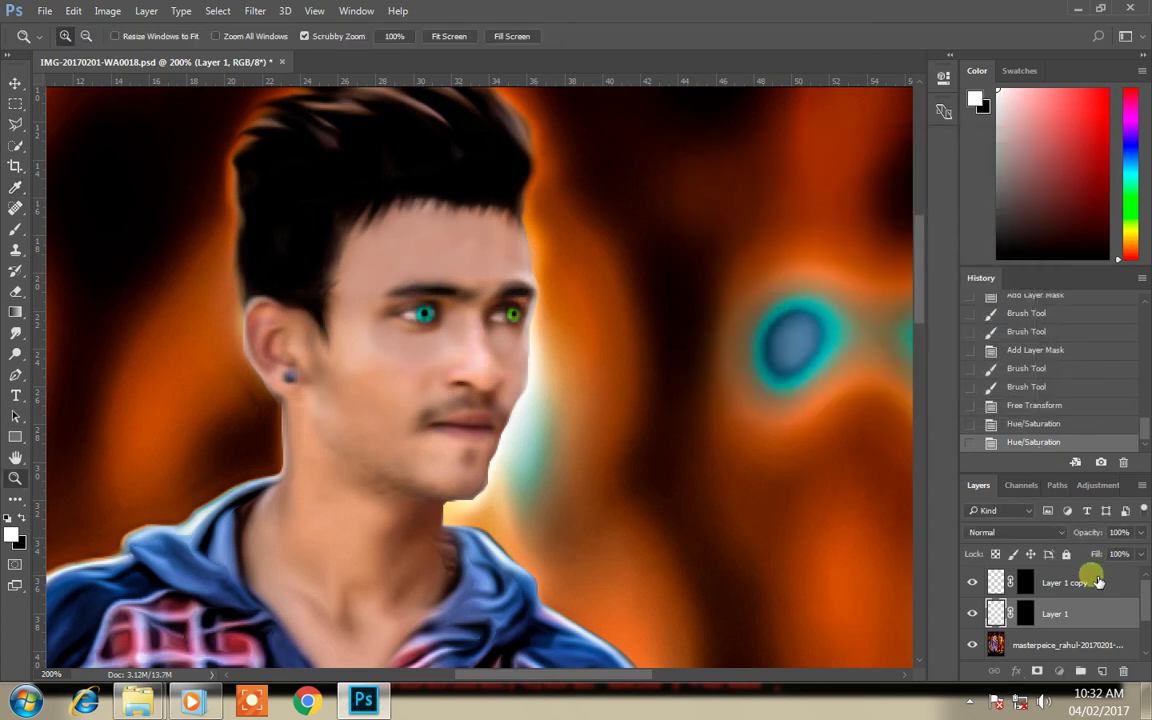
Step: Shift the Layer 1 copy hue again so both eyes match teal, then zoom out
click(1098, 582)
click(107, 10)
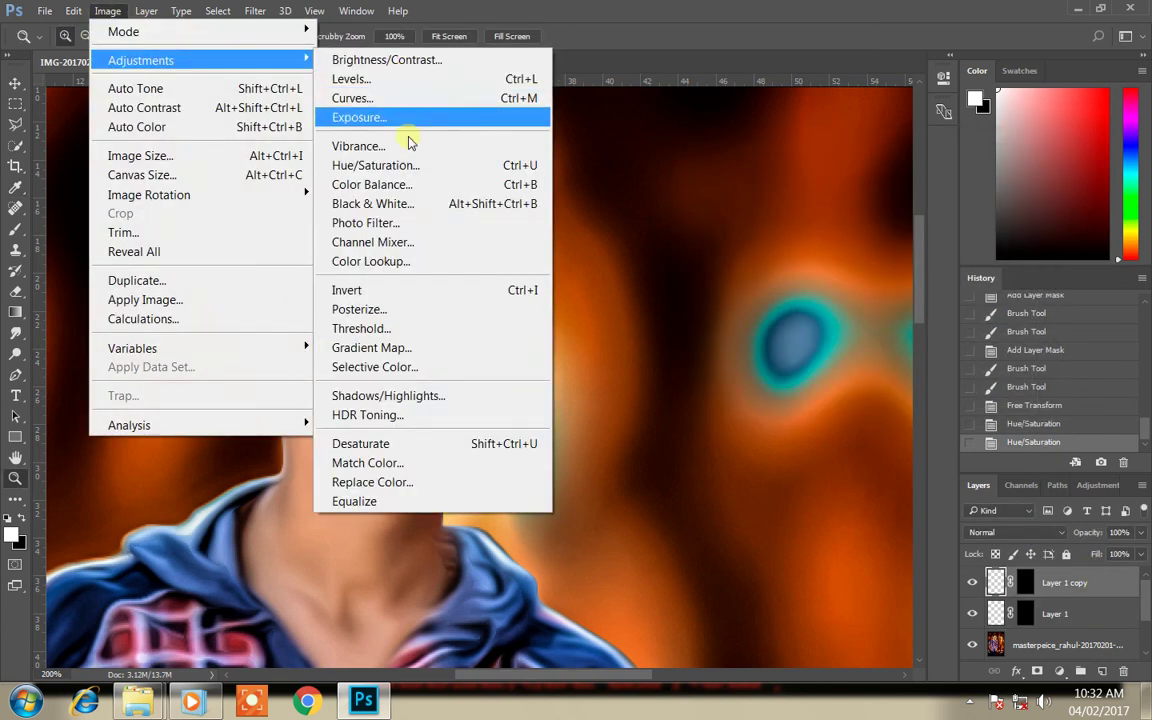
click(406, 165)
mouse_move(831, 258)
mouse_down()
mouse_move(895, 257)
mouse_move(851, 262)
mouse_move(849, 272)
mouse_move(874, 274)
mouse_up()
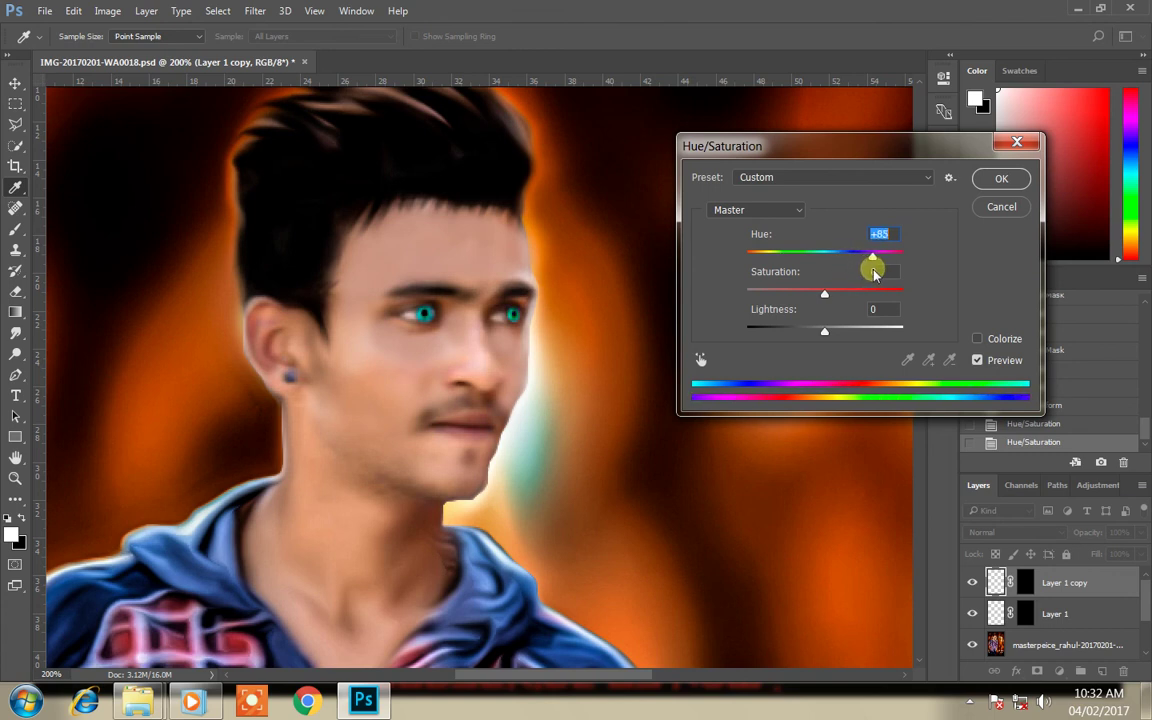
key(Return)
key(z)
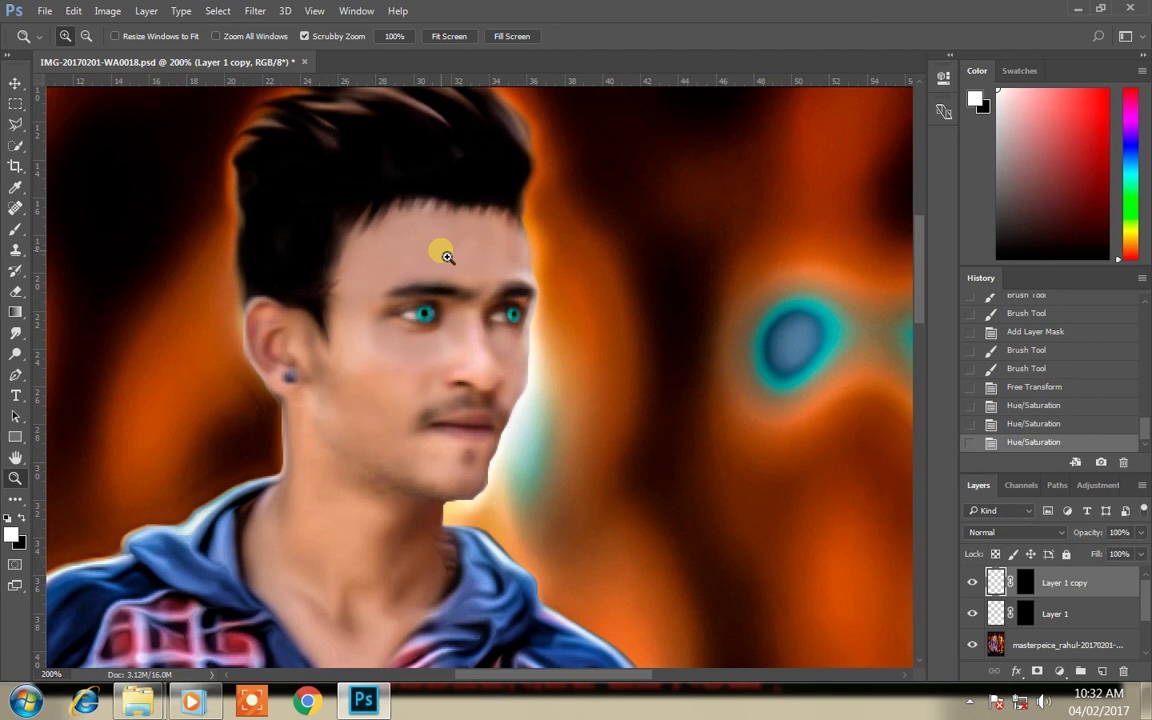
click(447, 256)
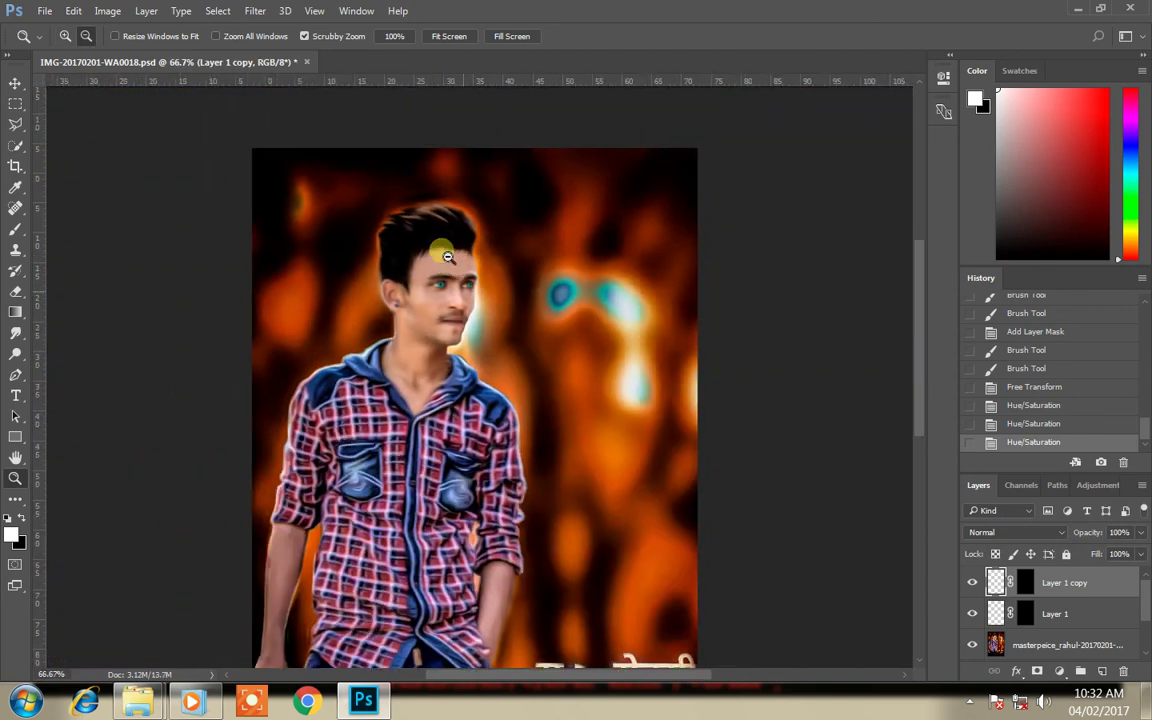
Step: Merge Layer 1 copy and then Layer 1 down into the portrait layer, applying the layer mask
click(467, 298)
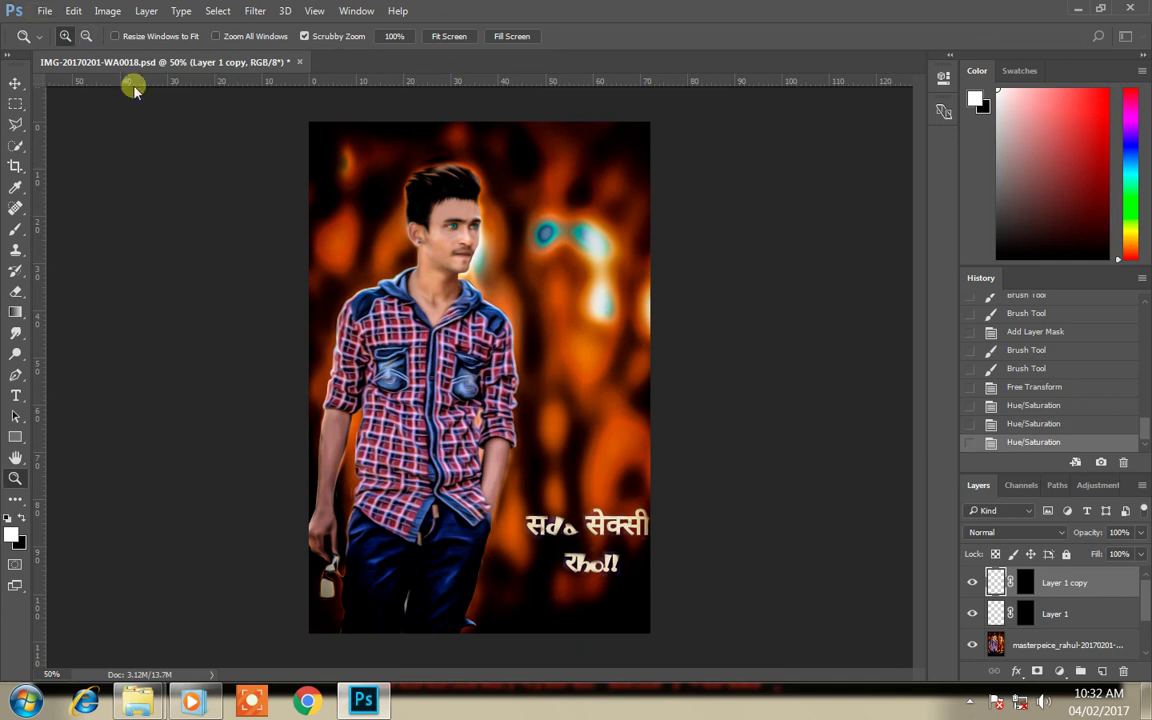
right_click(1066, 582)
click(690, 669)
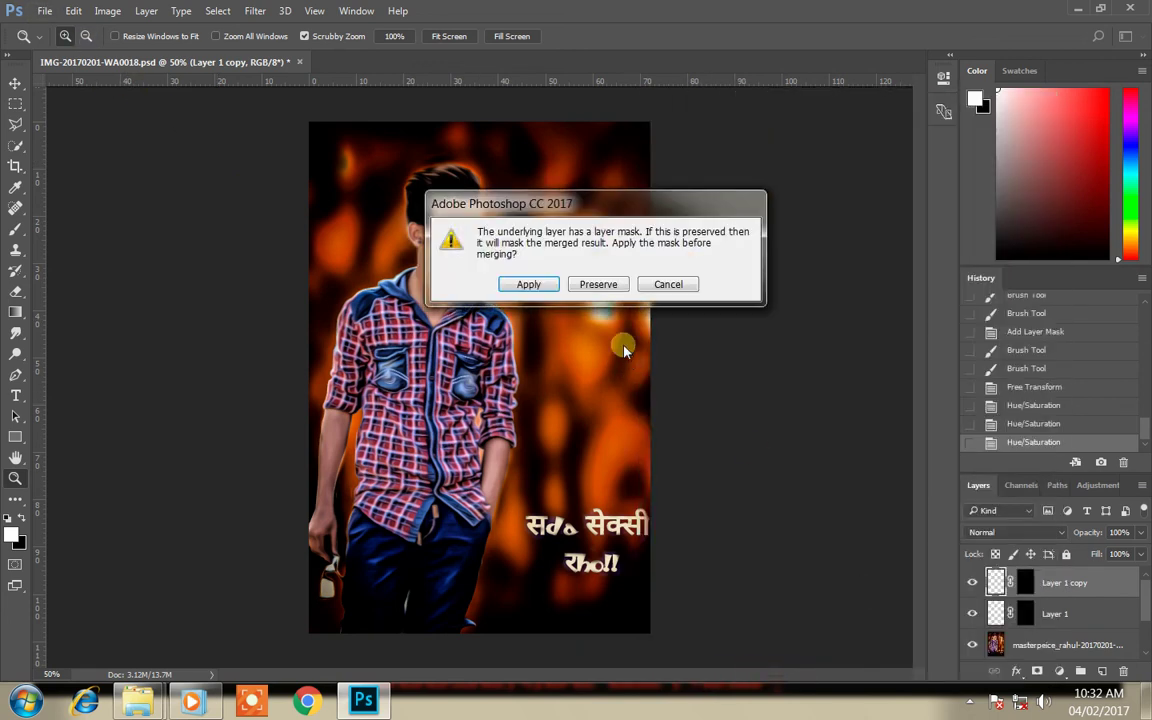
click(528, 284)
right_click(1060, 584)
click(812, 663)
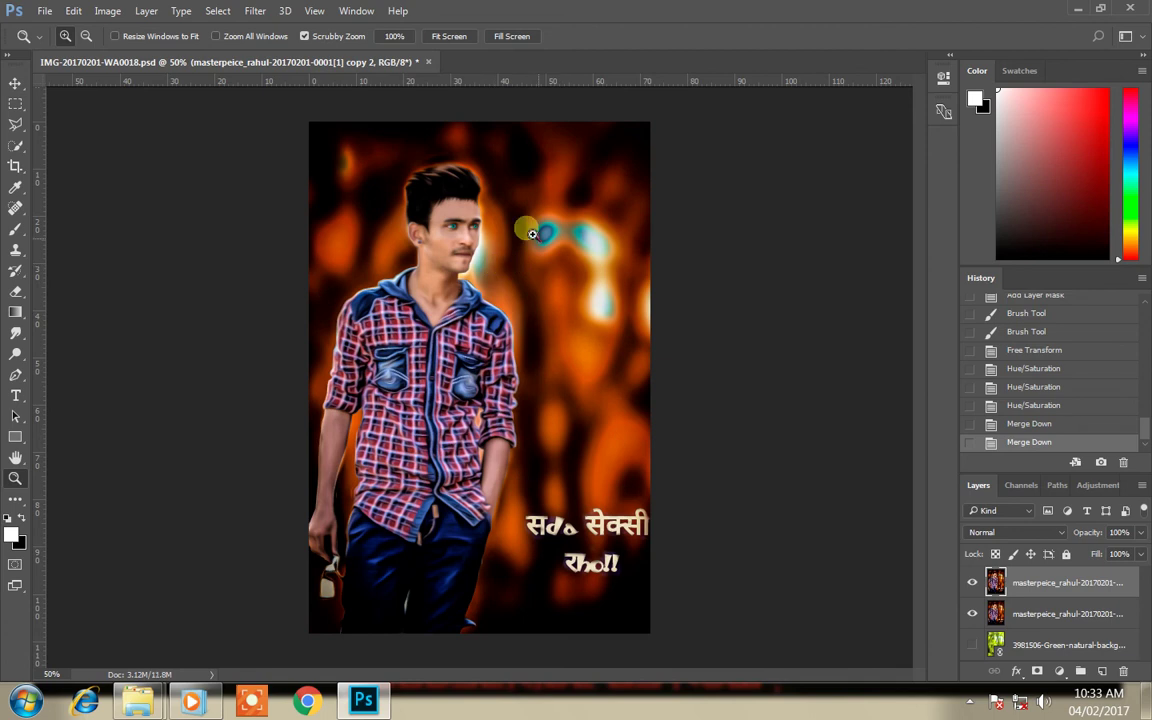
Step: Place the KP EDITS logo PNG from the D: drive as a linked image
click(45, 11)
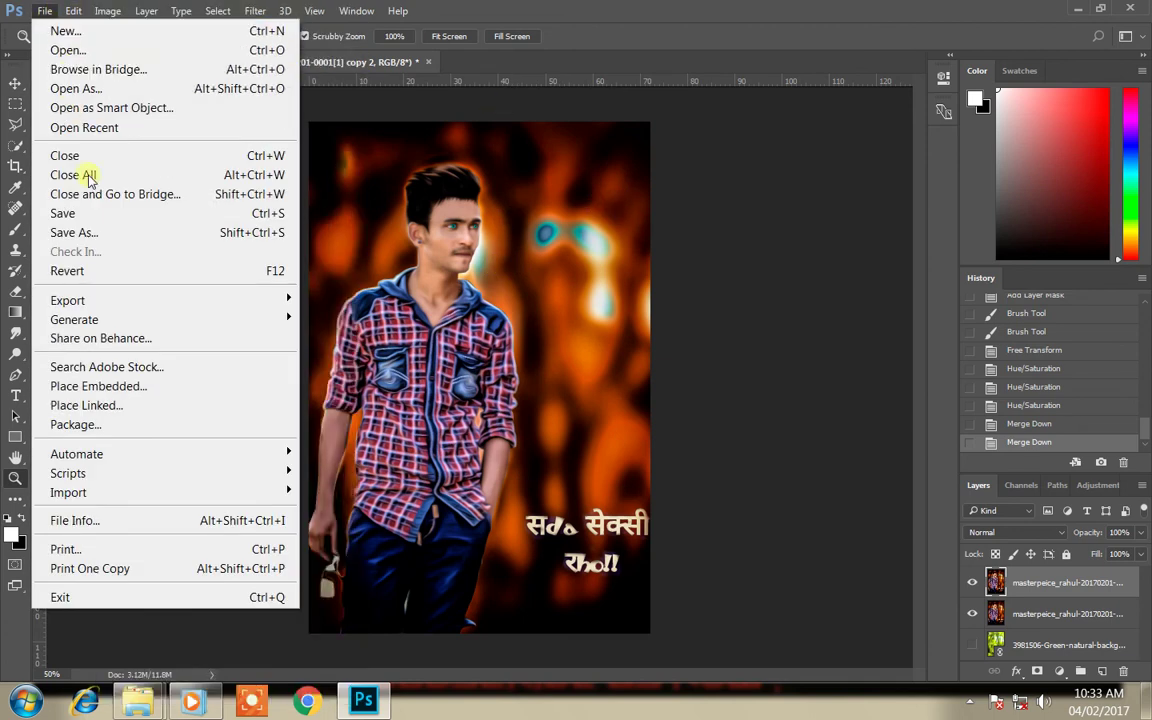
click(87, 402)
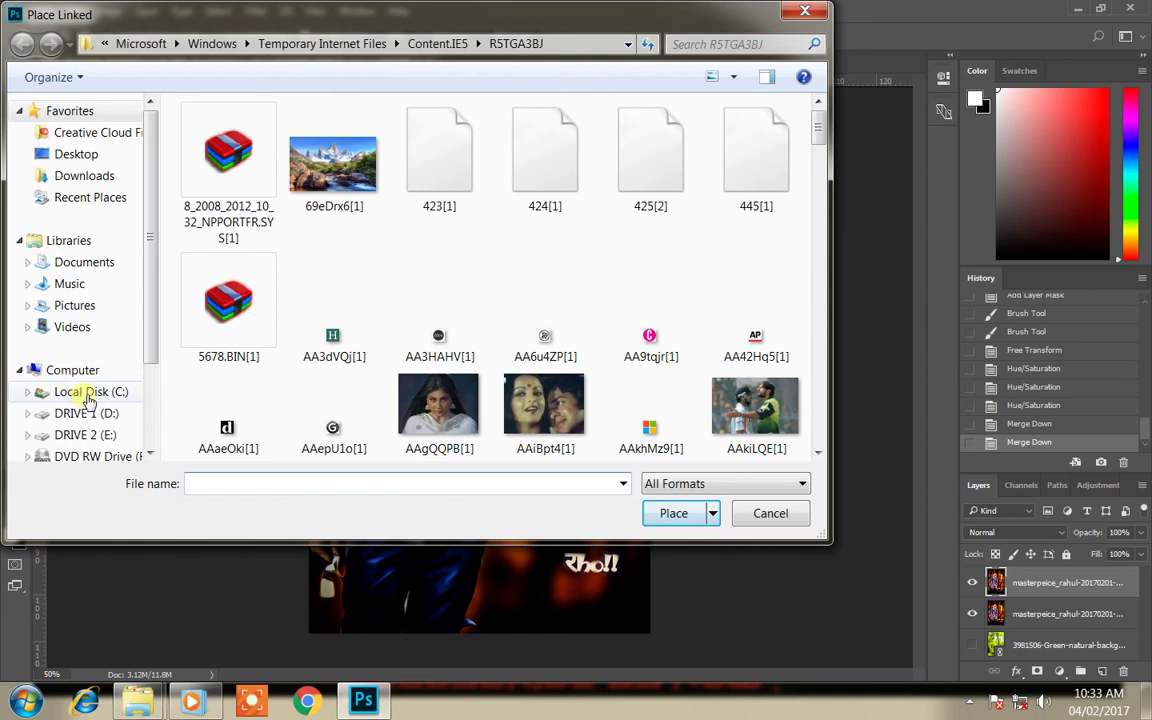
click(86, 413)
double_click(253, 168)
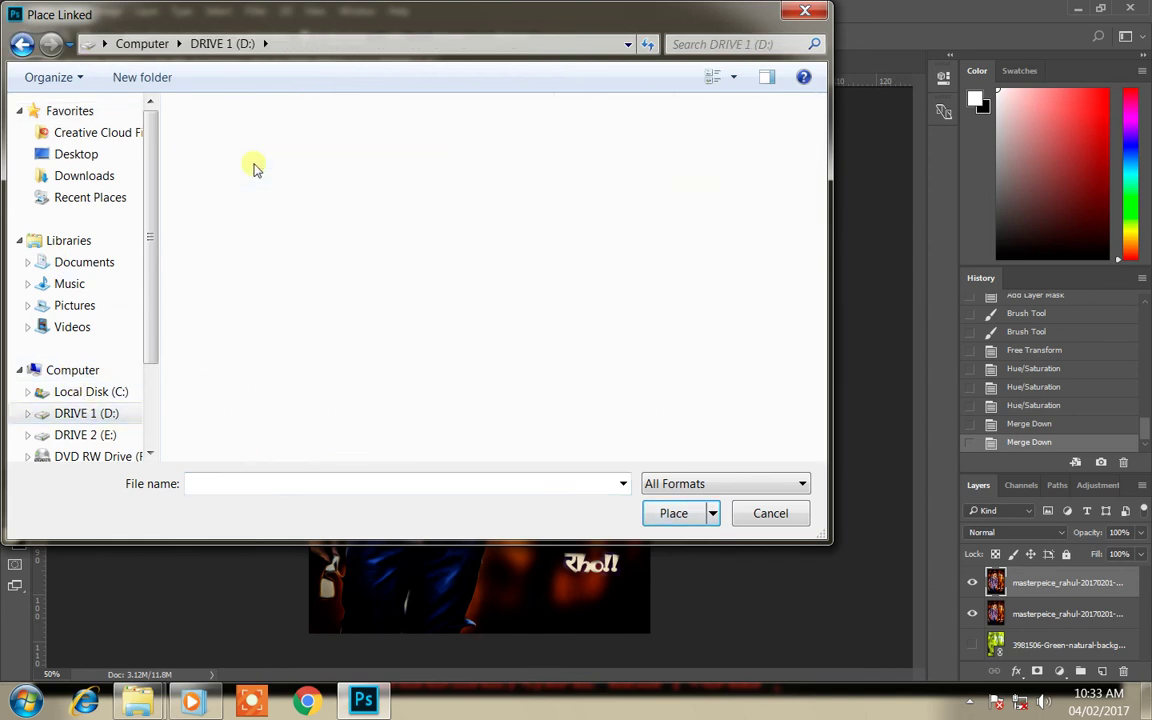
click(470, 372)
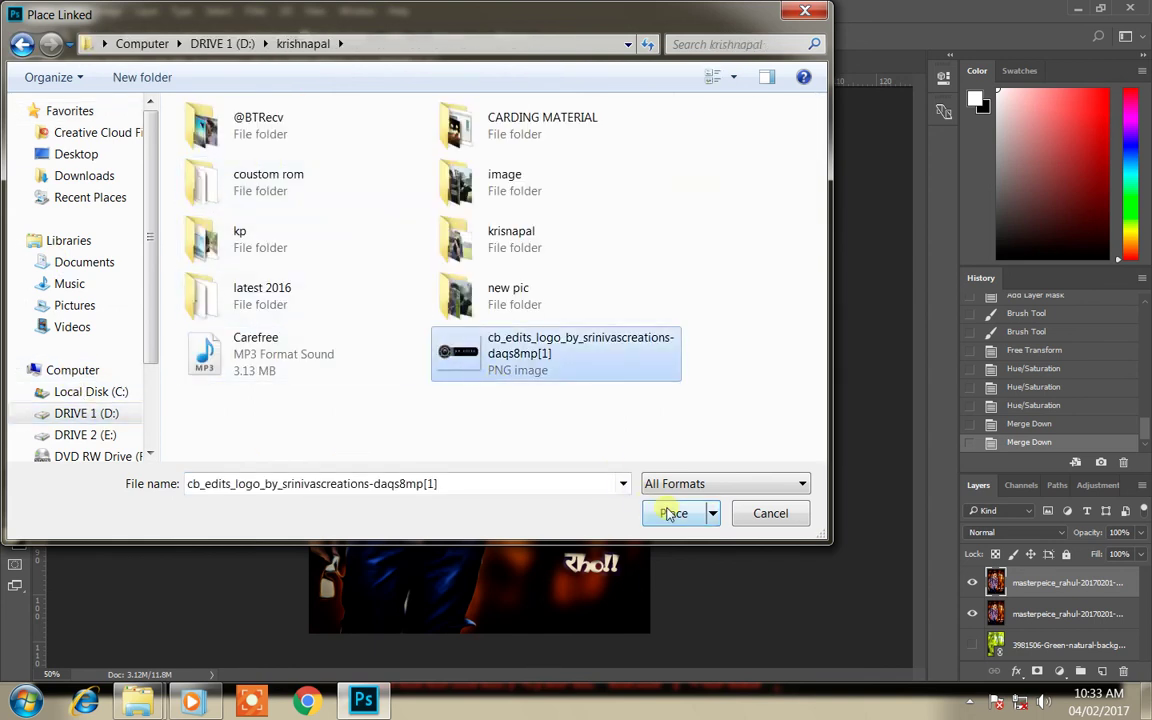
click(670, 513)
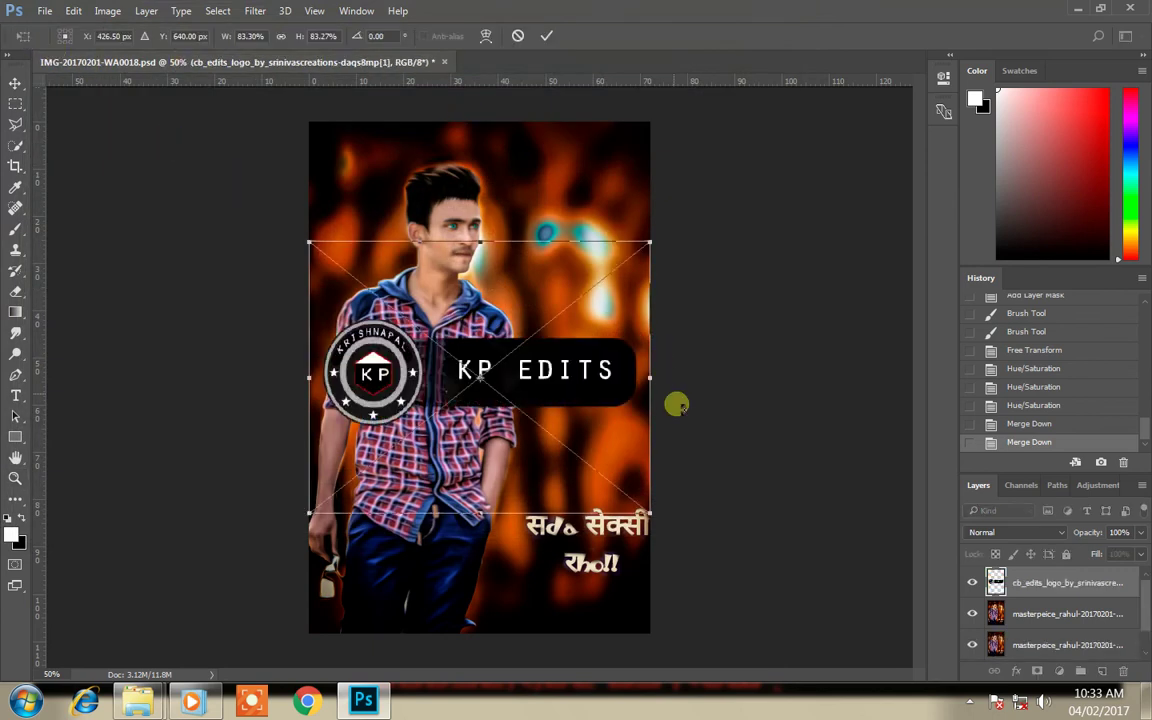
Step: Shrink the logo and position it in the portrait's top-left corner
drag(649, 515, 437, 338)
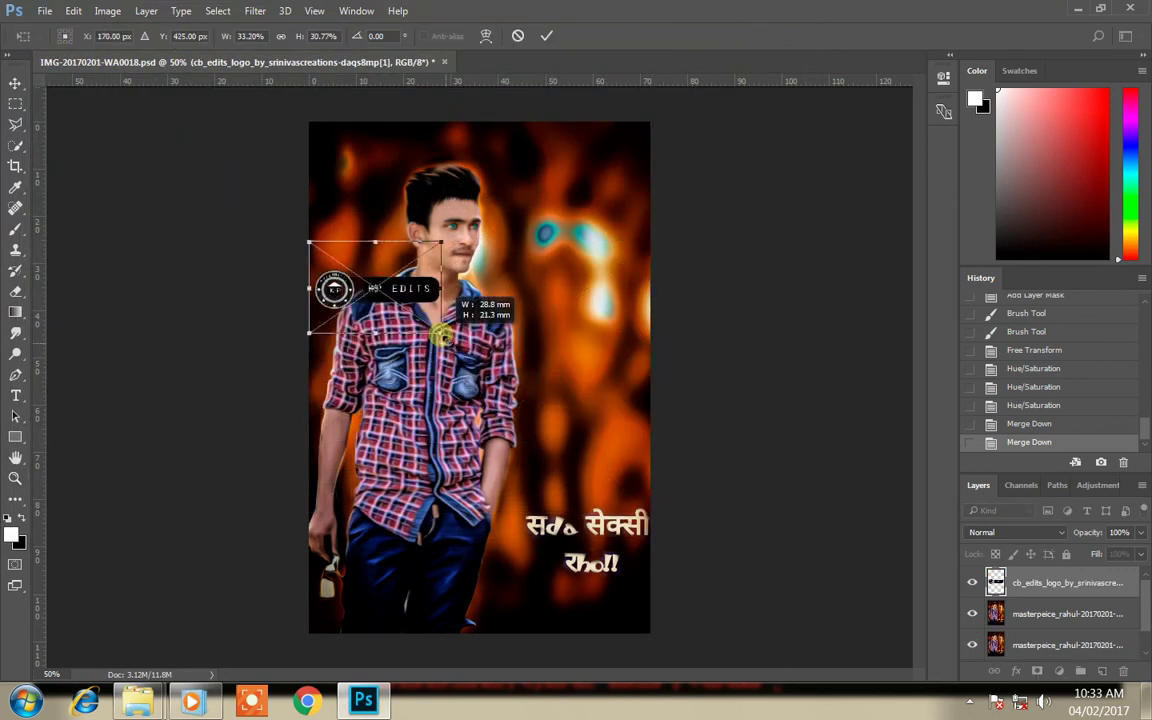
mouse_move(424, 325)
mouse_down()
mouse_move(447, 150)
mouse_move(426, 159)
mouse_move(418, 183)
mouse_up()
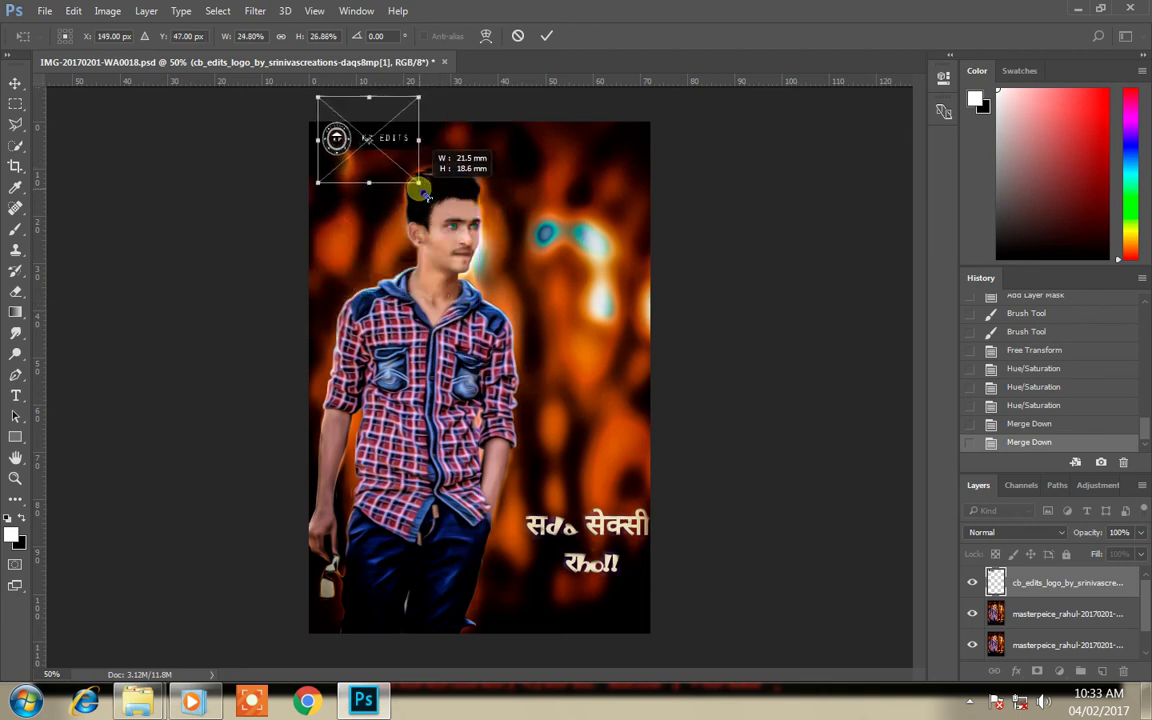
mouse_move(399, 167)
mouse_down()
mouse_move(390, 178)
mouse_move(414, 180)
mouse_up()
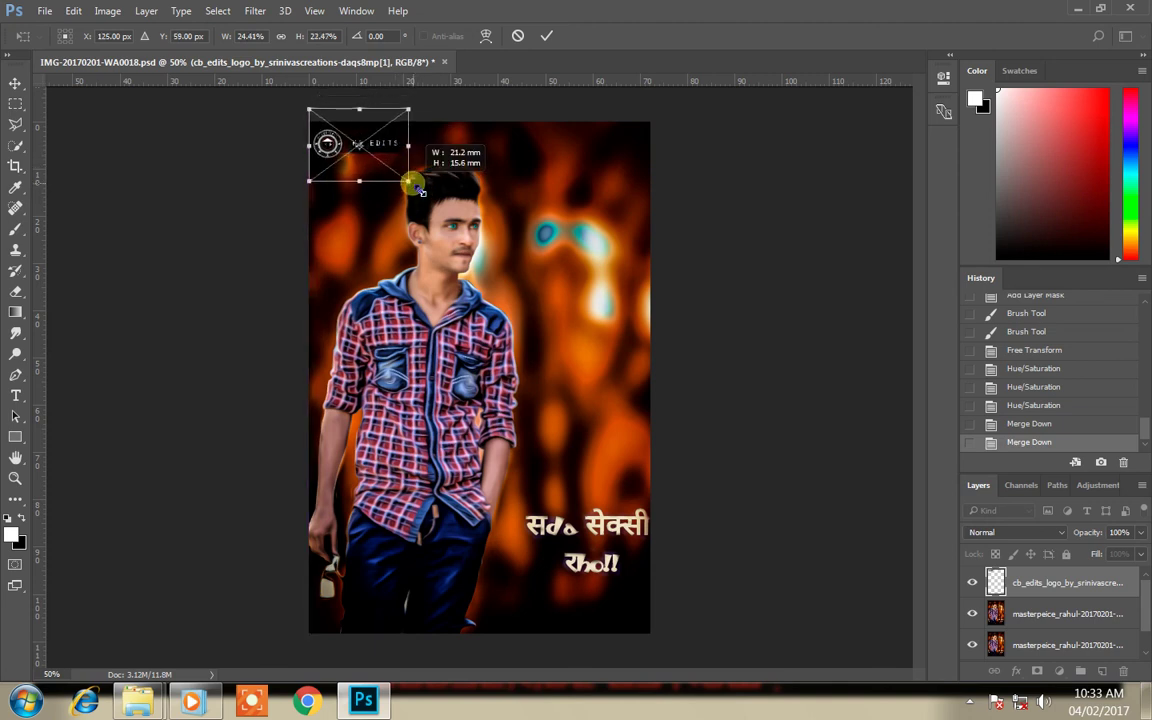
click(547, 36)
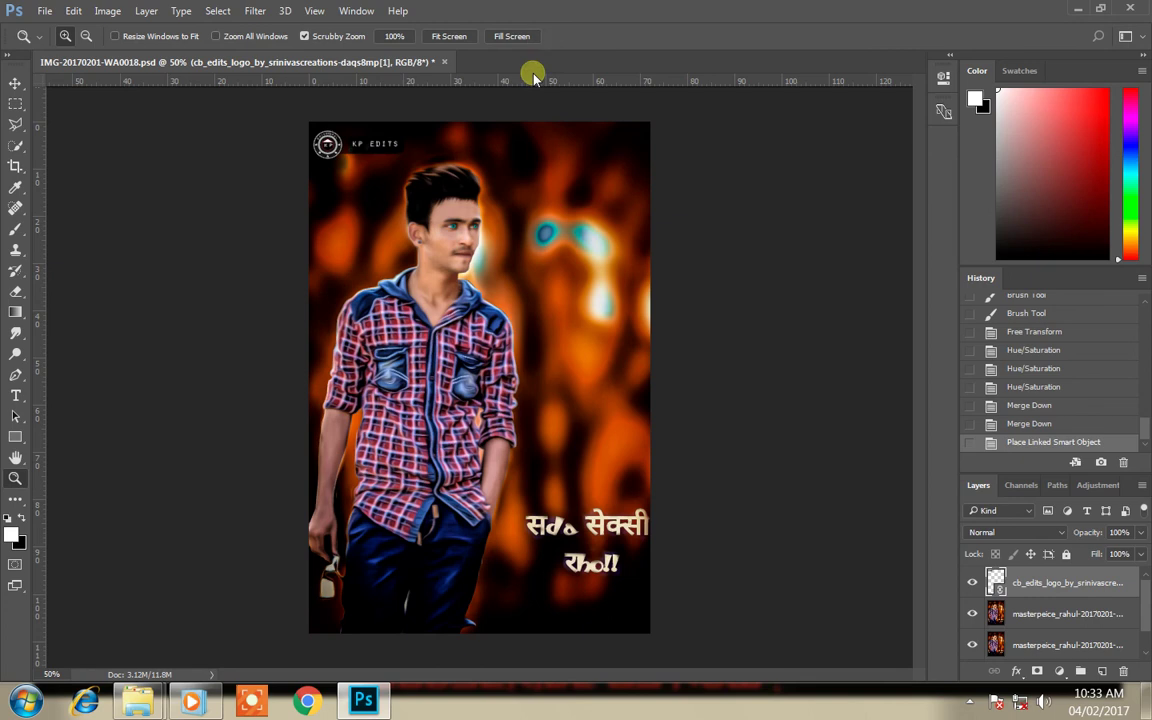